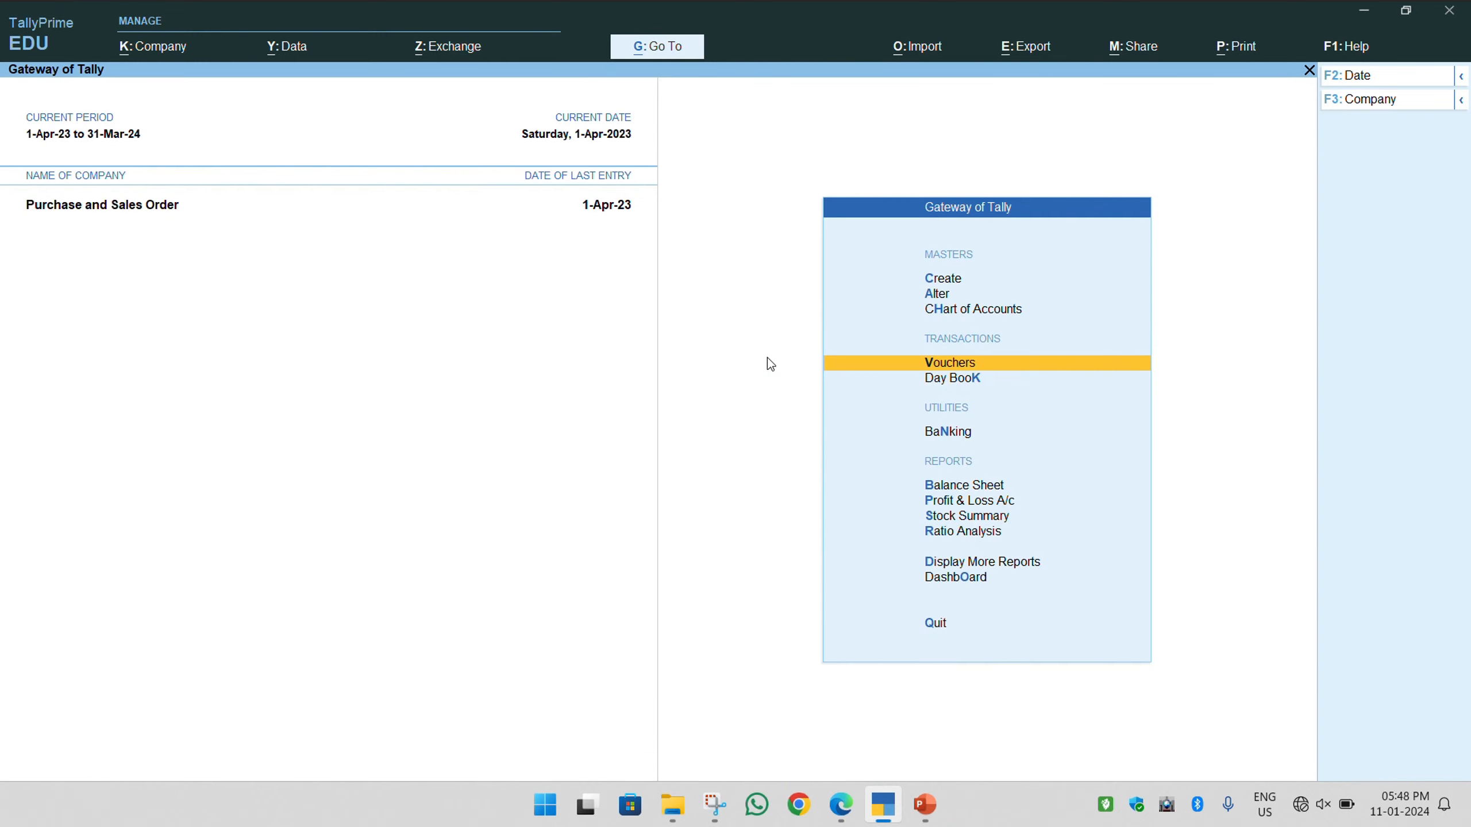
pyautogui.press('Escape')
pyautogui.press('Escape')
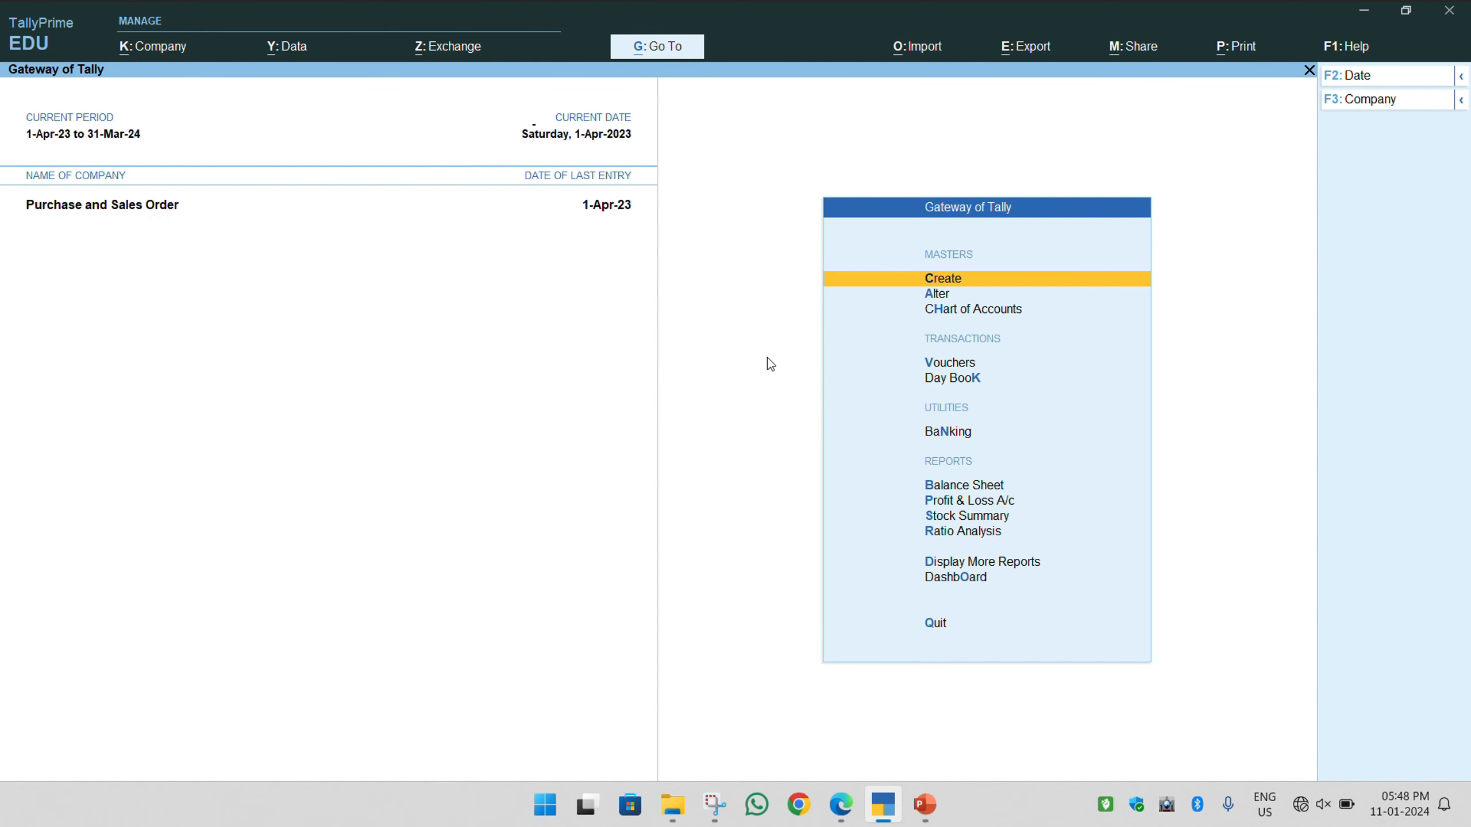
pyautogui.press('Return')
pyautogui.write('V')
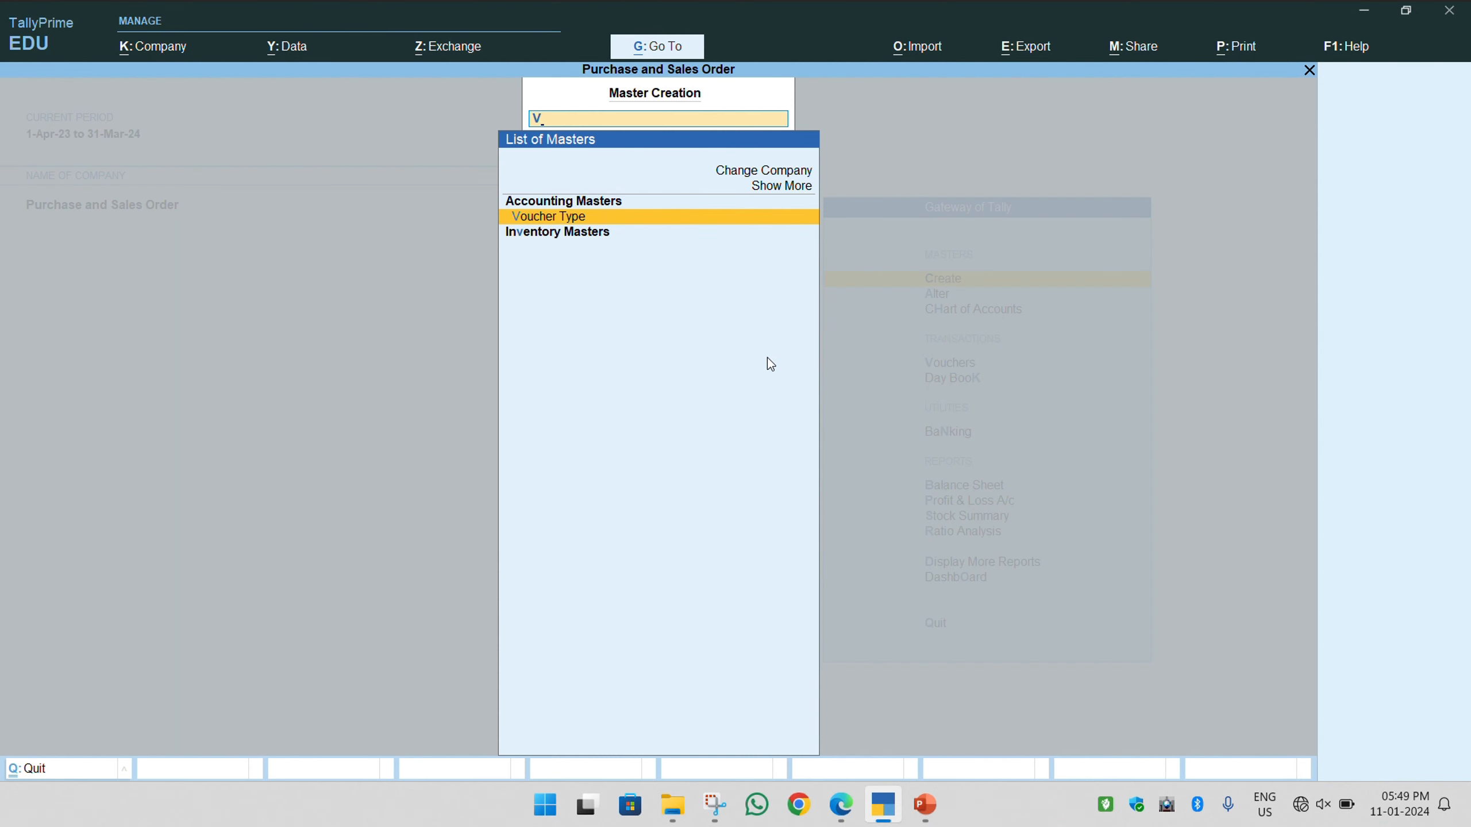
pyautogui.press('BackSpace')
pyautogui.press('Escape')
# Start voucher entry and show the inactive voucher types in the list of other vouchers
pyautogui.press('v')
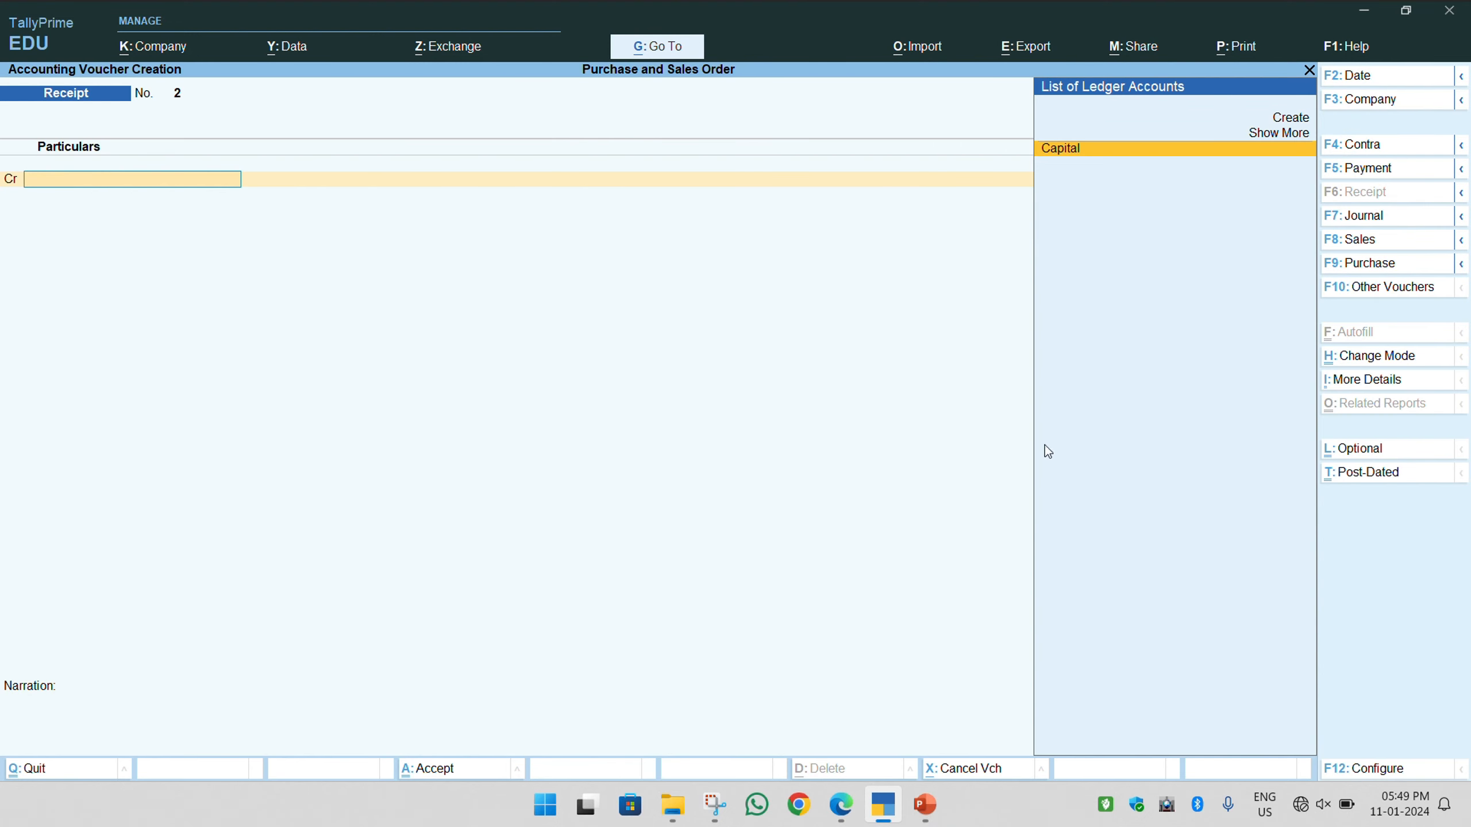
pyautogui.click(1342, 292)
pyautogui.press('Up')
pyautogui.press('Up')
pyautogui.press('Up')
pyautogui.press('Up')
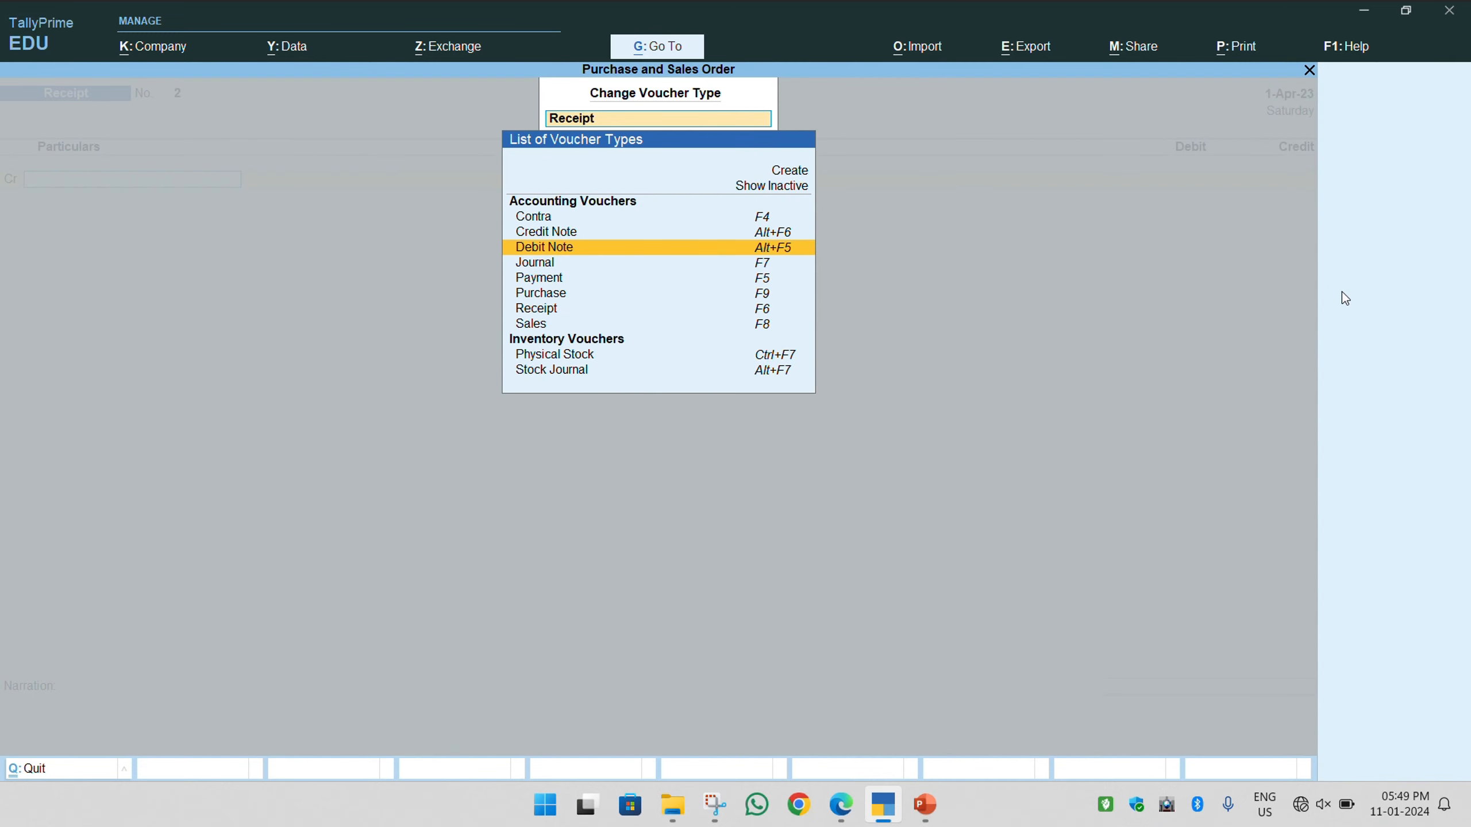
pyautogui.press('Up')
pyautogui.press('Up')
pyautogui.press('Up')
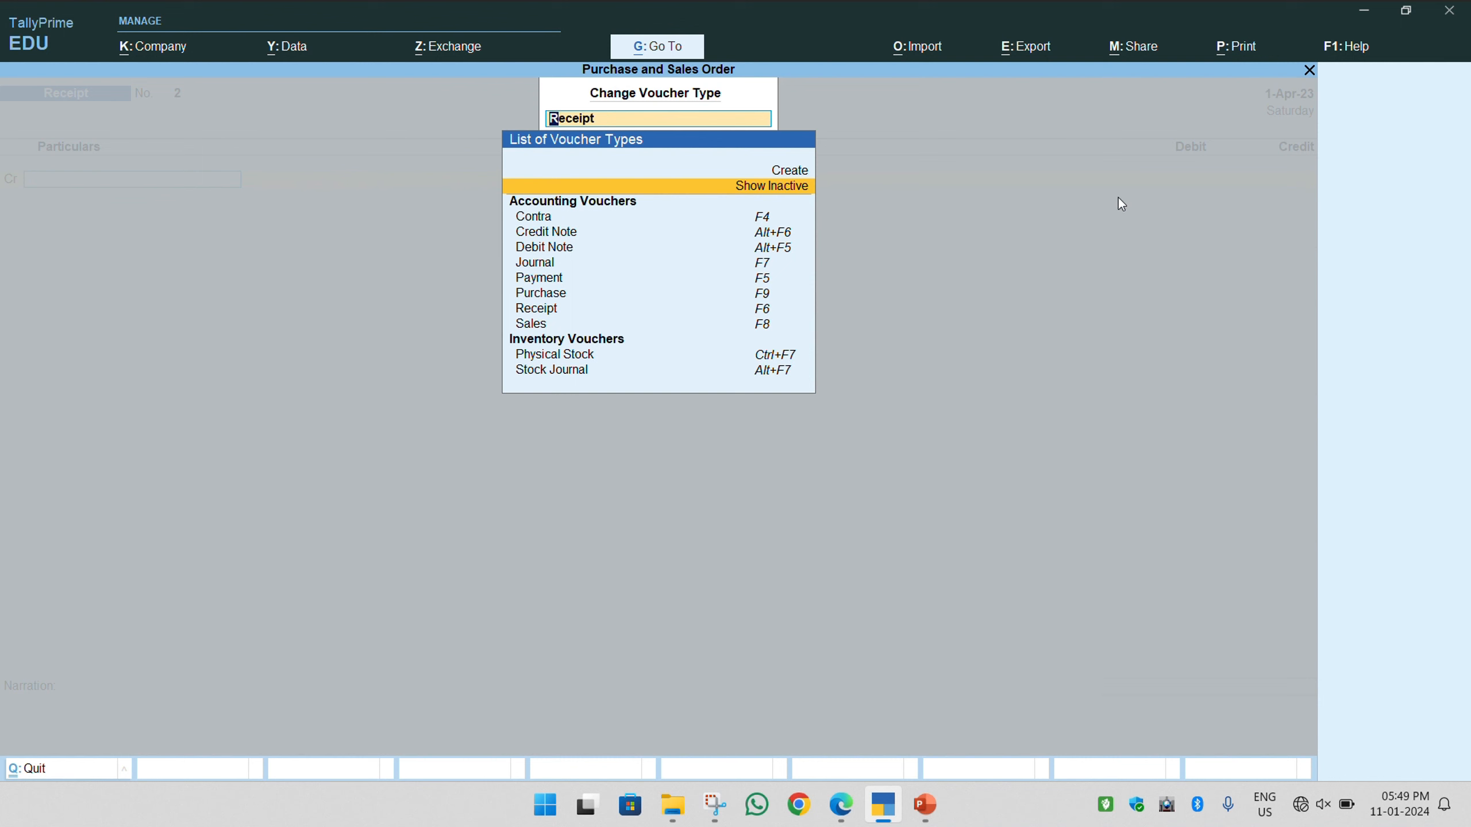
pyautogui.press('Return')
# Choose the inactive Purchase Order voucher type and activate it for a new order voucher
pyautogui.press('Down')
pyautogui.press('Down')
pyautogui.press('Down')
pyautogui.press('Down')
pyautogui.press('Down')
pyautogui.press('Down')
pyautogui.press('Down')
pyautogui.press('Down')
pyautogui.press('Down')
pyautogui.press('Down')
pyautogui.press('Down')
pyautogui.press('Down')
pyautogui.press('Down')
pyautogui.press('Down')
pyautogui.press('Down')
pyautogui.press('Down')
pyautogui.press('Down')
pyautogui.press('Down')
pyautogui.press('Down')
pyautogui.press('Down')
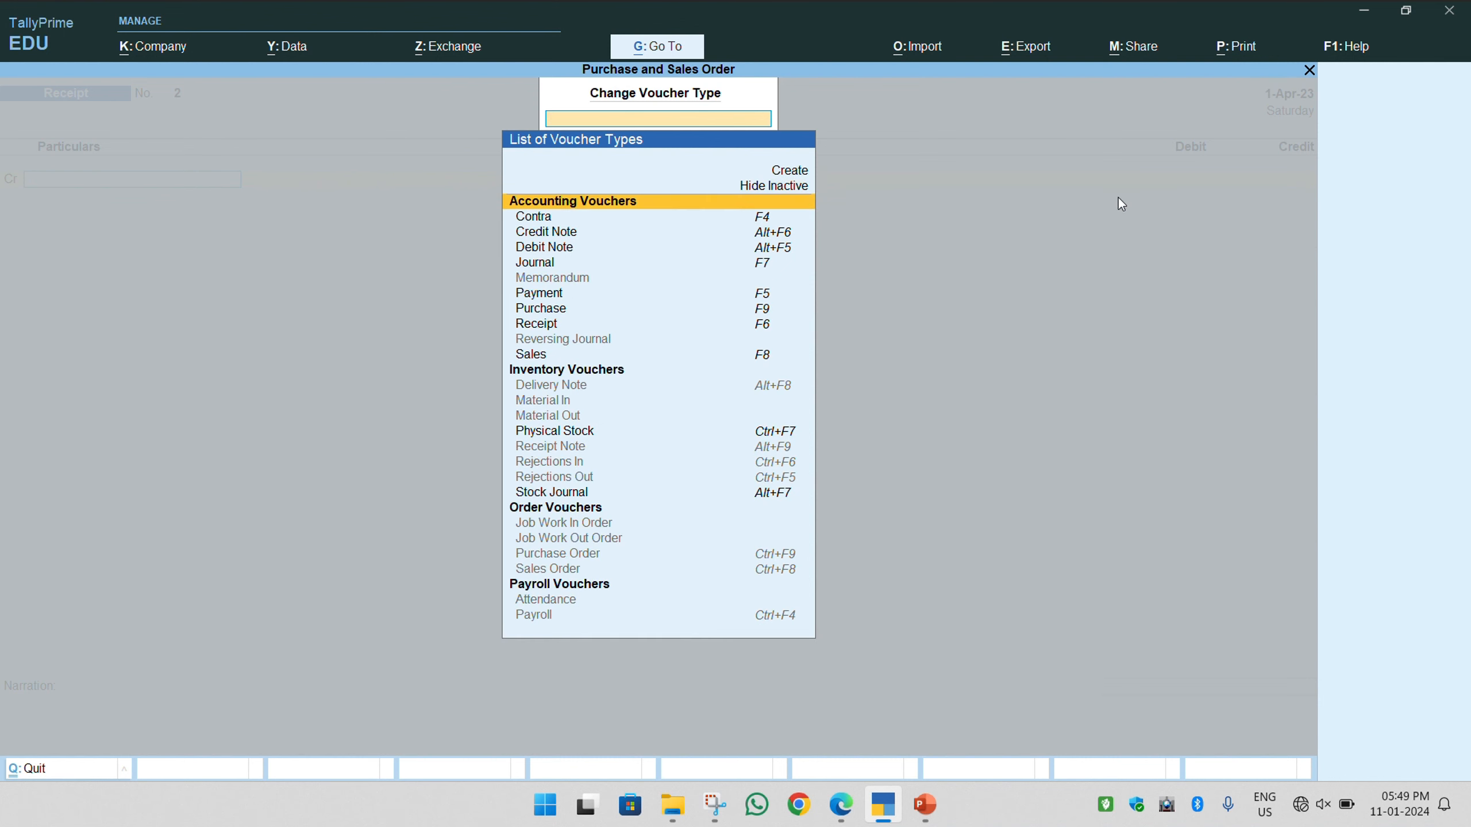
pyautogui.press('Up')
pyautogui.press('Up')
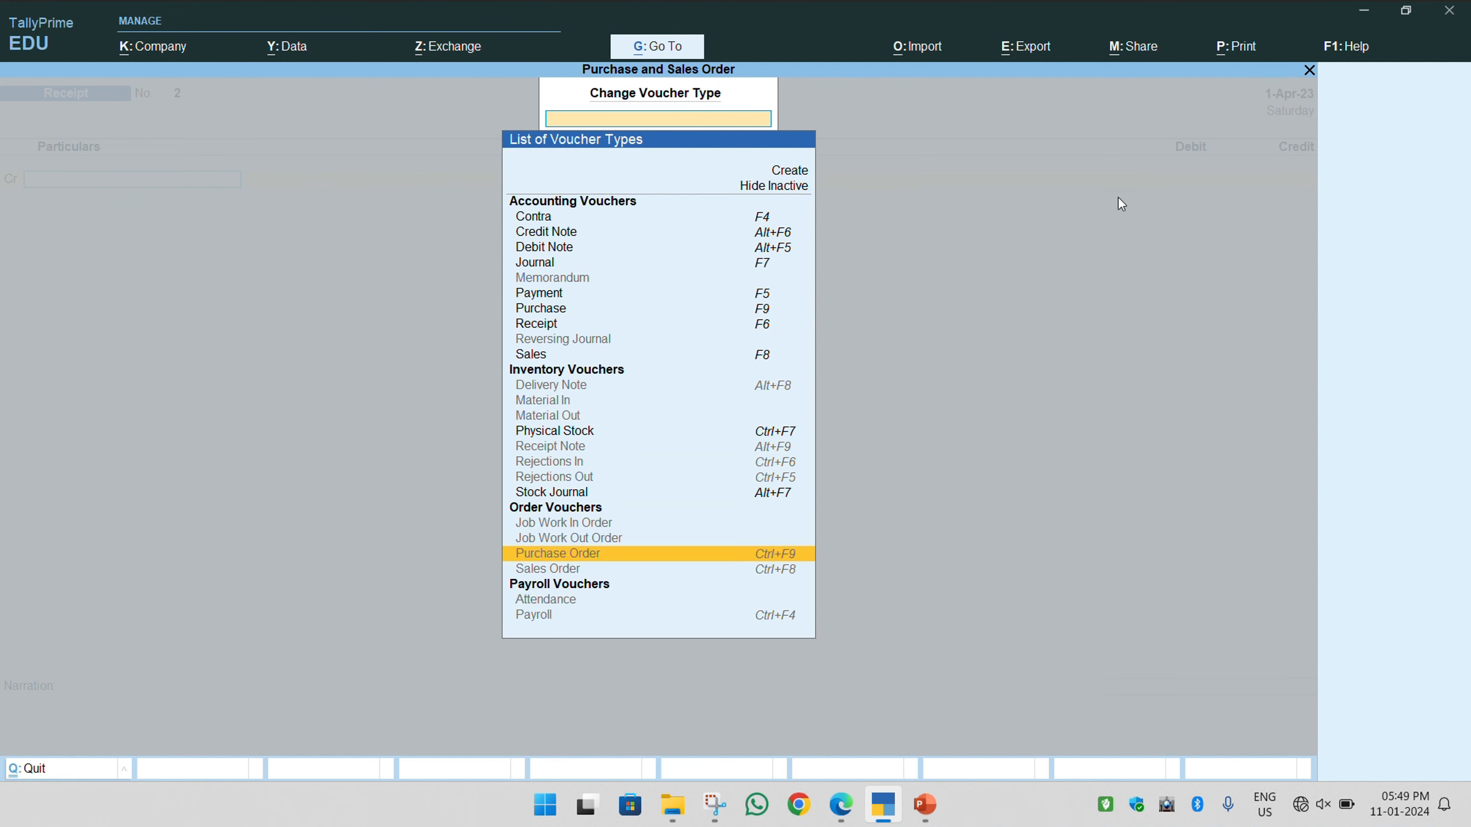
pyautogui.press('Return')
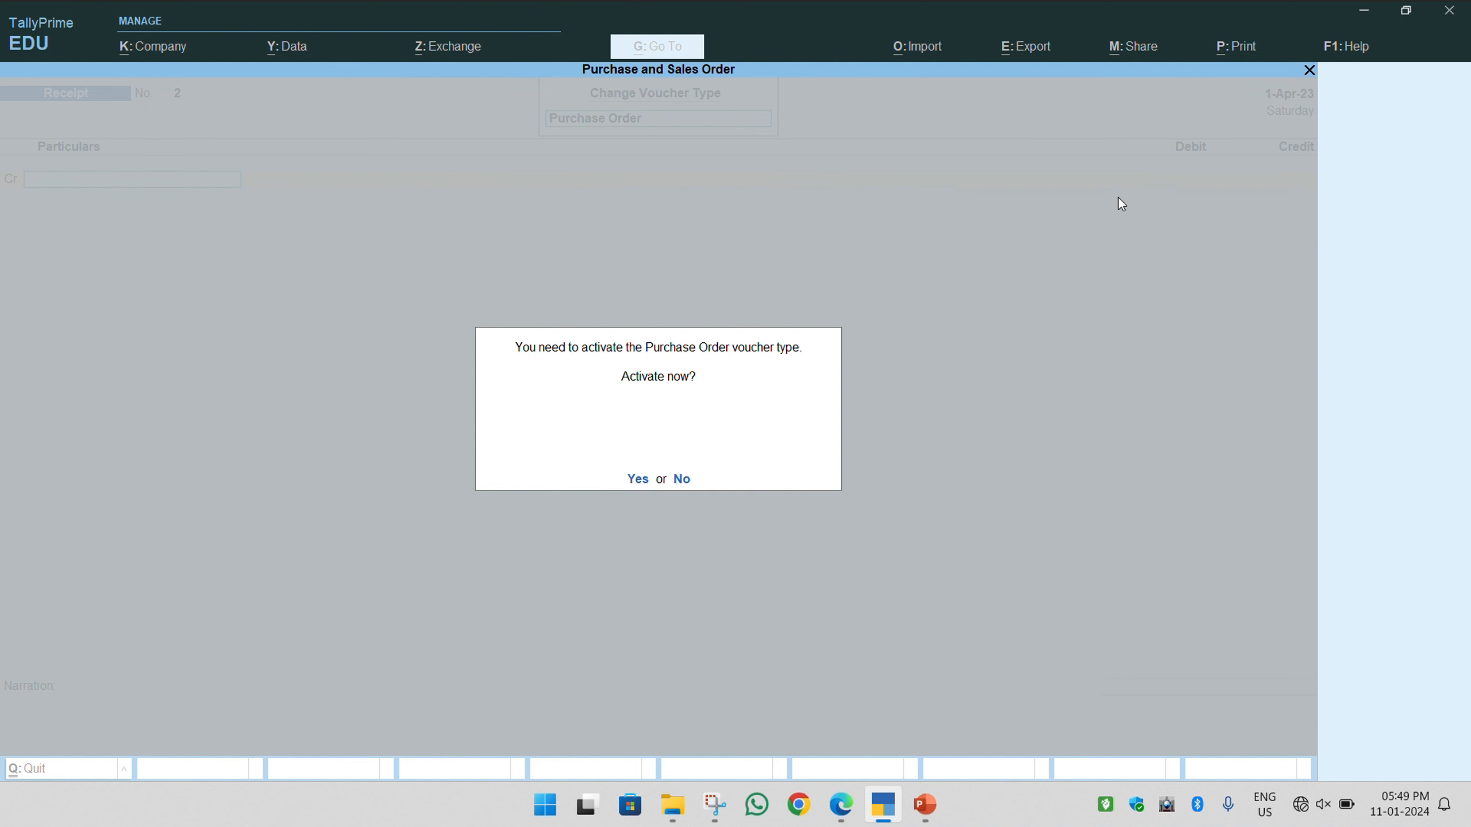
pyautogui.press('y')
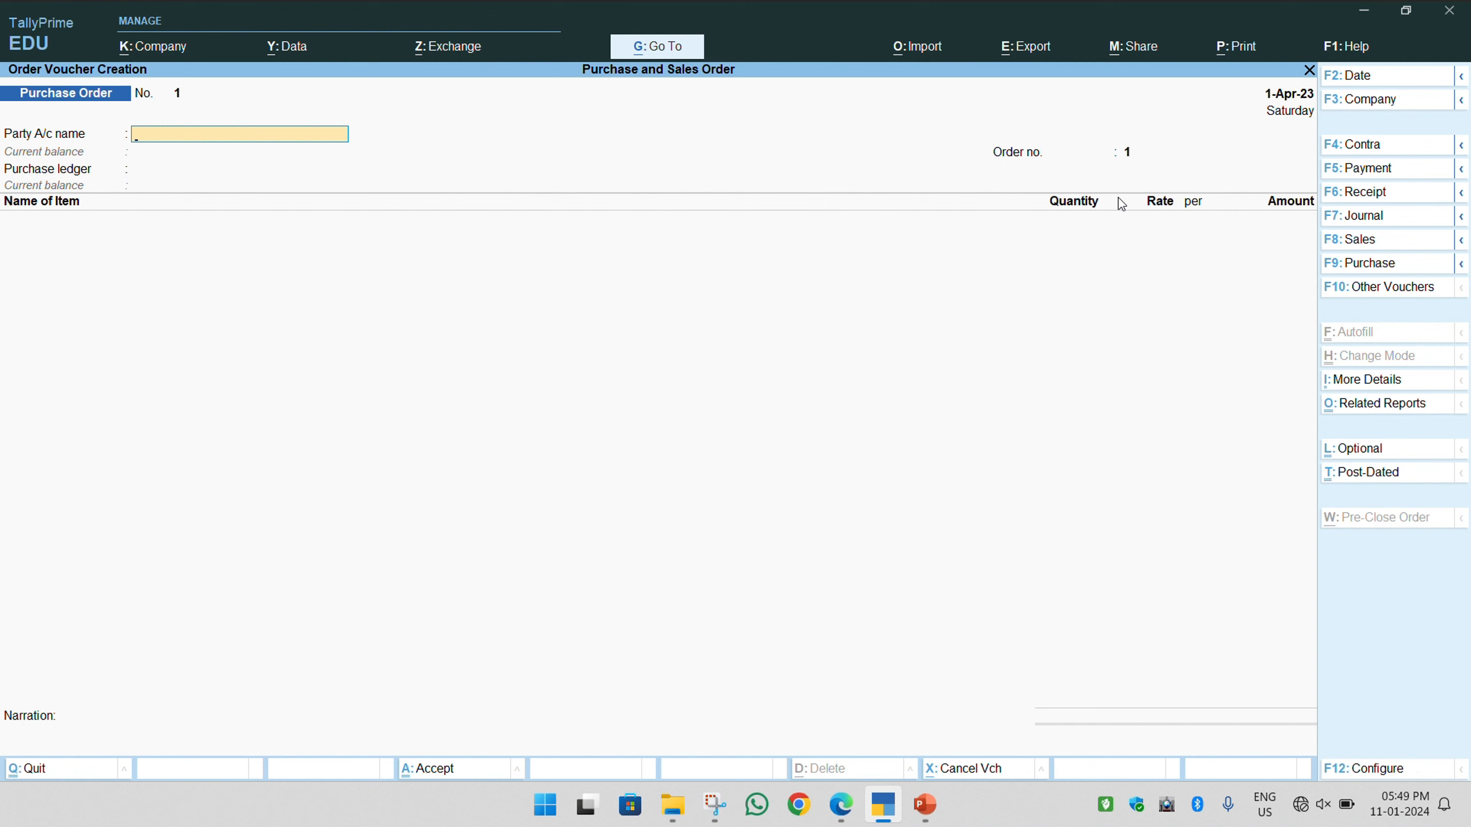
# Switch to the assignment PDF in Edge, examine the items and supplier of credit purchase 2, and return to TallyPrime
pyautogui.hotkey('alt', 'Tab')
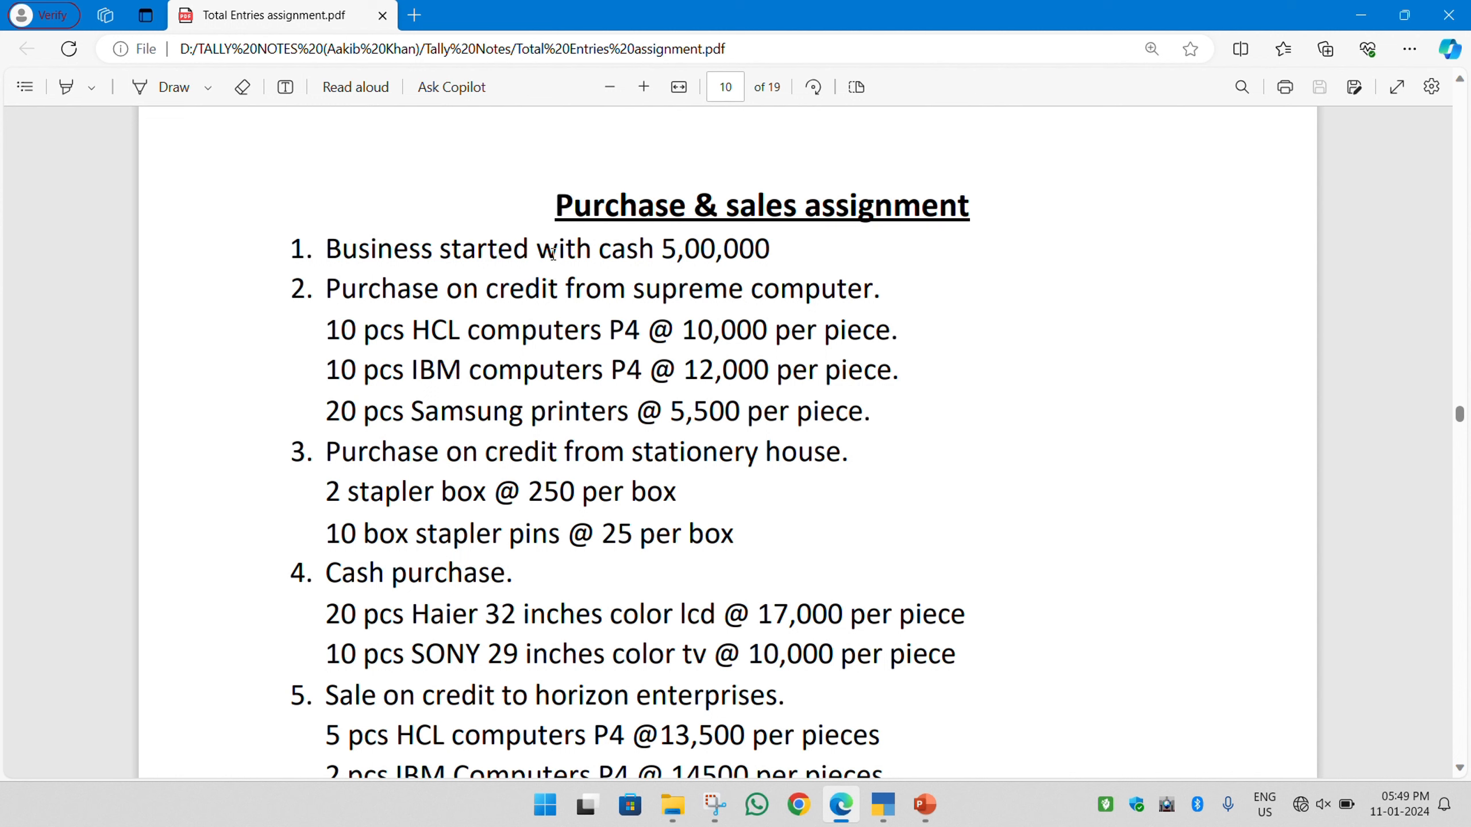
pyautogui.moveTo(329, 328); pyautogui.dragTo(849, 413)
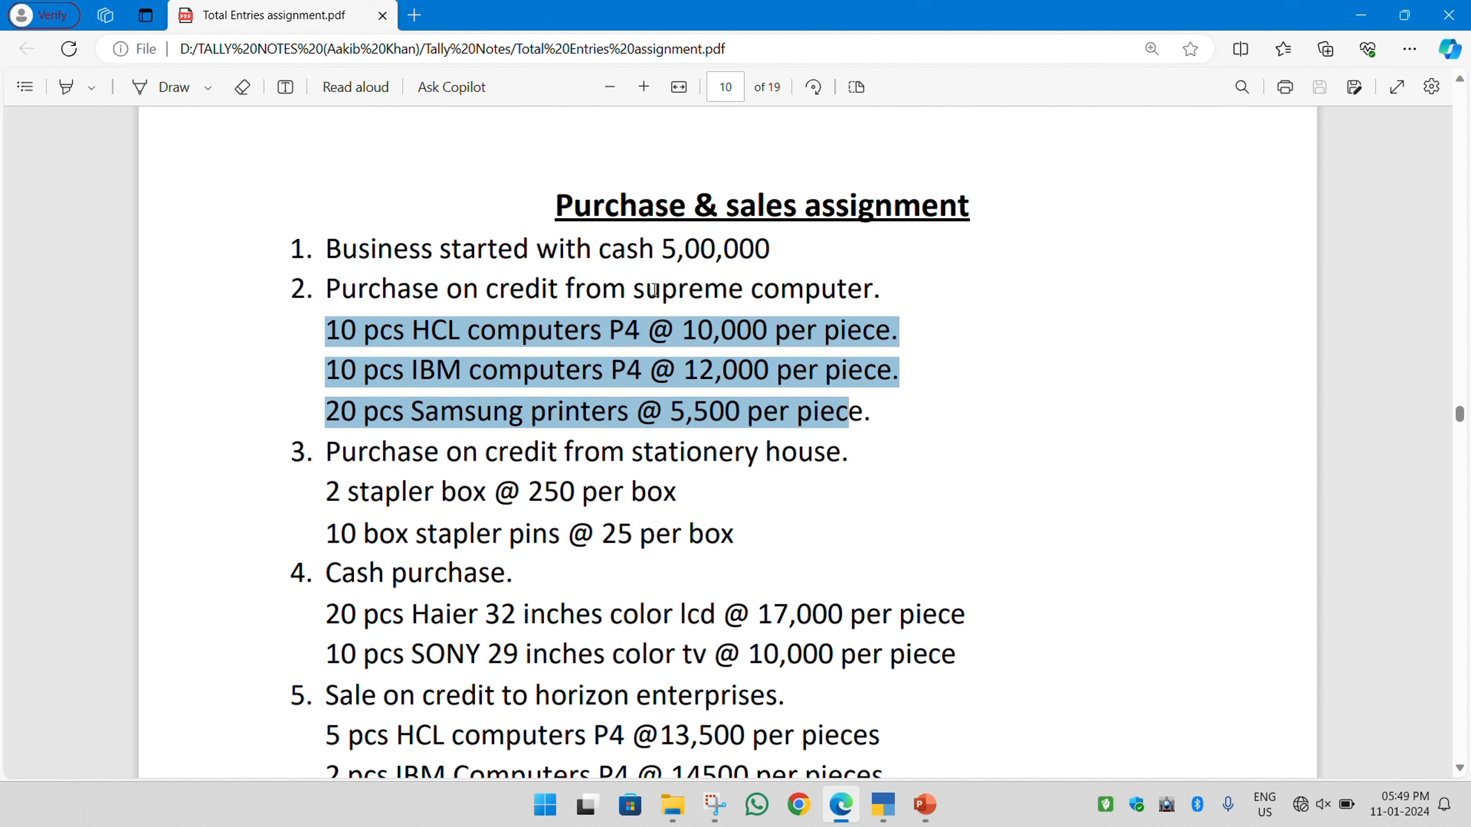
pyautogui.moveTo(637, 288); pyautogui.dragTo(875, 283)
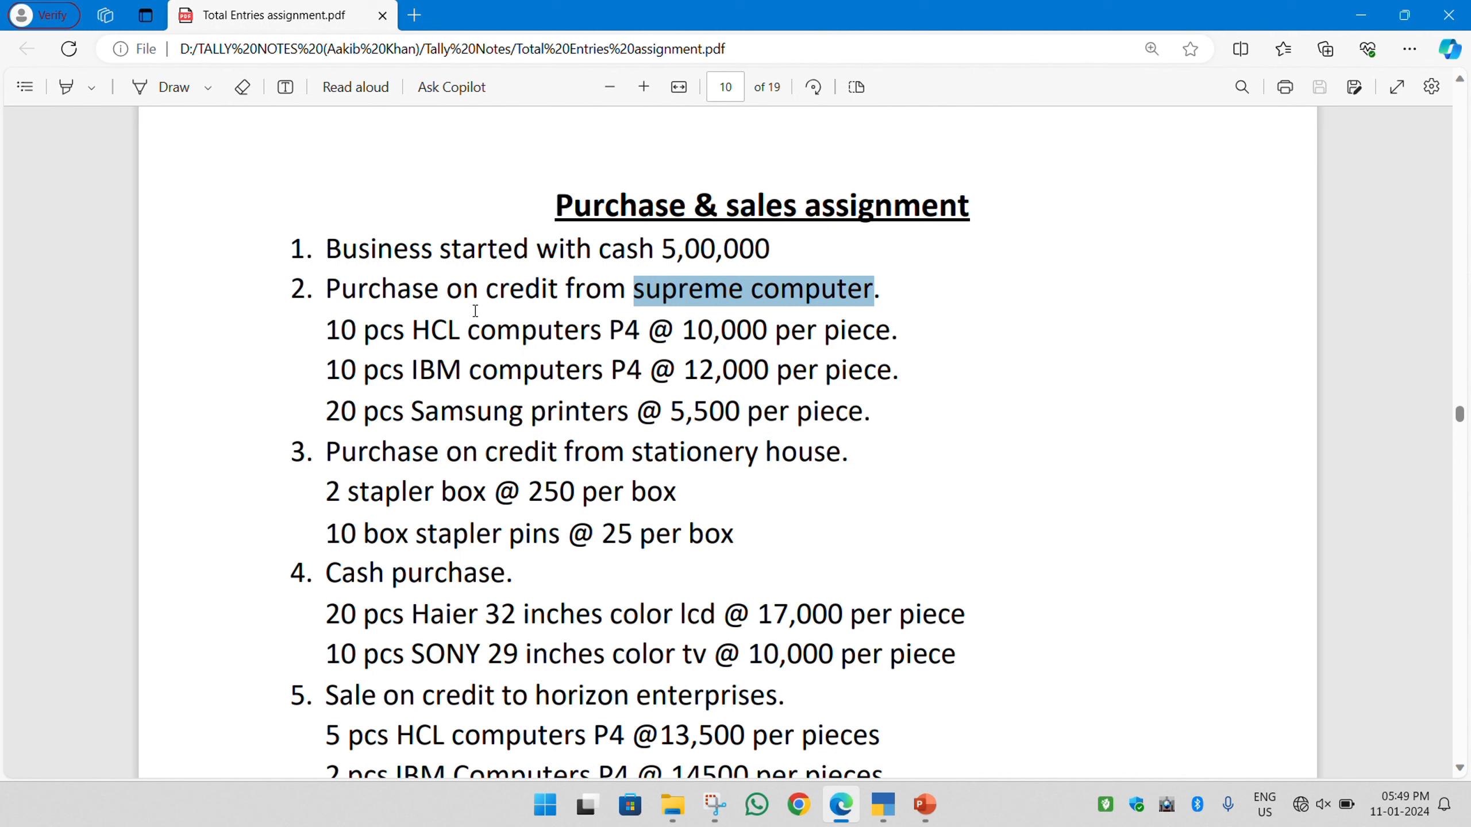
pyautogui.hotkey('alt', 'Tab')
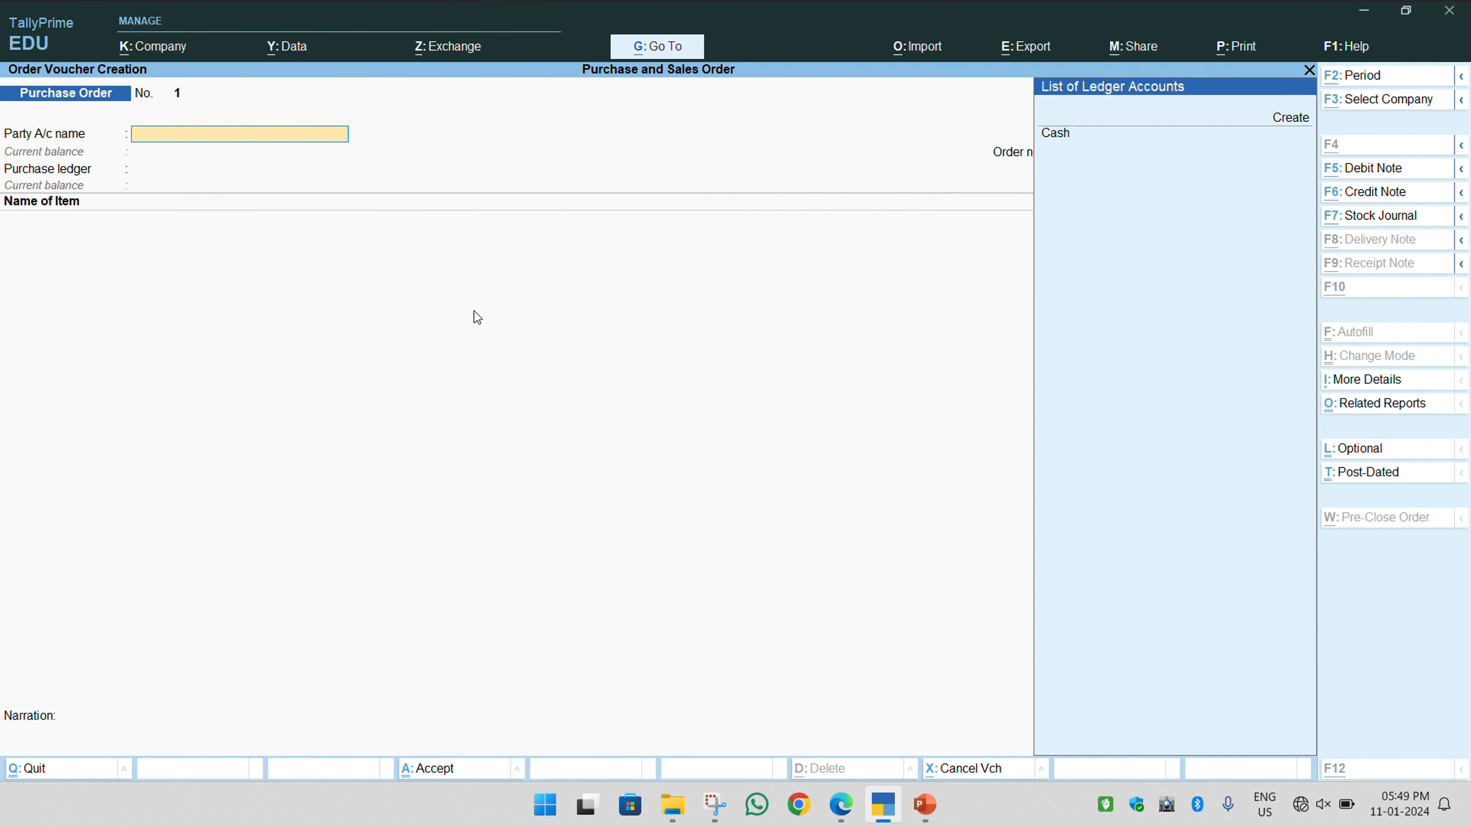
# Create a party ledger named Supreme Computer under Sundry Creditors for the purchase order
pyautogui.hotkey('alt', 'c')
pyautogui.write('Supre')
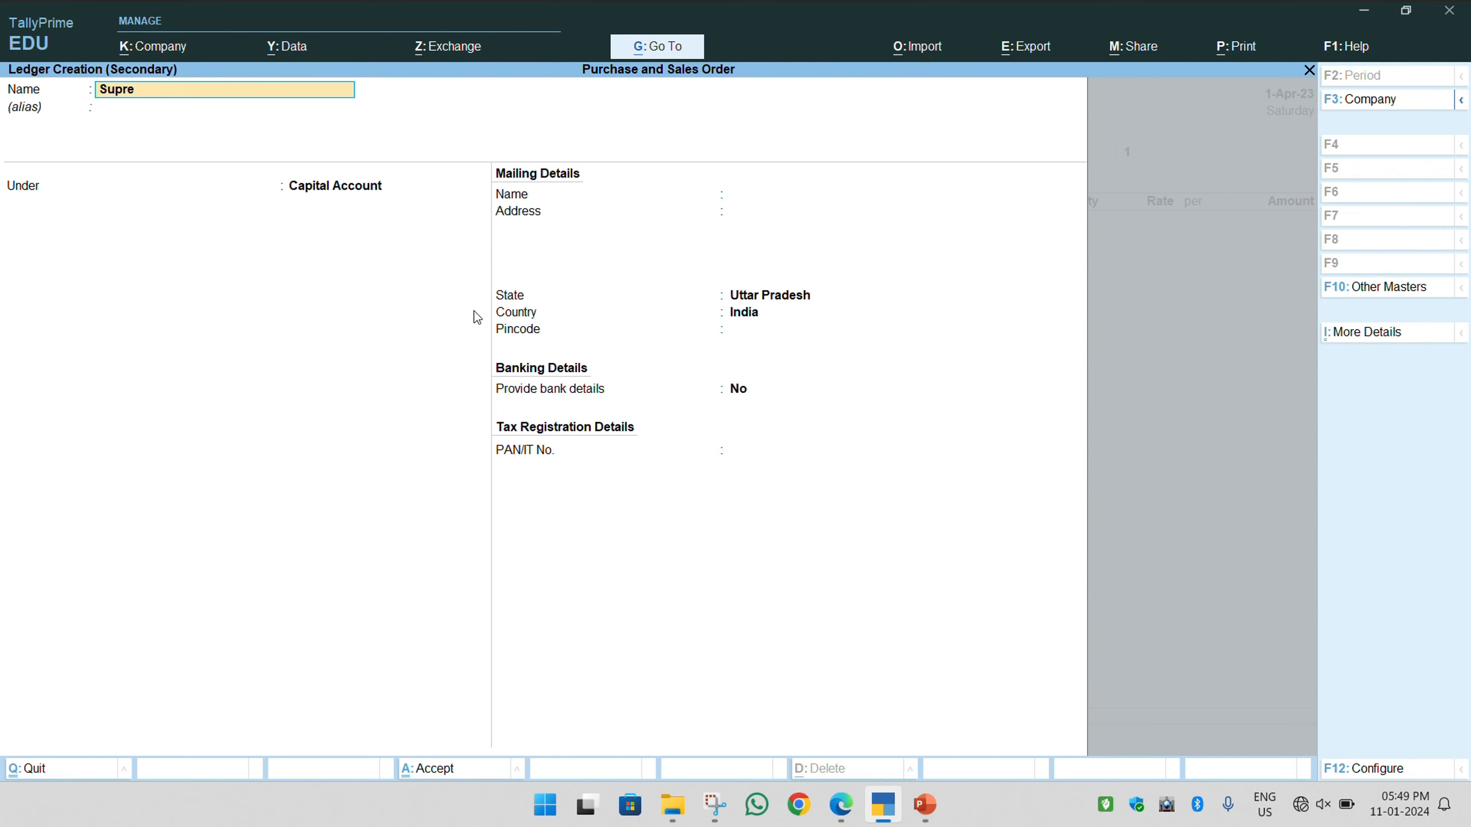
pyautogui.write('me computer')
pyautogui.press('Return')
pyautogui.press('Return')
pyautogui.write('Sund')
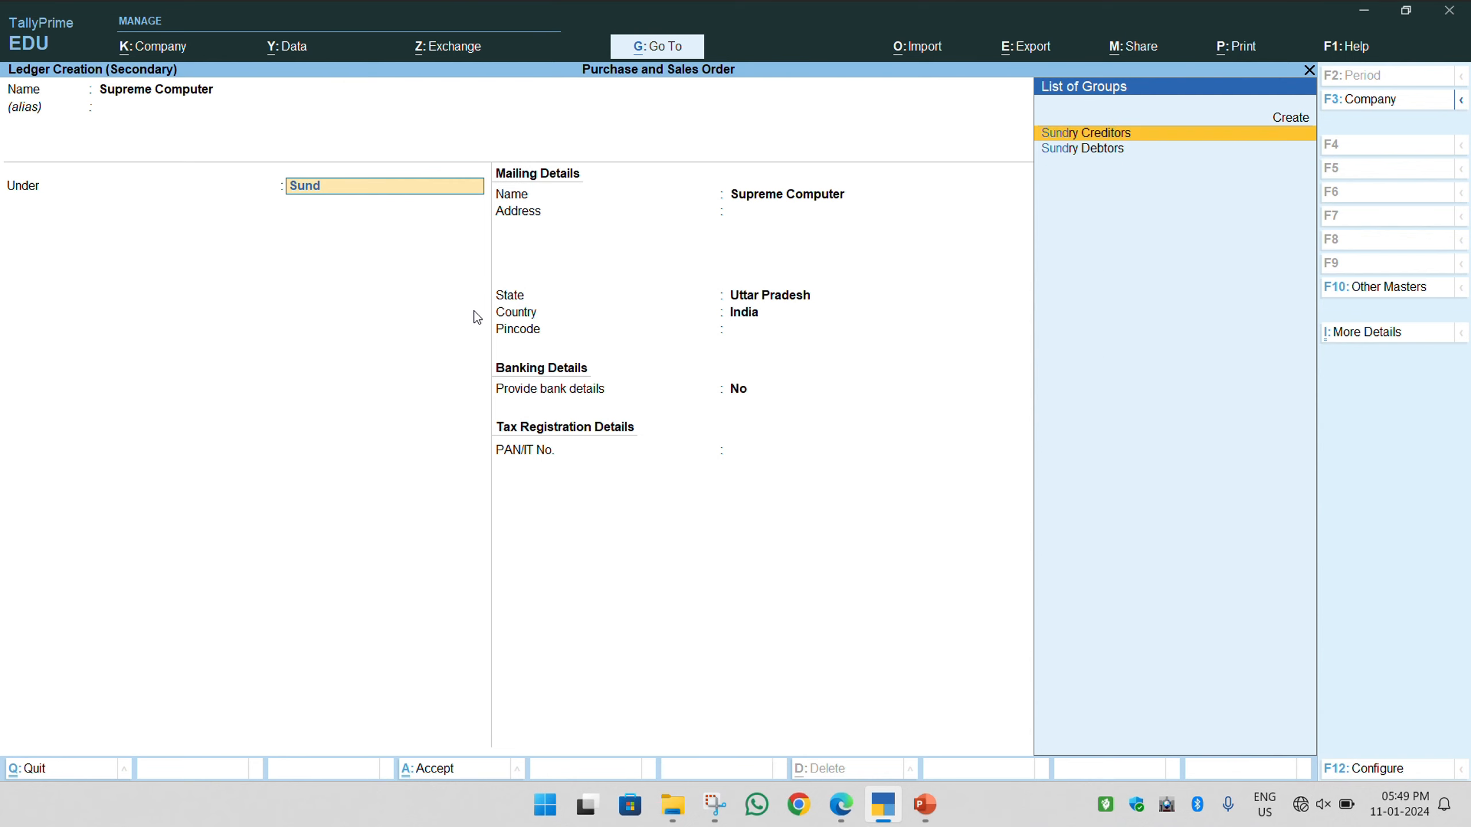
pyautogui.press('Down')
pyautogui.press('Up')
pyautogui.press('Return')
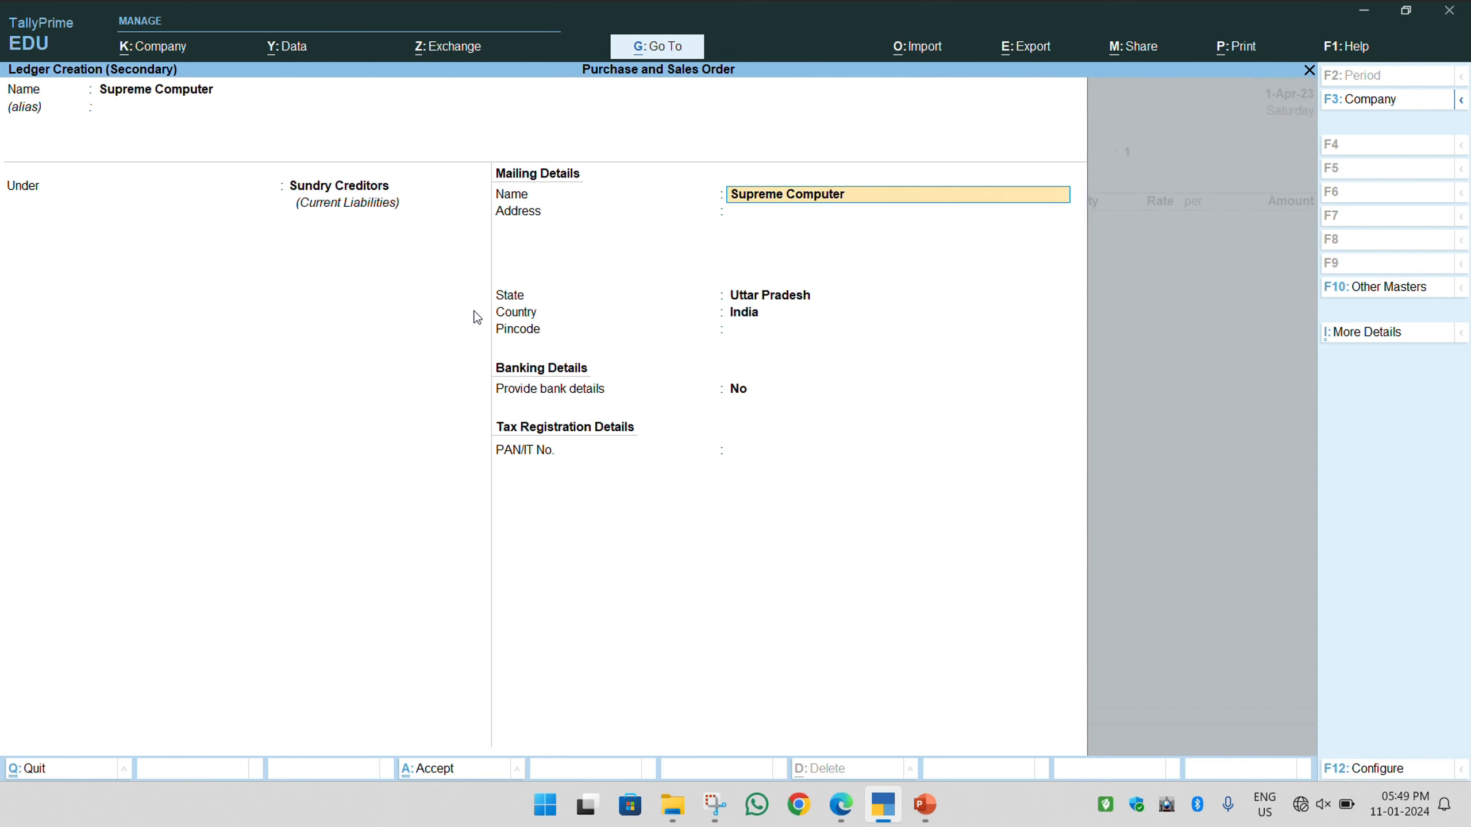
pyautogui.hotkey('ctrl', 'a')
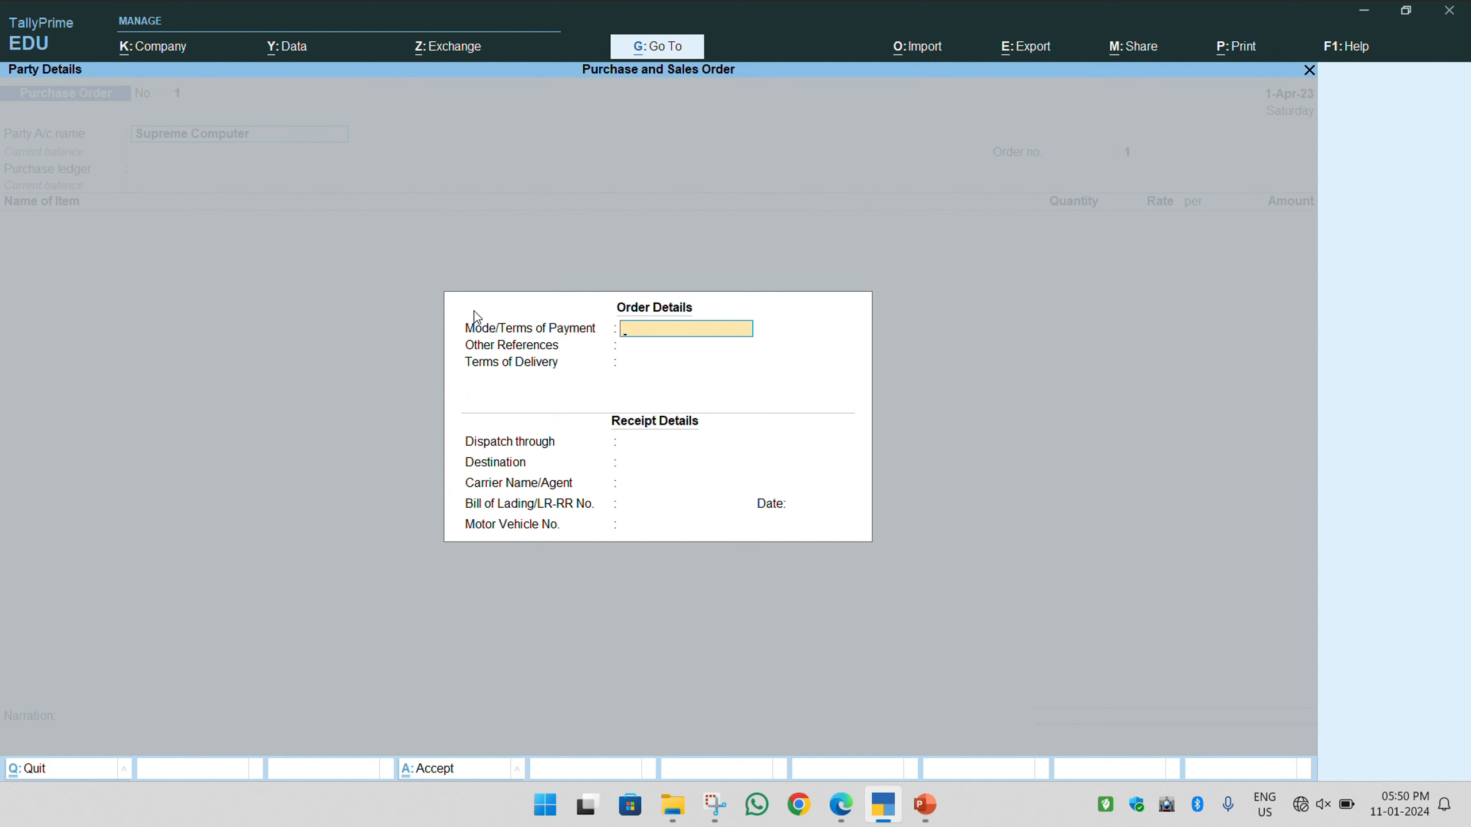
# Accept the order, receipt and party details for Supreme Computer and fill in the purchase order number
pyautogui.hotkey('ctrl', 'a')
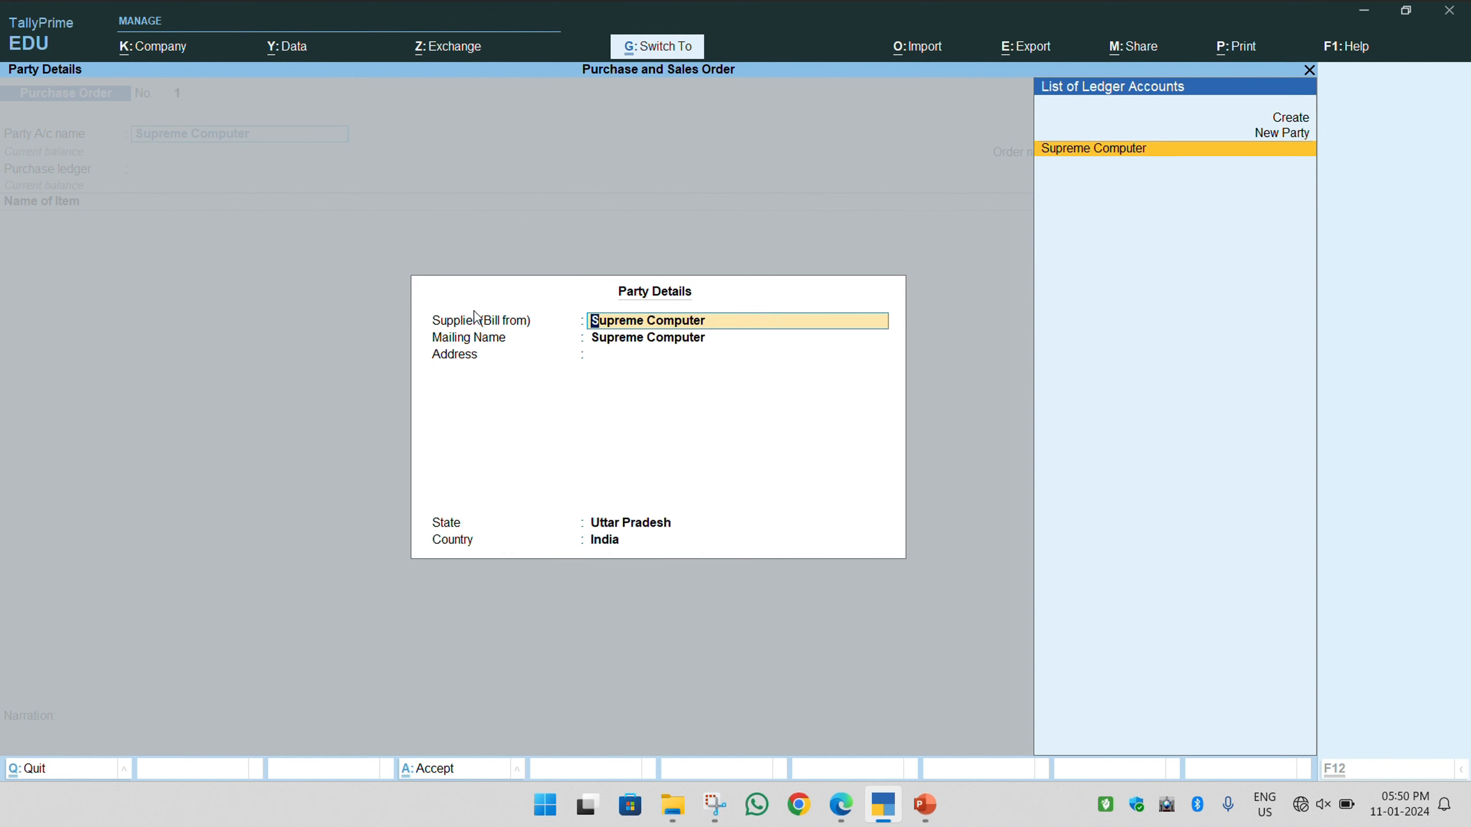
pyautogui.hotkey('ctrl', 'a')
pyautogui.hotkey('alt', 'Tab')
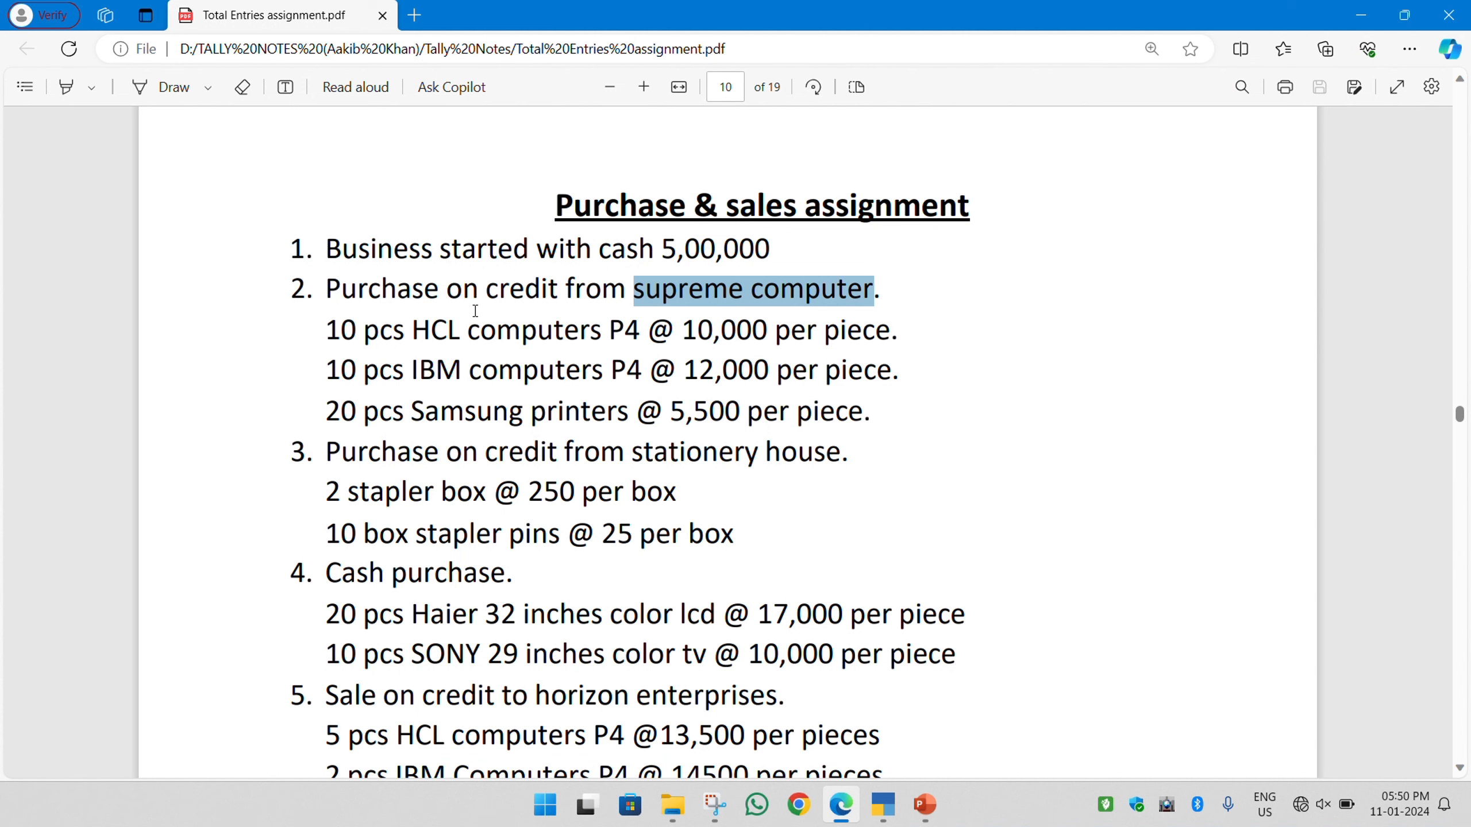
pyautogui.hotkey('alt', 'Tab')
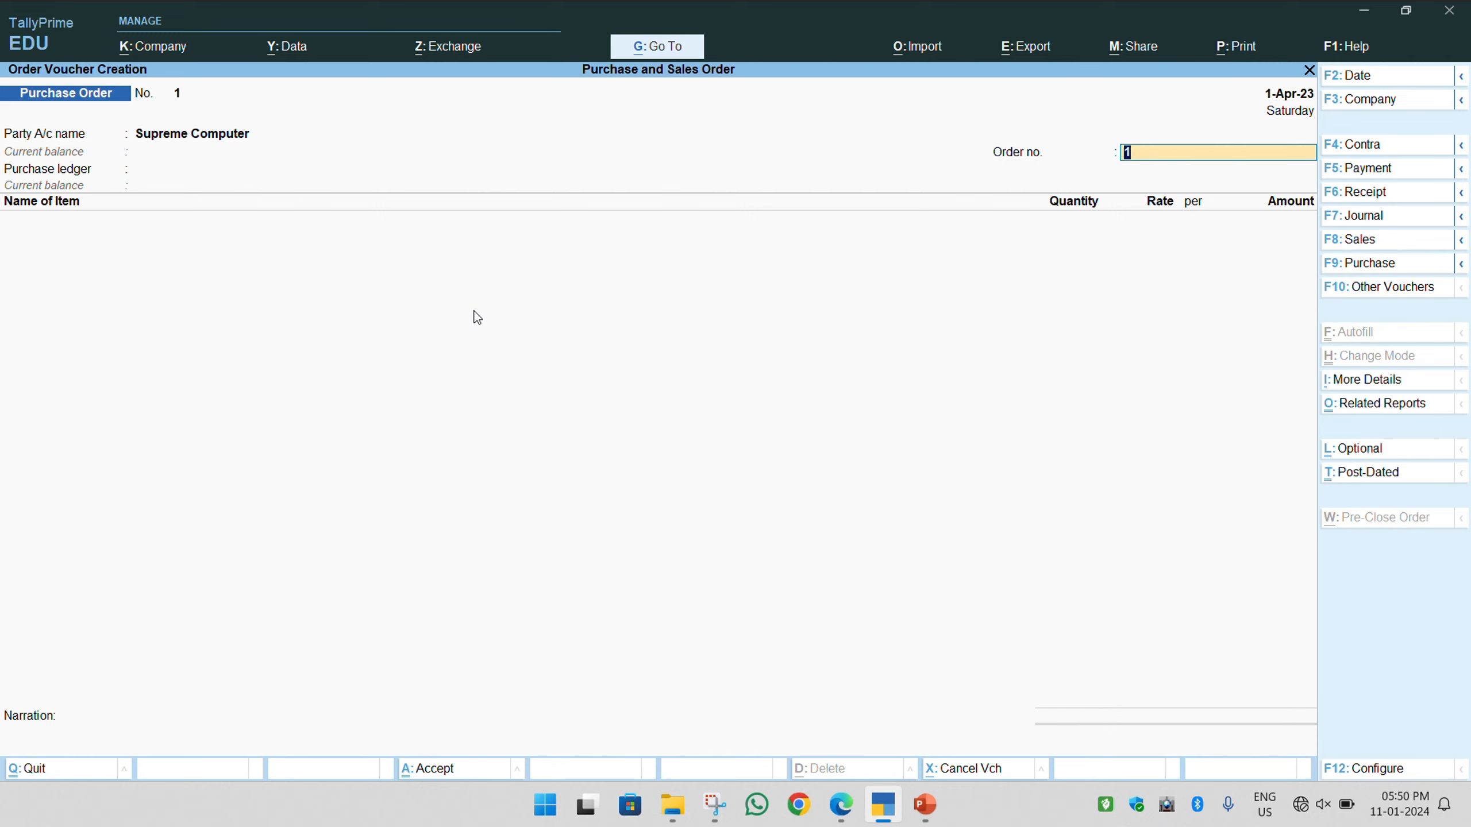
pyautogui.write('SC-0')
pyautogui.press('Return')
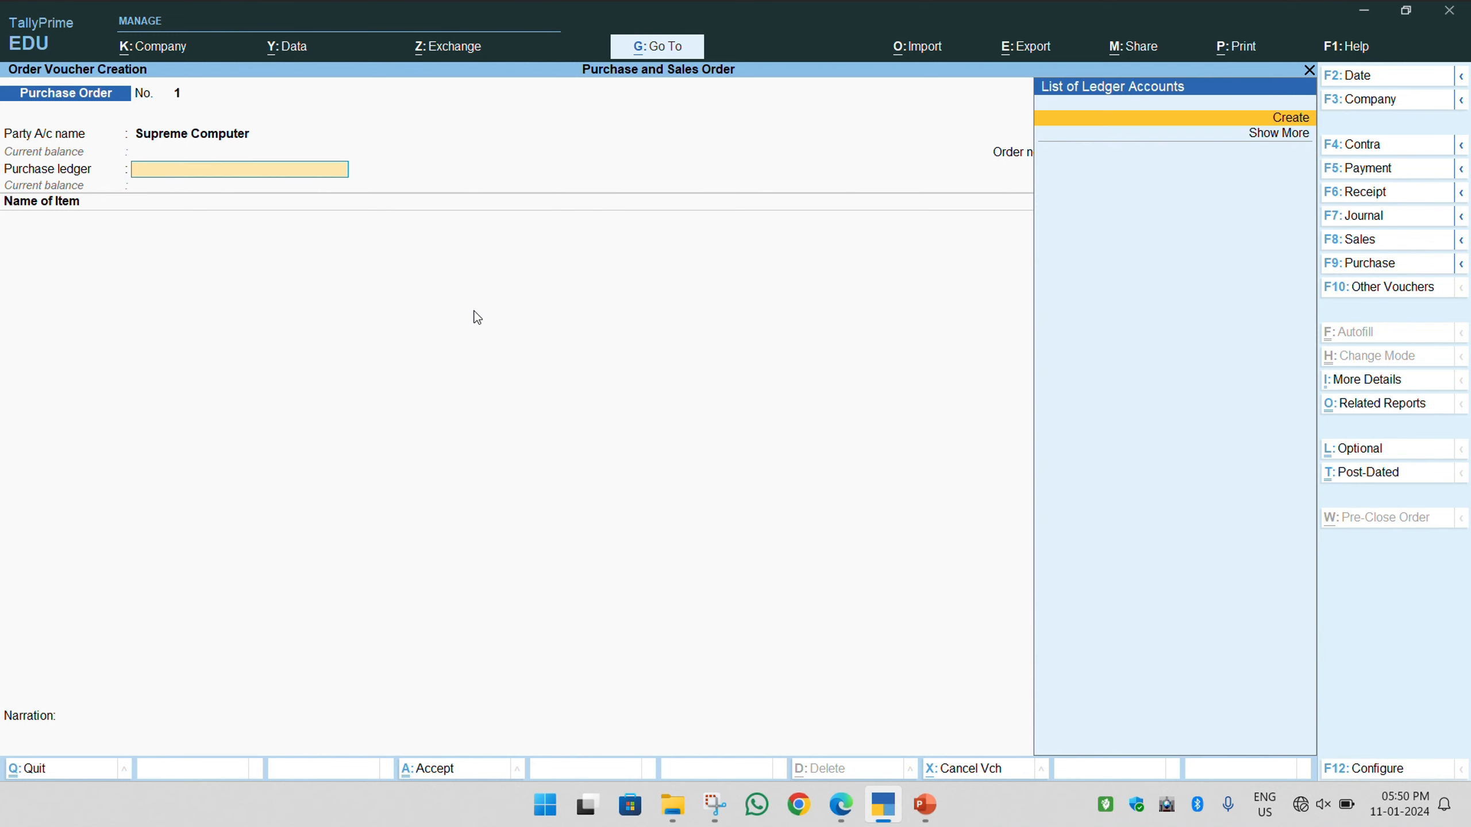
# Create a ledger named PURCHASE under the purchase accounts group and use it as the order's purchase ledger
pyautogui.press('Return')
pyautogui.write('PURCHASE')
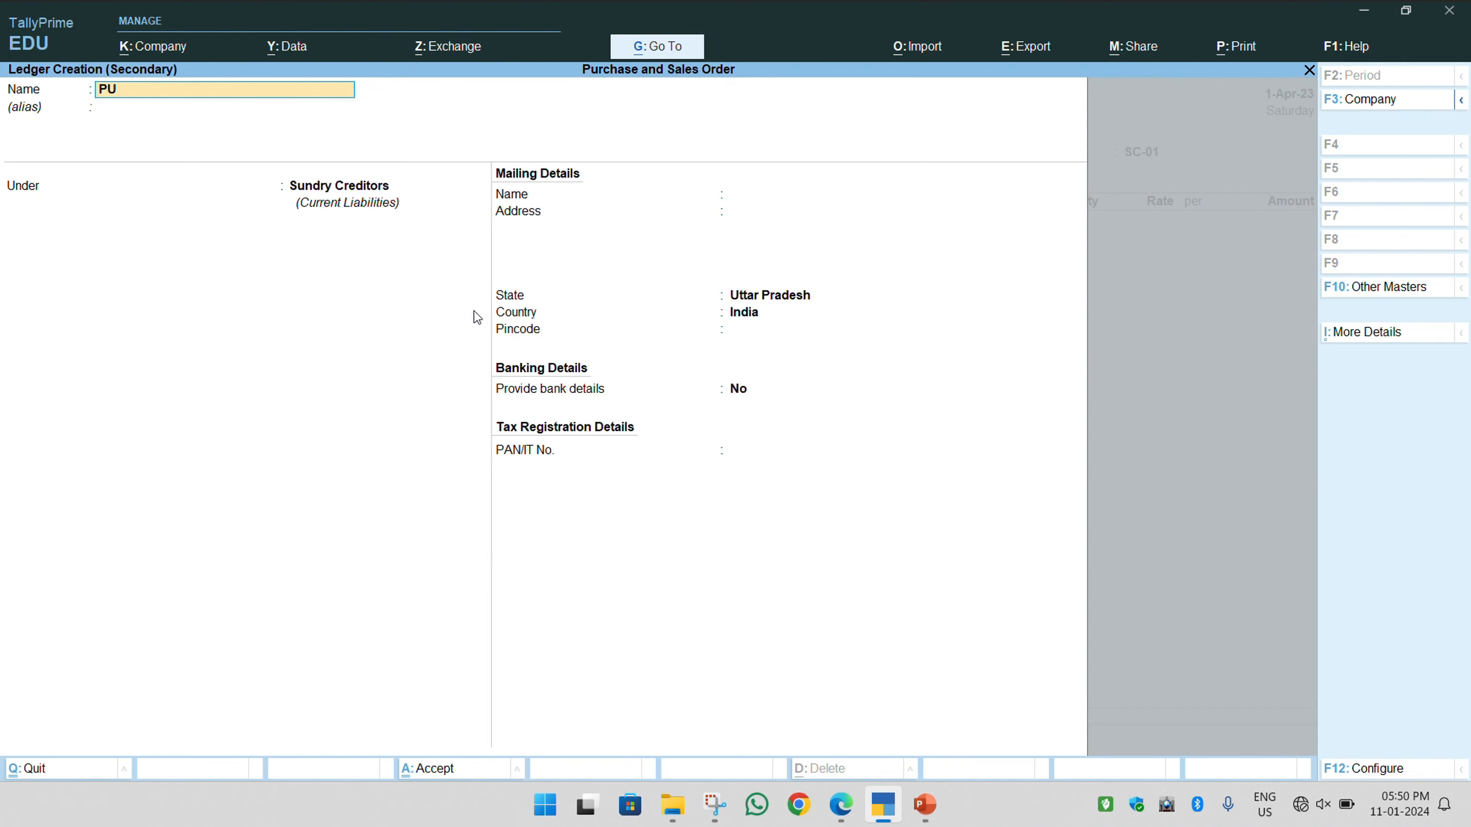
pyautogui.press('Return')
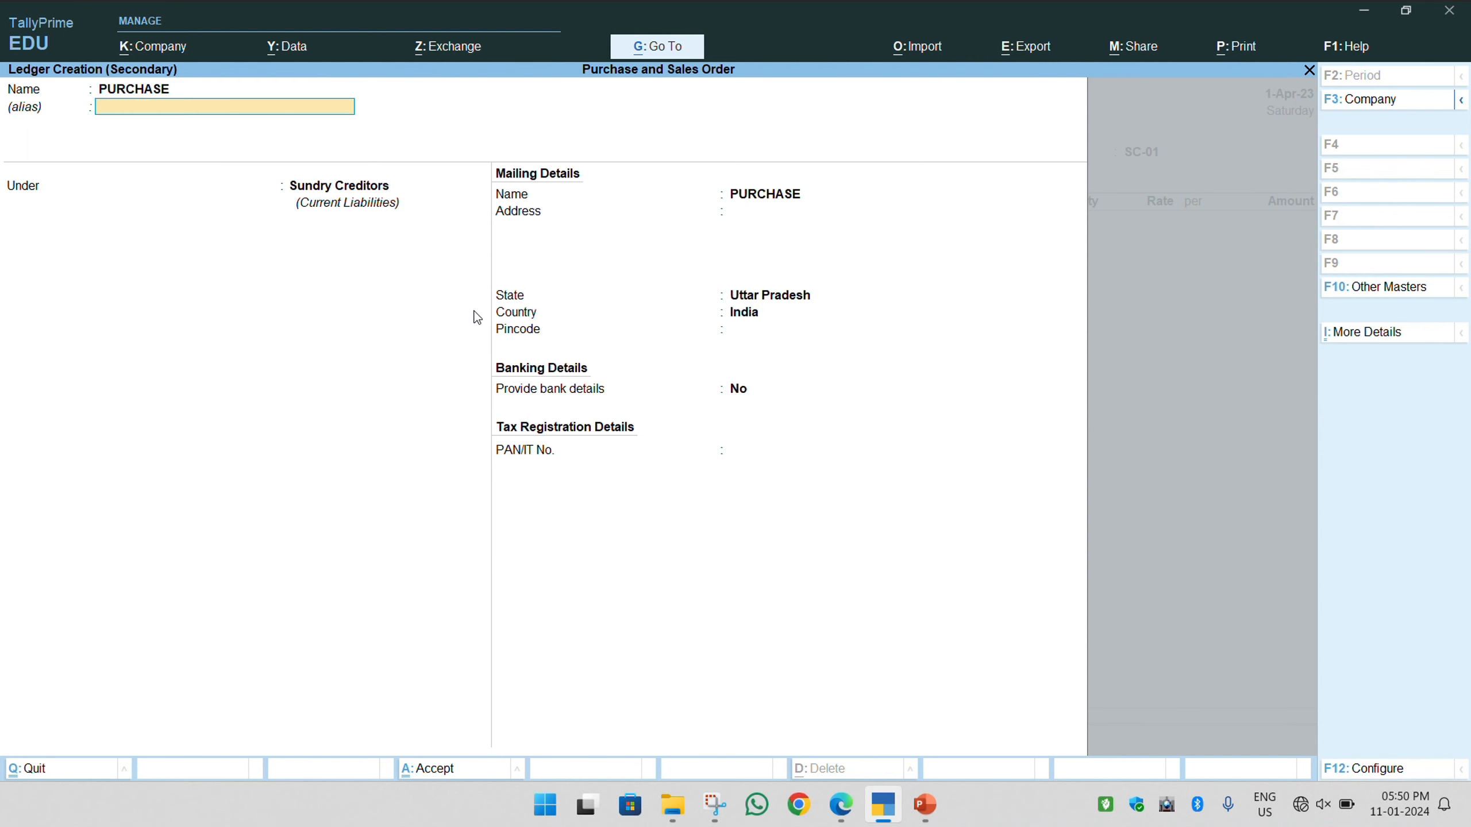
pyautogui.press('Return')
pyautogui.write('PUR')
pyautogui.press('Return')
pyautogui.press('Return')
pyautogui.press('Return')
pyautogui.press('Return')
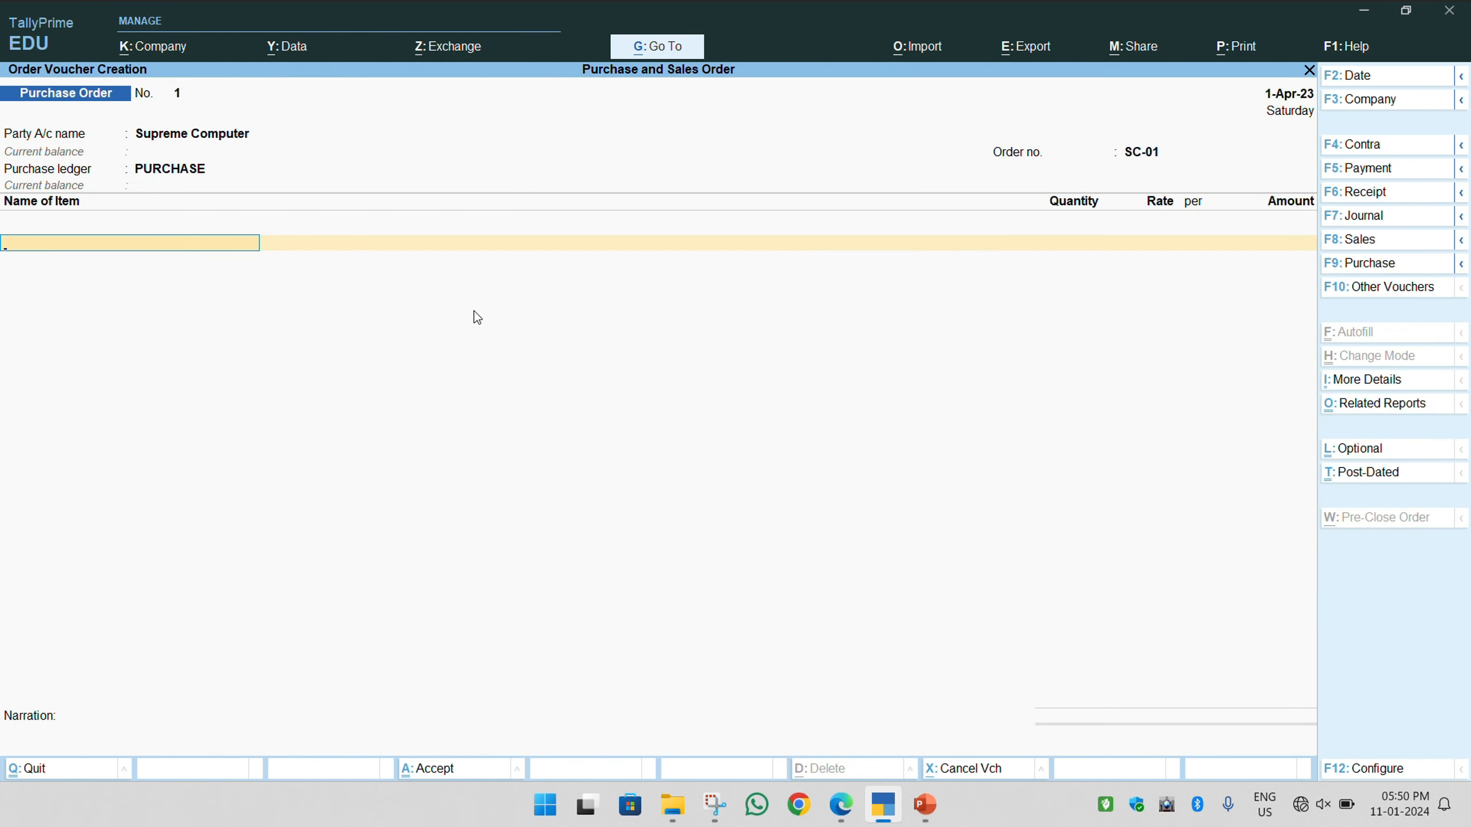
# Start a new stock item for the order, check the assignment PDF in Edge, and name the item HCL COMPUTER P4
pyautogui.press('Up')
pyautogui.press('Return')
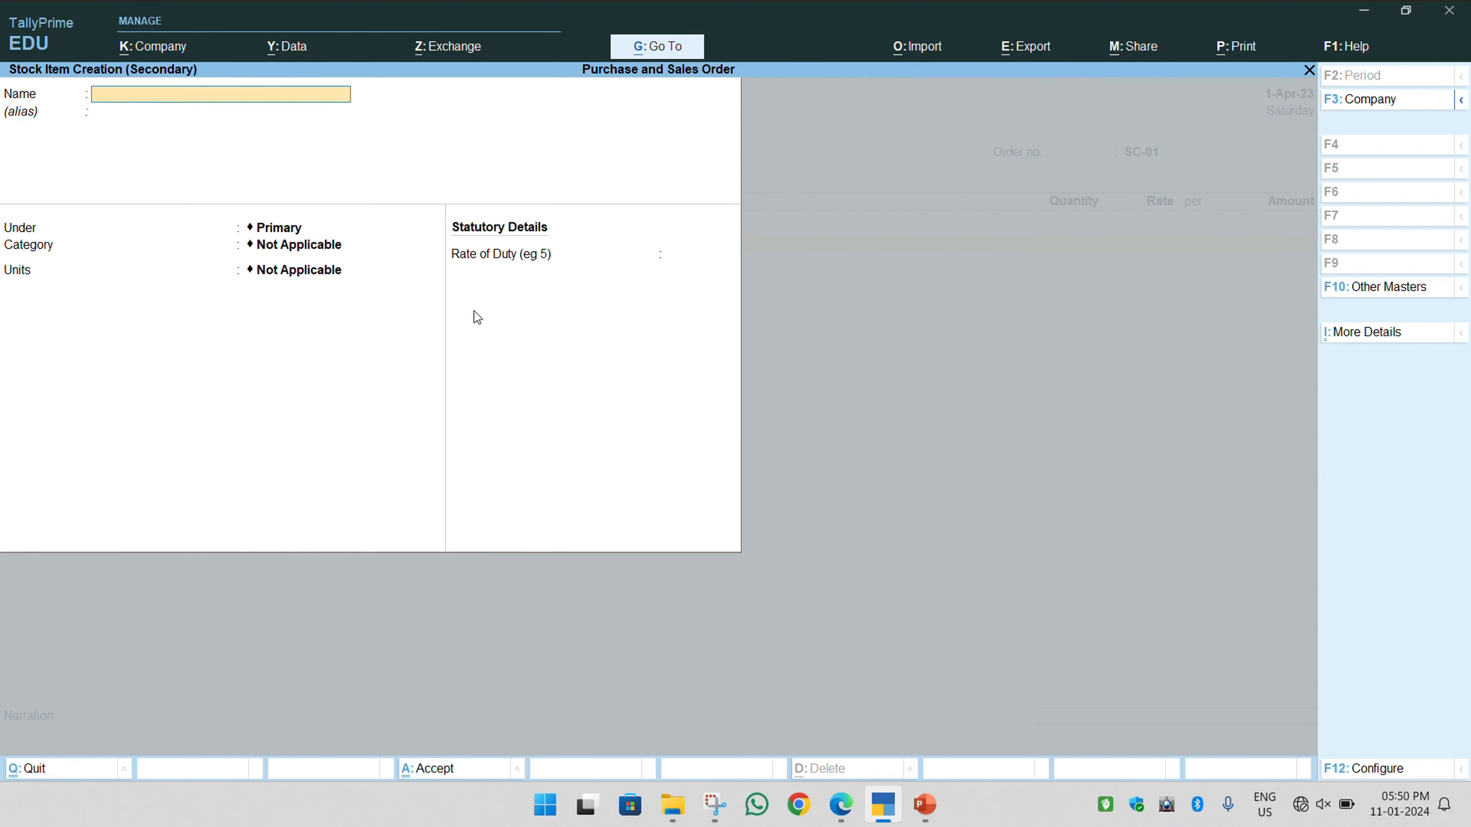
pyautogui.hotkey('alt', 'Tab')
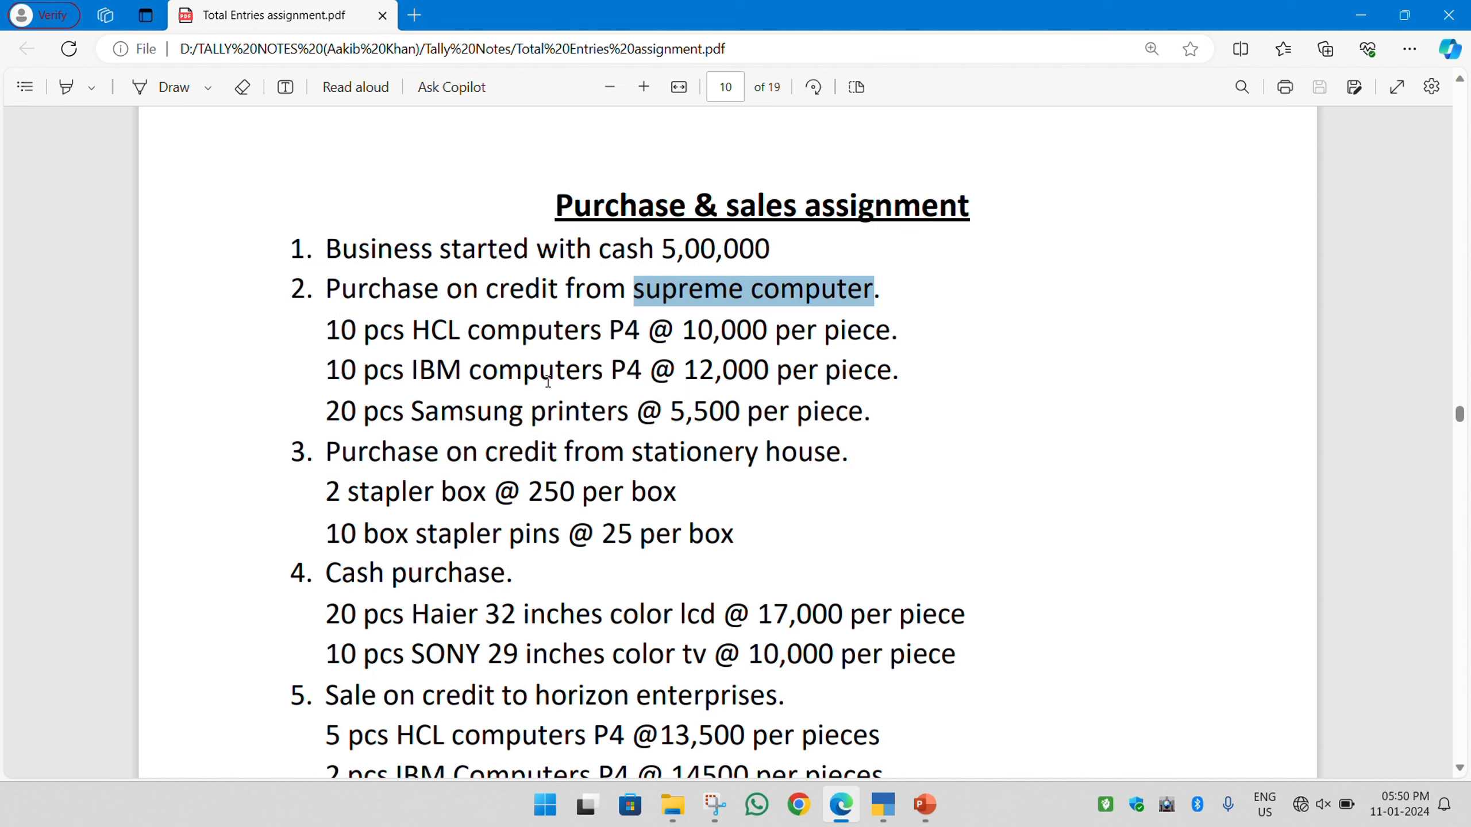
pyautogui.hotkey('alt', 'Tab')
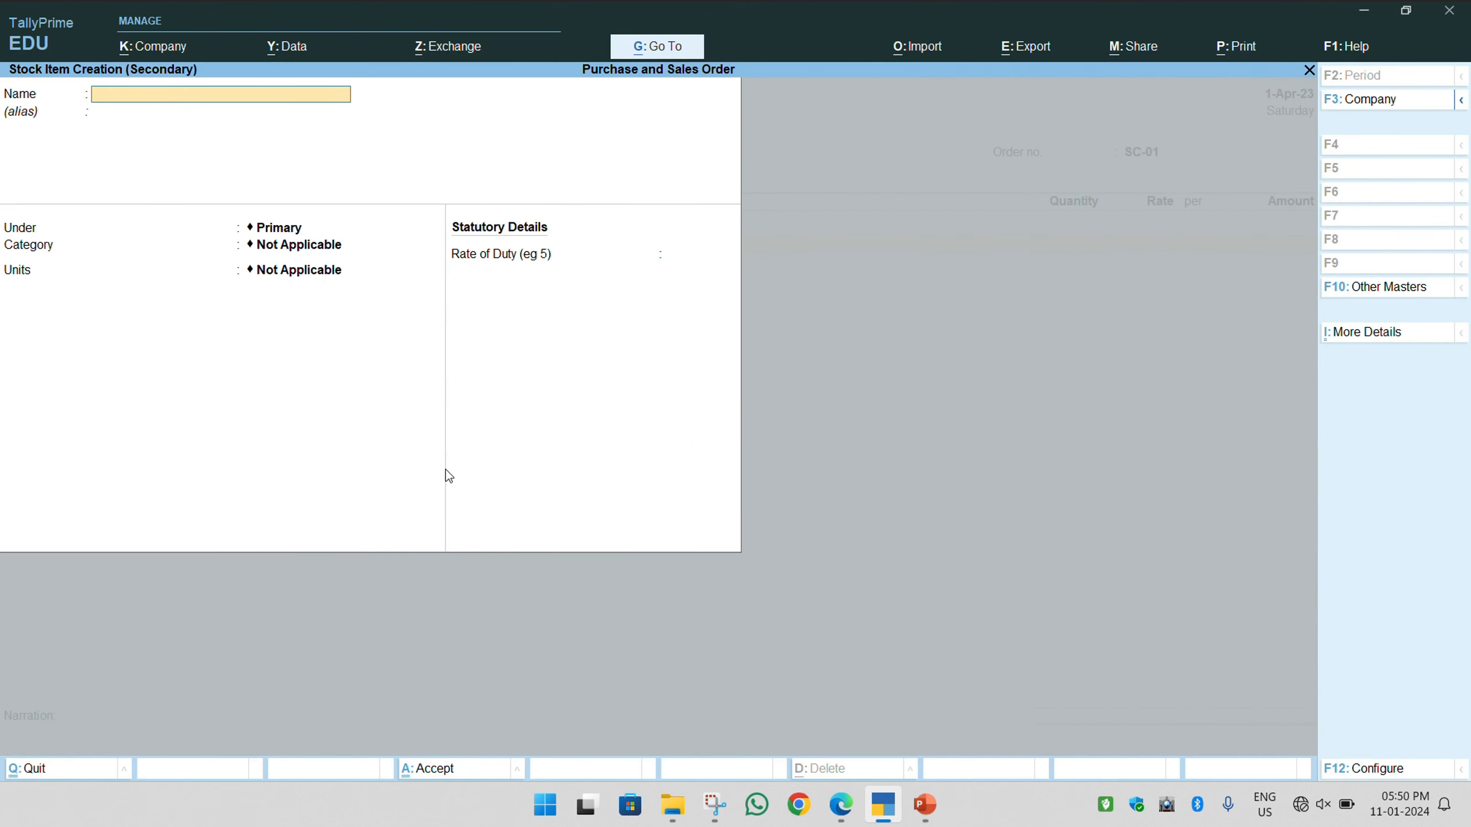
pyautogui.write('HCL I')
pyautogui.press('BackSpace')
pyautogui.write('COMPUTER P4')
pyautogui.press('Return')
# Create the stock group HCL under Primary and assign it to the new stock item
pyautogui.press('Up')
pyautogui.press('Return')
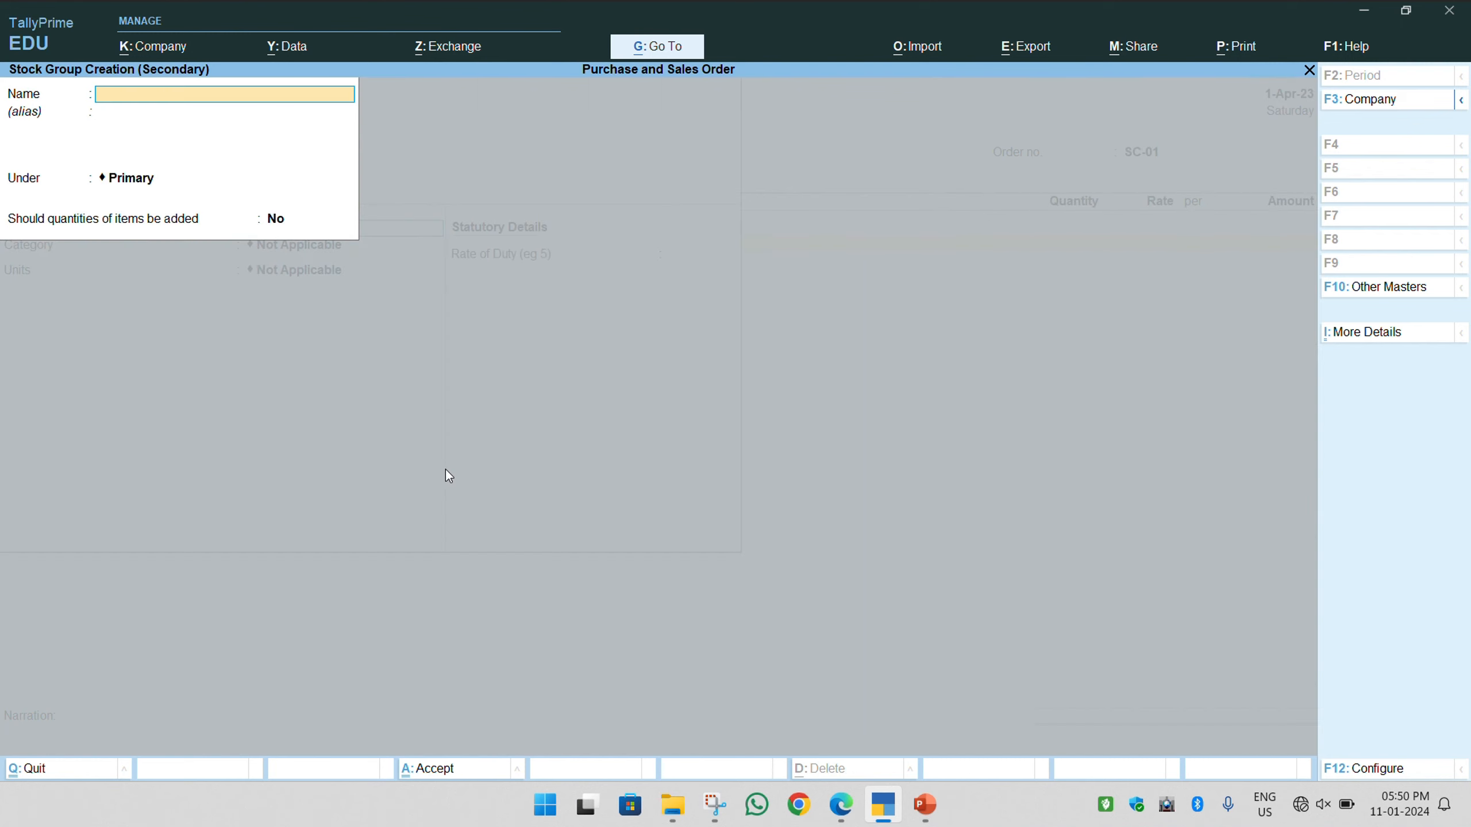
pyautogui.write('HCL')
pyautogui.press('Return')
pyautogui.press('Return')
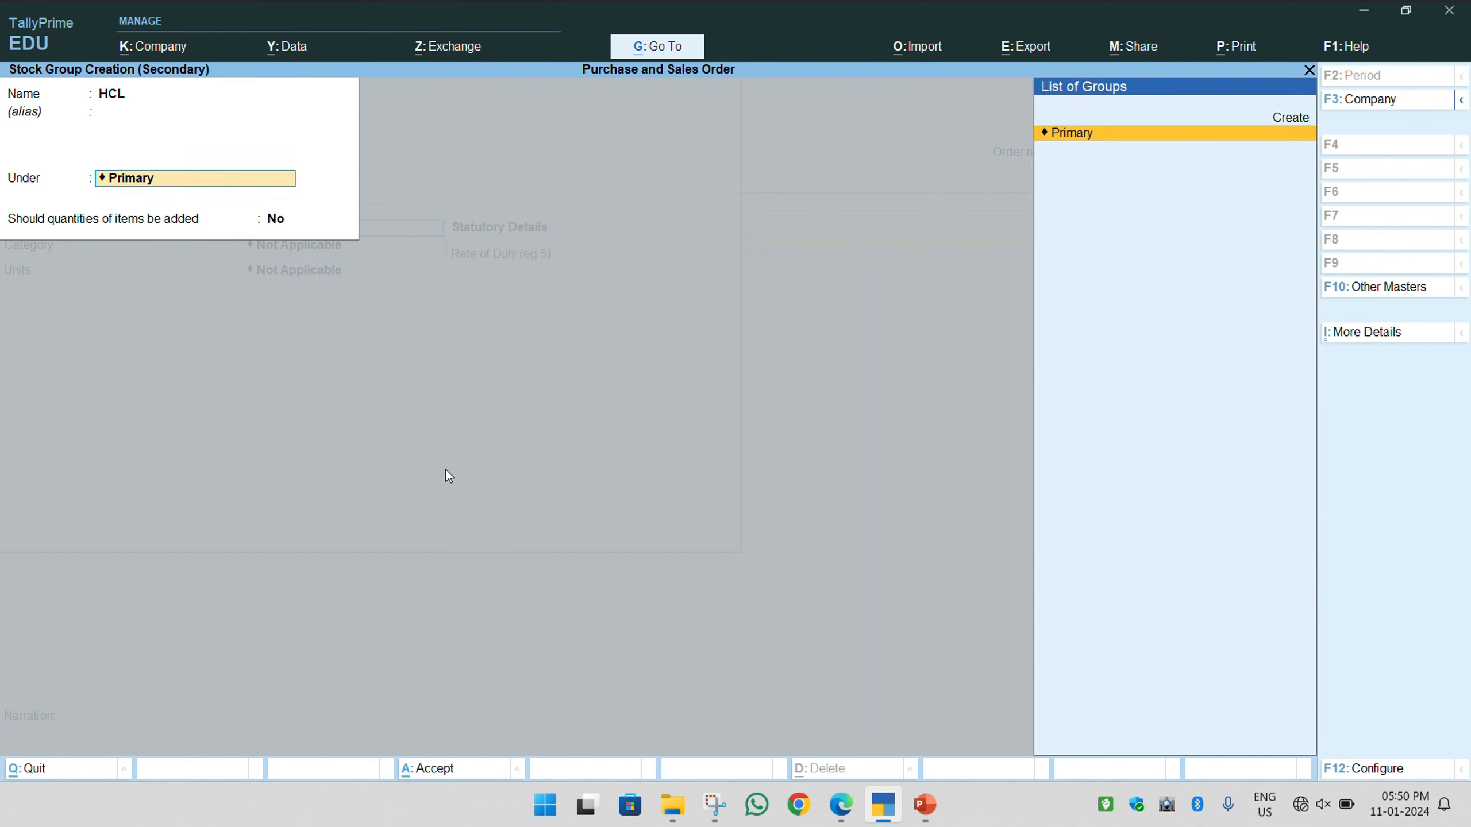
pyautogui.press('Return')
pyautogui.press('Return')
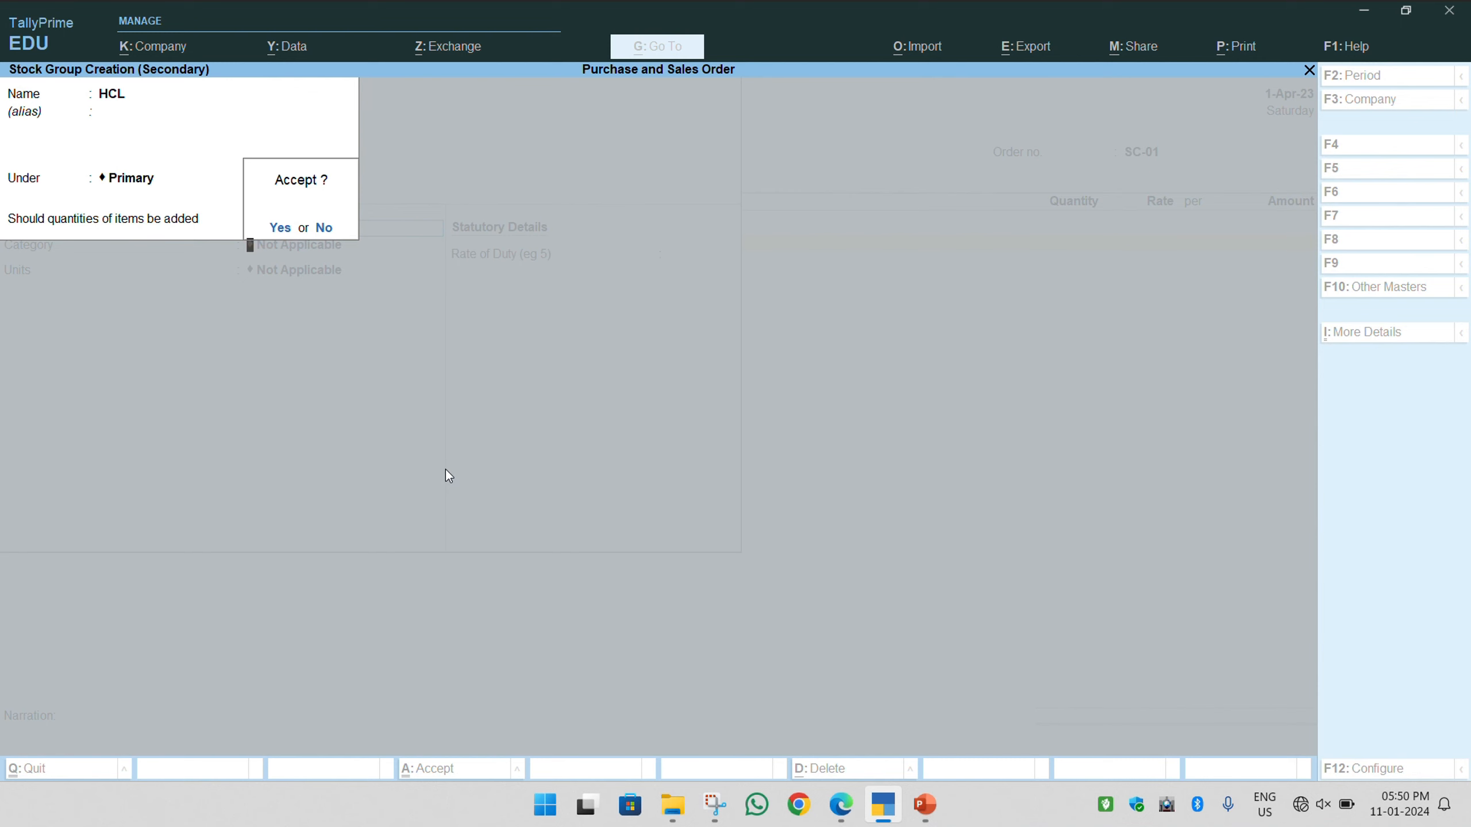
pyautogui.press('Return')
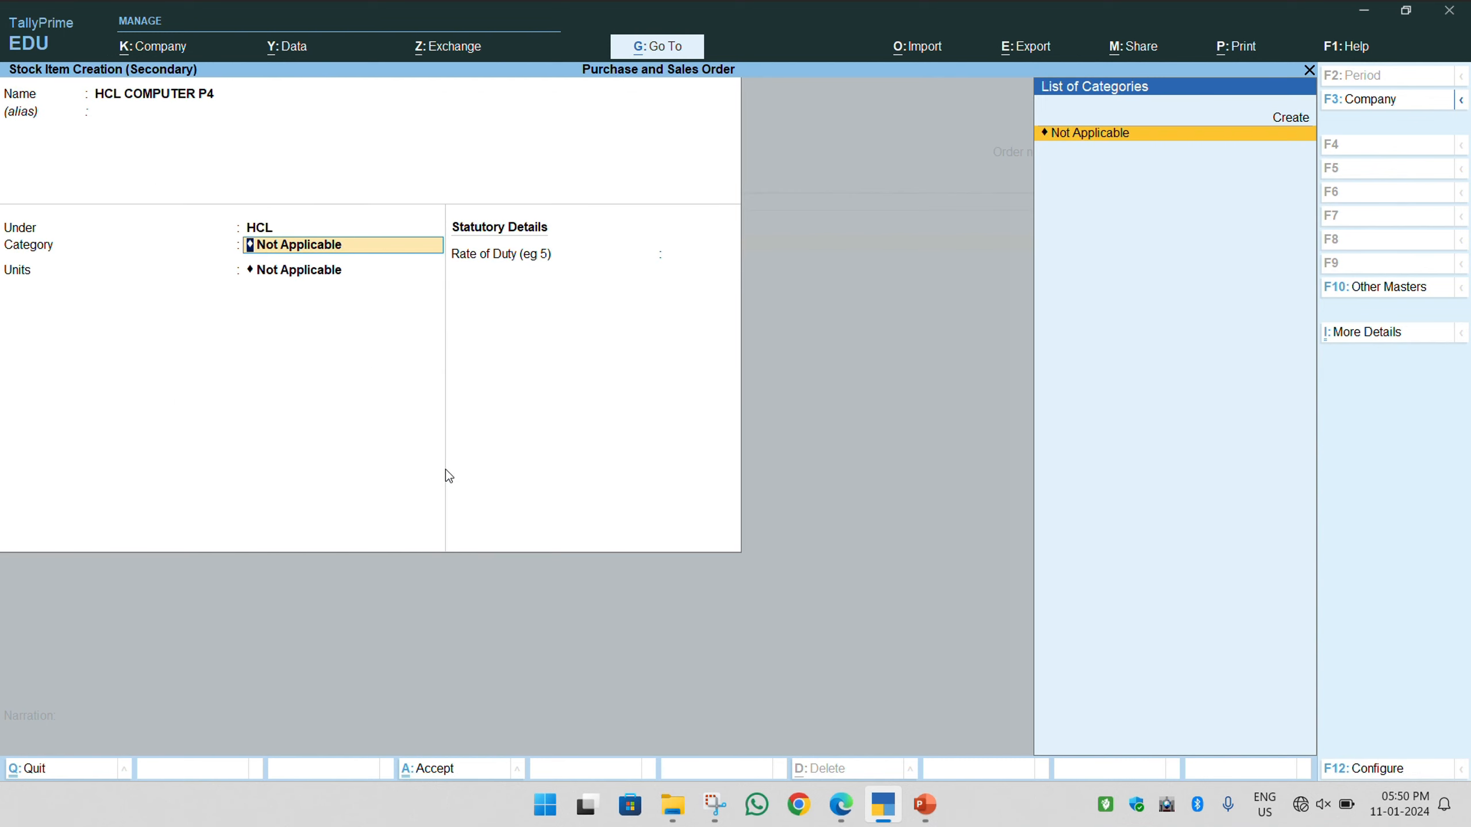
# Create the stock category P4 under Primary and assign it to the HCL COMPUTER P4 item
pyautogui.press('Up')
pyautogui.press('Return')
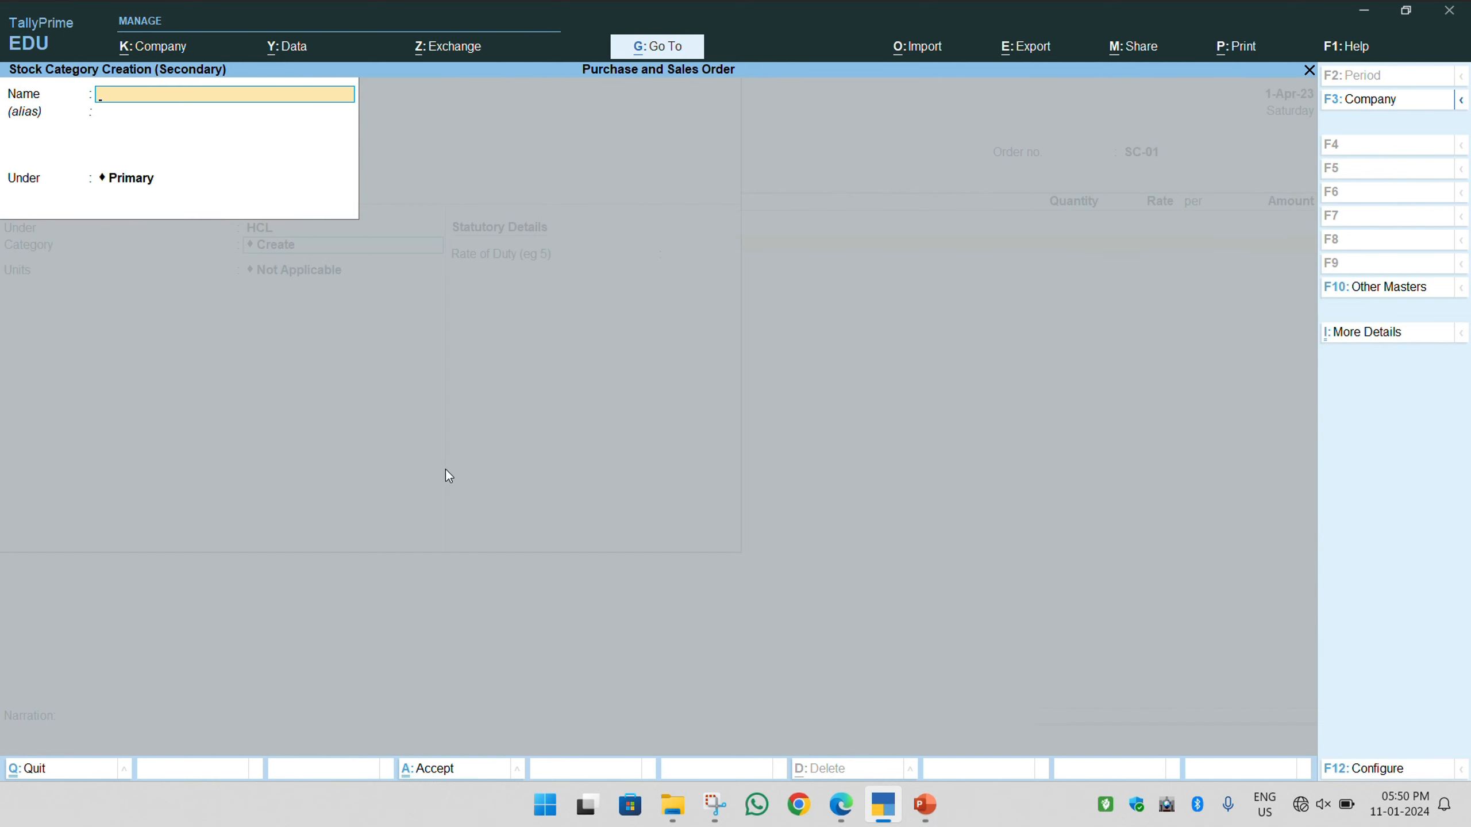
pyautogui.write('P4')
pyautogui.press('Return')
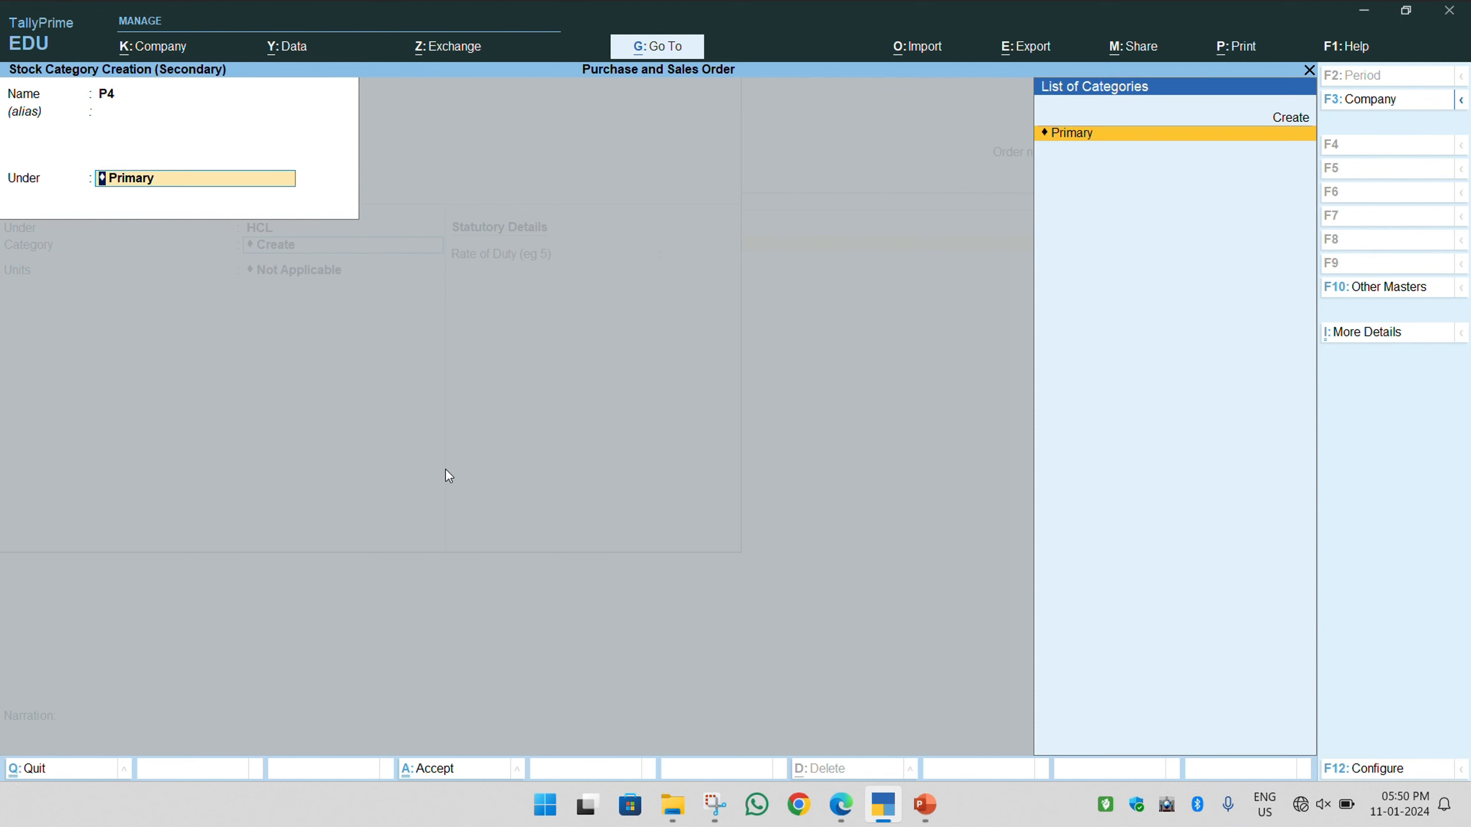
pyautogui.press('Return')
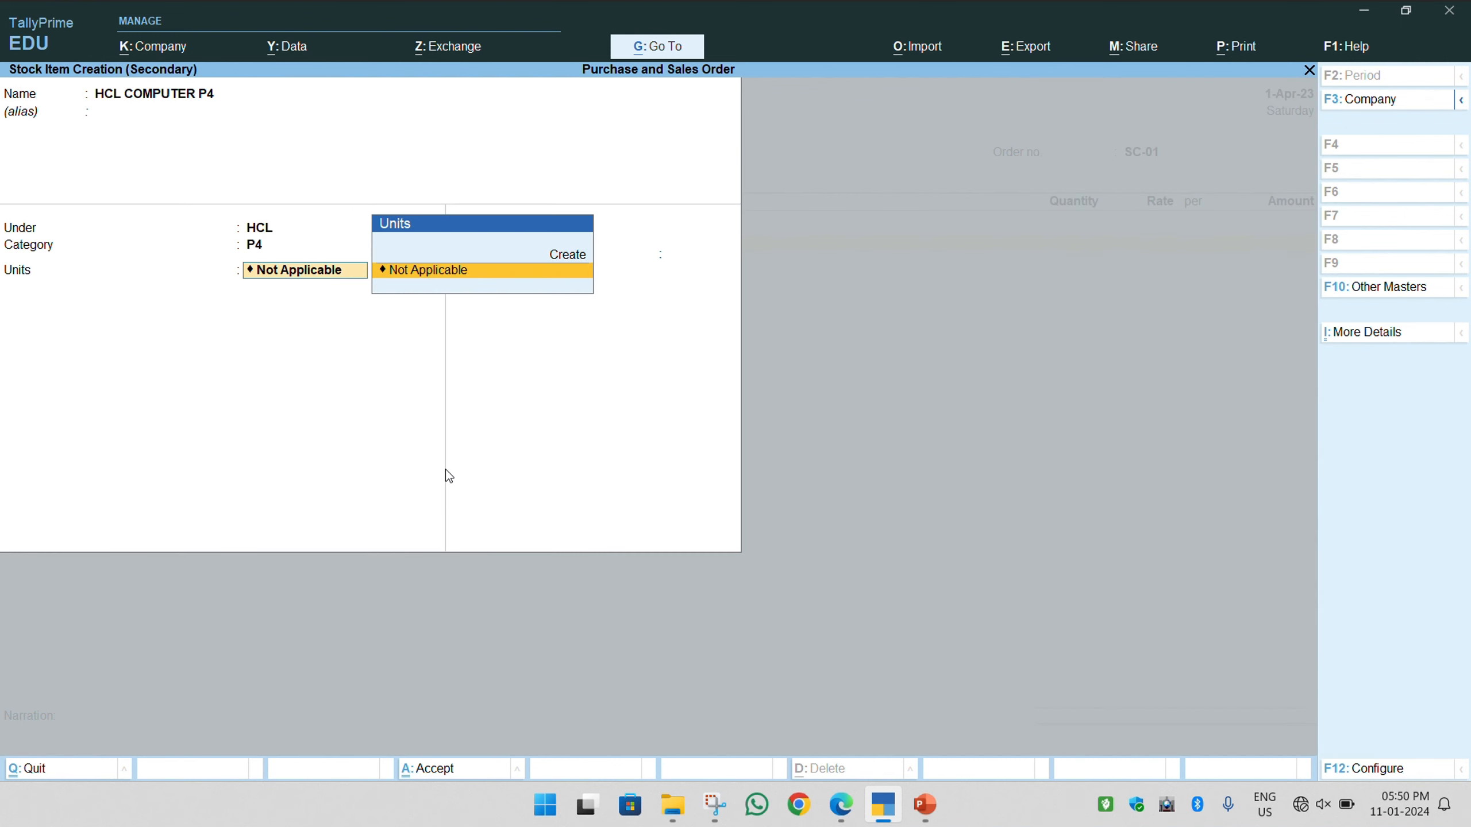
# Create the simple unit PCS, assign it to the HCL COMPUTER P4 item and save the stock item
pyautogui.press('Up')
pyautogui.press('Return')
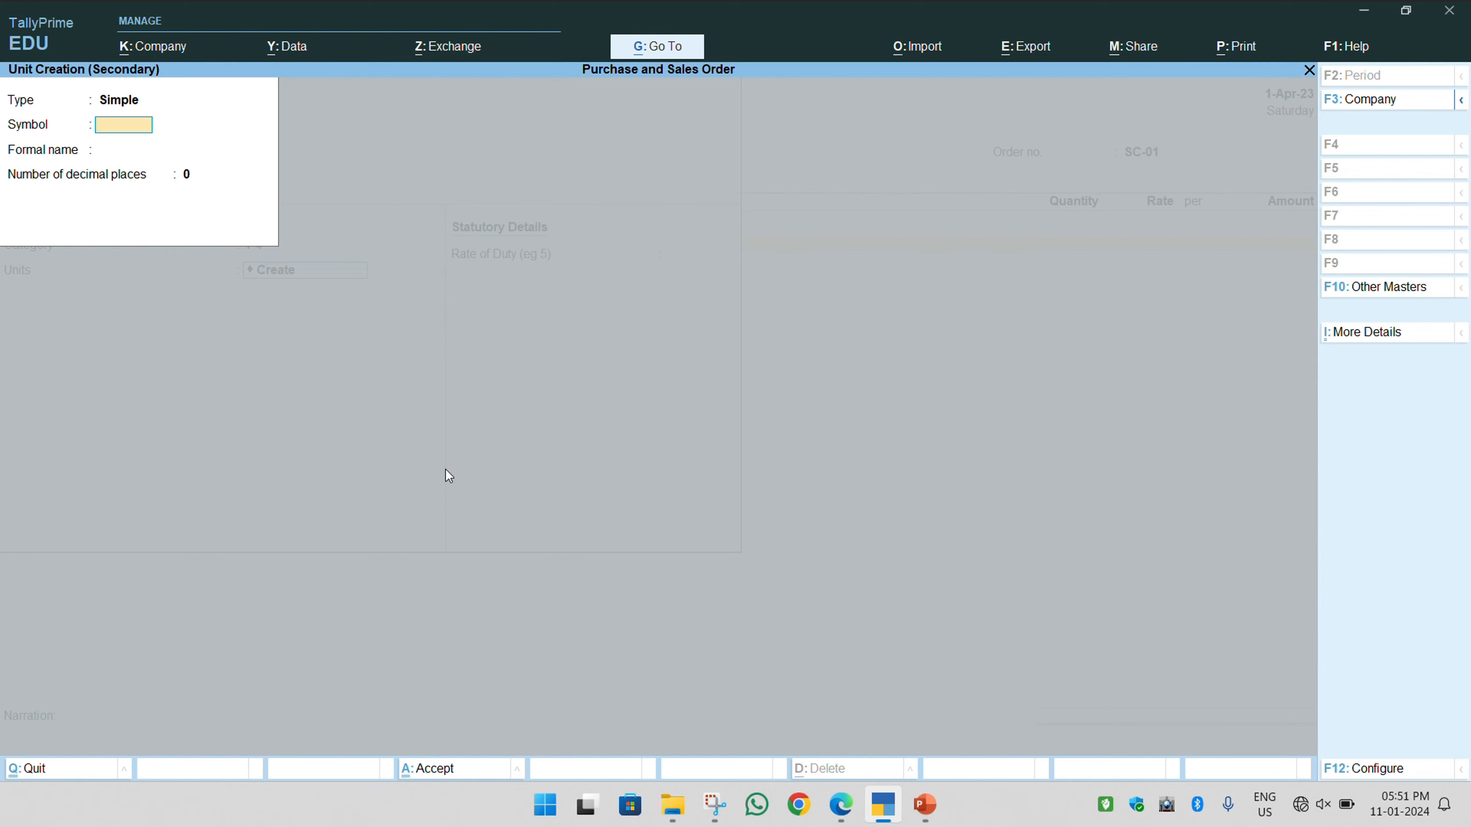
pyautogui.write('PCS')
pyautogui.press('Return')
pyautogui.press('Return')
pyautogui.press('Return')
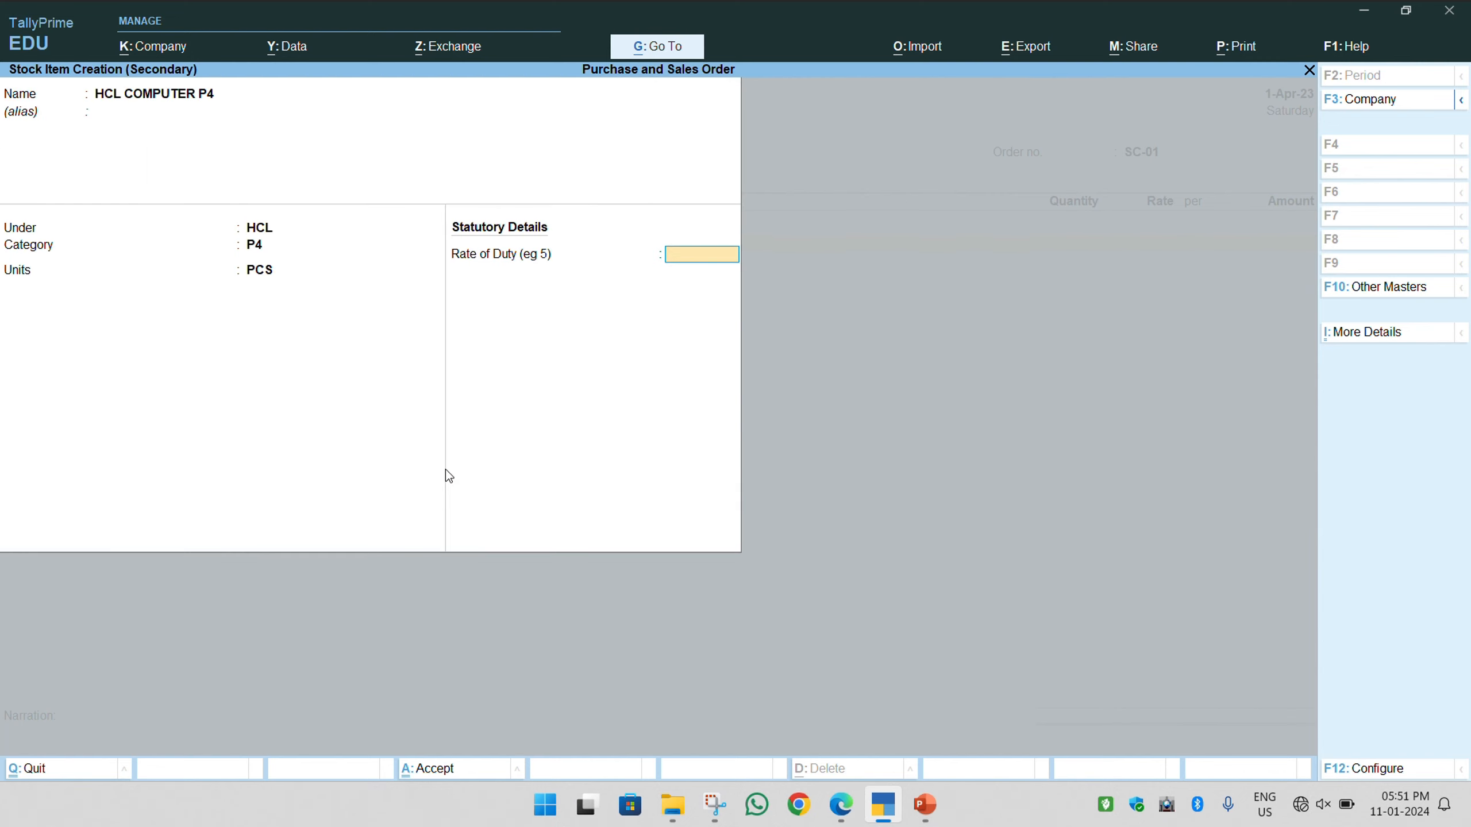
pyautogui.press('Return')
pyautogui.press('Return')
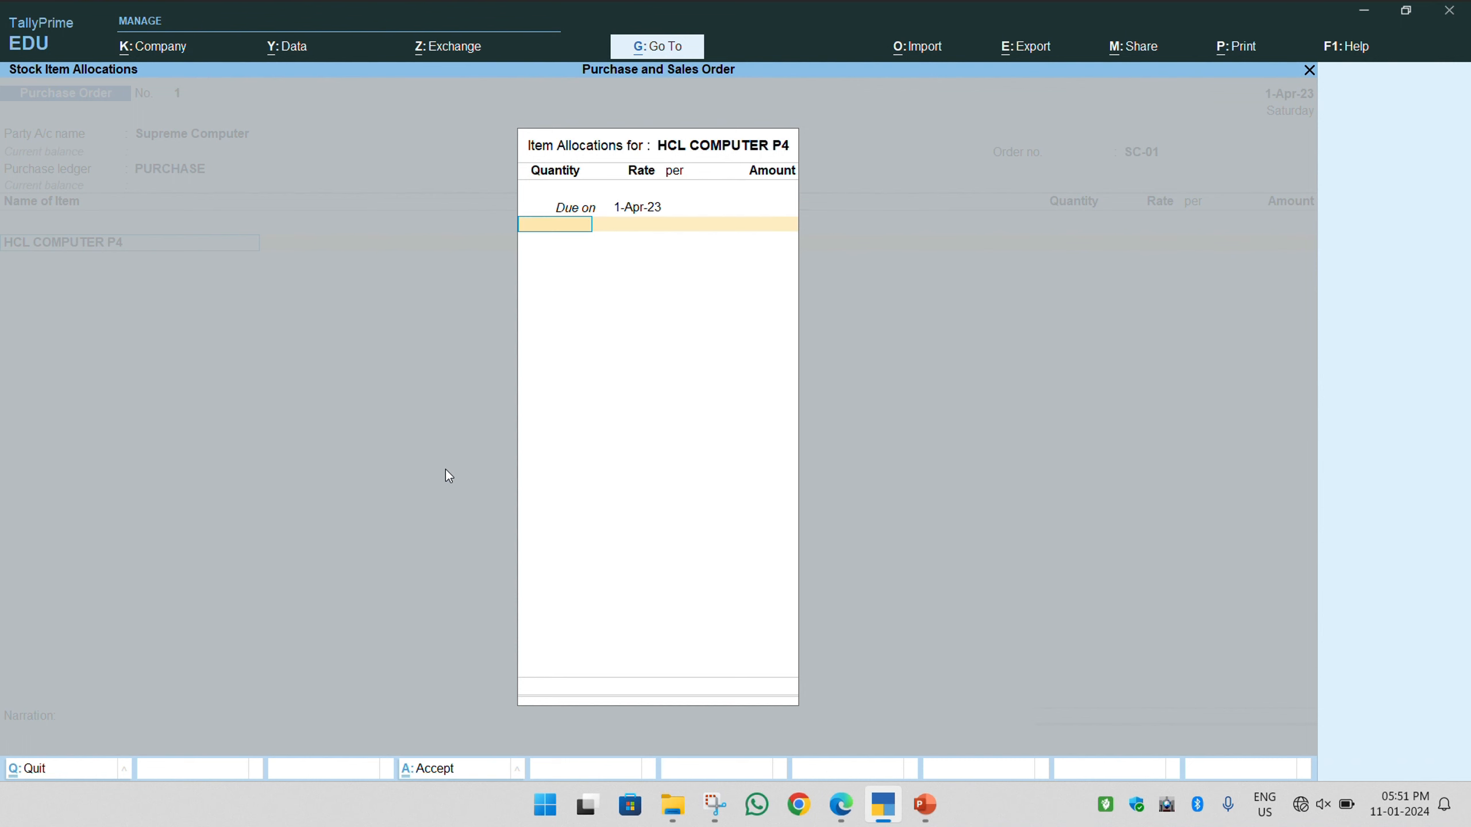
# Allocate 10 PCS of HCL COMPUTER P4 at a rate of 10,000 in the order, checking the rate in the assignment PDF in Edge
pyautogui.write('10')
pyautogui.press('Return')
pyautogui.hotkey('alt', 'Tab')
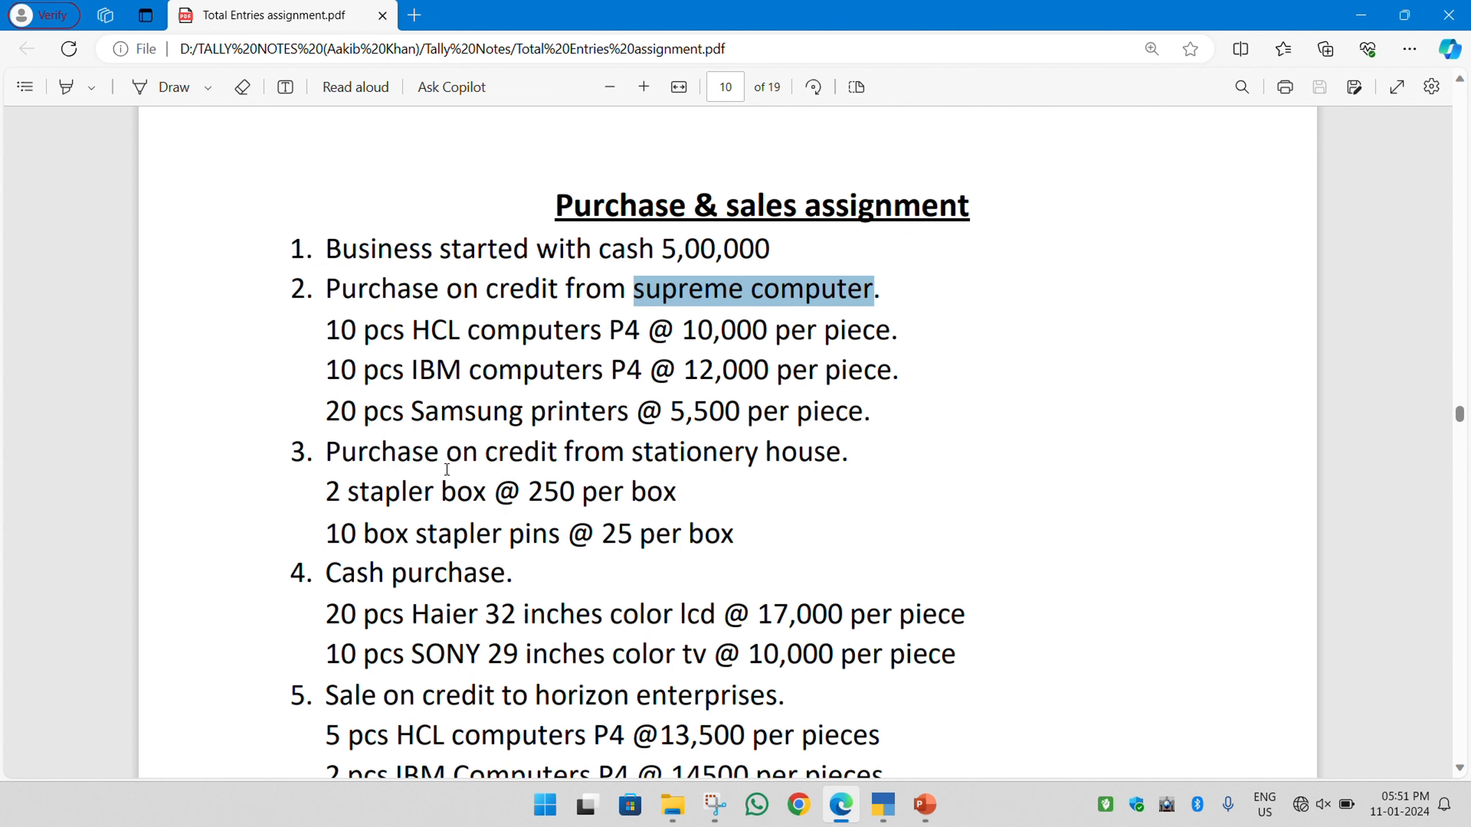
pyautogui.click(447, 469)
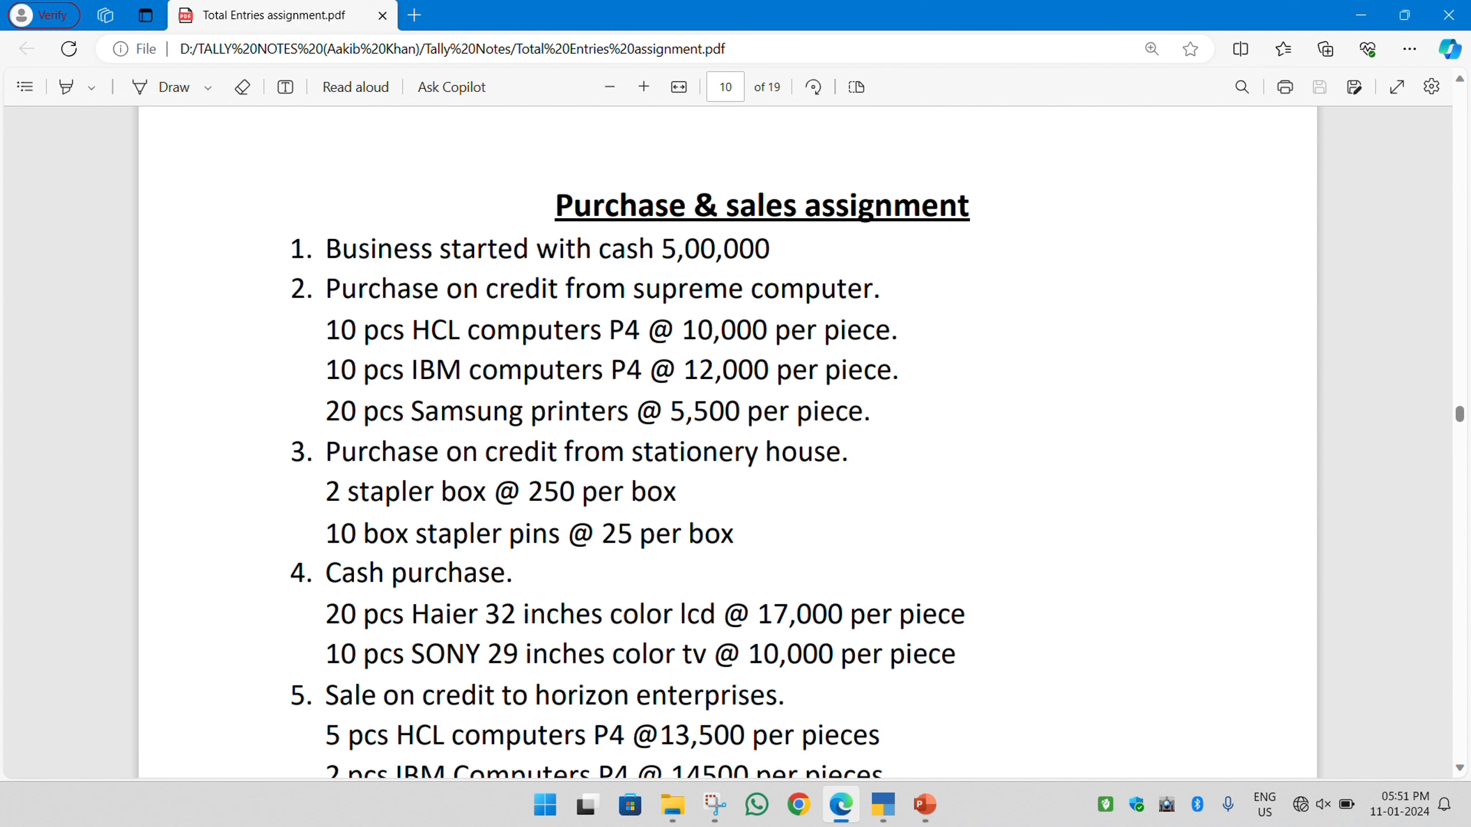
pyautogui.hotkey('alt', 'Tab')
pyautogui.write('10,000')
pyautogui.press('Return')
pyautogui.press('Return')
pyautogui.press('Return')
pyautogui.press('Return')
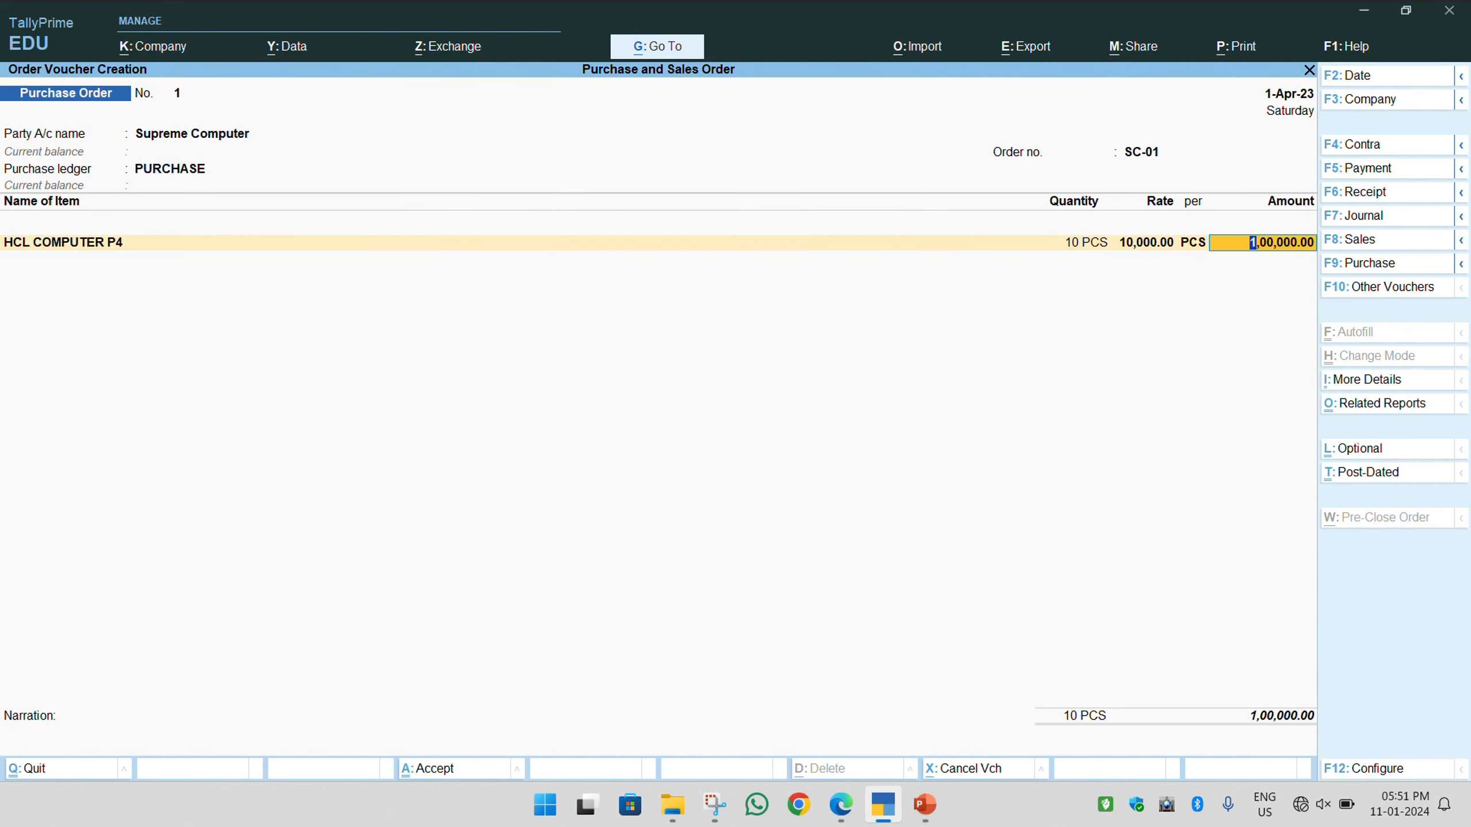
pyautogui.press('Return')
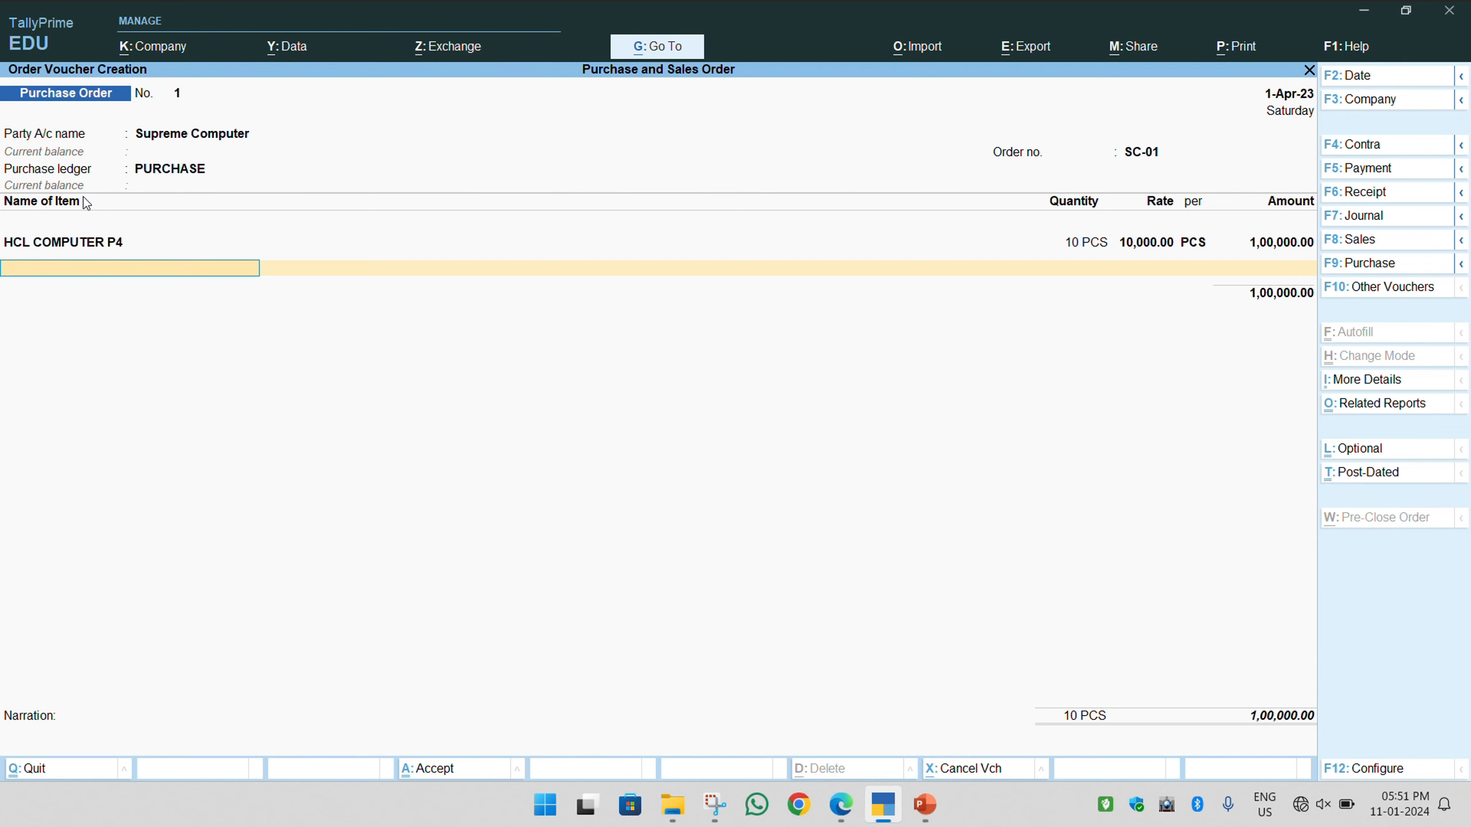
# Start a second new stock item, check its line in the assignment PDF in Edge, and name the item IBM COMPUTER P4
pyautogui.press('space')
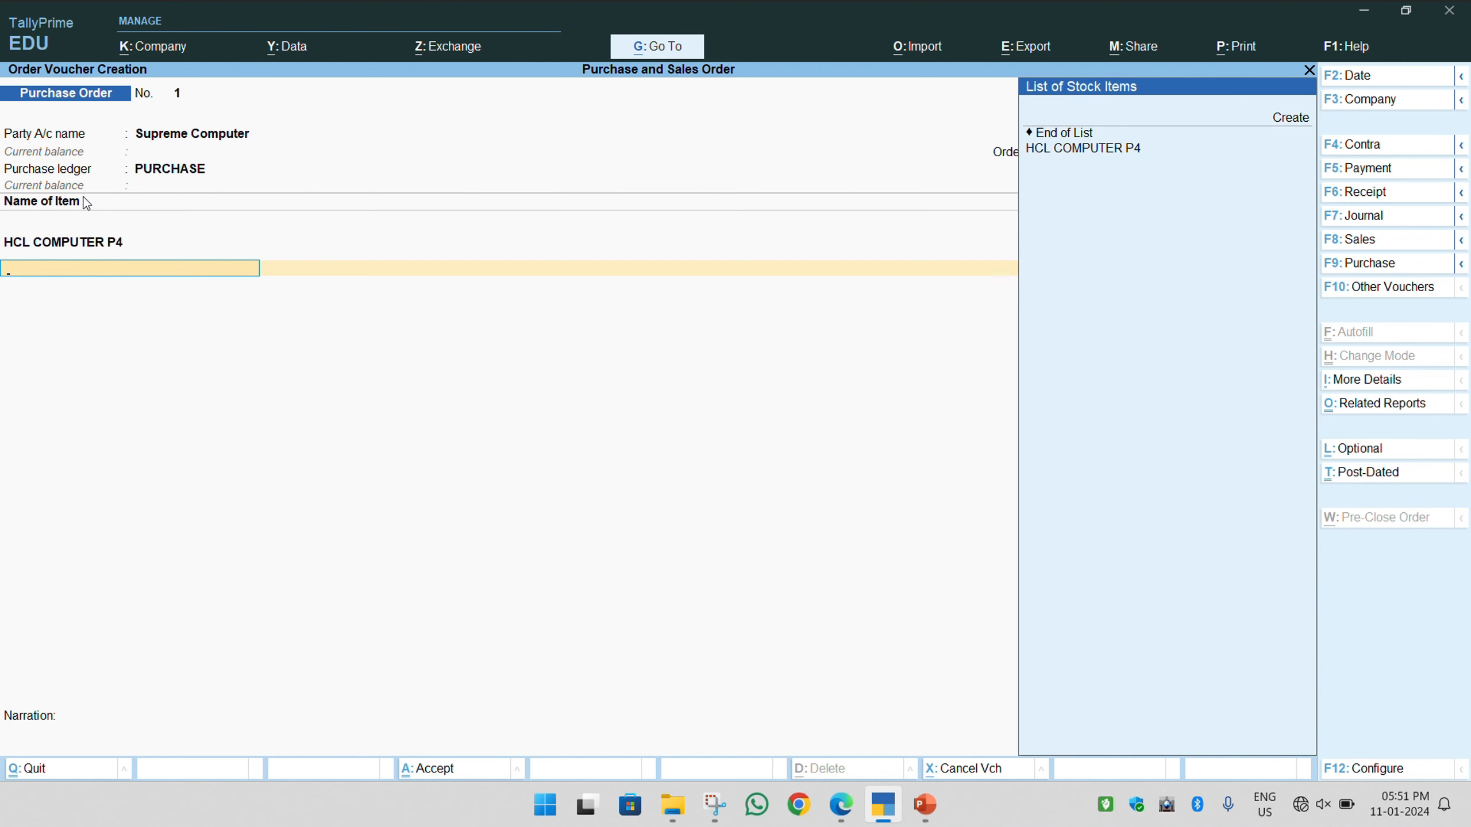
pyautogui.press('Up')
pyautogui.press('Return')
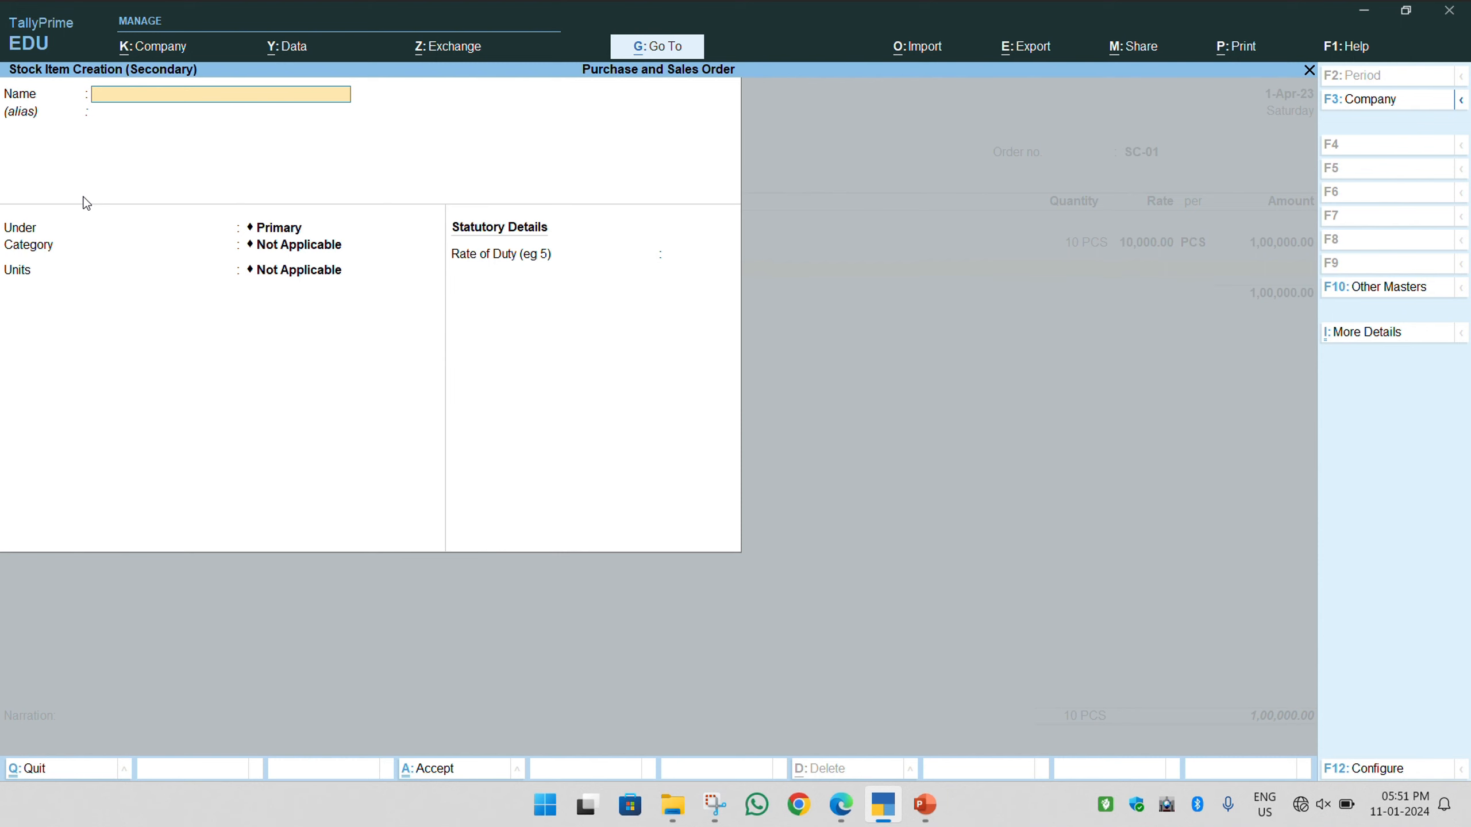
pyautogui.hotkey('alt', 'Tab')
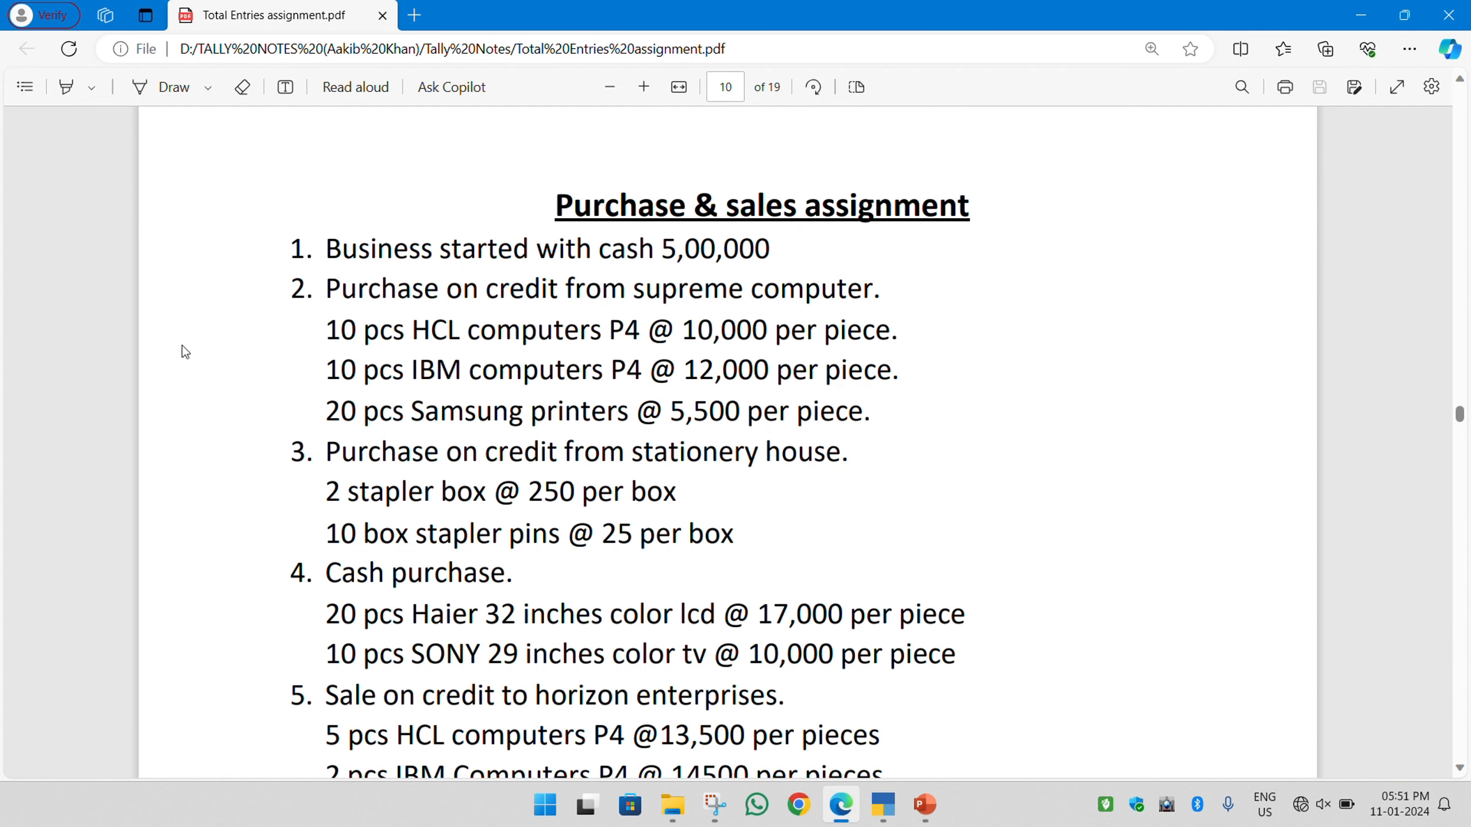
pyautogui.moveTo(330, 369); pyautogui.dragTo(847, 371)
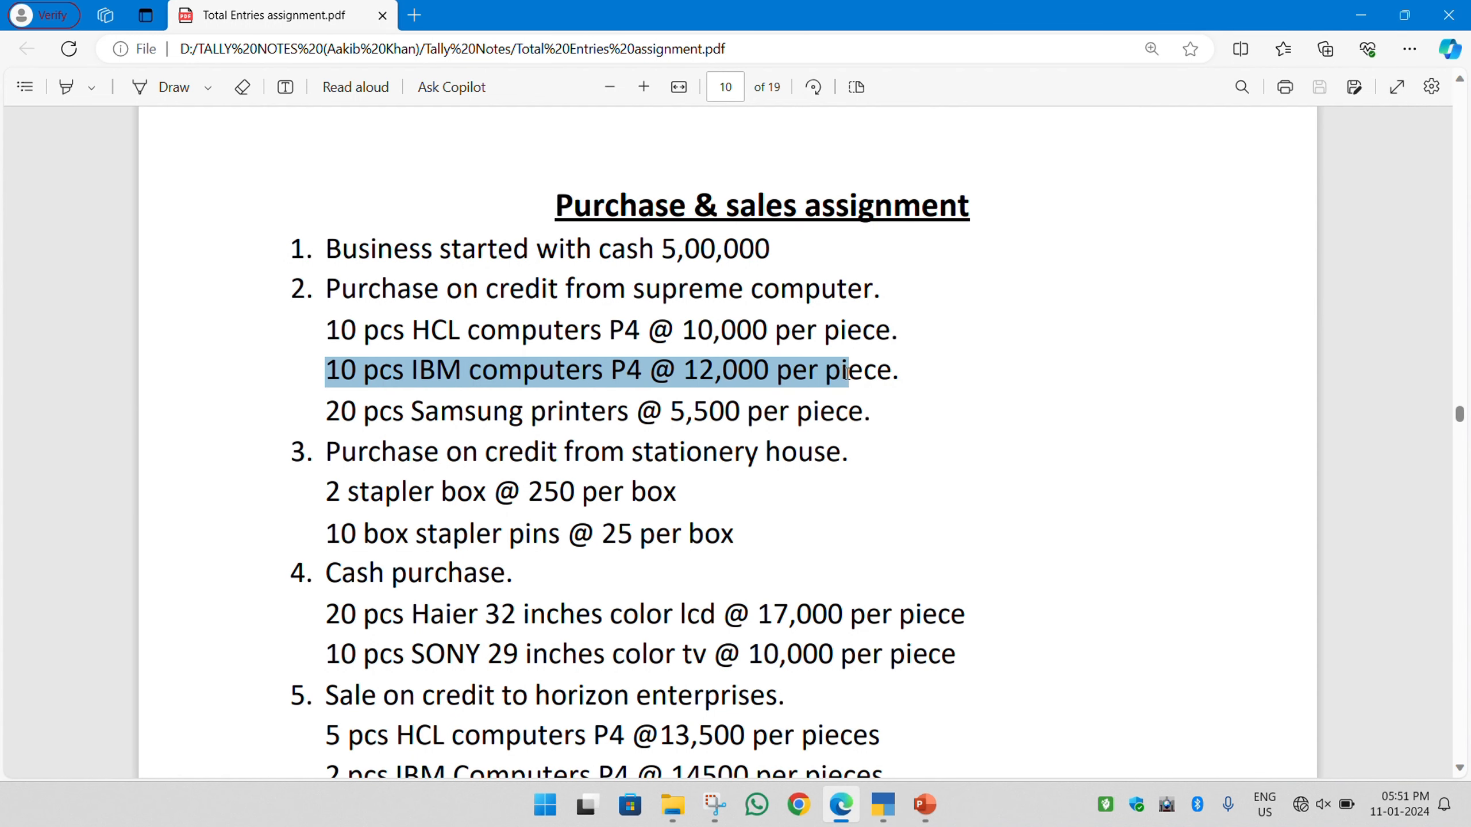
pyautogui.hotkey('alt', 'Tab')
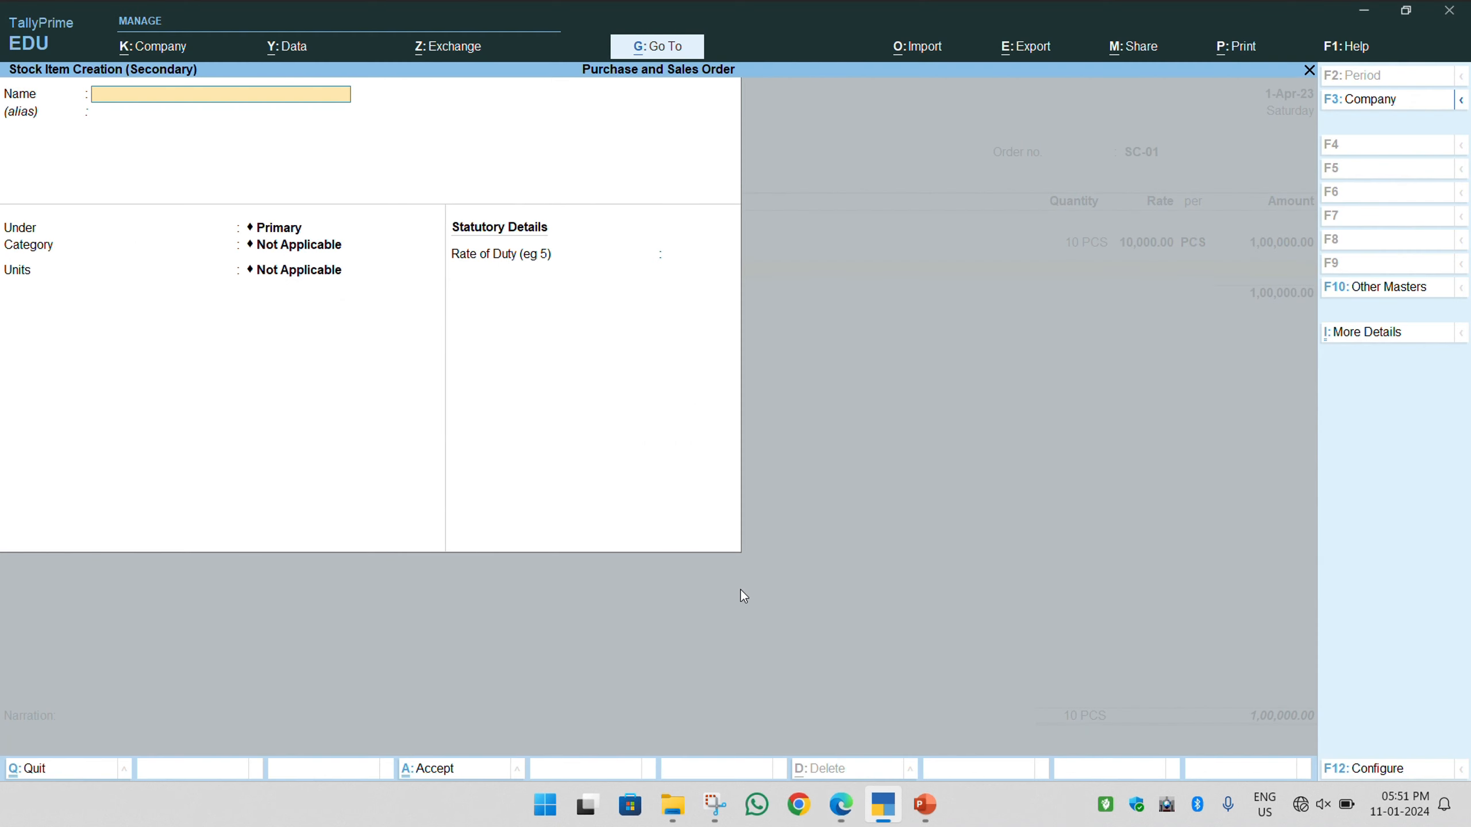
pyautogui.write('IBM COMPUTER P4')
pyautogui.press('Return')
pyautogui.press('Return')
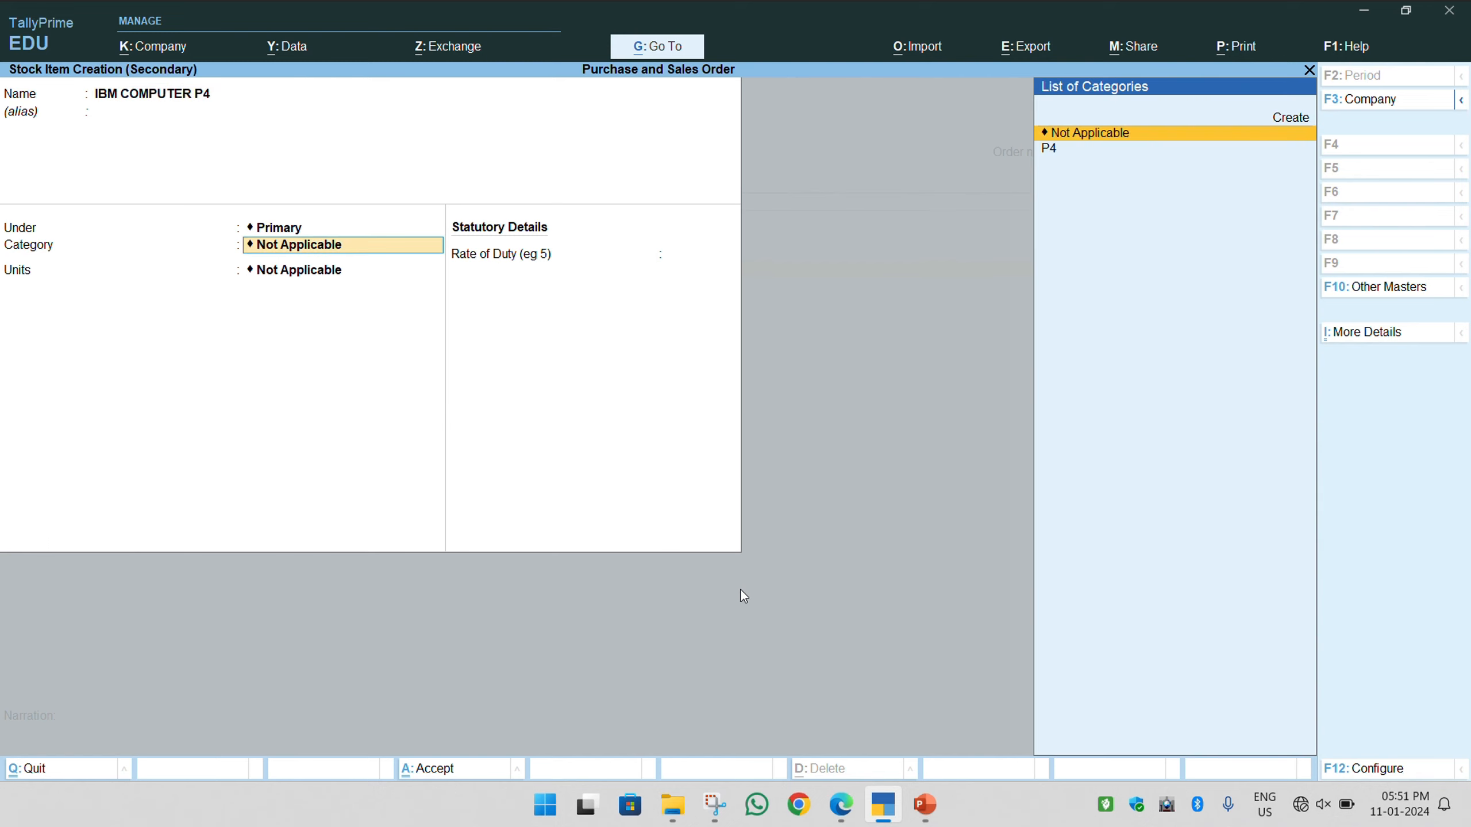
# Create the stock group IBM under Primary and assign it to the IBM COMPUTER P4 item
pyautogui.press('BackSpace')
pyautogui.press('Up')
pyautogui.press('Return')
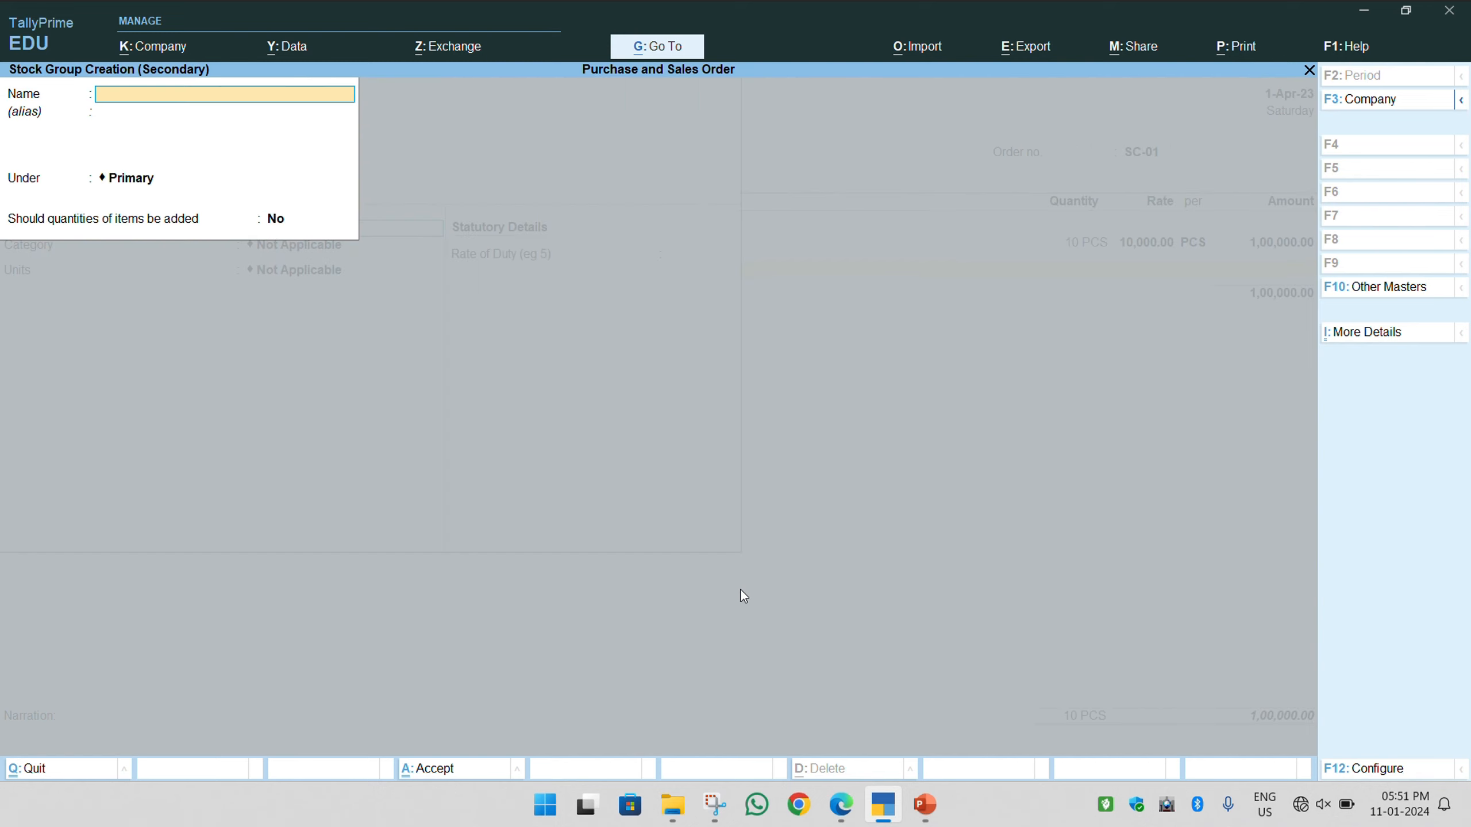
pyautogui.write('IBM')
pyautogui.press('Return')
pyautogui.press('Return')
pyautogui.press('Return')
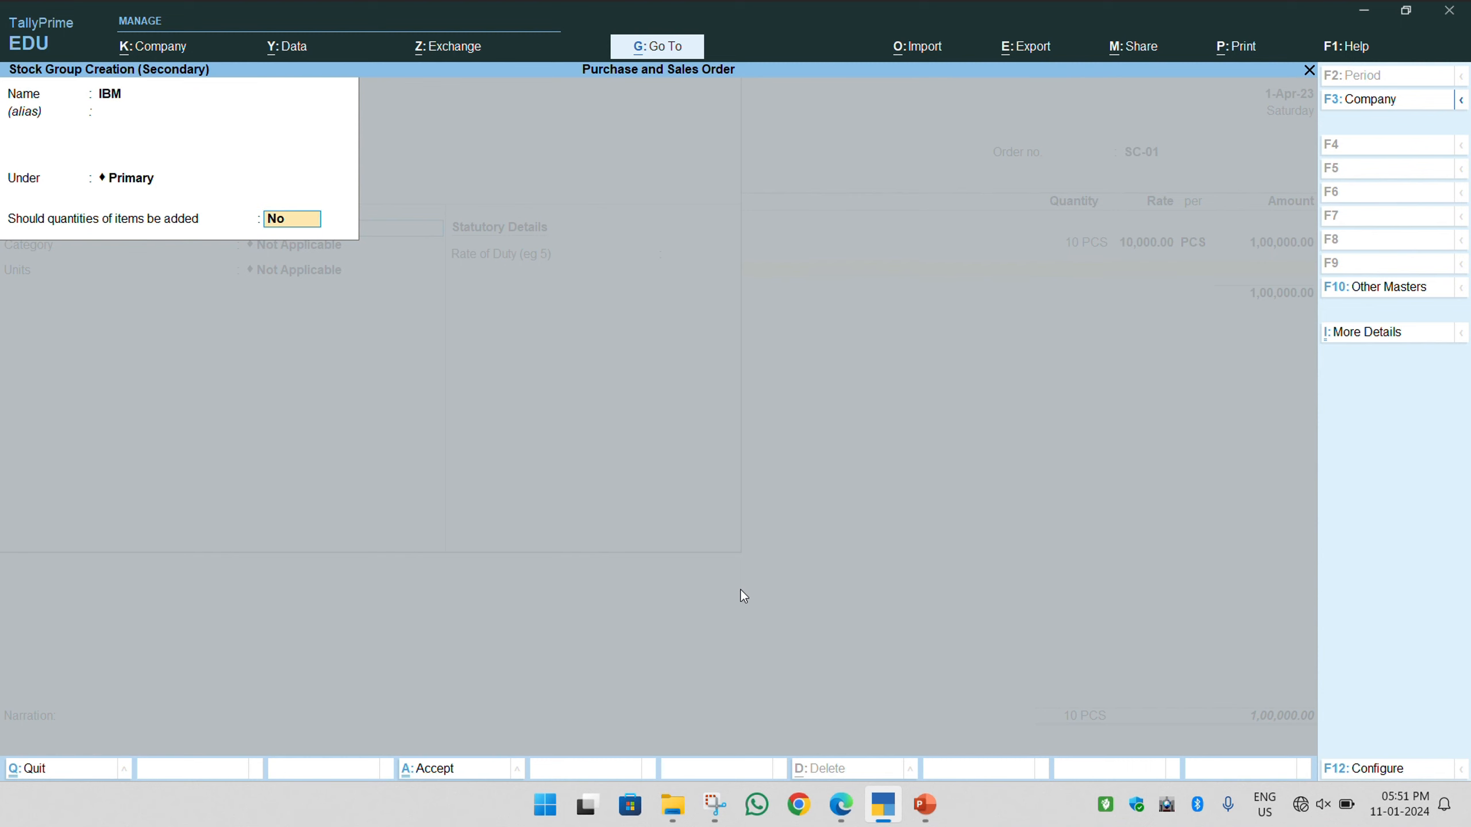
pyautogui.press('Return')
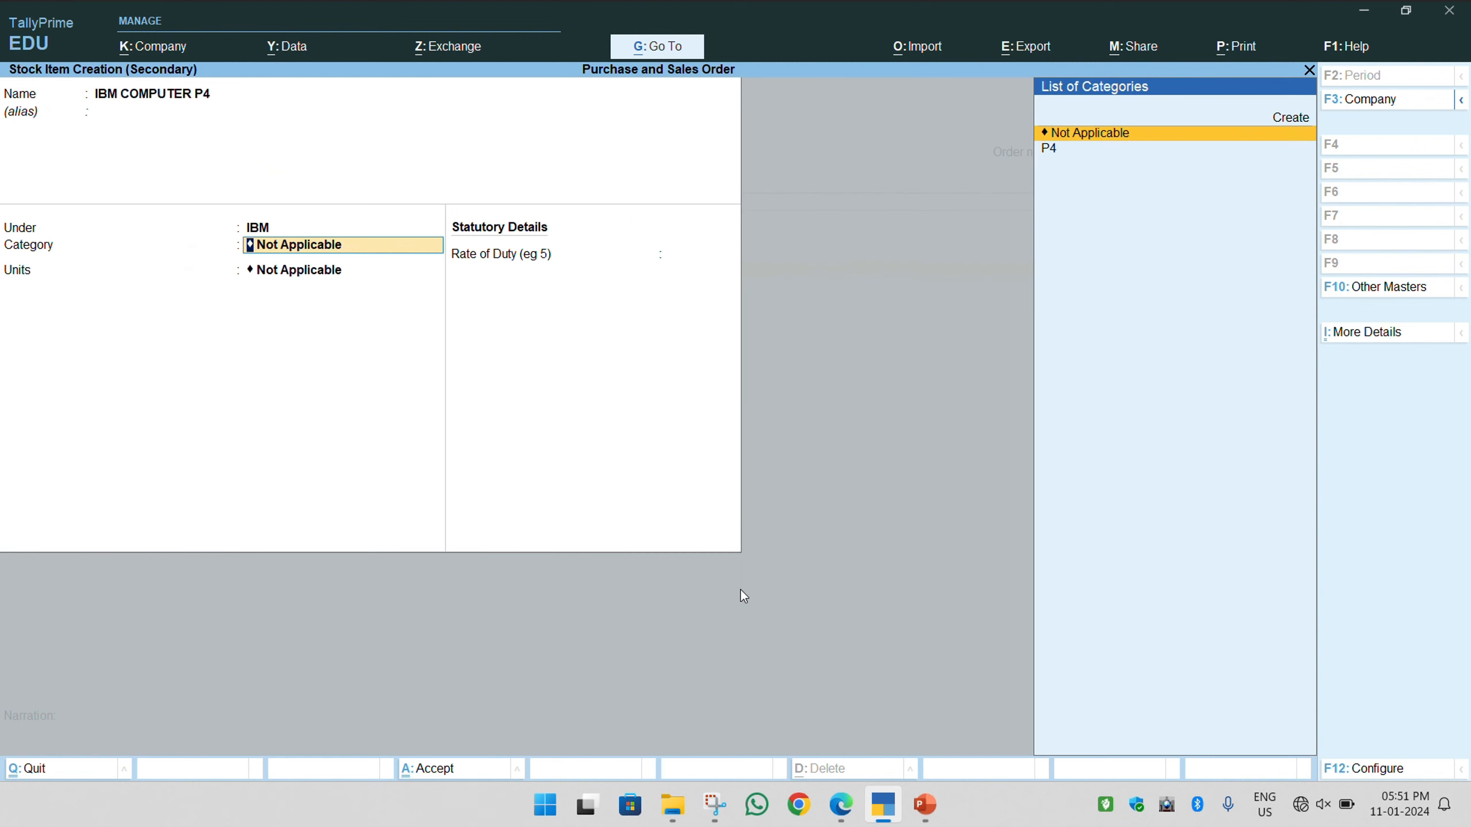
# Set the IBM COMPUTER P4 item's category to P4 and its unit to PCS, and save the stock item
pyautogui.press('Down')
pyautogui.press('Return')
pyautogui.press('BackSpace')
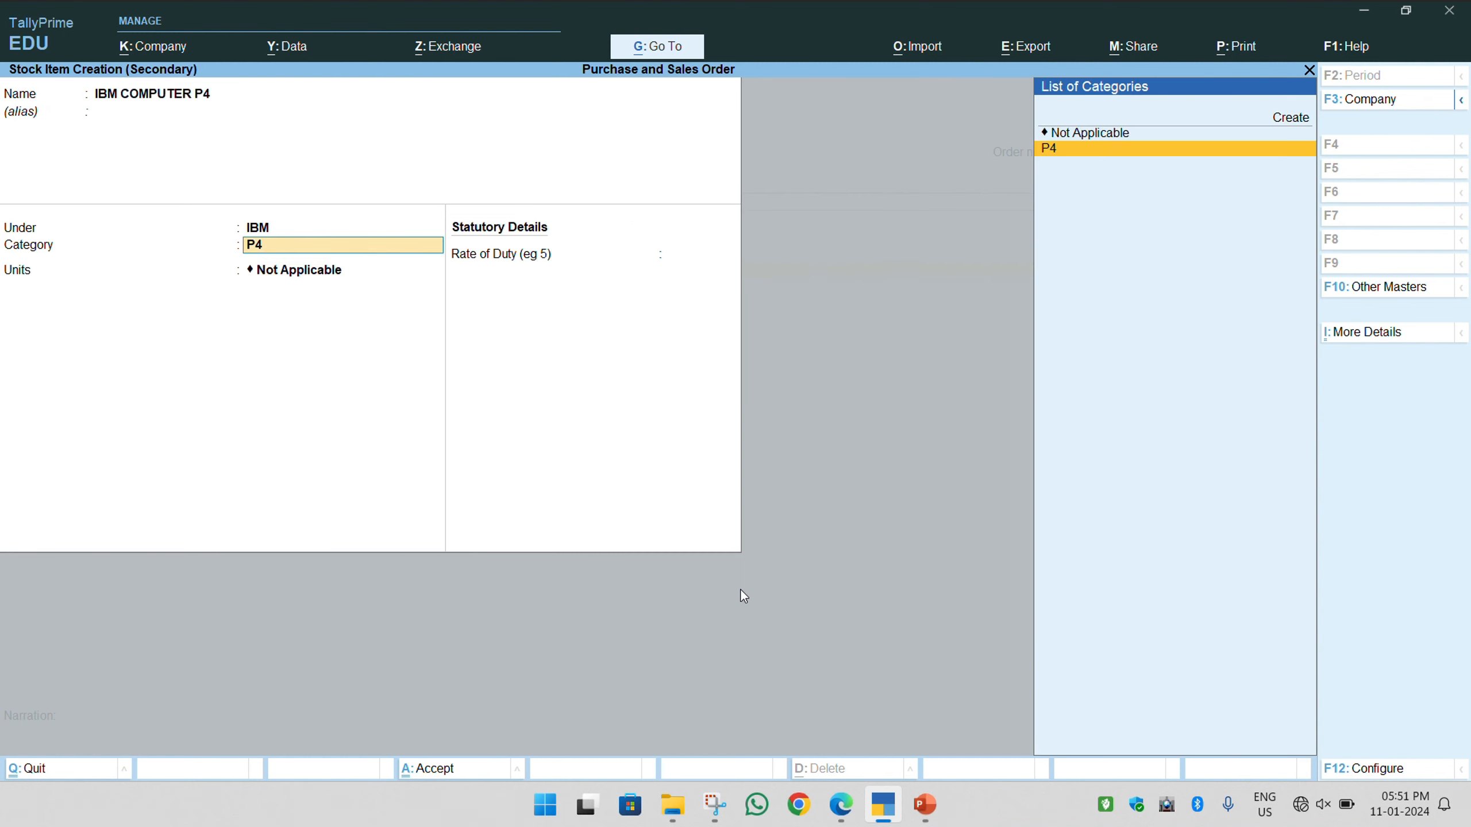
pyautogui.press('Return')
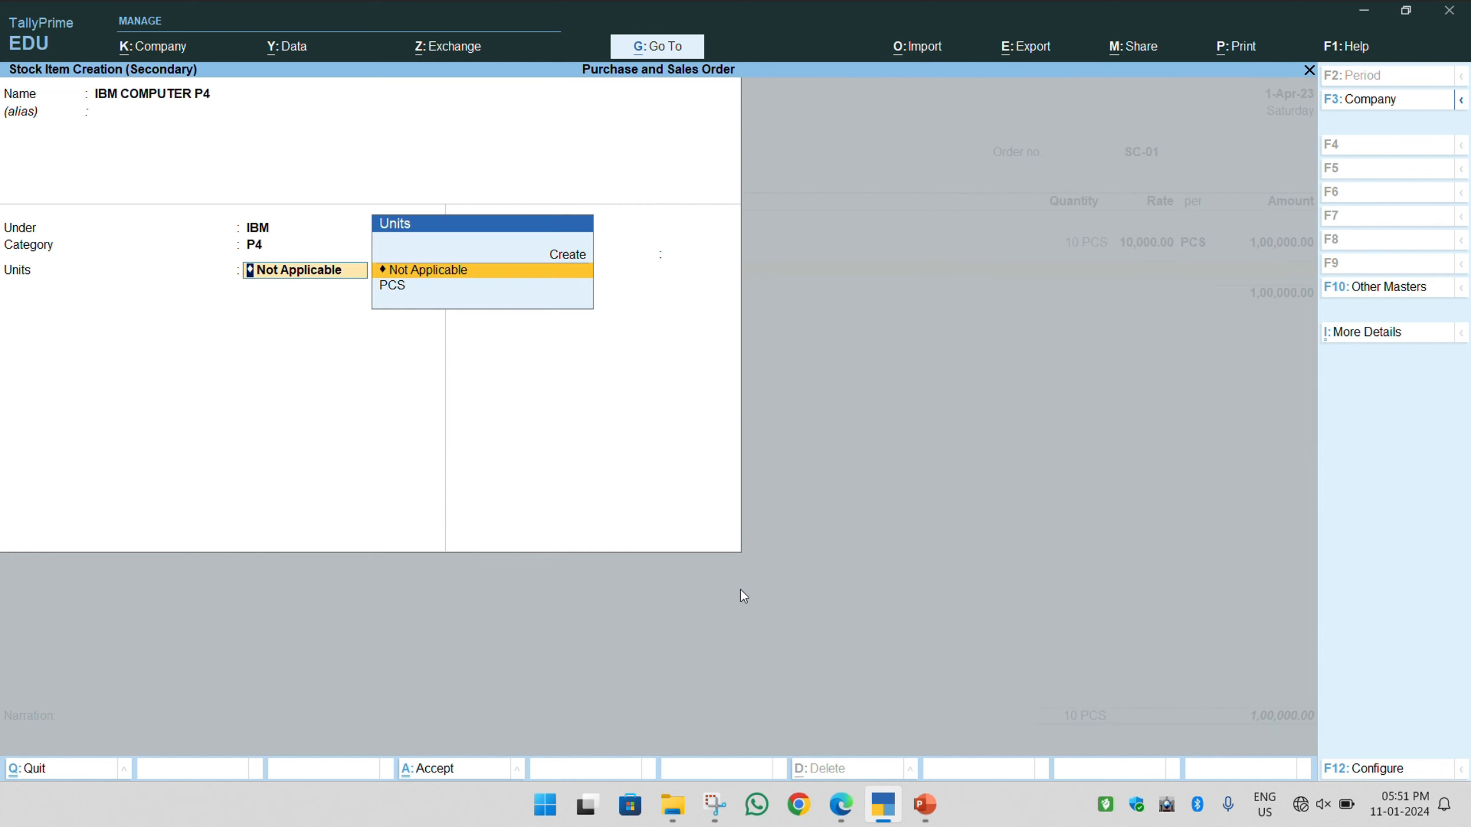
pyautogui.press('Down')
pyautogui.press('Return')
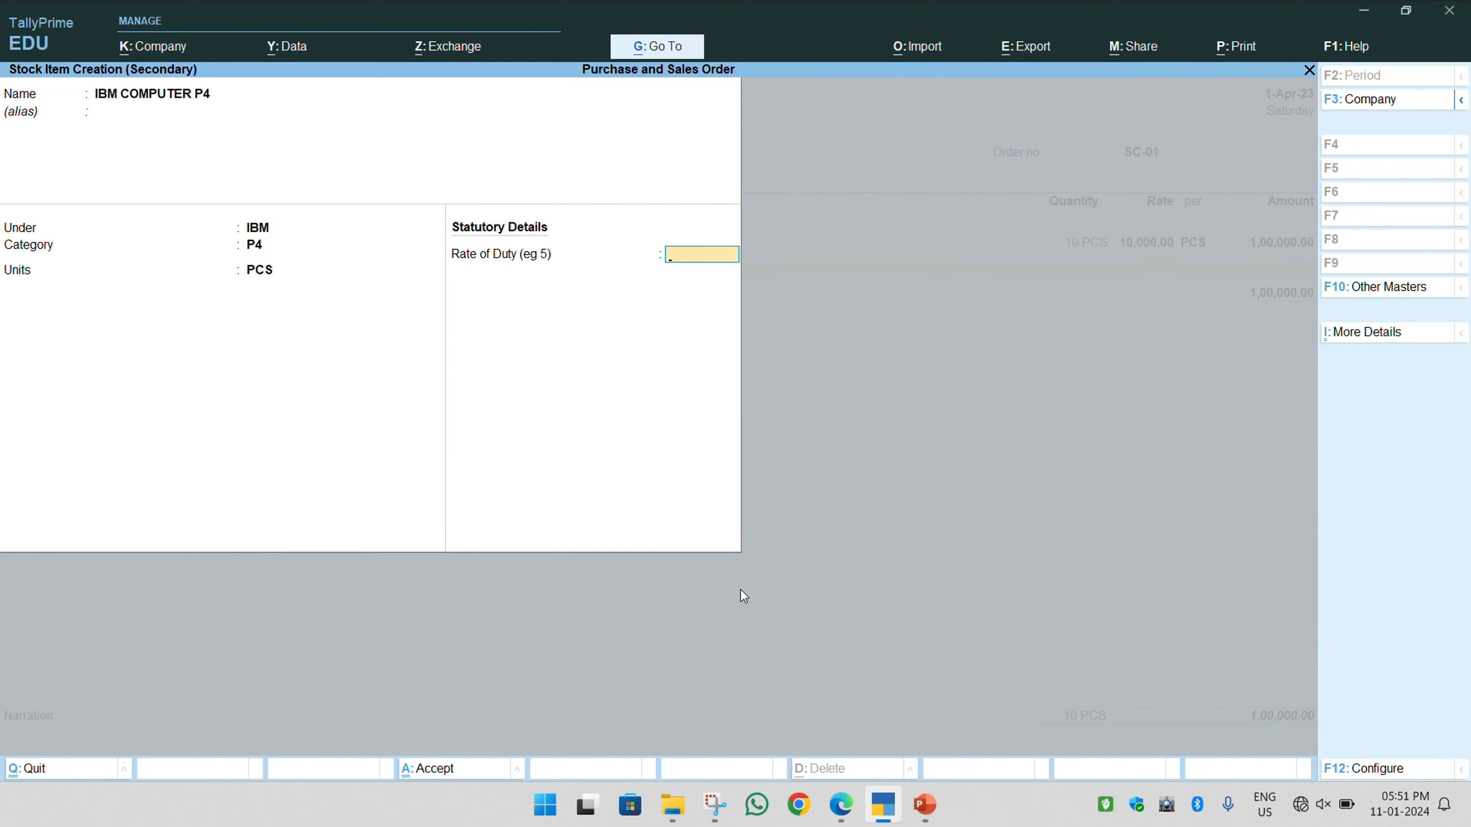
pyautogui.press('Return')
pyautogui.press('Return')
pyautogui.press('Return')
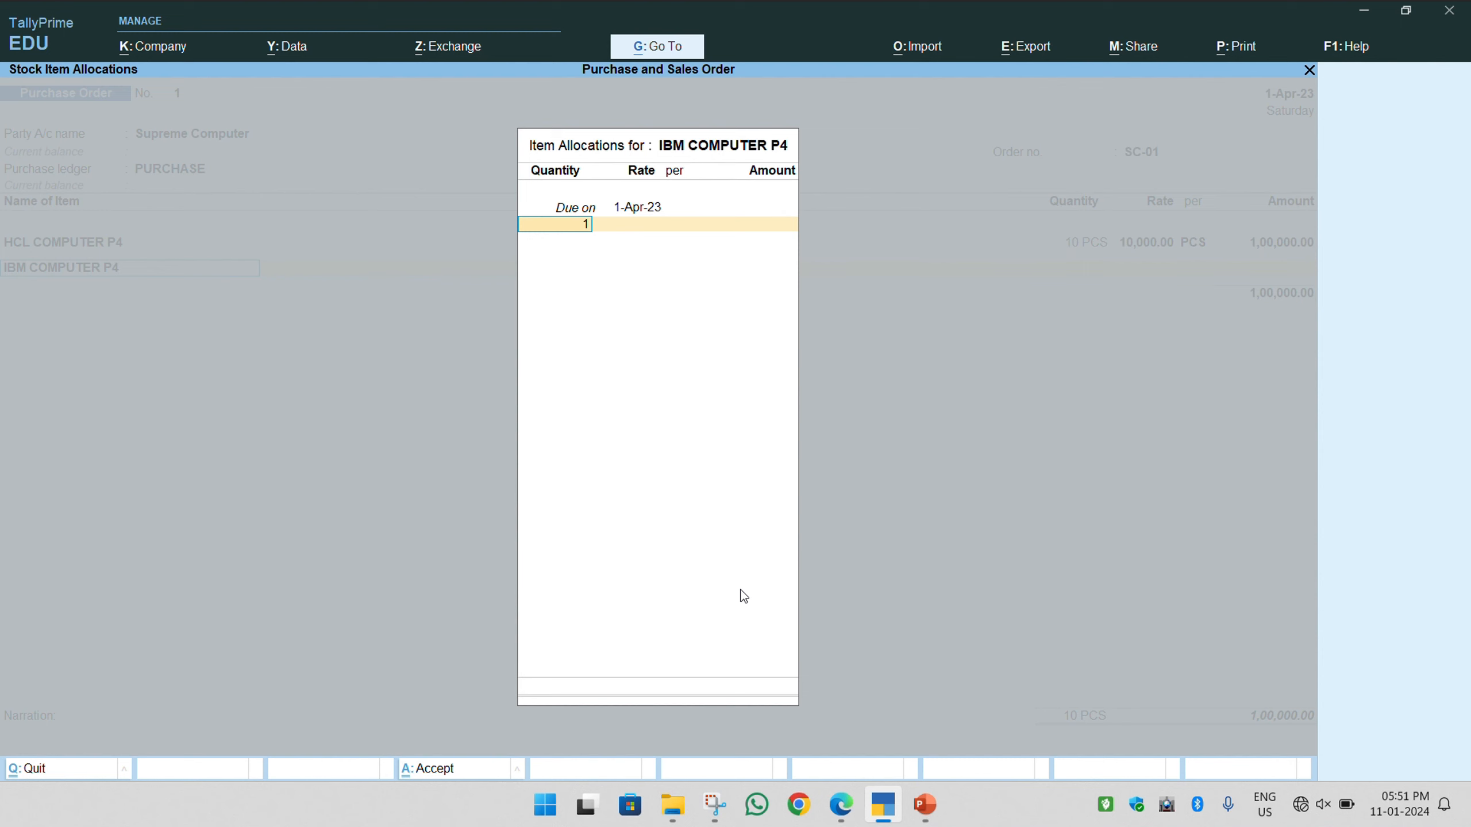
# Allocate 10 PCS of IBM COMPUTER P4 at a rate of 12,000 in the order, checking the rate in the assignment PDF in Edge
pyautogui.write('10')
pyautogui.press('Return')
pyautogui.hotkey('alt', 'Tab')
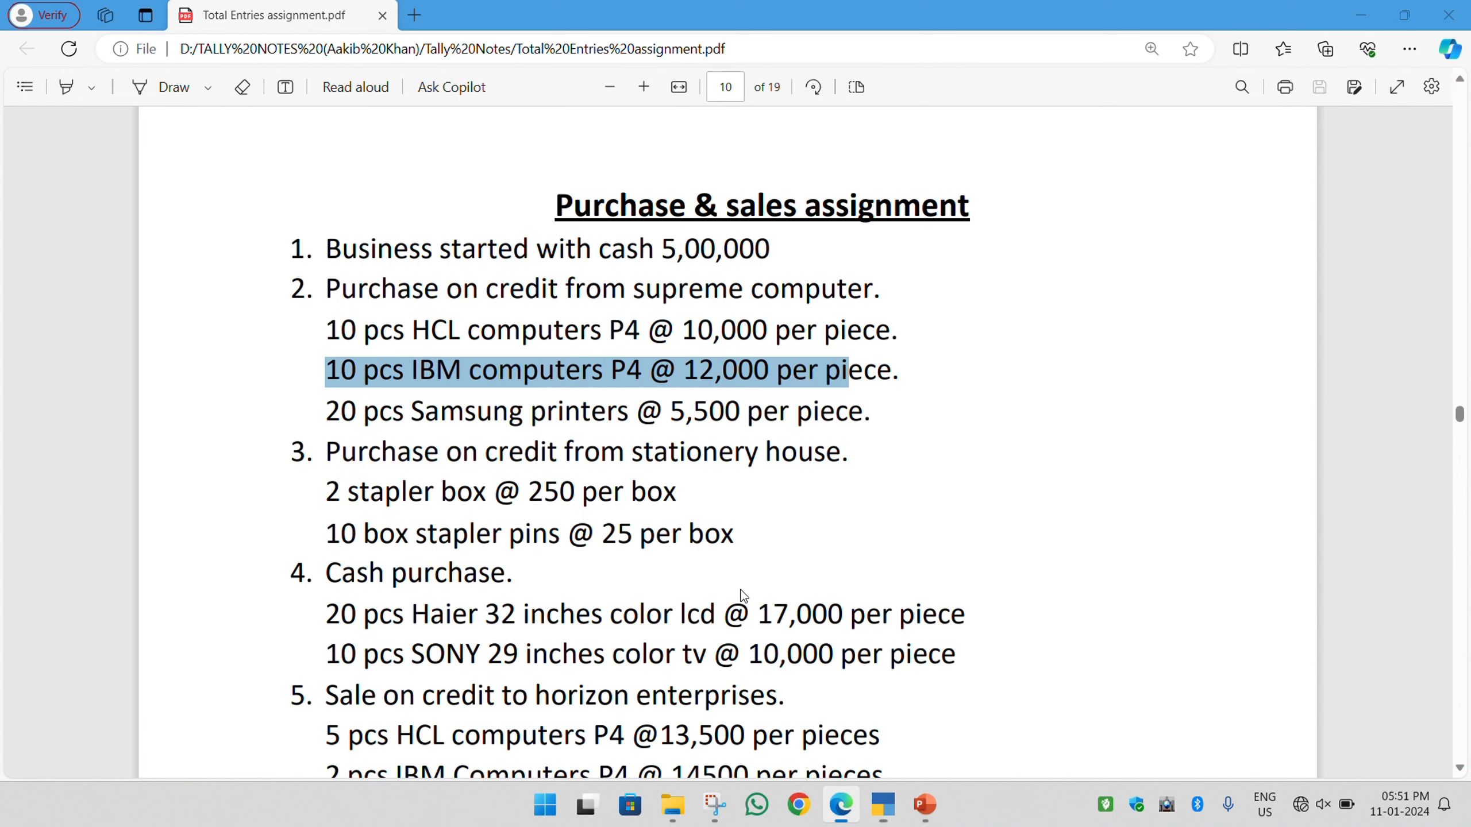
pyautogui.hotkey('alt', 'Tab')
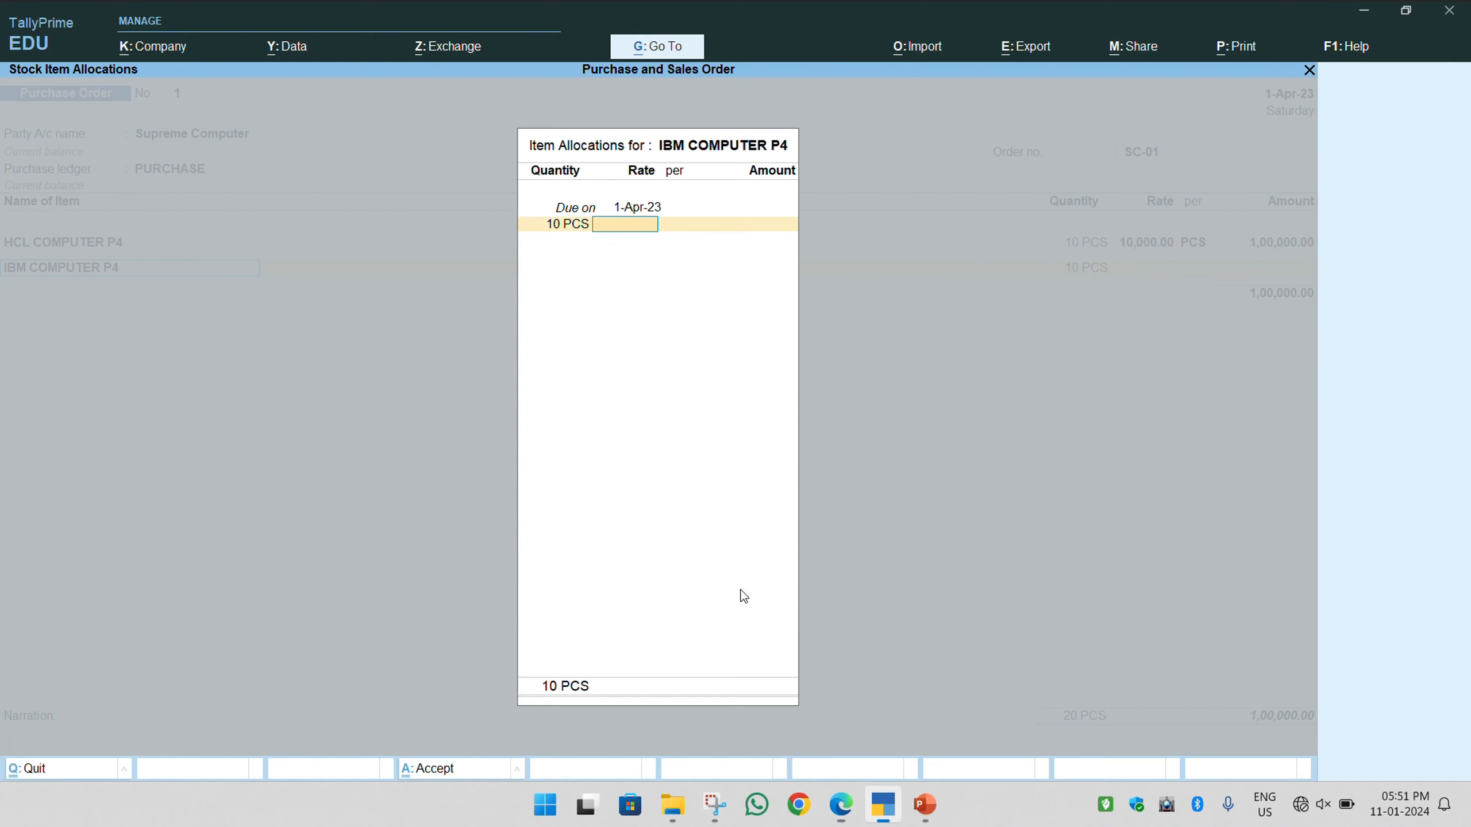
pyautogui.write('12,000')
pyautogui.press('Return')
pyautogui.press('Return')
pyautogui.press('Return')
pyautogui.press('Return')
pyautogui.press('Return')
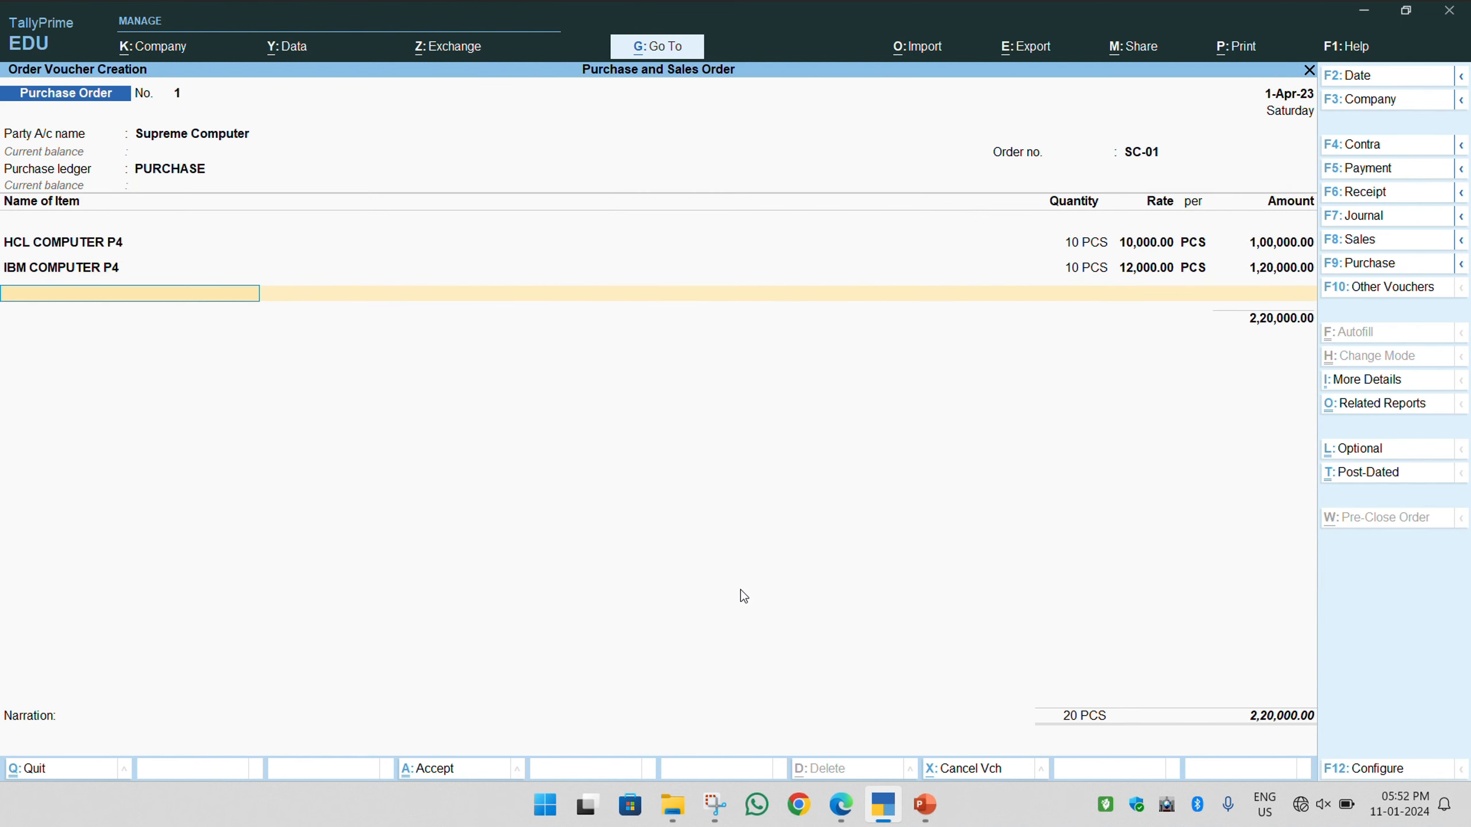
# Start a third new stock item, check its line in the assignment PDF in Edge, and name the item SAMSUNG PRINTERS
pyautogui.hotkey('alt', 'c')
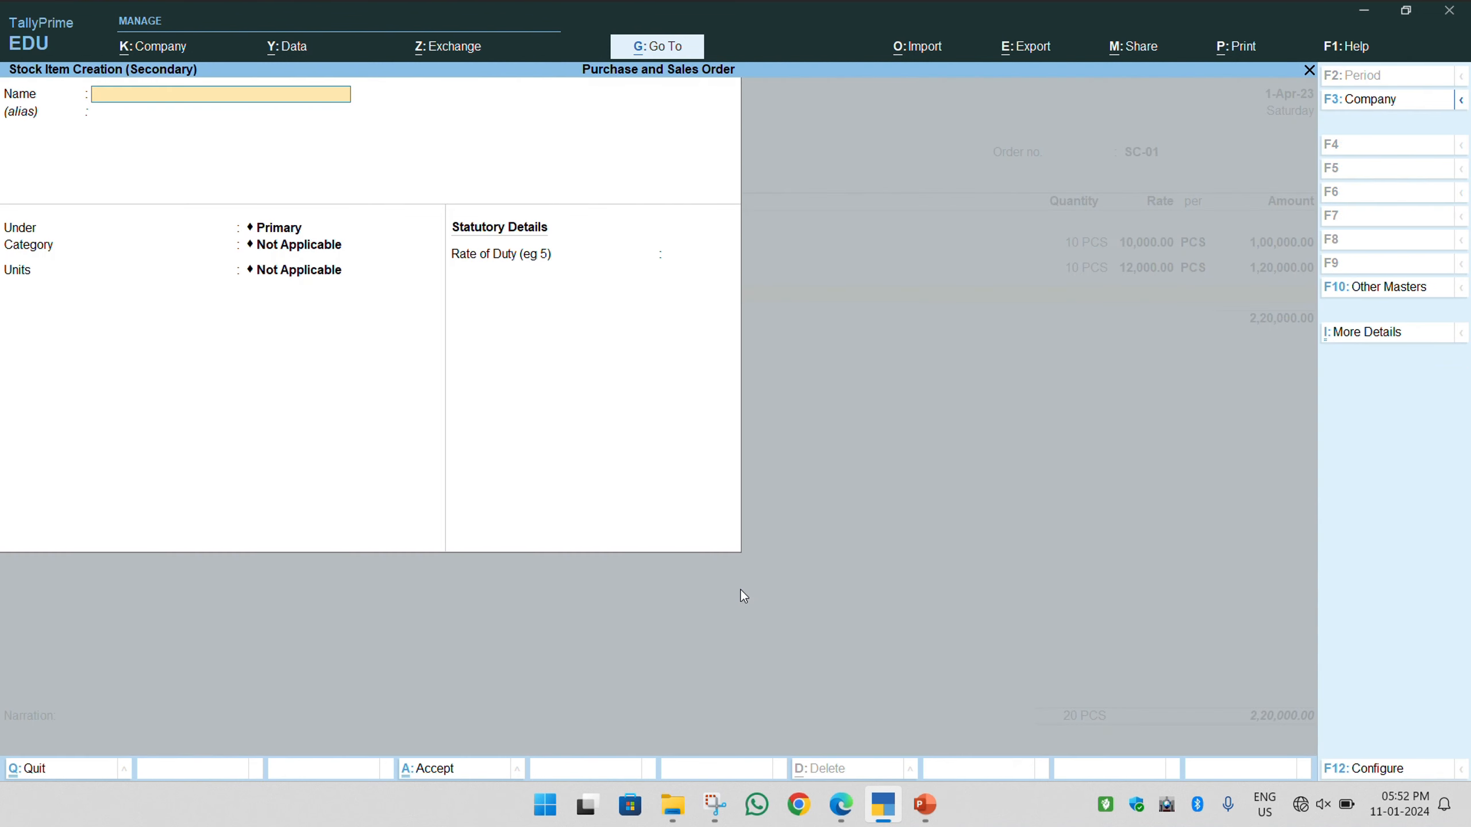
pyautogui.hotkey('alt', 'Tab')
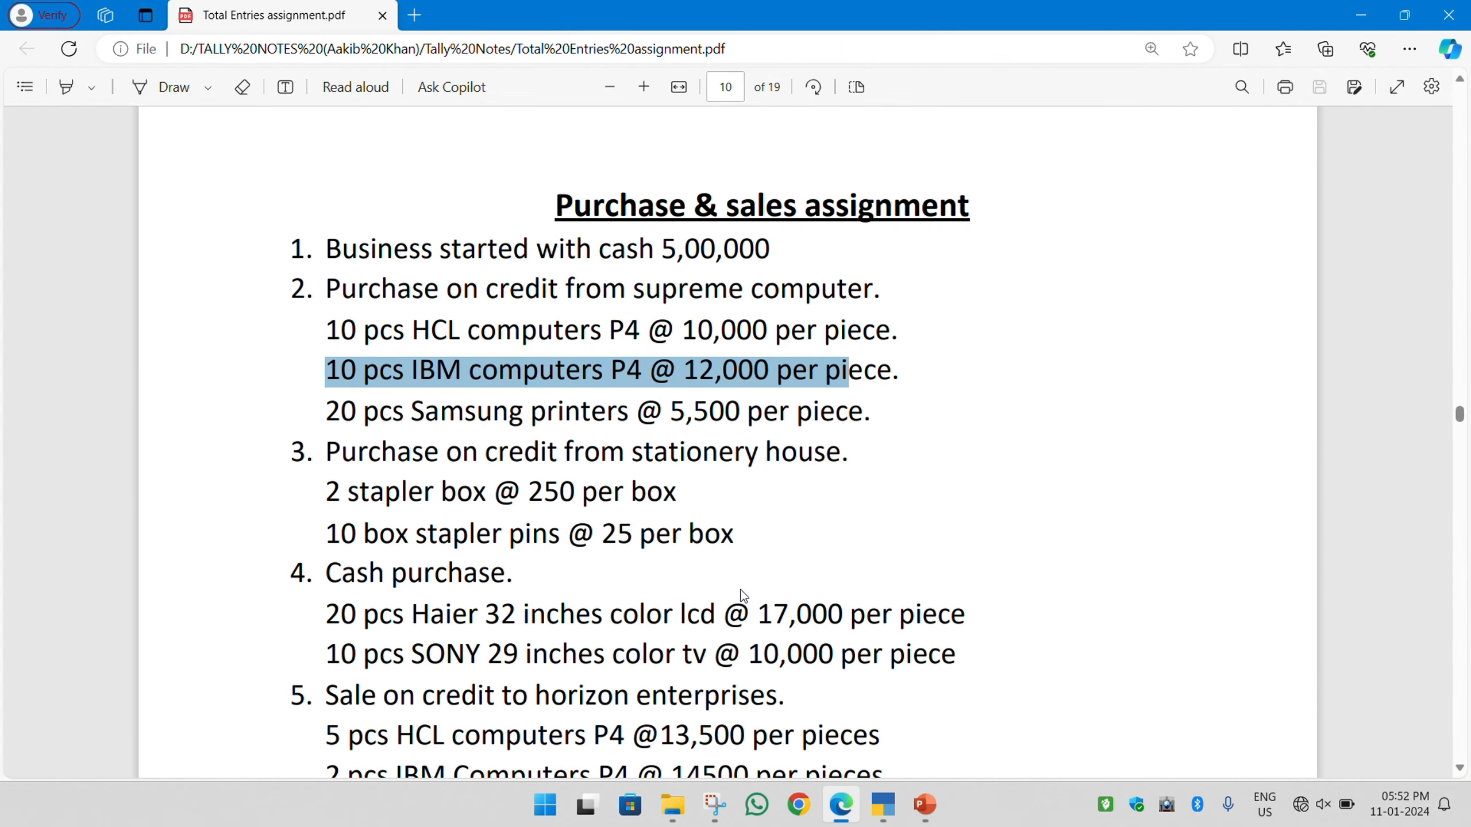
pyautogui.hotkey('alt', 'Tab')
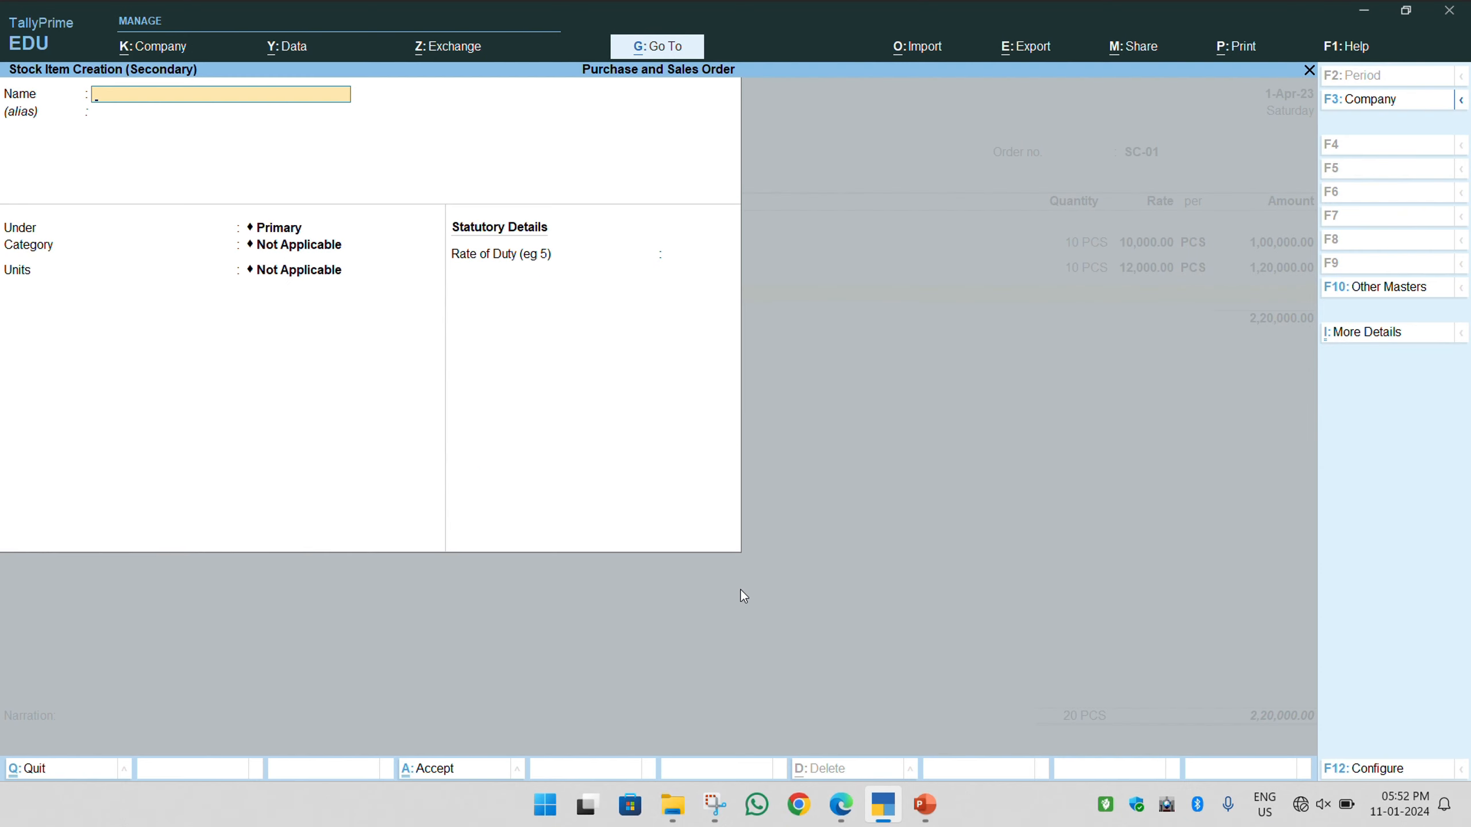
pyautogui.write('SAMSUNG PRINTERS')
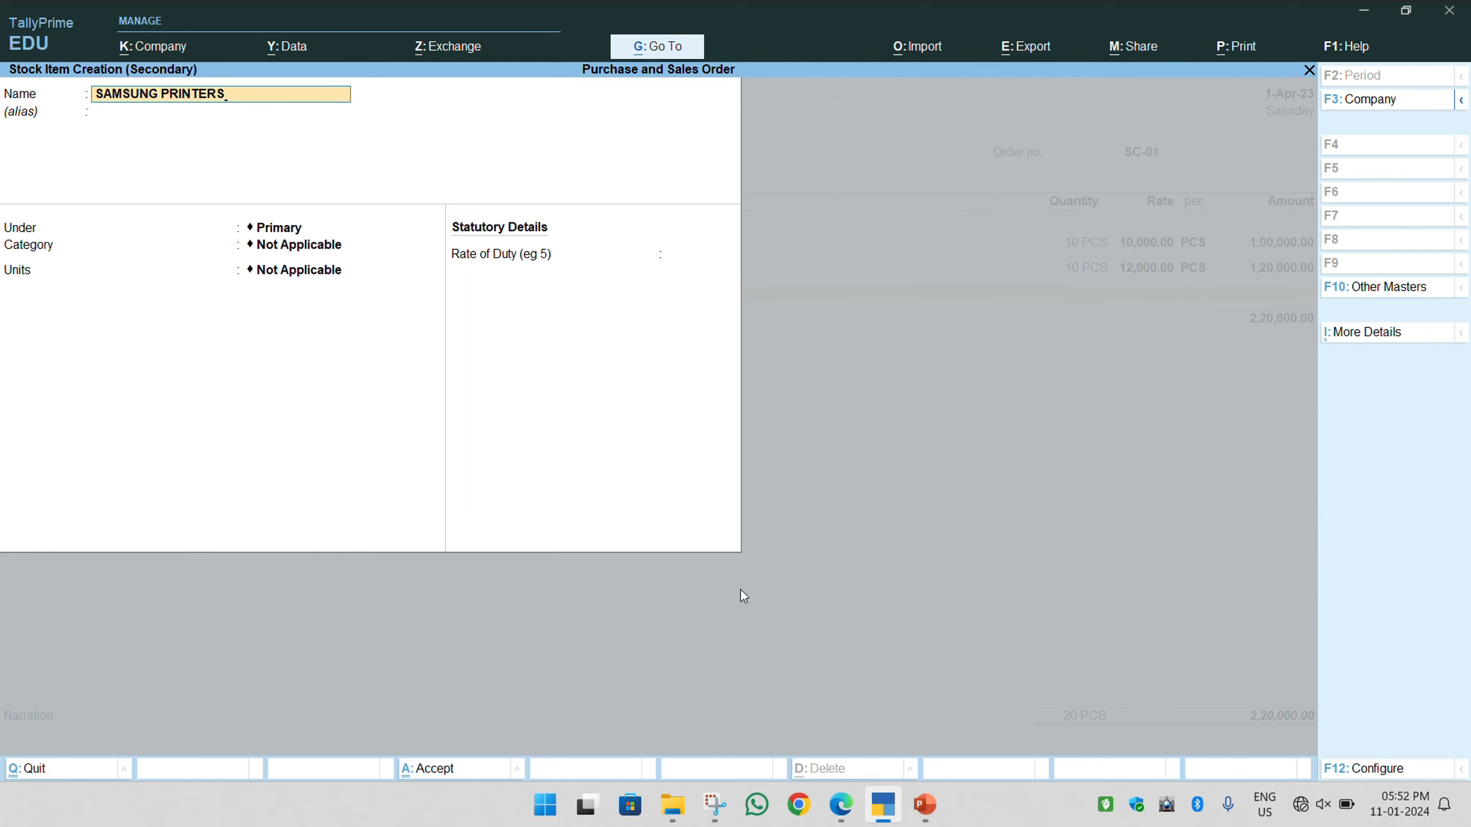
pyautogui.press('Return')
pyautogui.press('Return')
# Create the stock group SAMSUNG under Primary and assign it to the SAMSUNG PRINTERS item
pyautogui.press('Up')
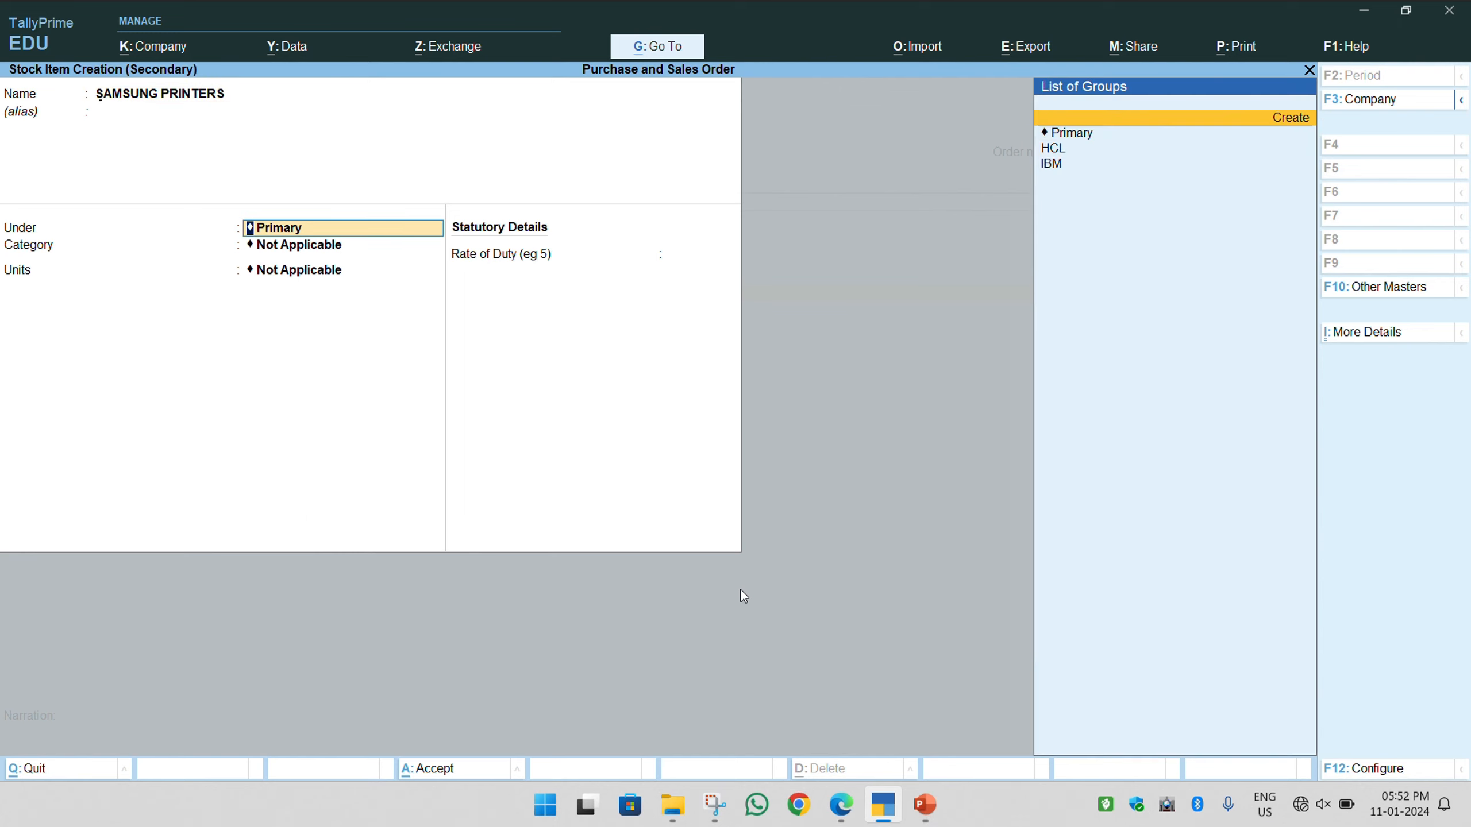
pyautogui.press('Return')
pyautogui.write('SAMSU')
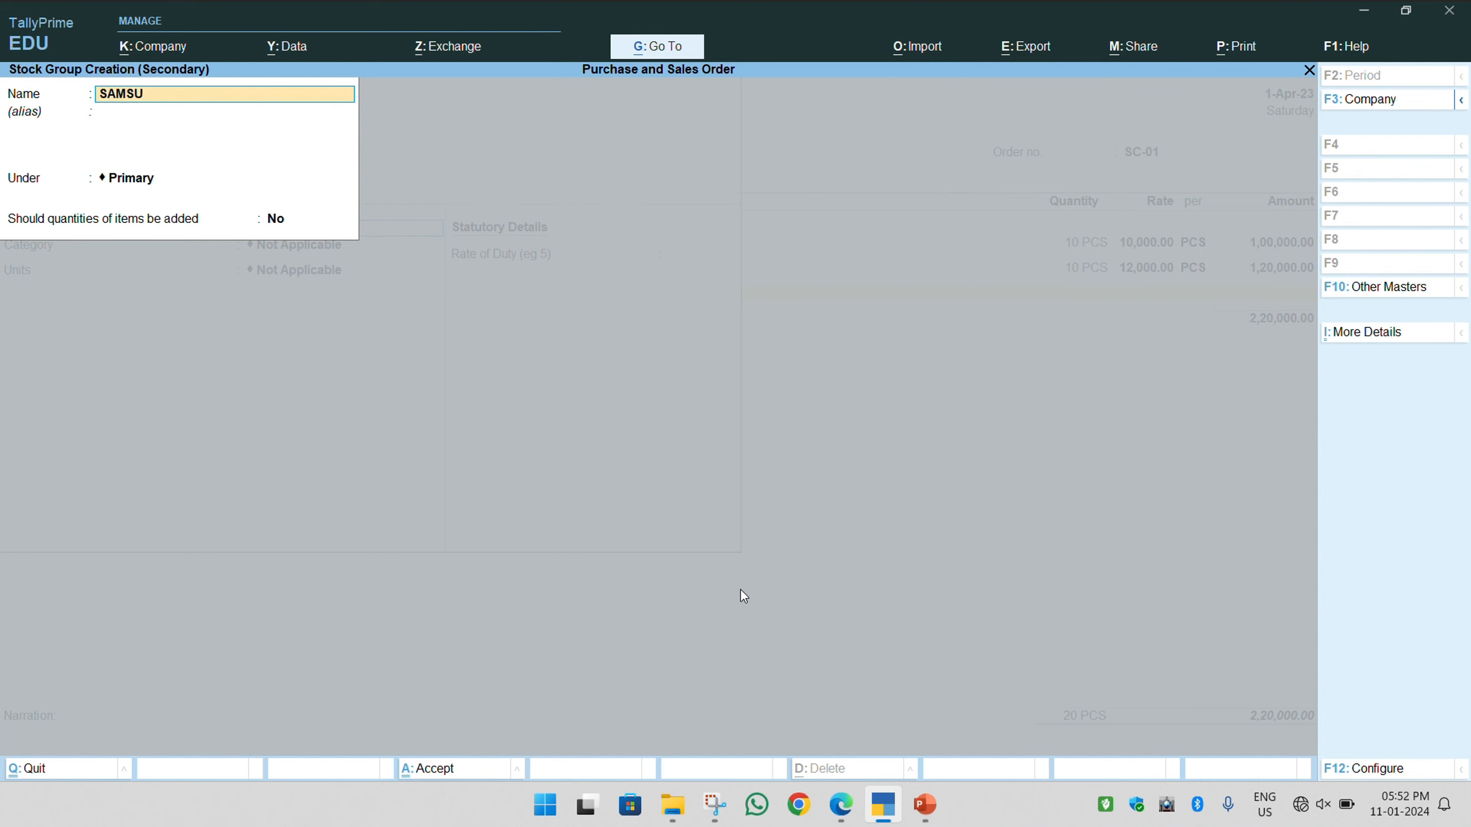
pyautogui.write('NG')
pyautogui.press('Return')
pyautogui.press('Return')
pyautogui.press('Return')
pyautogui.press('Return')
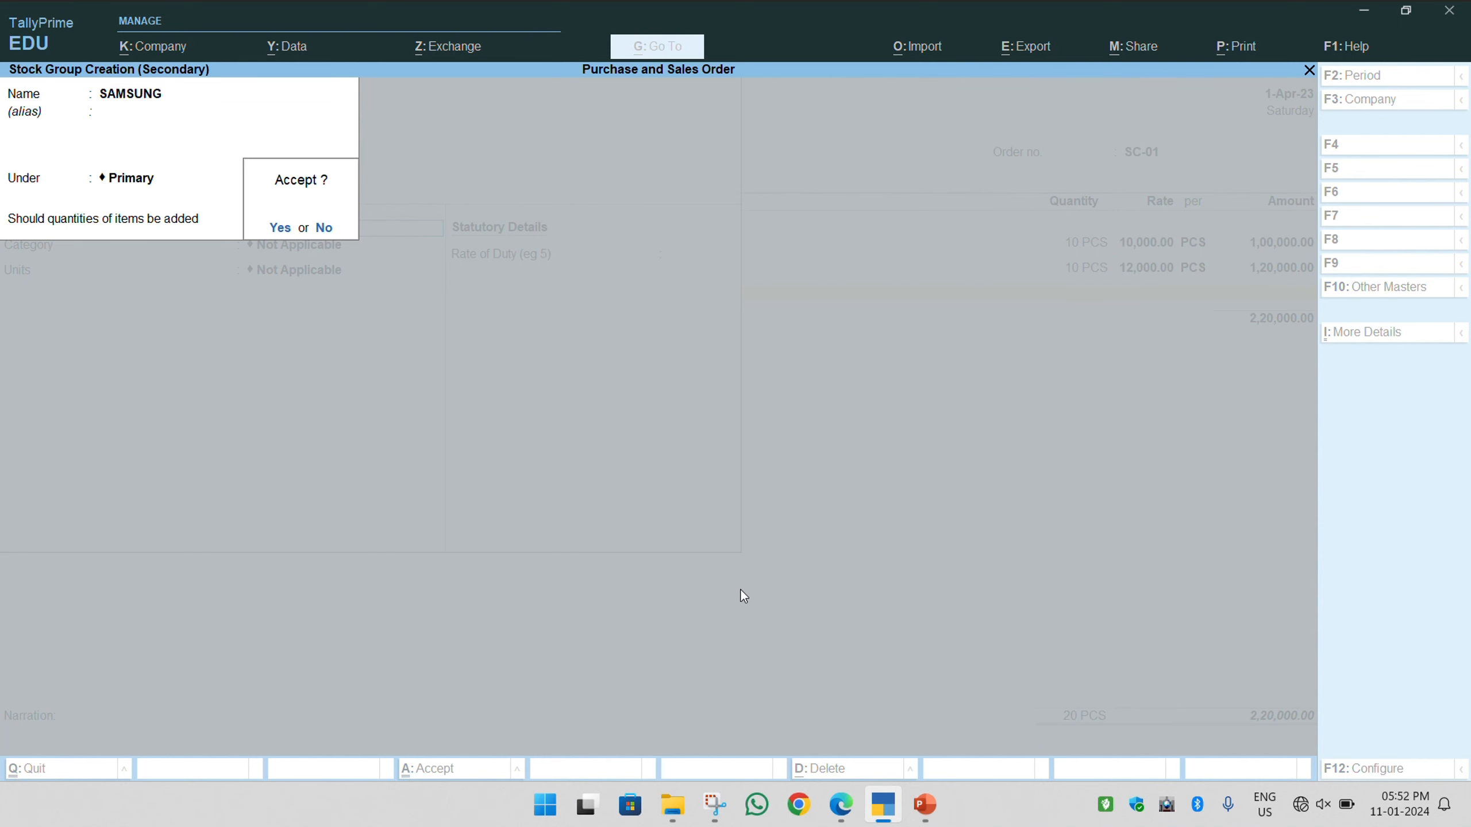
pyautogui.press('Return')
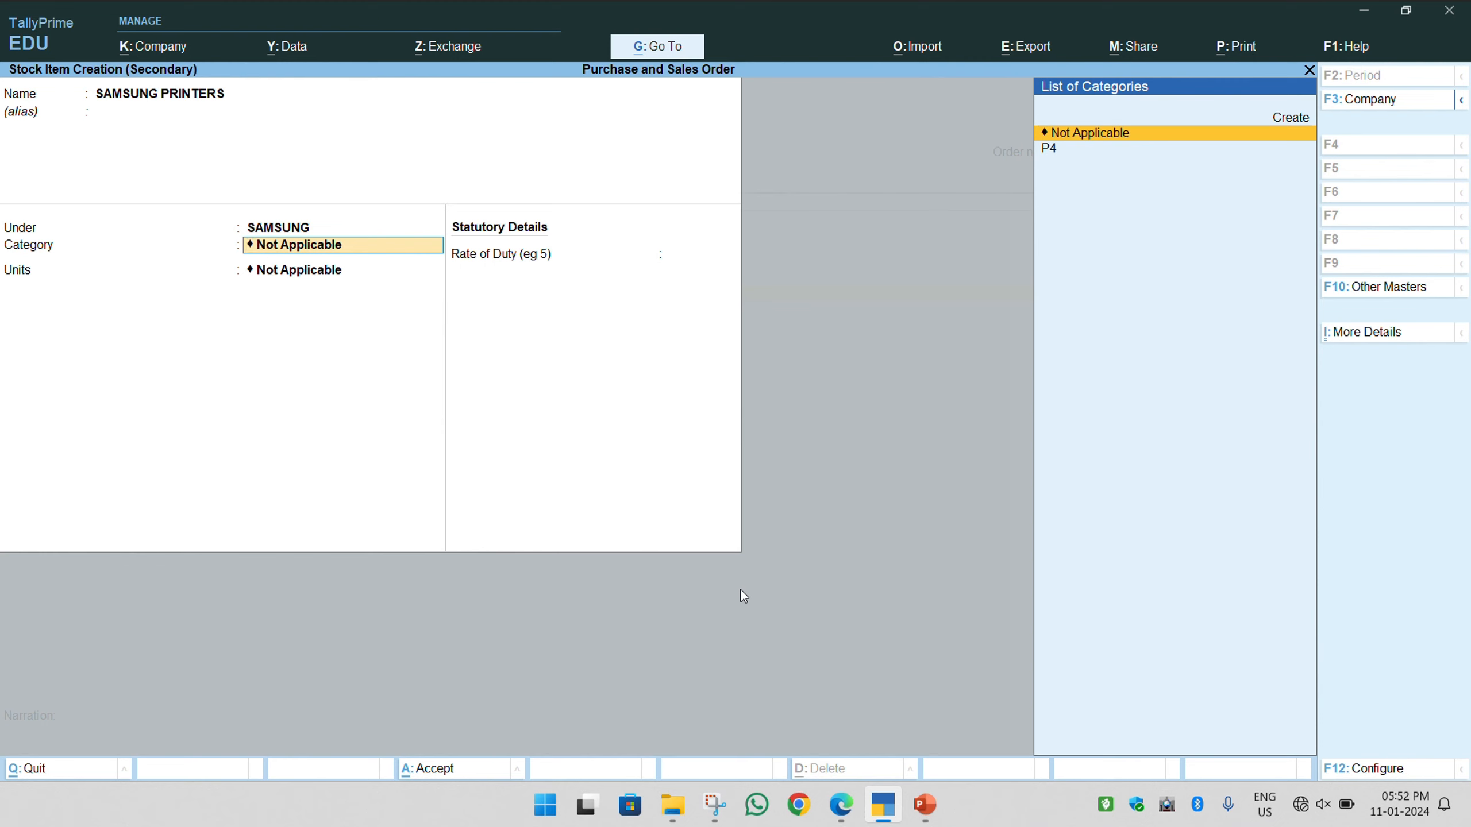
# Create the stock category PRINTERS under Primary and assign it to the SAMSUNG PRINTERS item
pyautogui.press('Up')
pyautogui.press('Return')
pyautogui.write('PR')
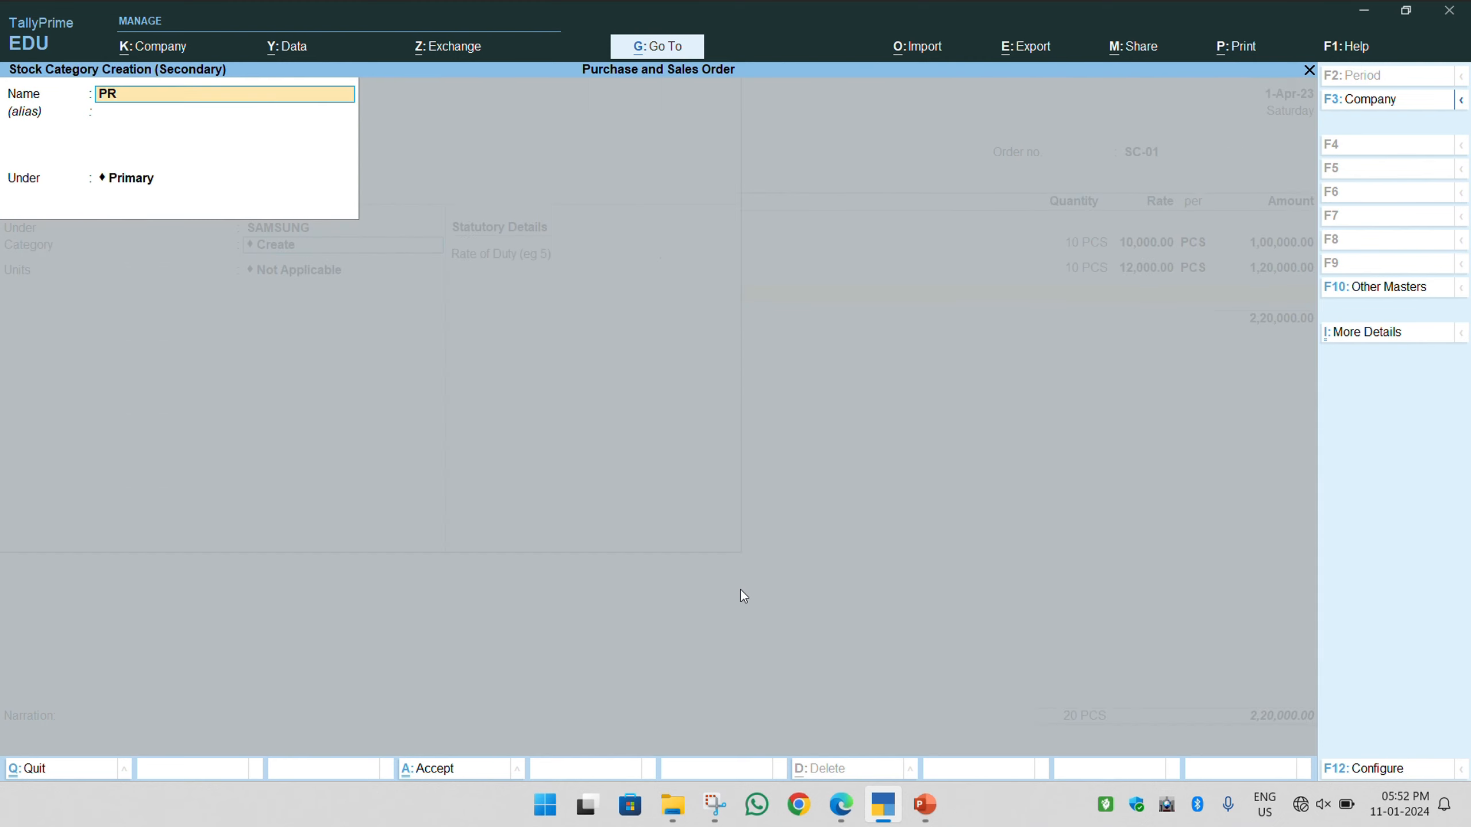
pyautogui.write('IM')
pyautogui.press('BackSpace')
pyautogui.write('NTERS')
pyautogui.press('Return')
pyautogui.press('Return')
pyautogui.press('Return')
# Set the SAMSUNG PRINTERS item's unit to PCS and save the stock item into the order
pyautogui.press('BackSpace')
pyautogui.press('Down')
pyautogui.press('Return')
pyautogui.press('Return')
pyautogui.press('Return')
pyautogui.press('Return')
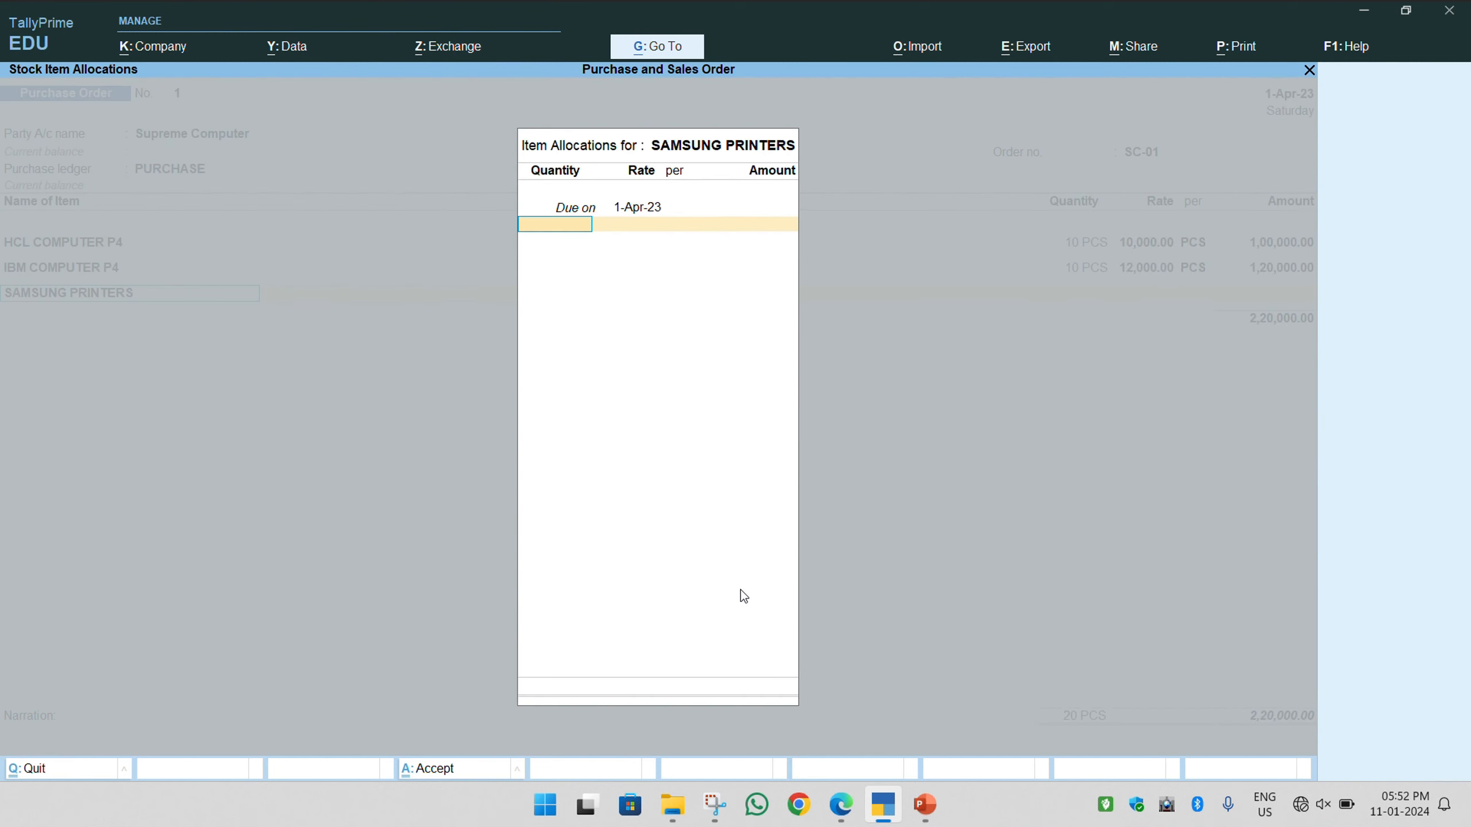
# Check the Samsung line in the assignment PDF in Edge and allocate 20 PCS at 5,500 to SAMSUNG PRINTERS
pyautogui.hotkey('alt', 'Tab')
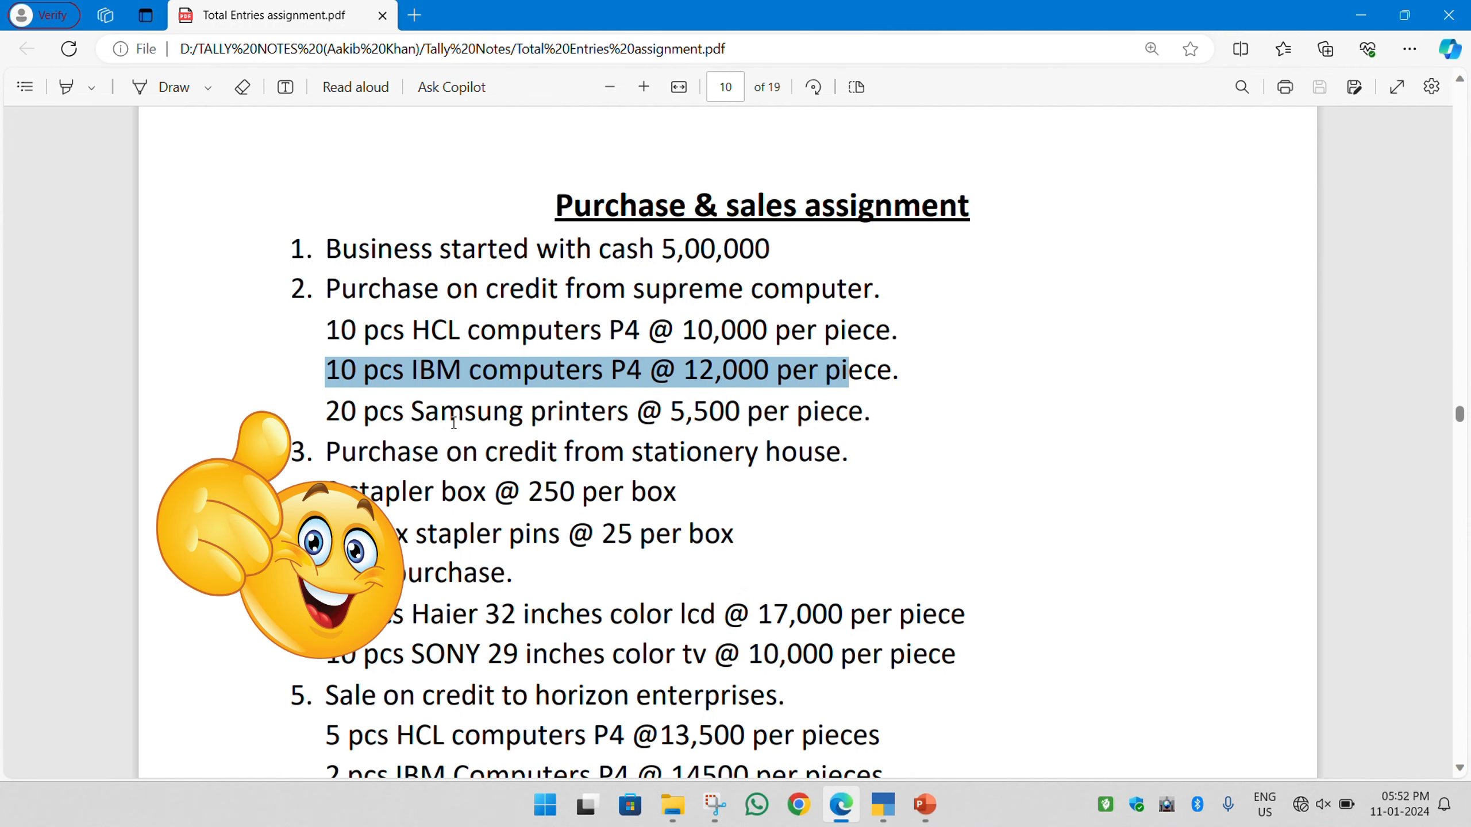
pyautogui.moveTo(326, 412); pyautogui.dragTo(762, 412)
pyautogui.hotkey('alt', 'Tab')
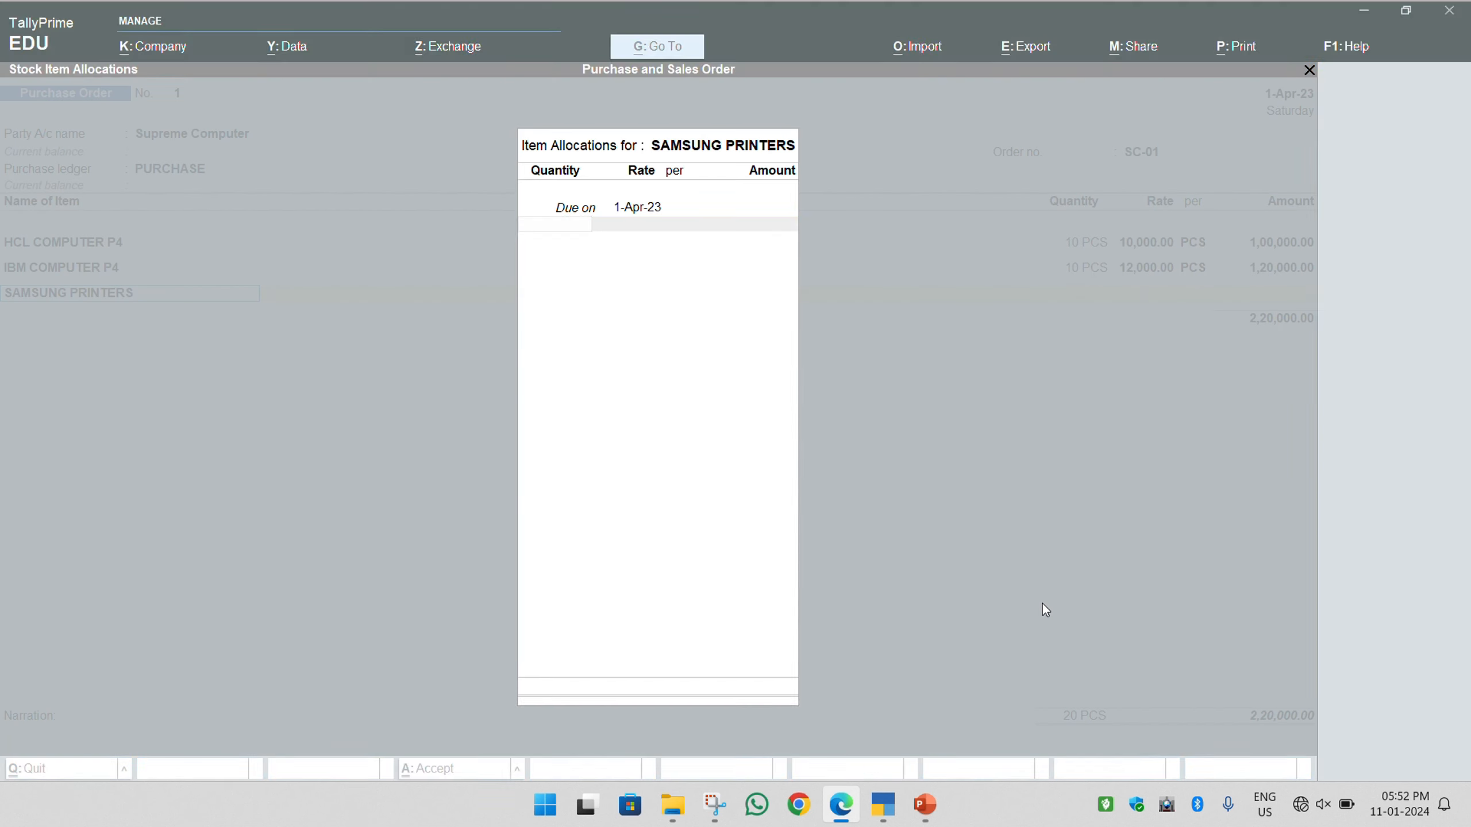
pyautogui.write('20')
pyautogui.press('Return')
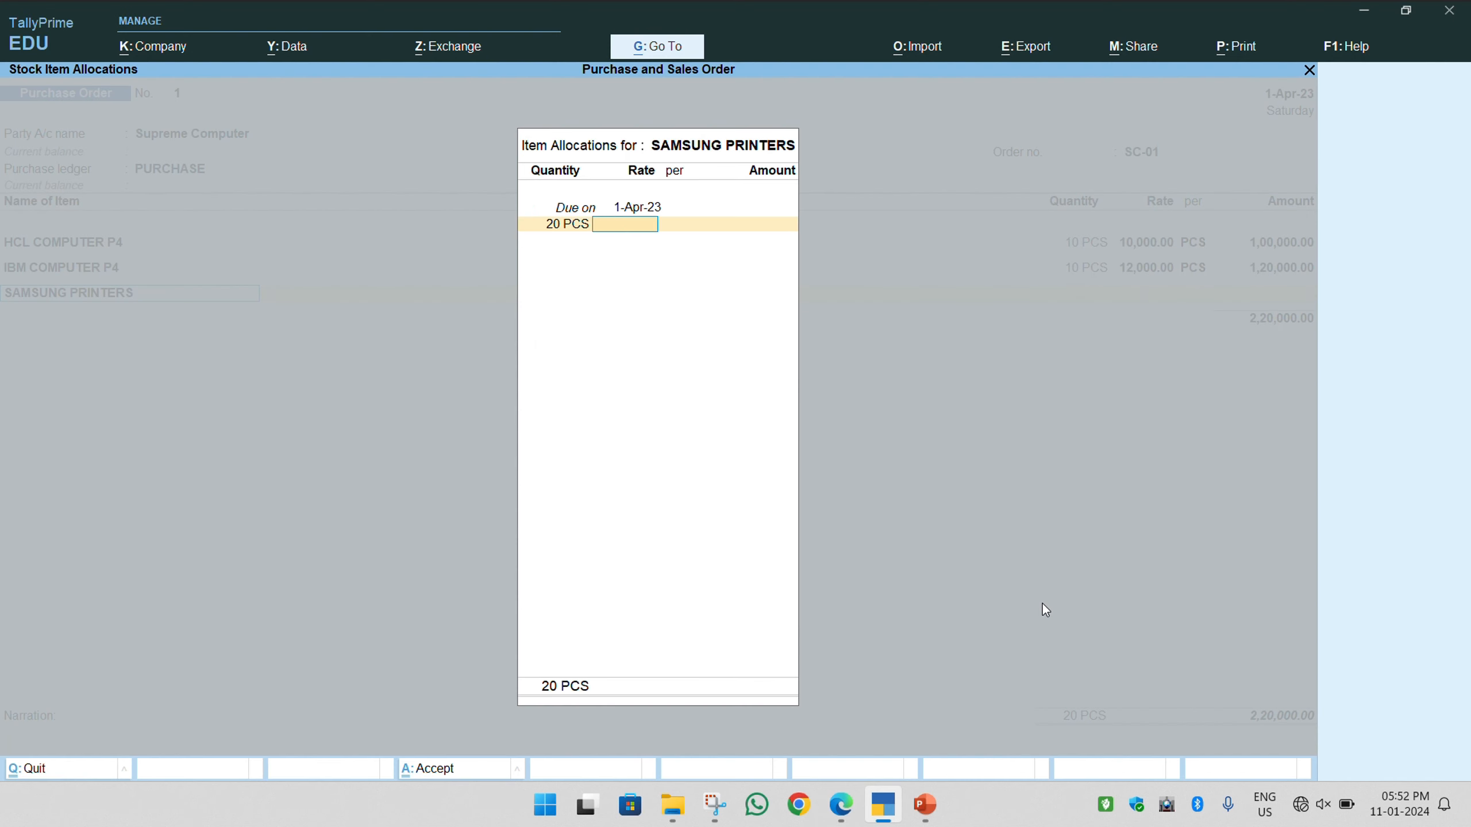
pyautogui.write('5500')
pyautogui.press('Return')
pyautogui.press('Return')
pyautogui.press('Return')
pyautogui.press('Return')
pyautogui.press('Return')
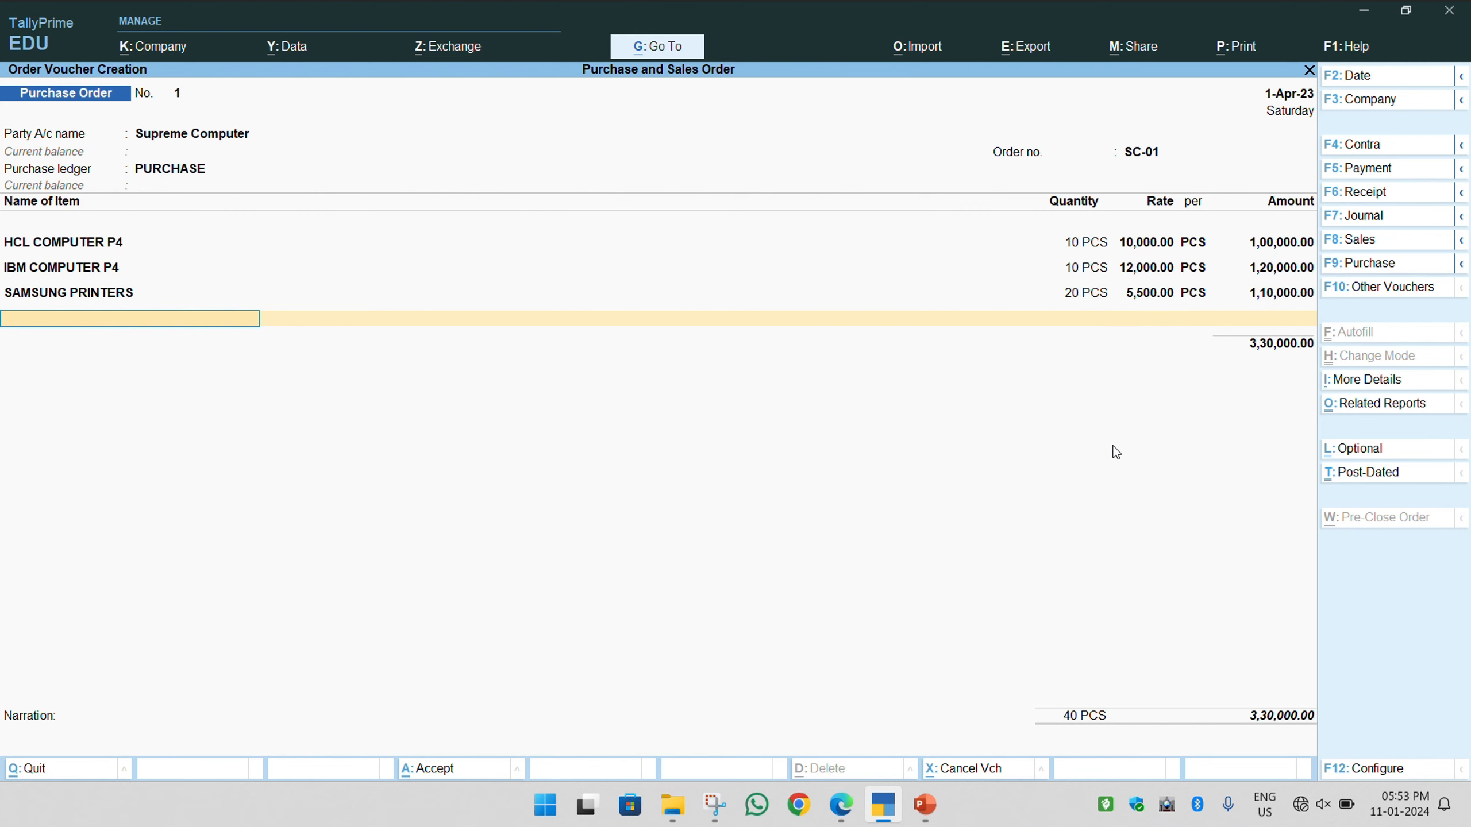
# End the item list, leave the narration blank and save the purchase order
pyautogui.press('Return')
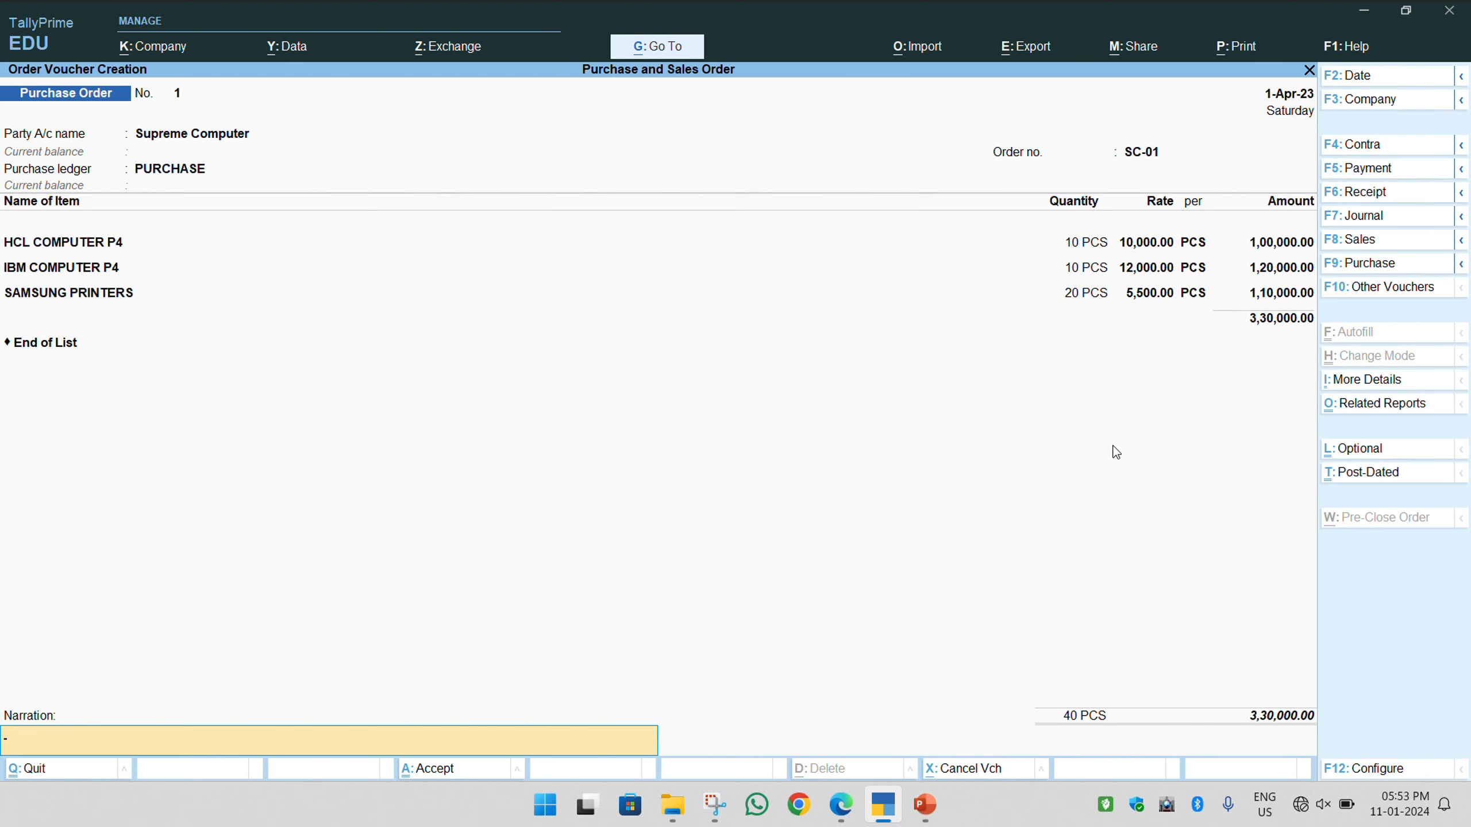
pyautogui.press('Return')
pyautogui.press('Return')
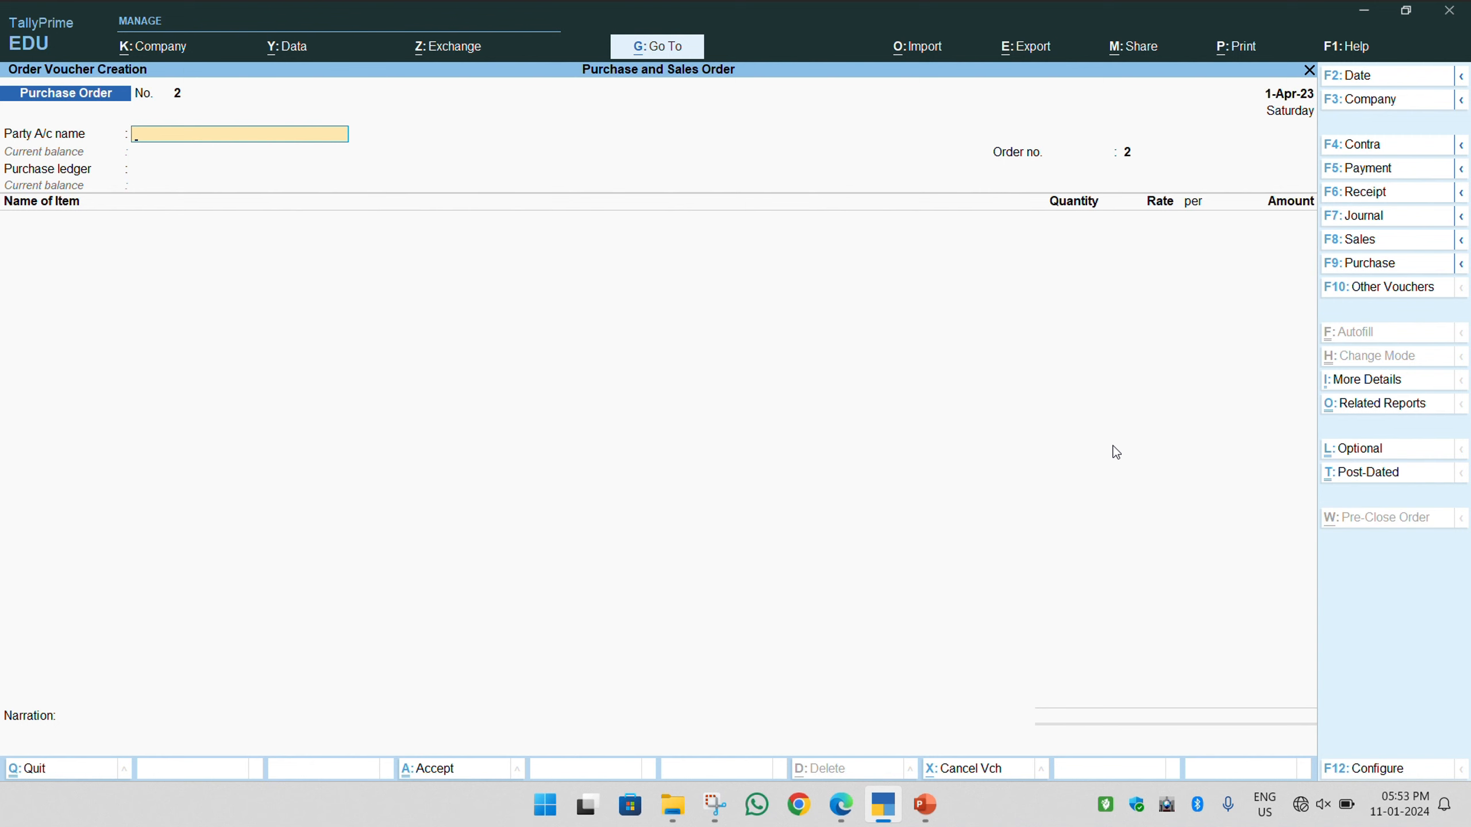
# Review the order voucher slide in PowerPoint and highlight the horizon enterprises credit sale in the assignment PDF in Edge
pyautogui.click(925, 804)
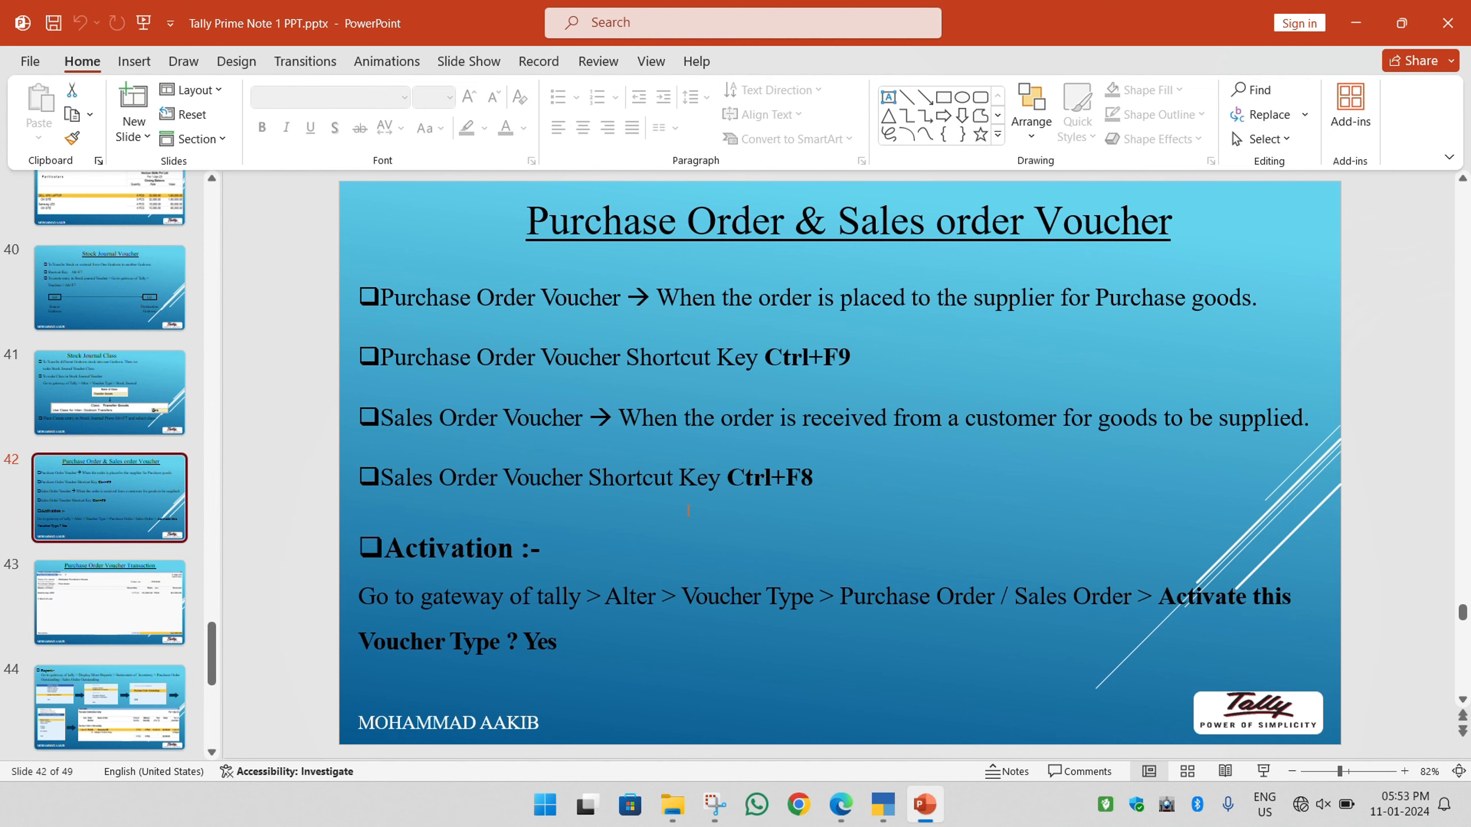
pyautogui.hotkey('alt', 'Tab')
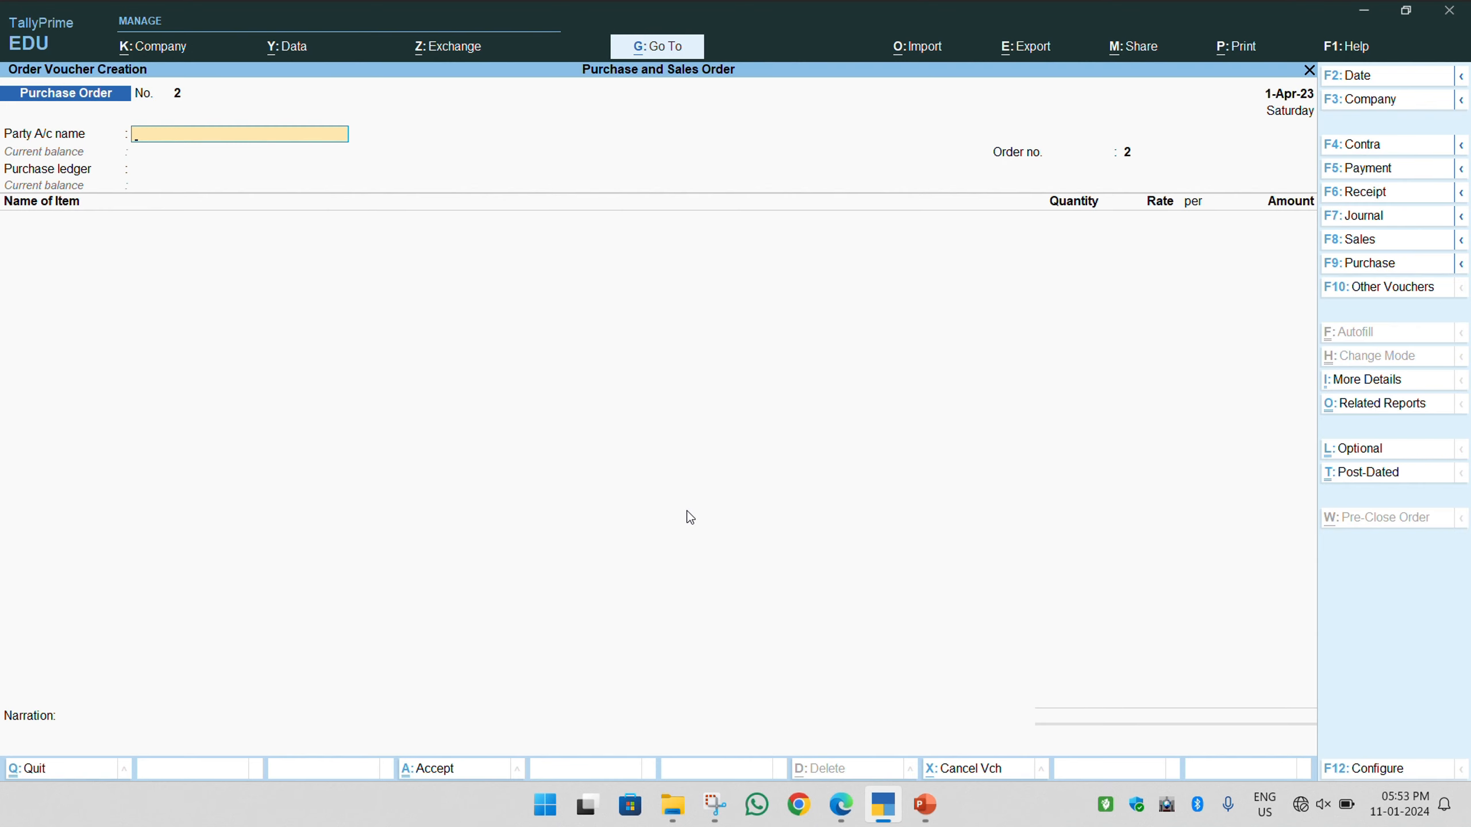
pyautogui.click(841, 805)
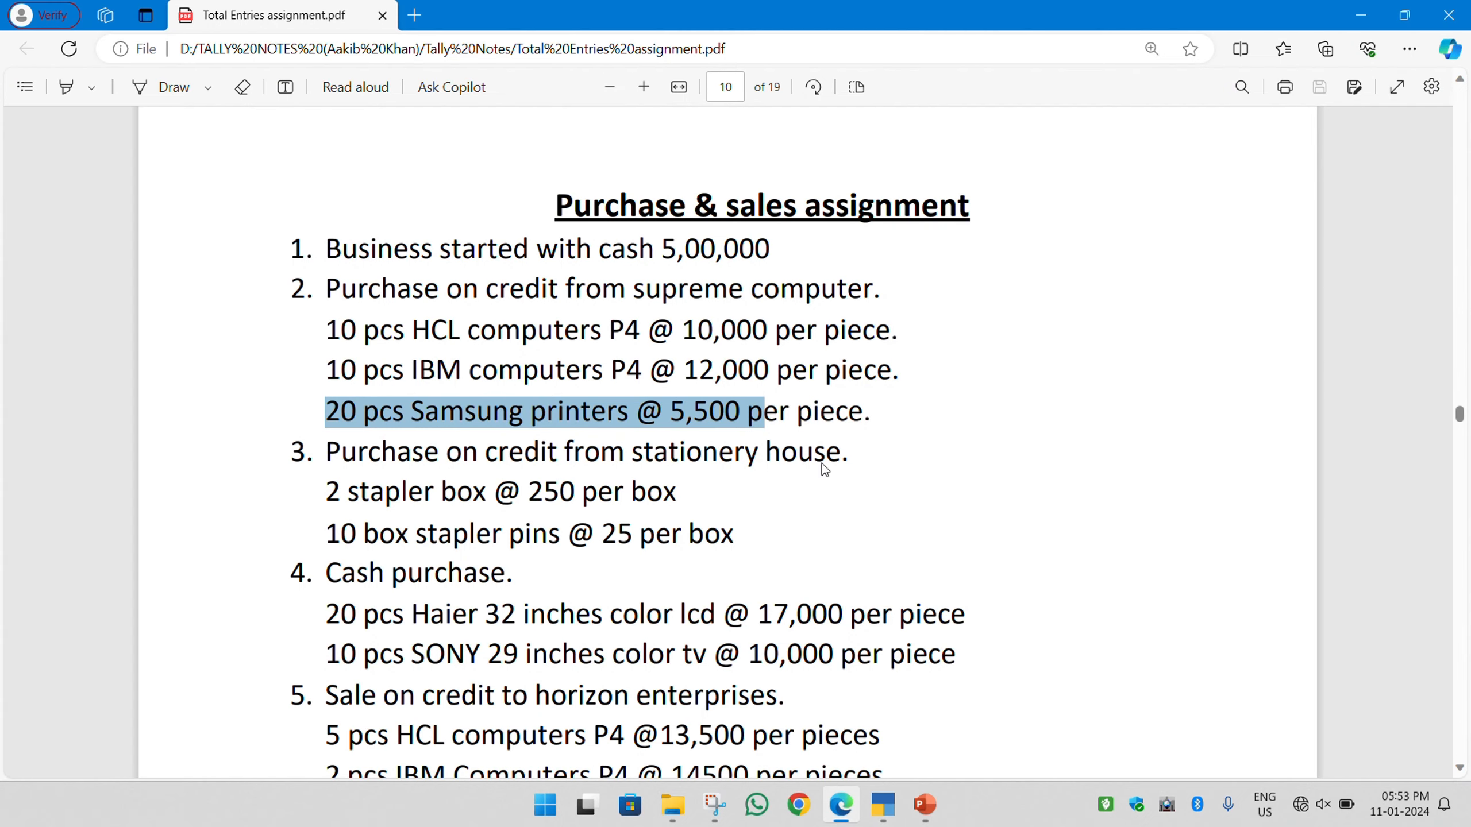
pyautogui.click(598, 491)
pyautogui.scroll(-7, 597, 489)
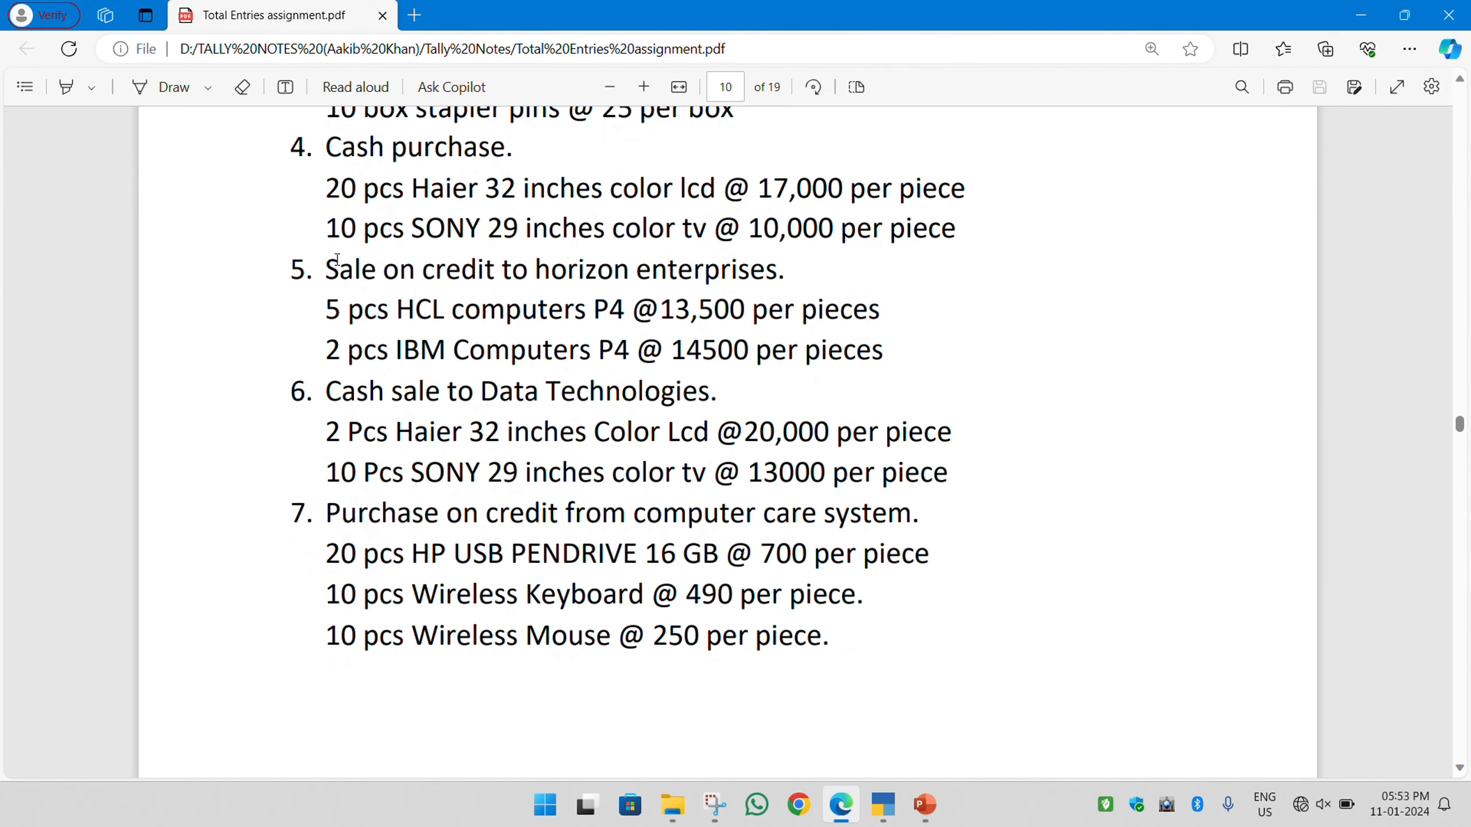
pyautogui.moveTo(327, 266); pyautogui.dragTo(889, 367)
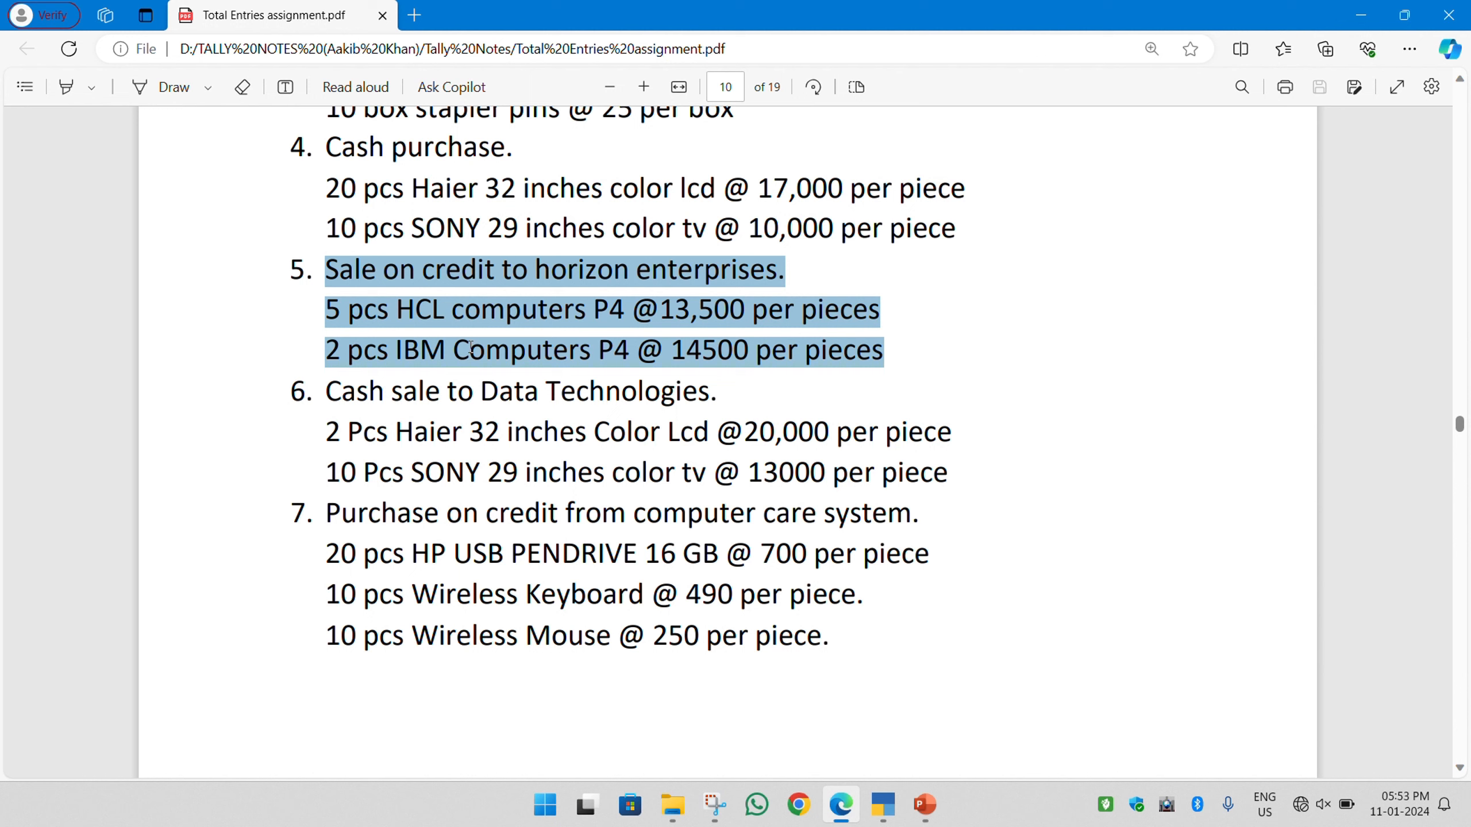
pyautogui.hotkey('alt', 'Tab')
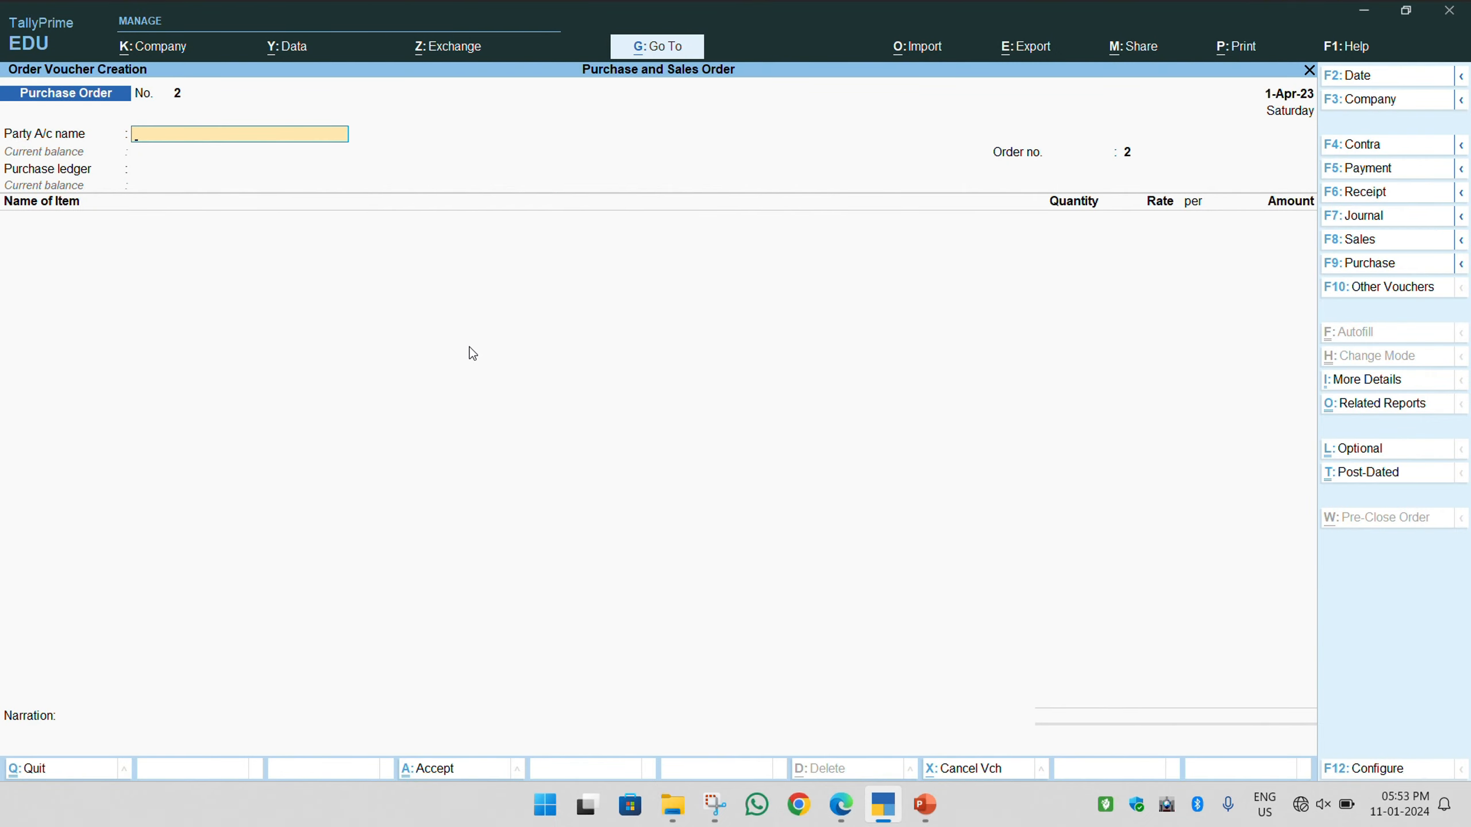
# Leave the blank purchase order in TallyPrime and view the Stock Summary report from the Gateway
pyautogui.press('Escape')
pyautogui.press('Escape')
pyautogui.press('n')
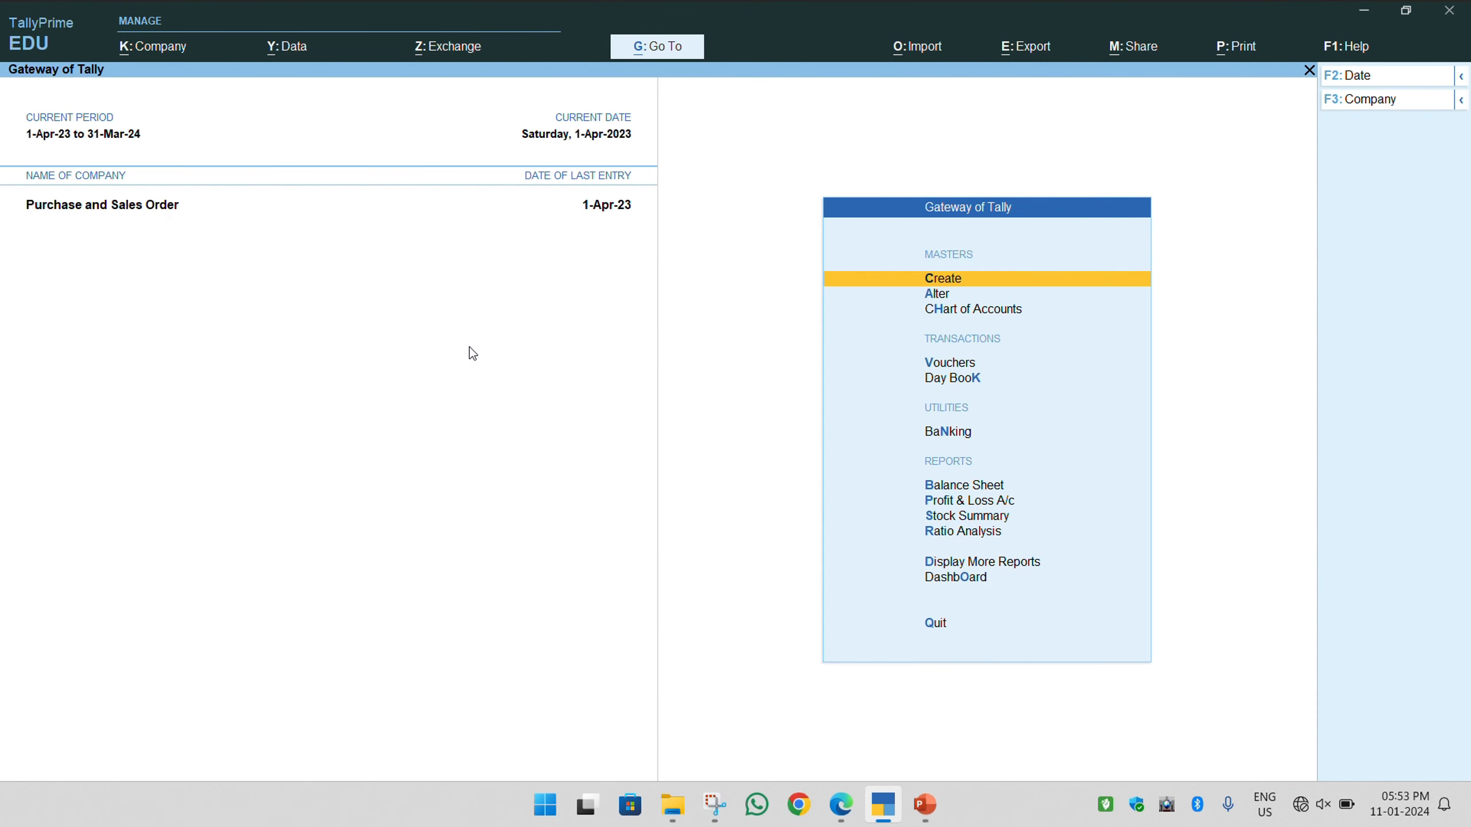
pyautogui.press('Down')
pyautogui.press('Down')
pyautogui.press('Down')
pyautogui.press('Down')
pyautogui.press('Down')
pyautogui.press('Down')
pyautogui.press('Down')
pyautogui.press('Down')
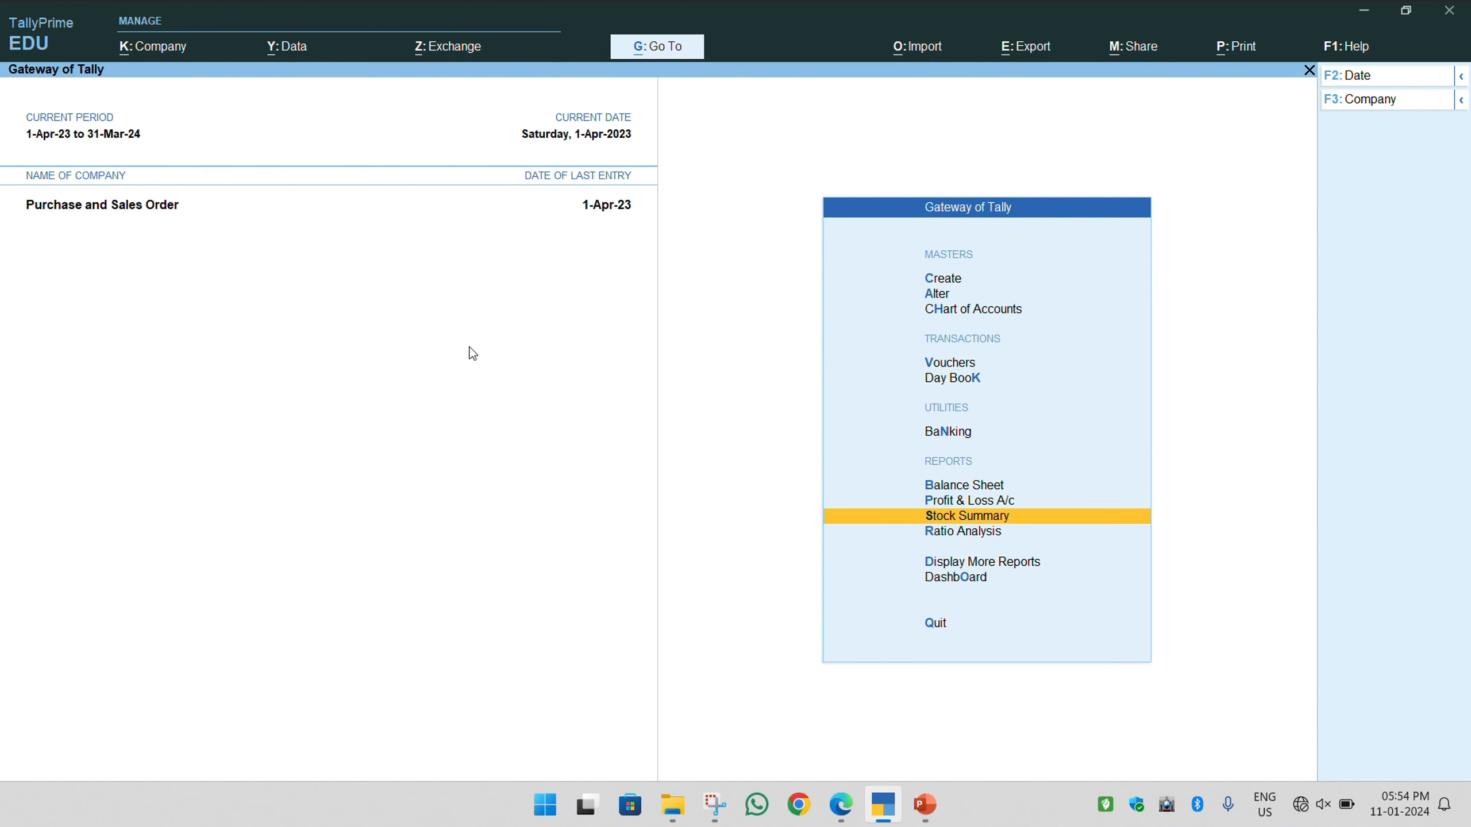
pyautogui.press('Return')
pyautogui.press('Escape')
# Review the Supreme Computer purchase order from the Day Book and quit it without saving
pyautogui.press('k')
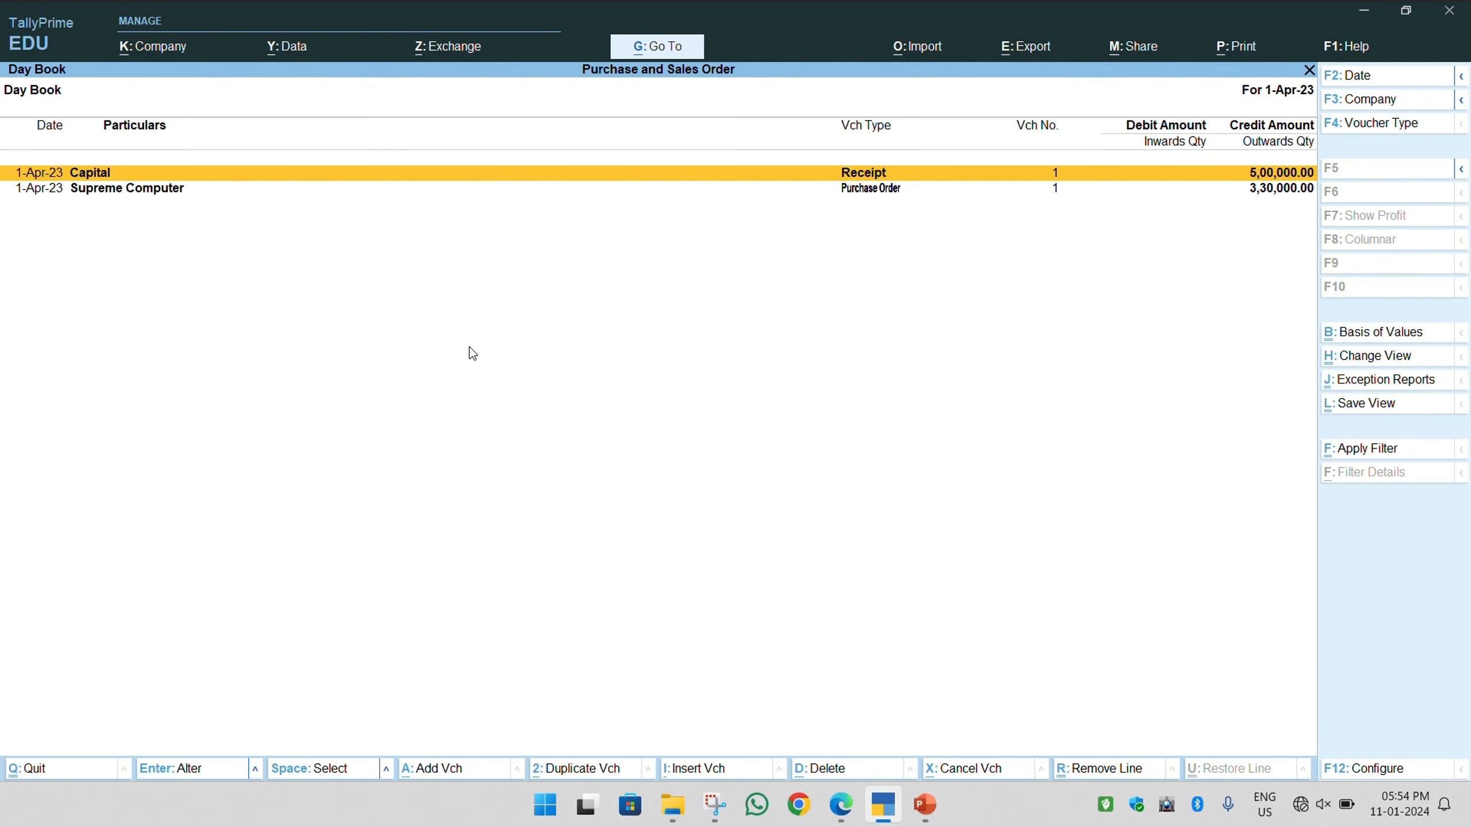
pyautogui.press('Down')
pyautogui.press('Return')
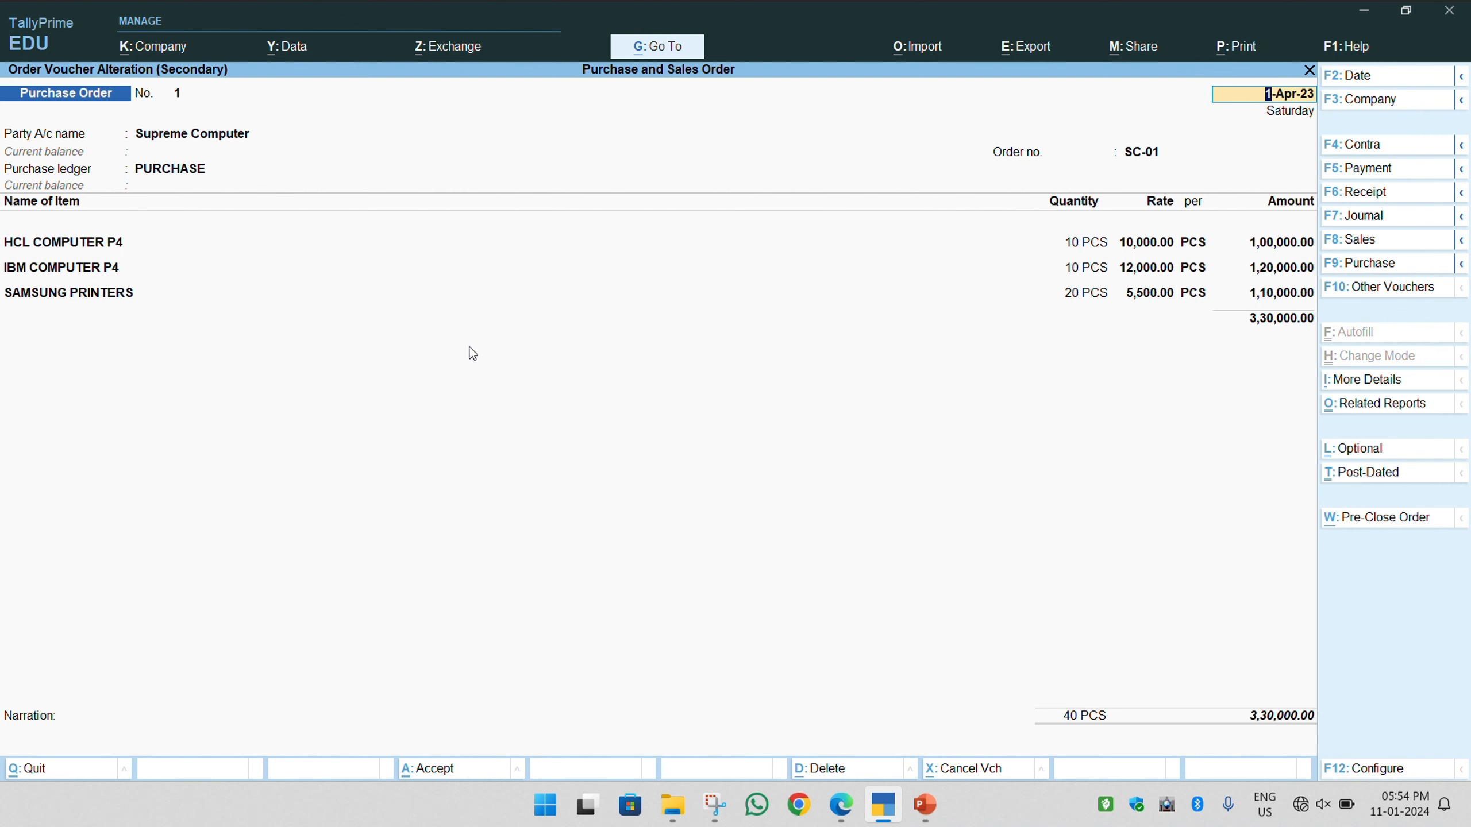
pyautogui.press('BackSpace')
pyautogui.press('Escape')
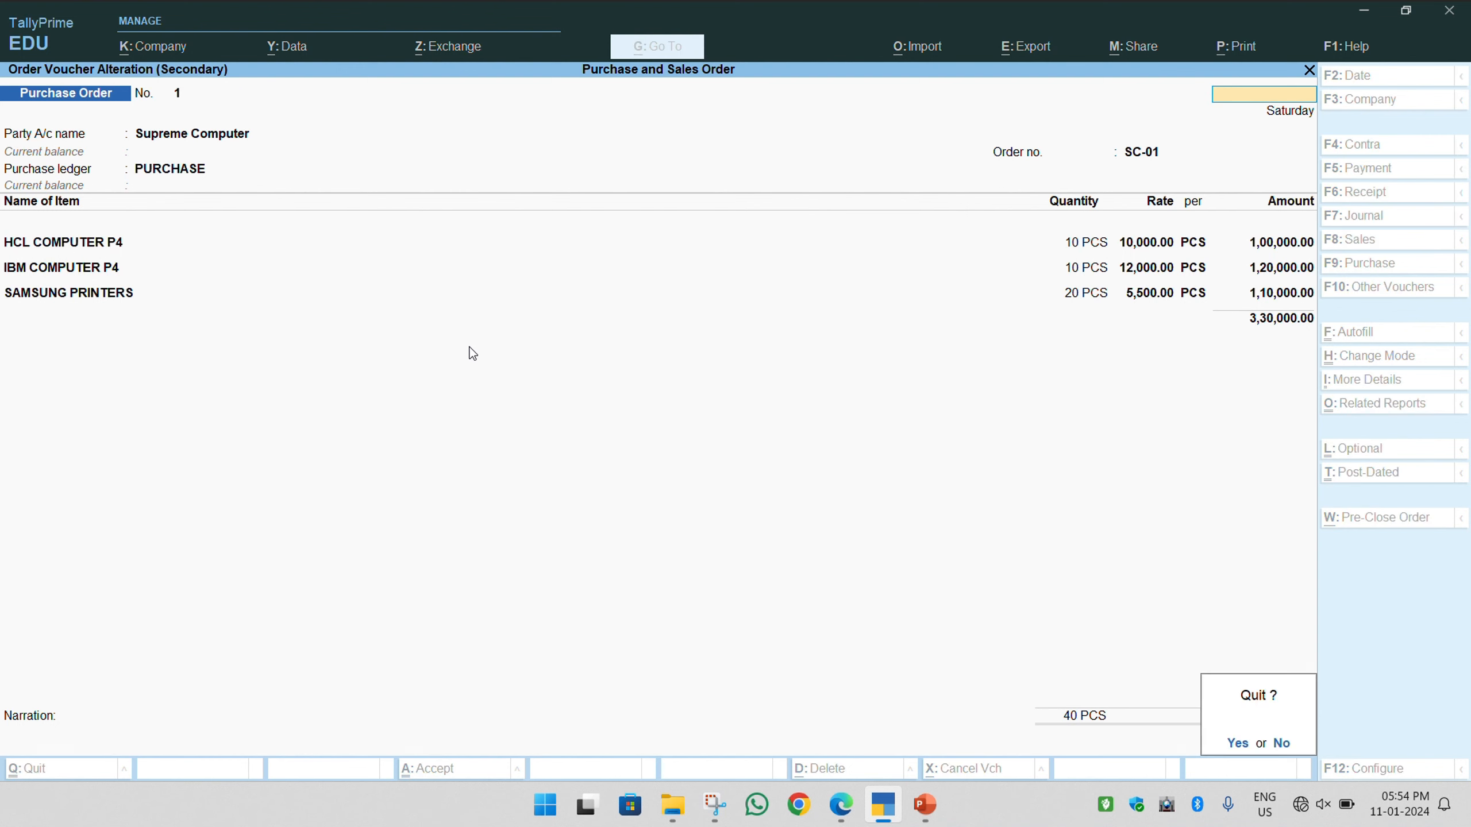
pyautogui.press('y')
# Open the Statements of Inventory among the additional reports
pyautogui.press('Down')
pyautogui.press('Down')
pyautogui.press('Down')
pyautogui.press('Down')
pyautogui.press('Down')
pyautogui.press('Down')
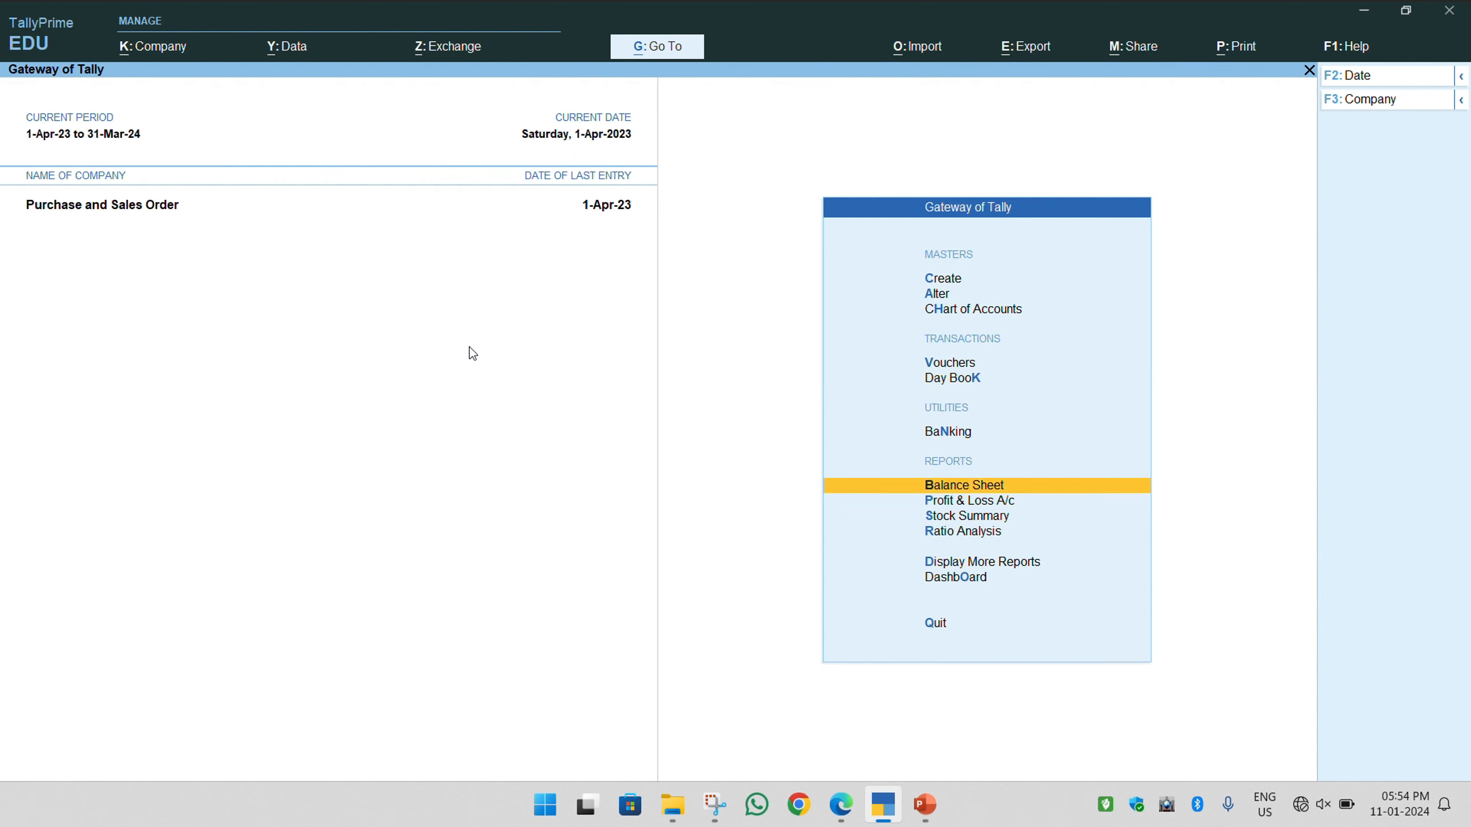
pyautogui.press('Return')
pyautogui.press('Down')
pyautogui.press('Down')
pyautogui.press('Down')
pyautogui.press('Down')
pyautogui.press('Down')
pyautogui.press('Down')
pyautogui.press('Down')
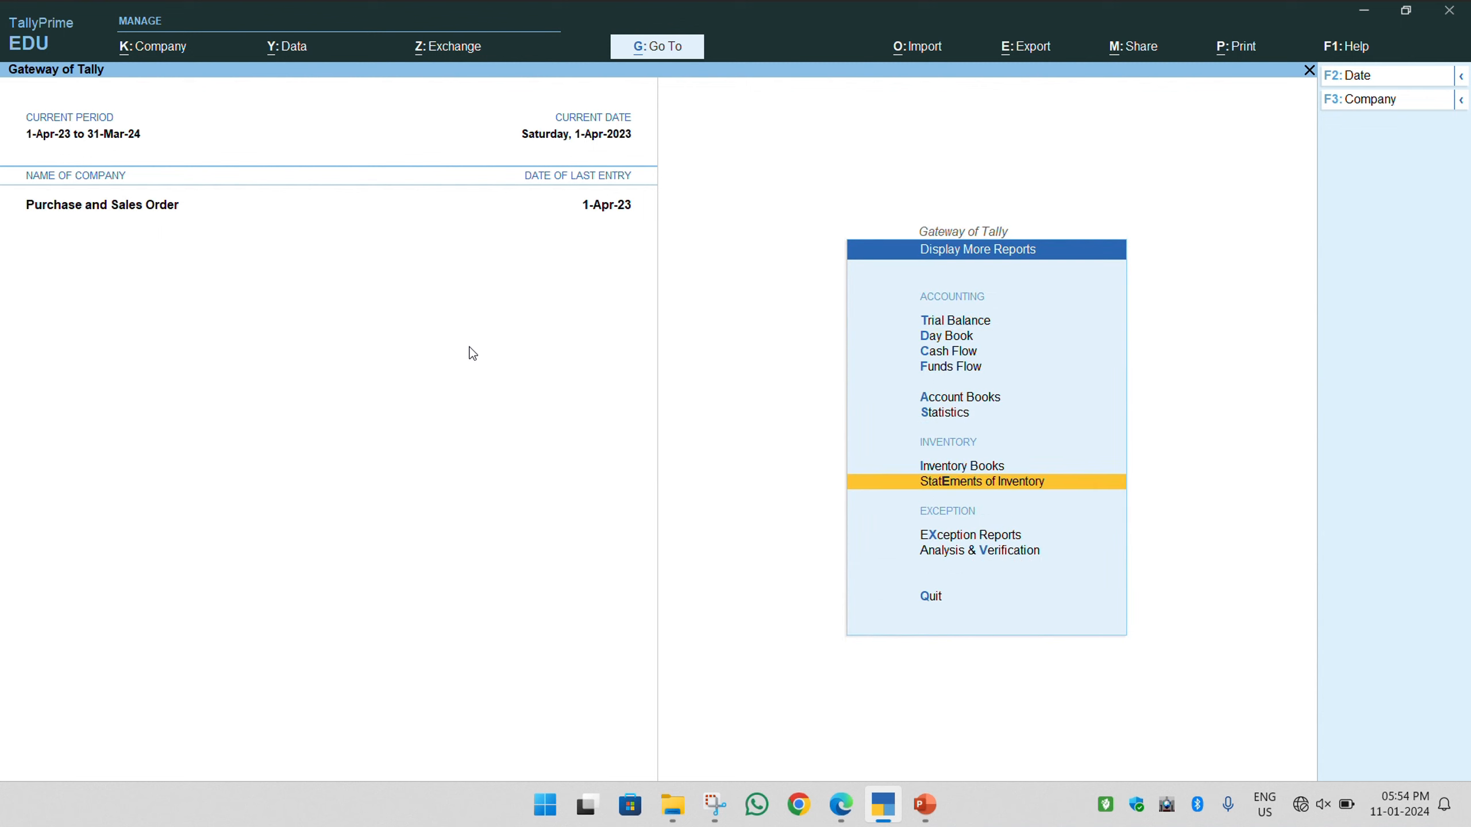
pyautogui.press('Return')
# View Purchase Order Outstandings for All Orders and return to the Gateway of Tally
pyautogui.press('Down')
pyautogui.press('Down')
pyautogui.press('Down')
pyautogui.press('Down')
pyautogui.press('Down')
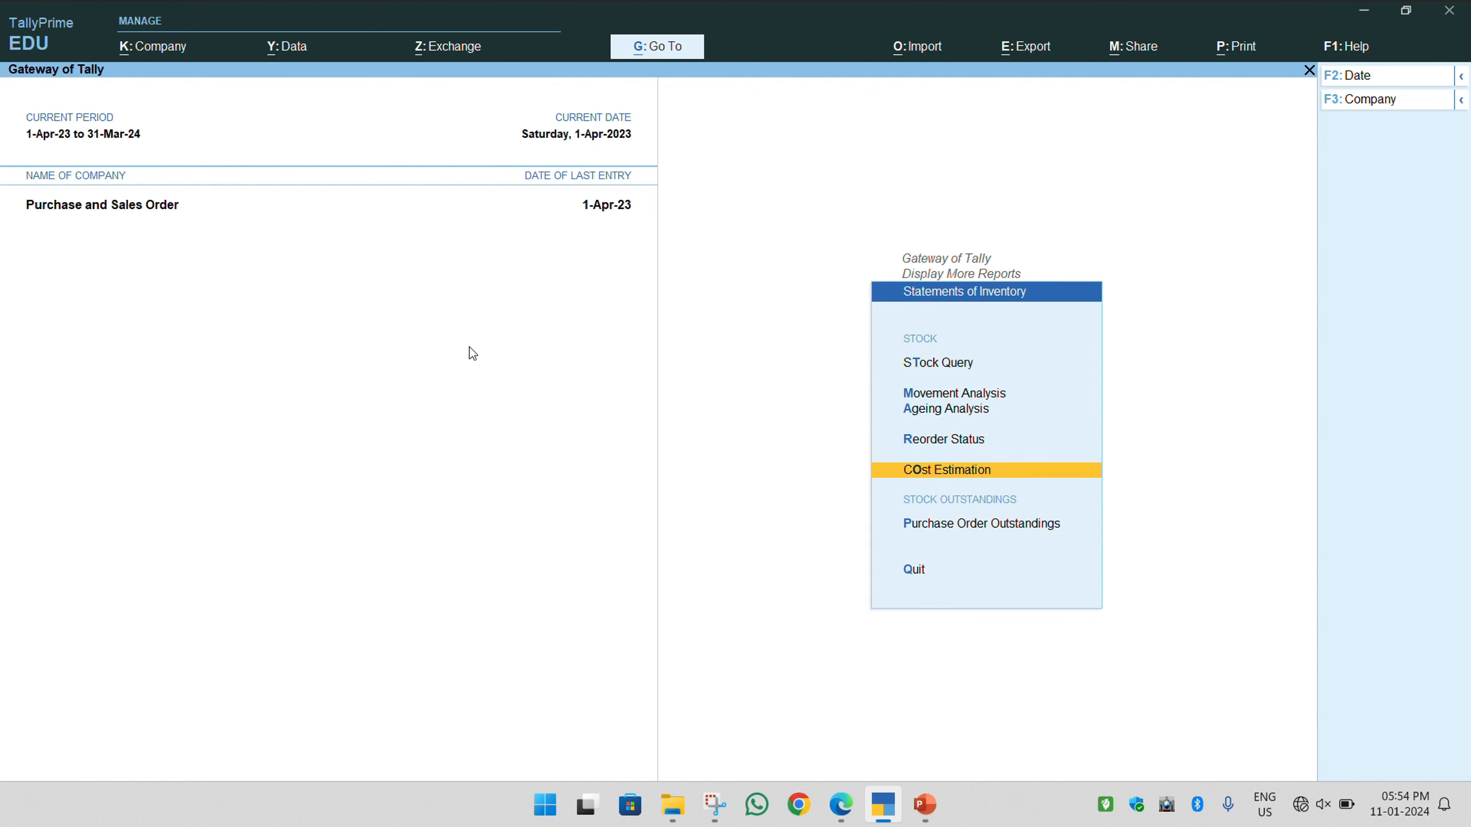
pyautogui.press('Return')
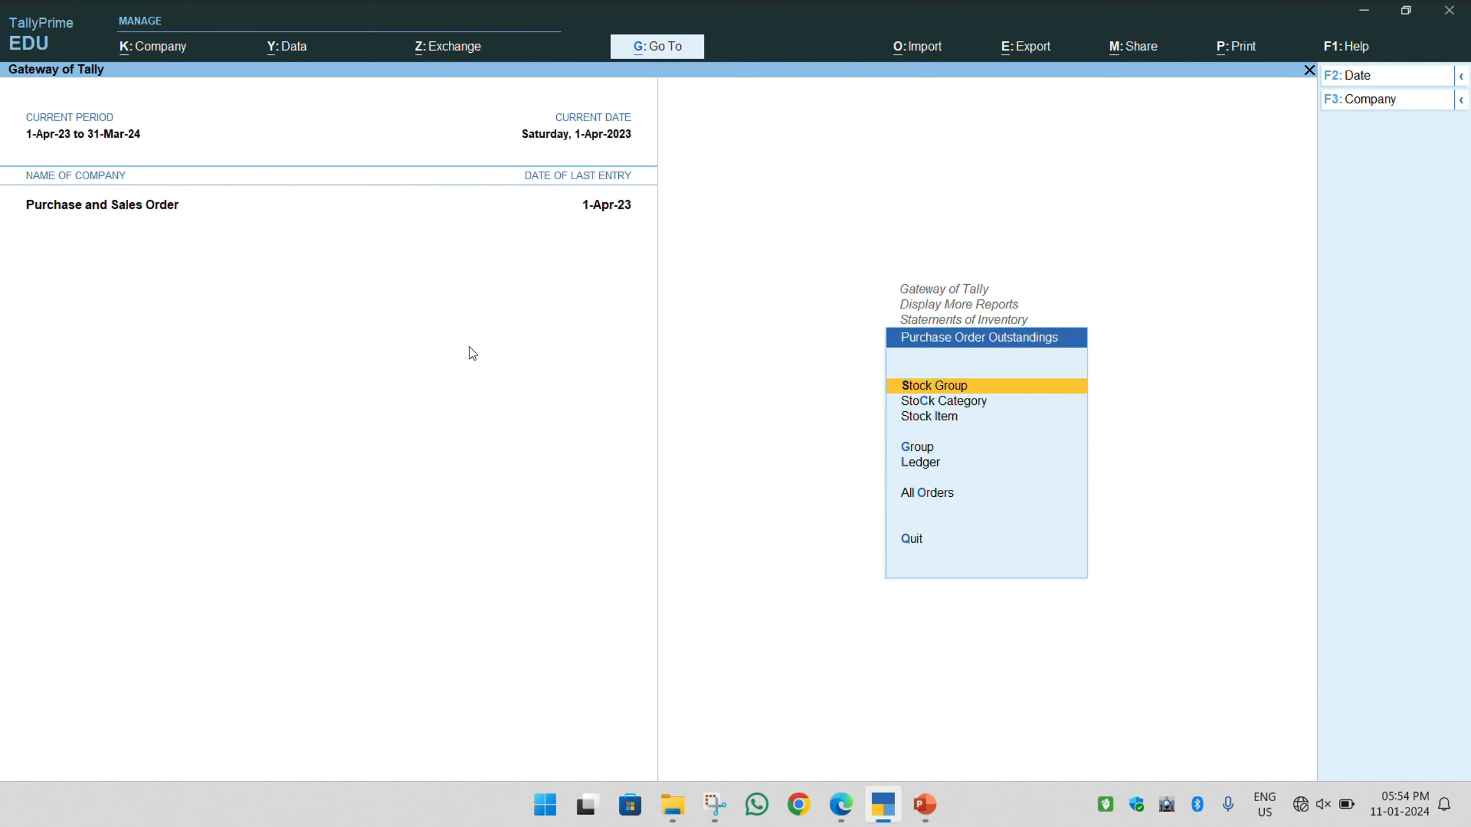
pyautogui.press('Down')
pyautogui.press('Down')
pyautogui.press('Down')
pyautogui.press('Down')
pyautogui.press('Down')
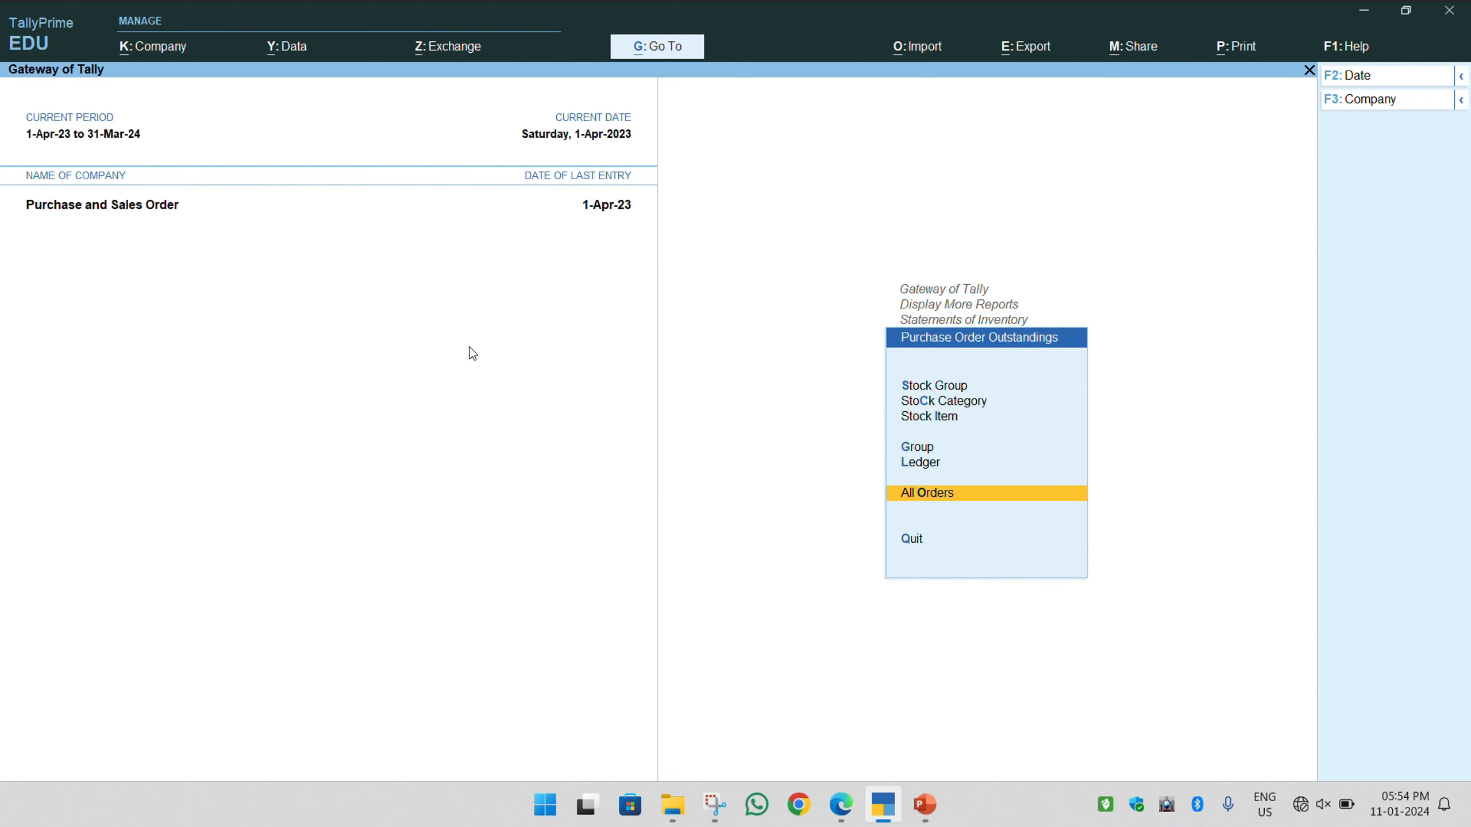
pyautogui.press('Return')
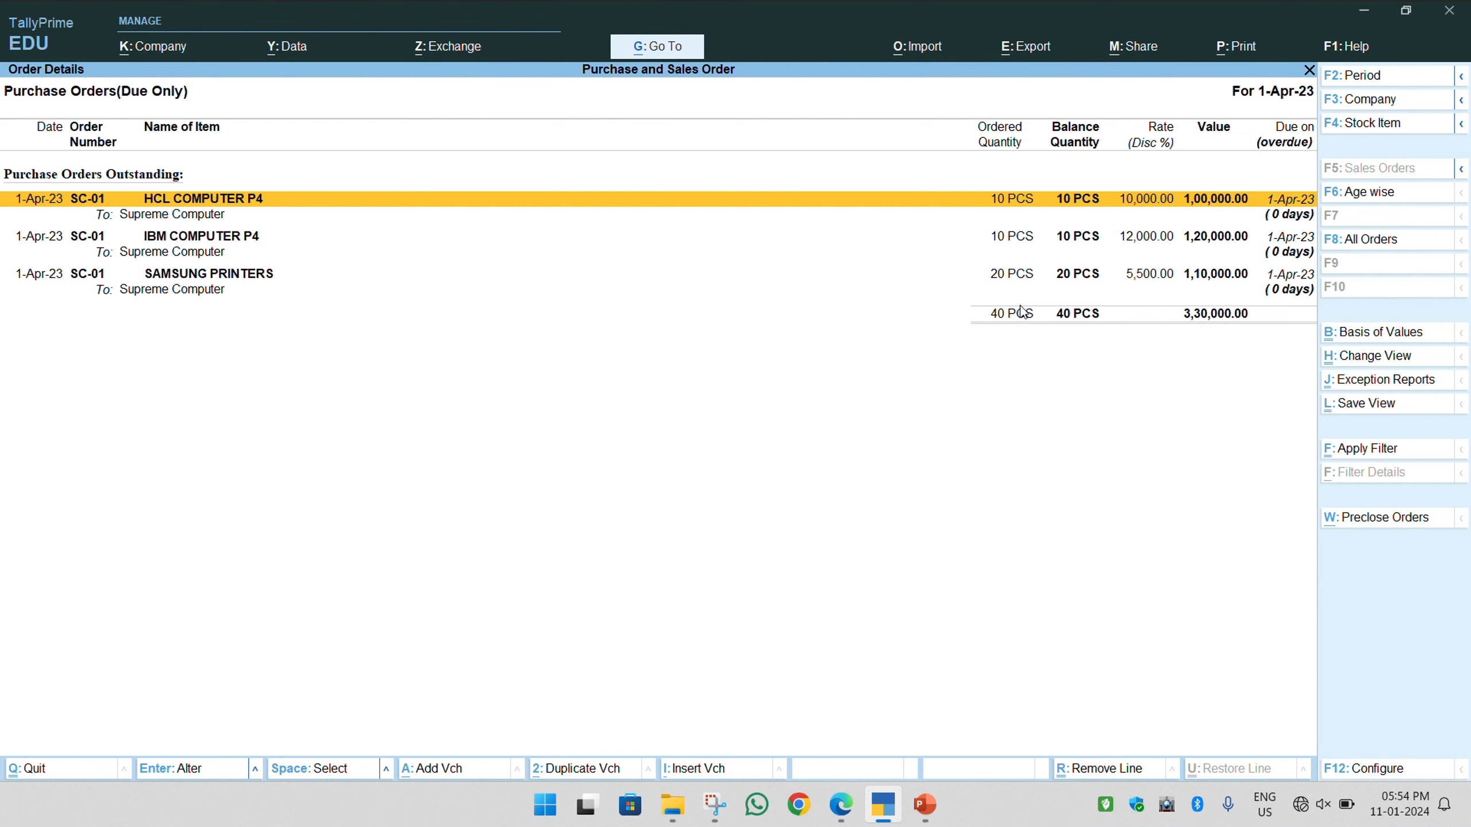
pyautogui.press('Escape')
pyautogui.press('Escape')
pyautogui.press('Escape')
pyautogui.press('Escape')
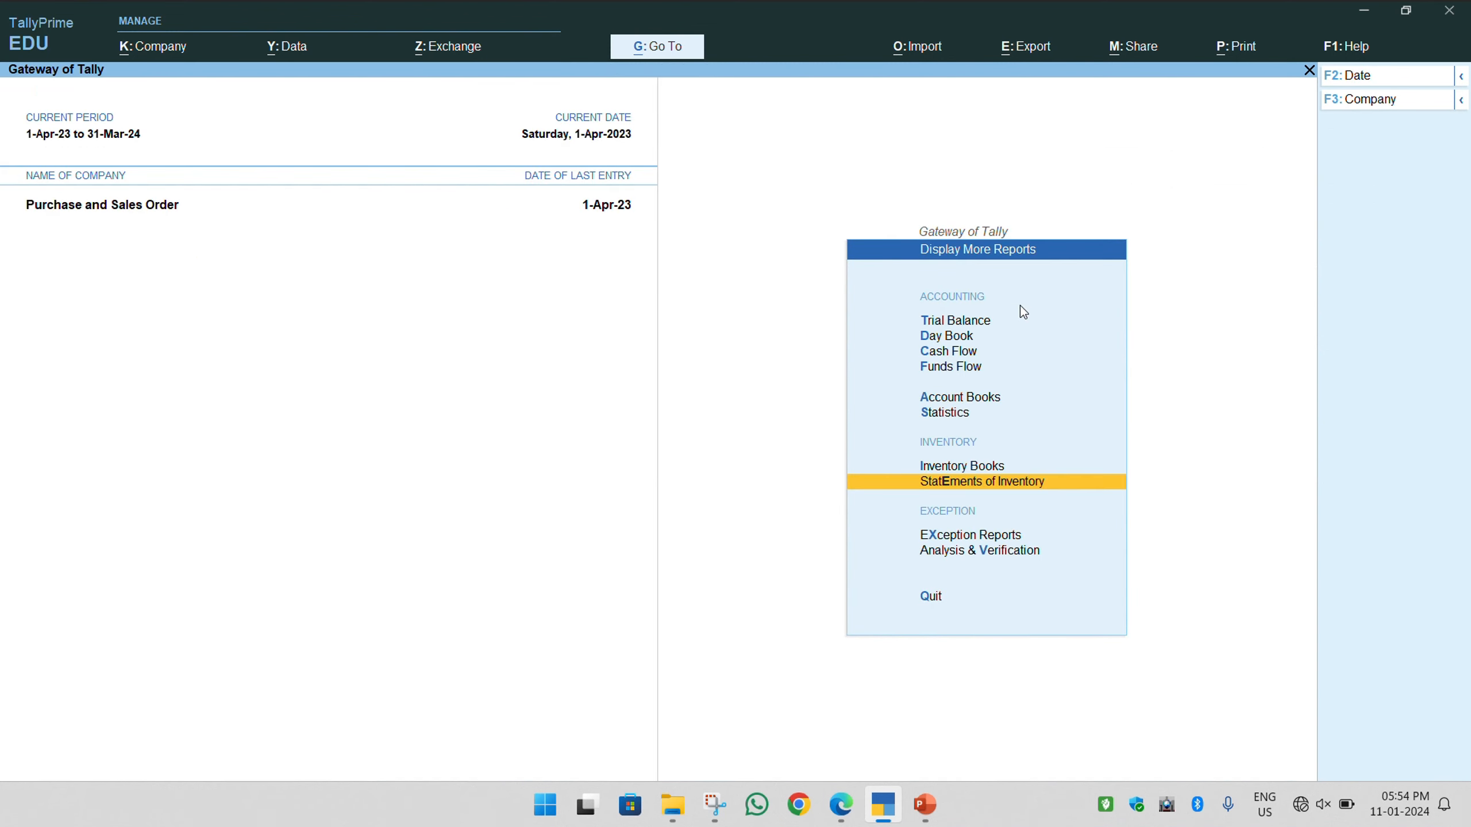
pyautogui.press('Escape')
pyautogui.press('Escape')
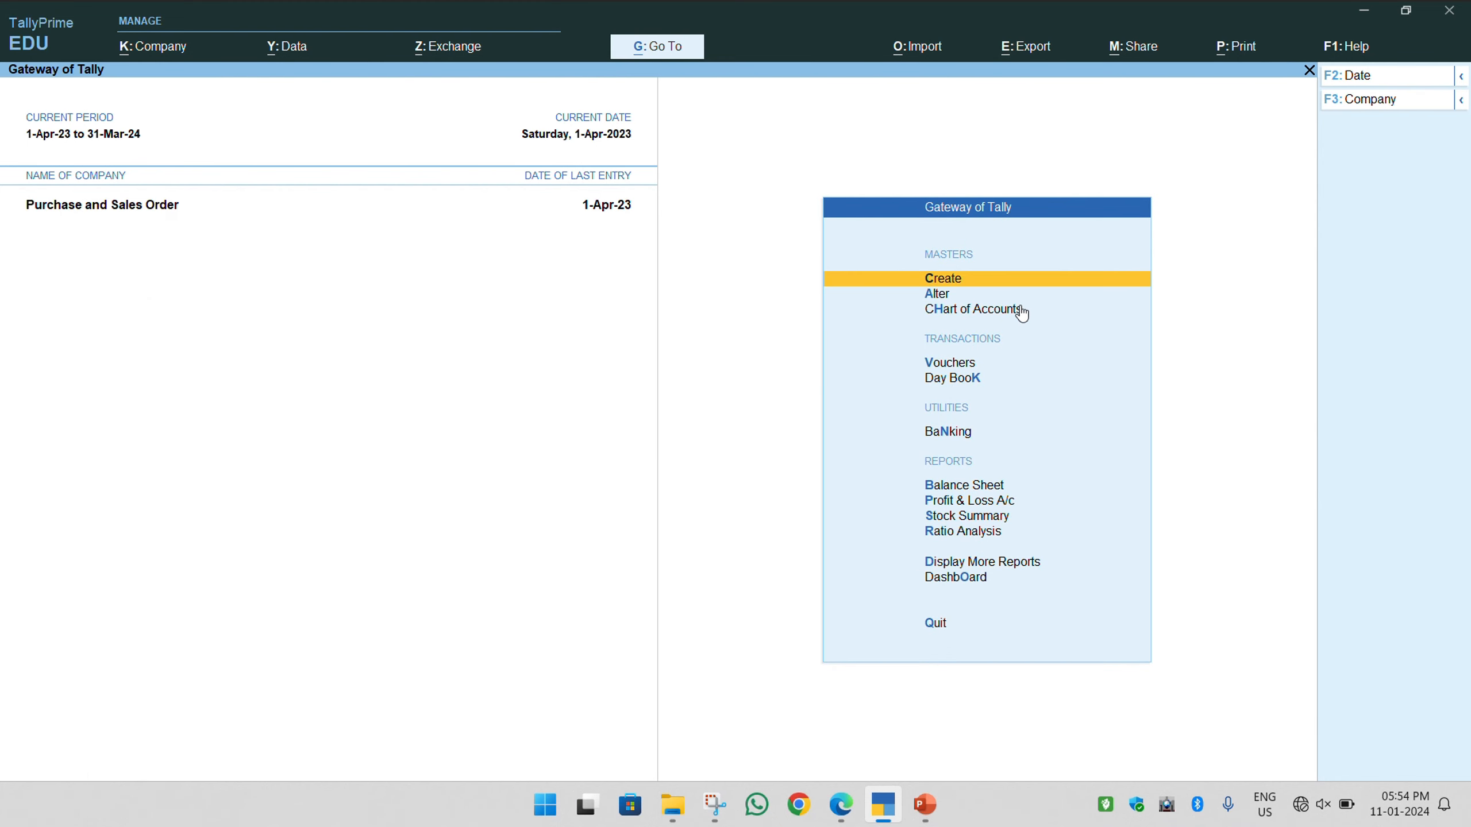
# Start a new voucher and open the list of other voucher types
pyautogui.press('Down')
pyautogui.press('Down')
pyautogui.press('Down')
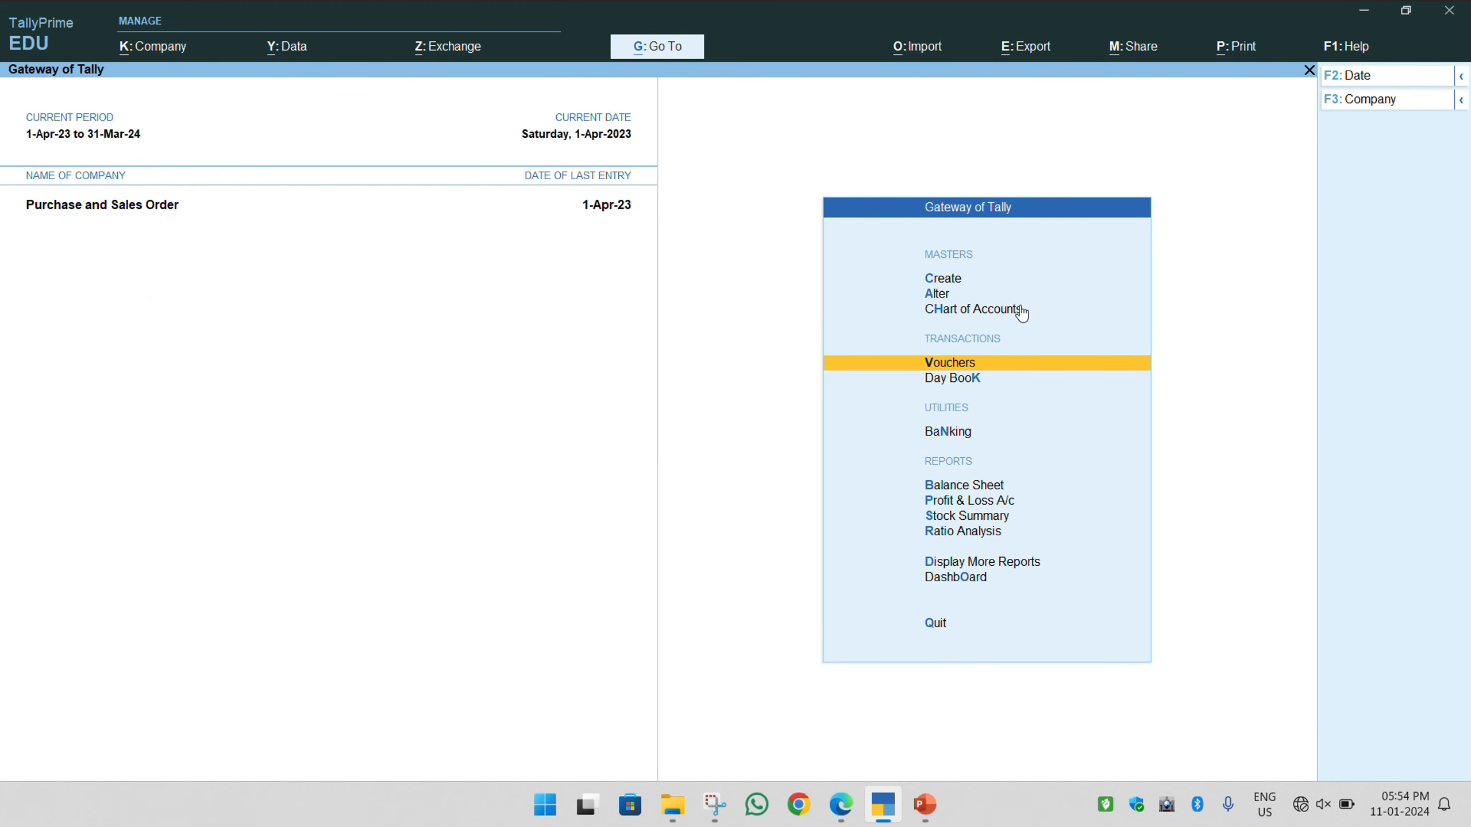
pyautogui.press('Return')
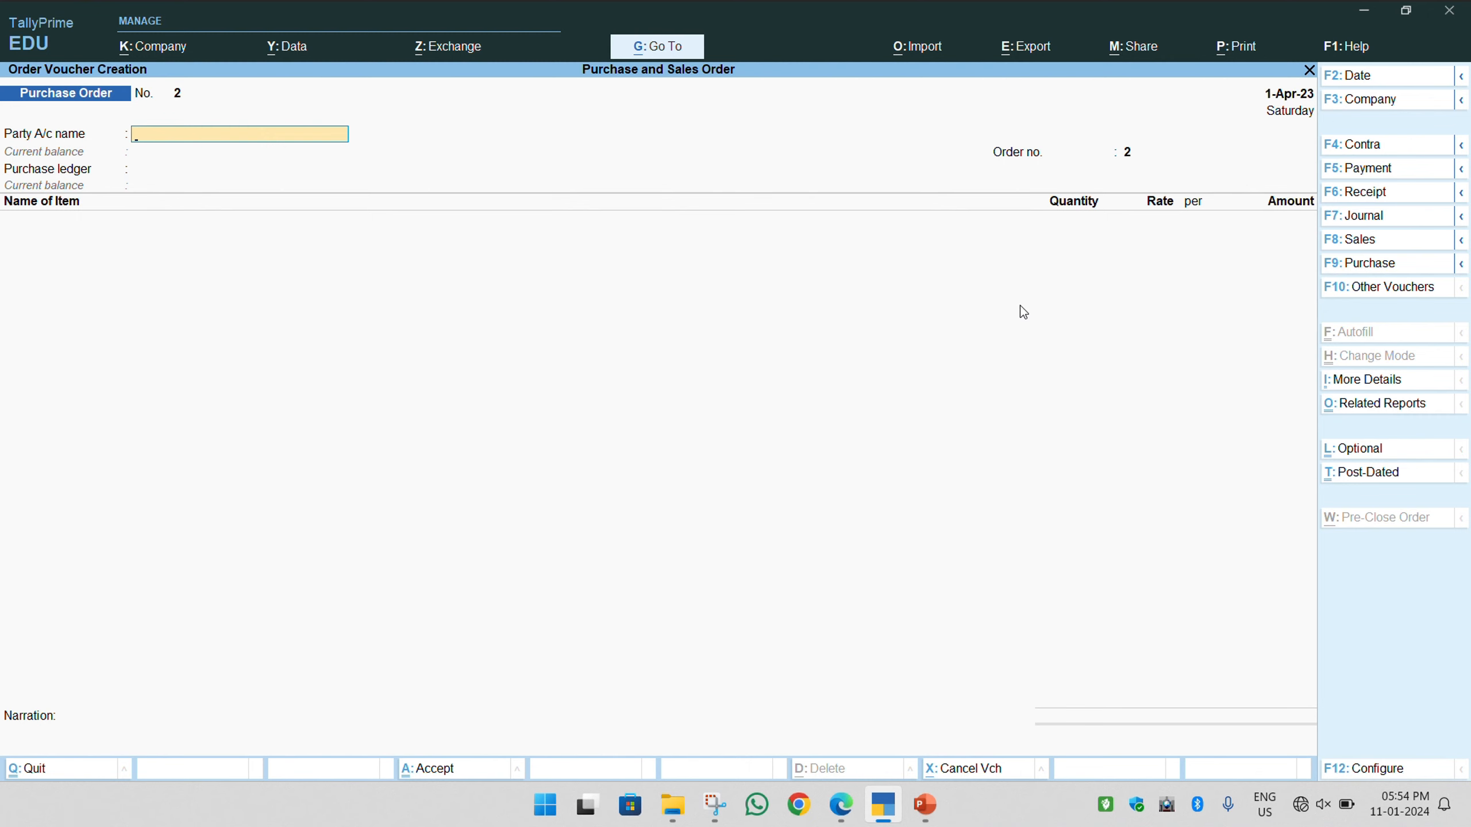
pyautogui.click(1328, 286)
pyautogui.press('Up')
pyautogui.press('Up')
pyautogui.press('Up')
pyautogui.press('Up')
pyautogui.press('Up')
pyautogui.press('Up')
pyautogui.press('Up')
pyautogui.press('Up')
pyautogui.press('Up')
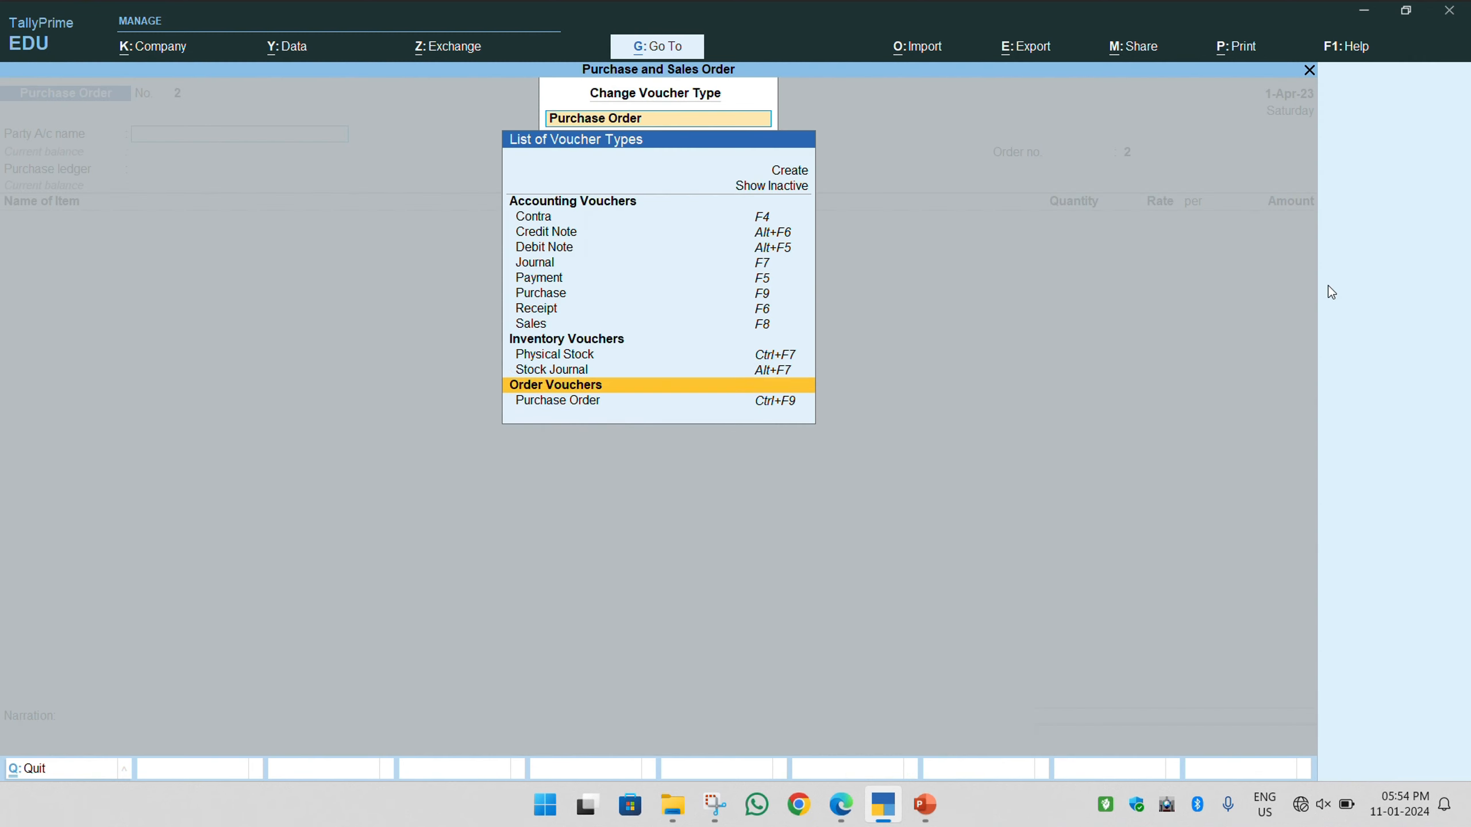
pyautogui.press('Up')
pyautogui.press('Up')
pyautogui.press('Up')
pyautogui.press('Down')
pyautogui.press('Return')
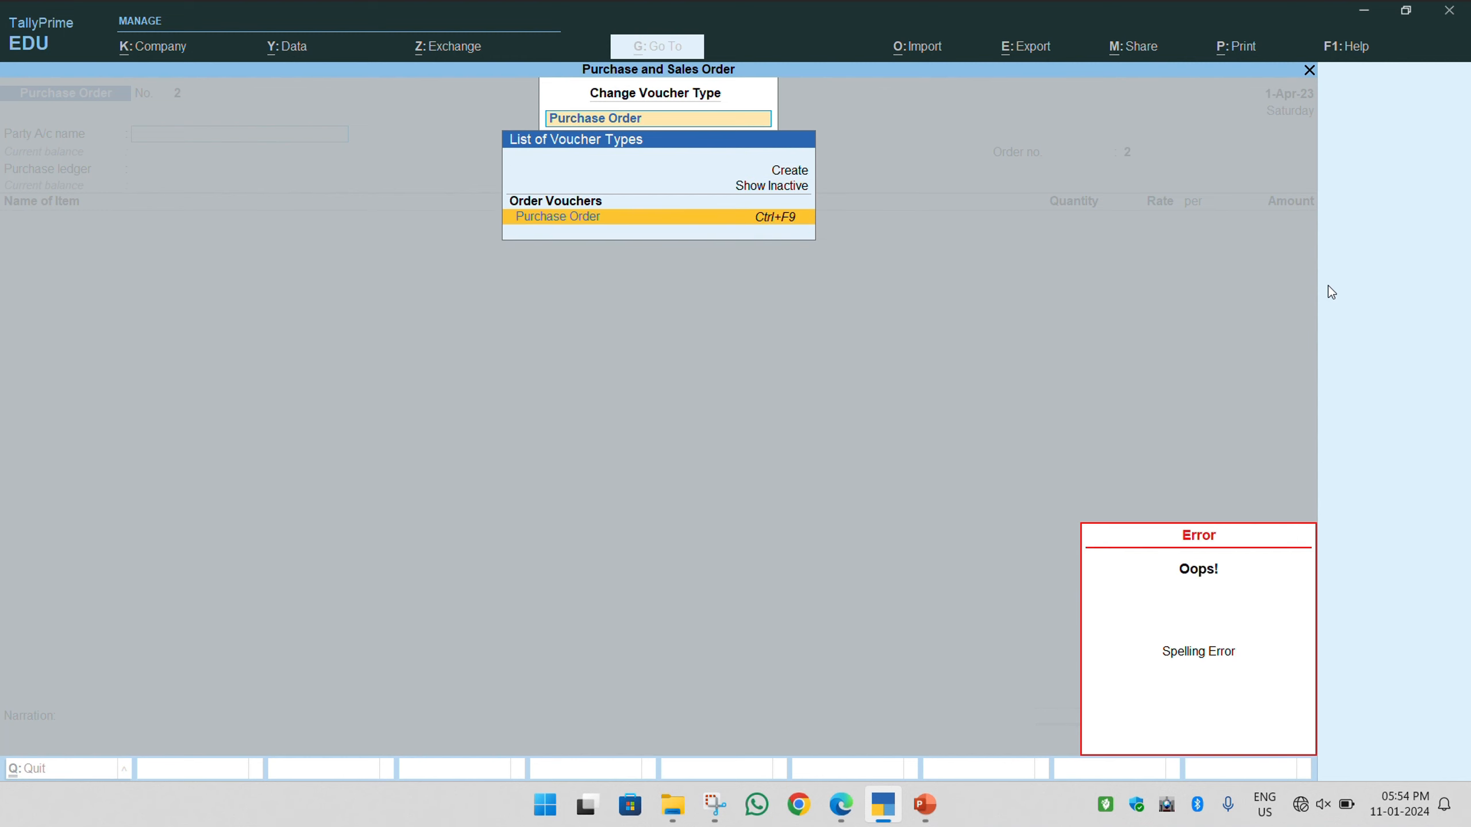
# Show the inactive voucher types, choose Sales Order and activate it for the new voucher
pyautogui.press('Up')
pyautogui.press('Up')
pyautogui.press('Return')
pyautogui.write('sa')
pyautogui.press('Down')
pyautogui.press('Down')
pyautogui.press('Return')
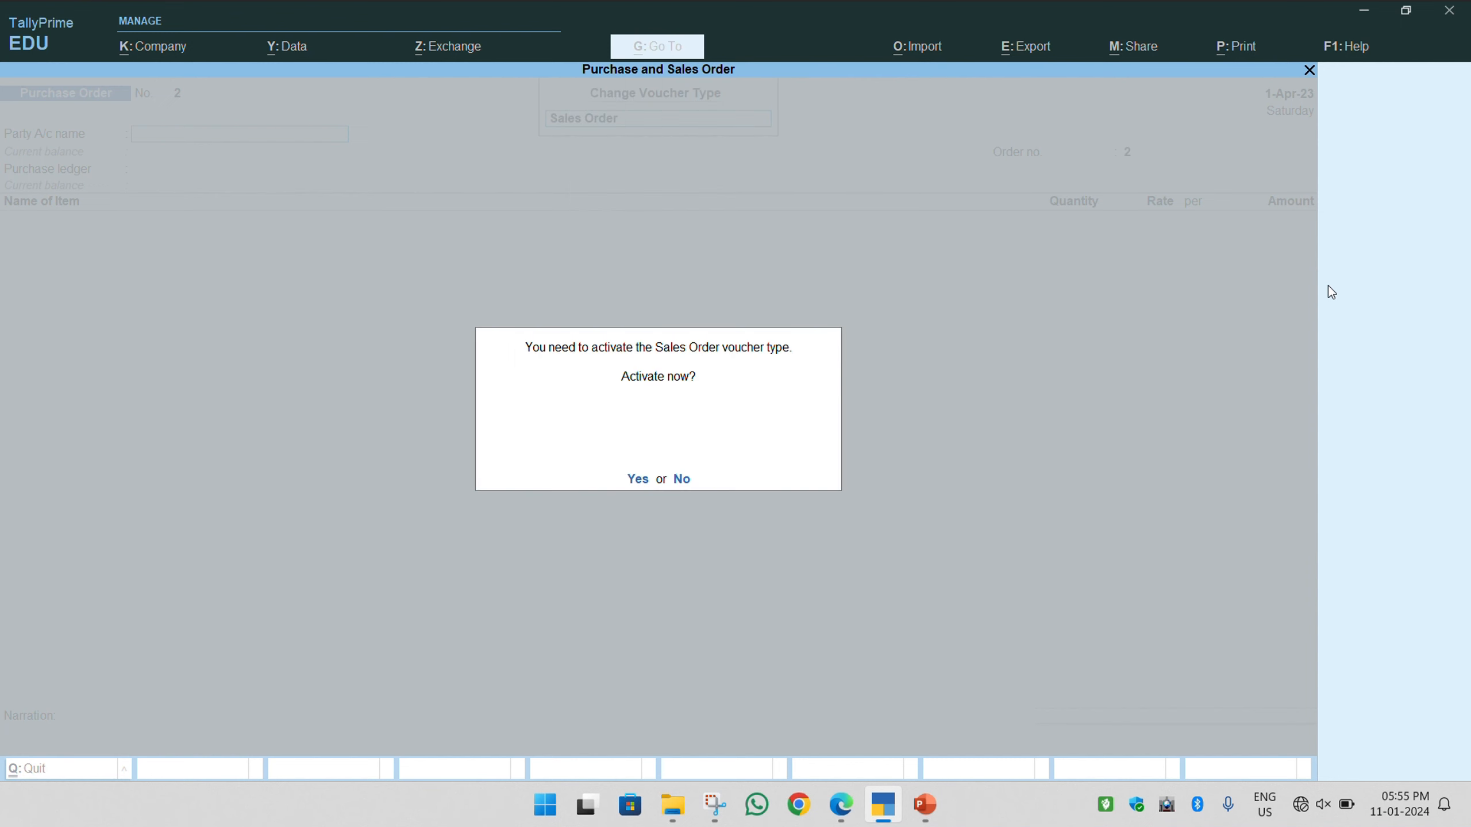
pyautogui.press('y')
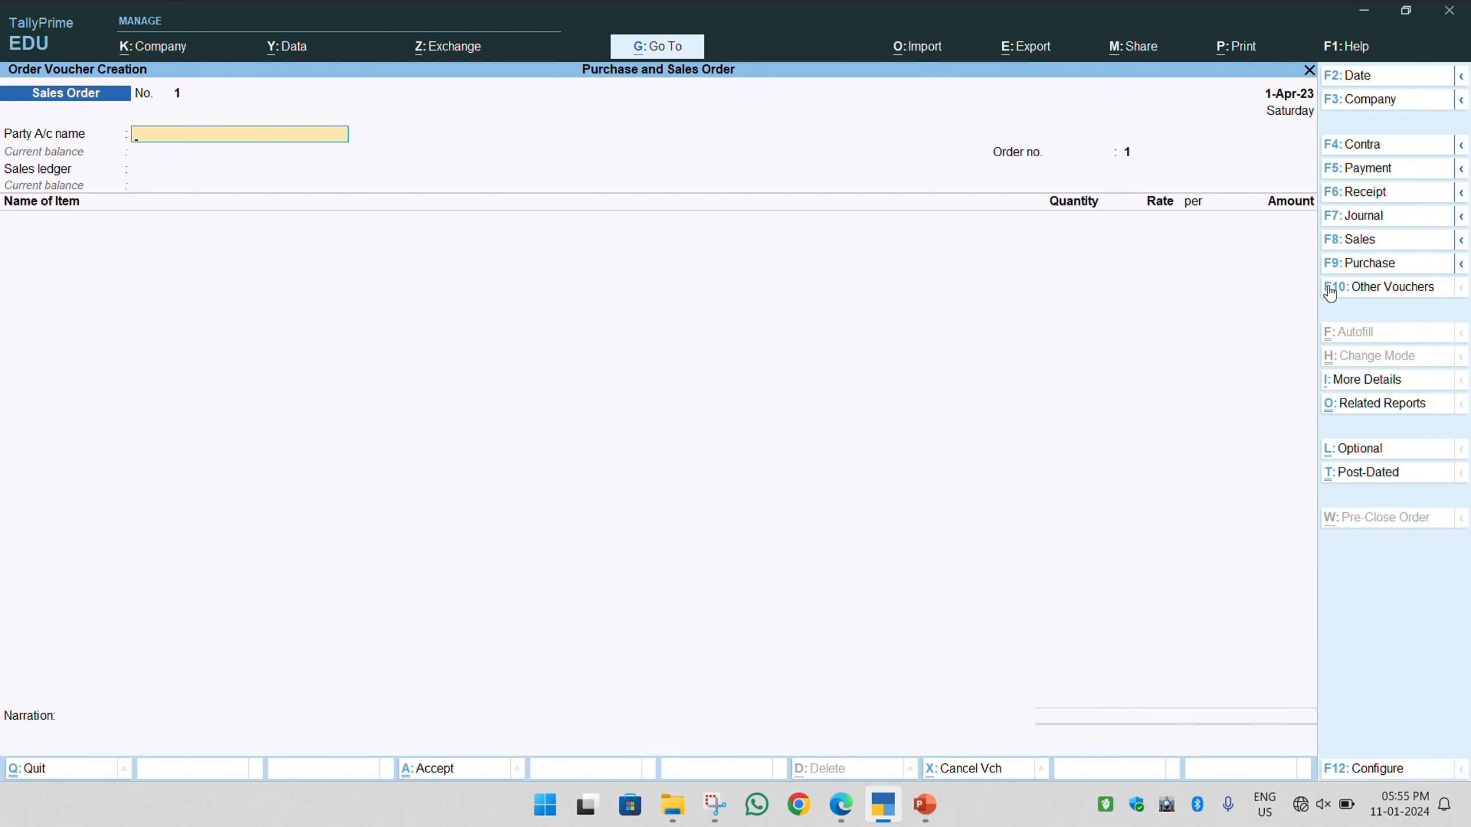
# Check the Horizon Enterprises sale in the assignment PDF, then in TallyPrime begin a party ledger named HORIZON ENTREPRISES
pyautogui.press('alt')
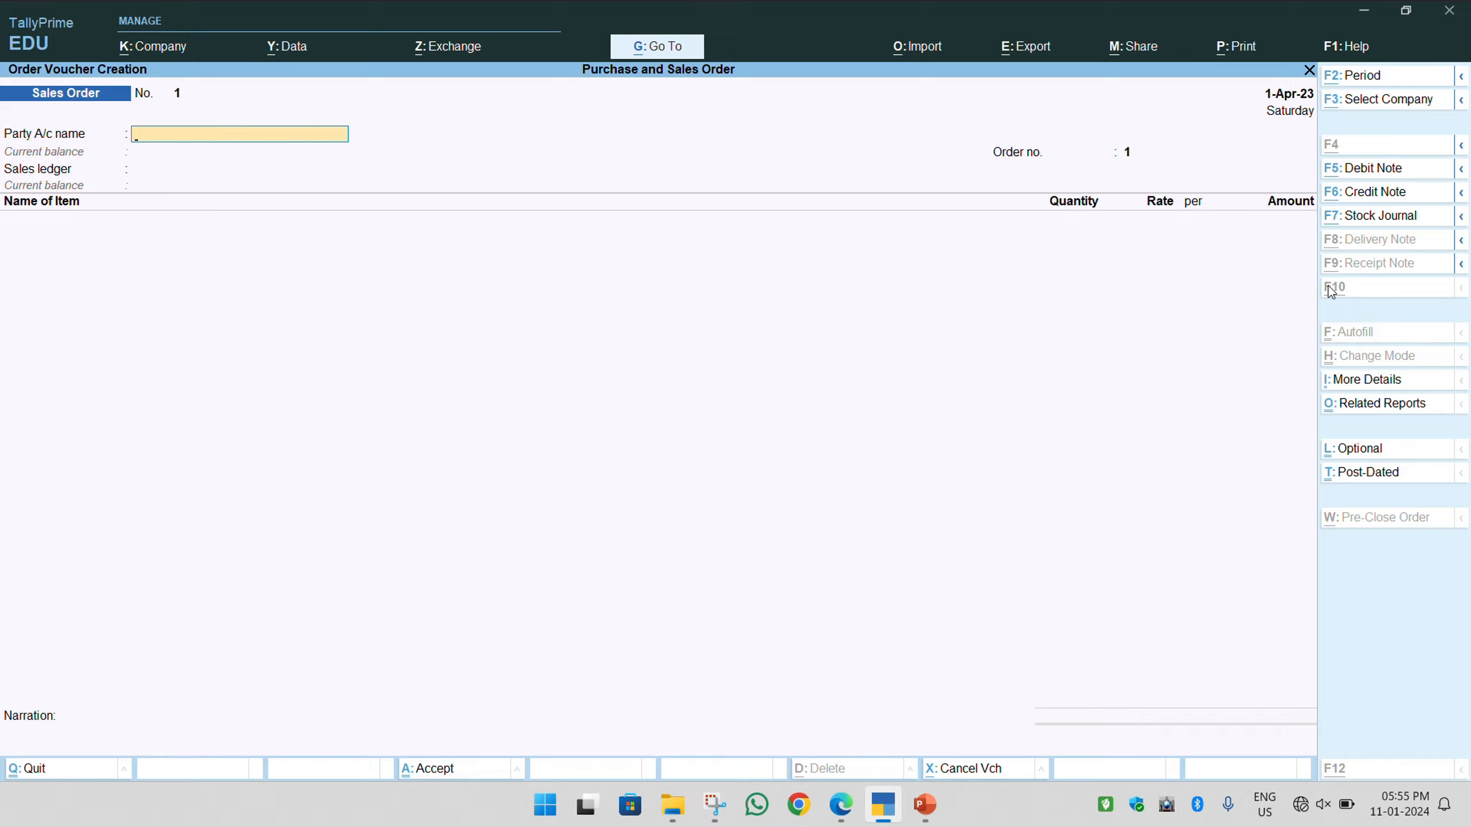
pyautogui.hotkey('alt', 'Tab')
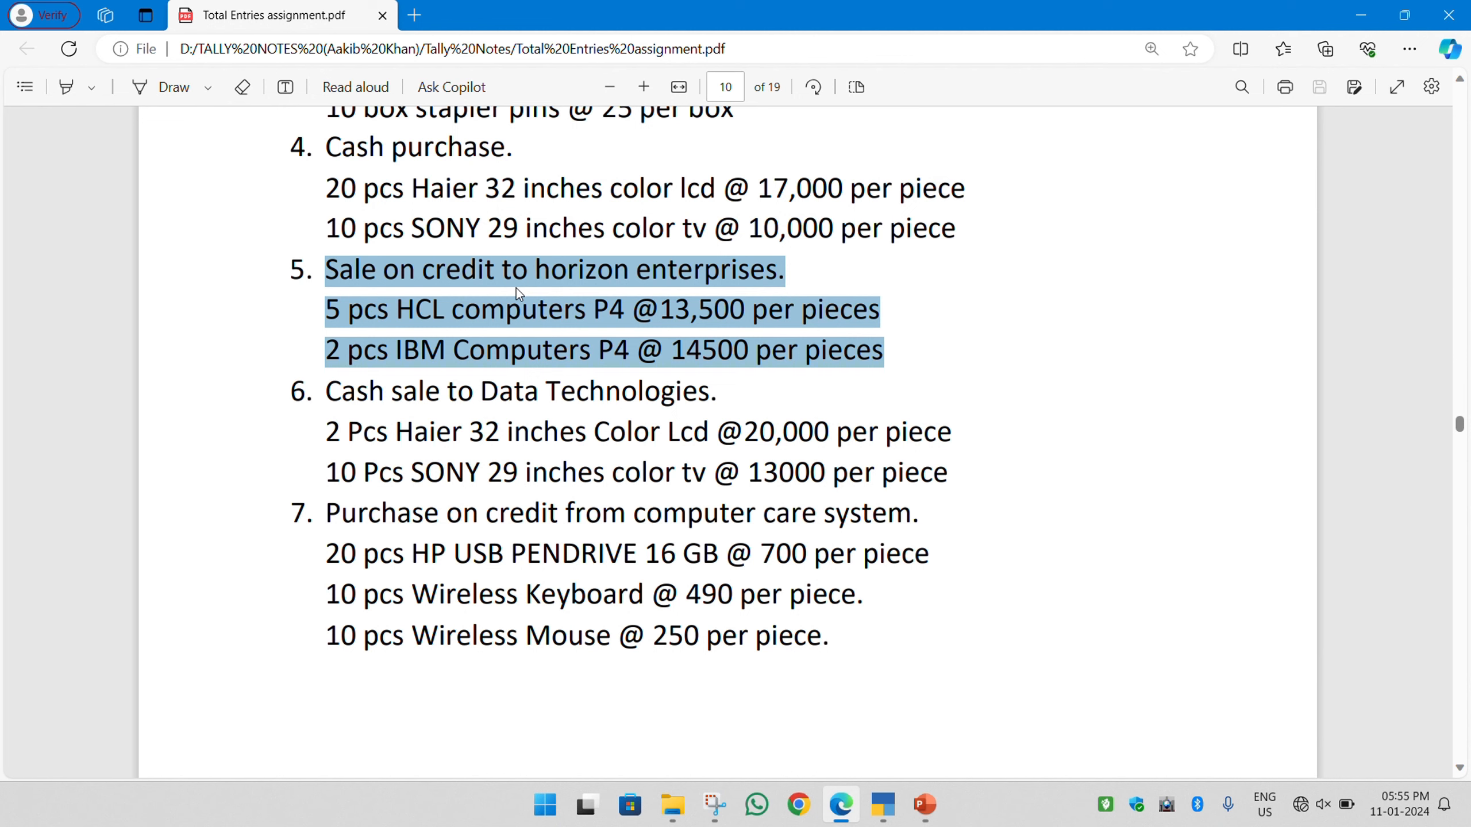
pyautogui.hotkey('alt', 'Tab')
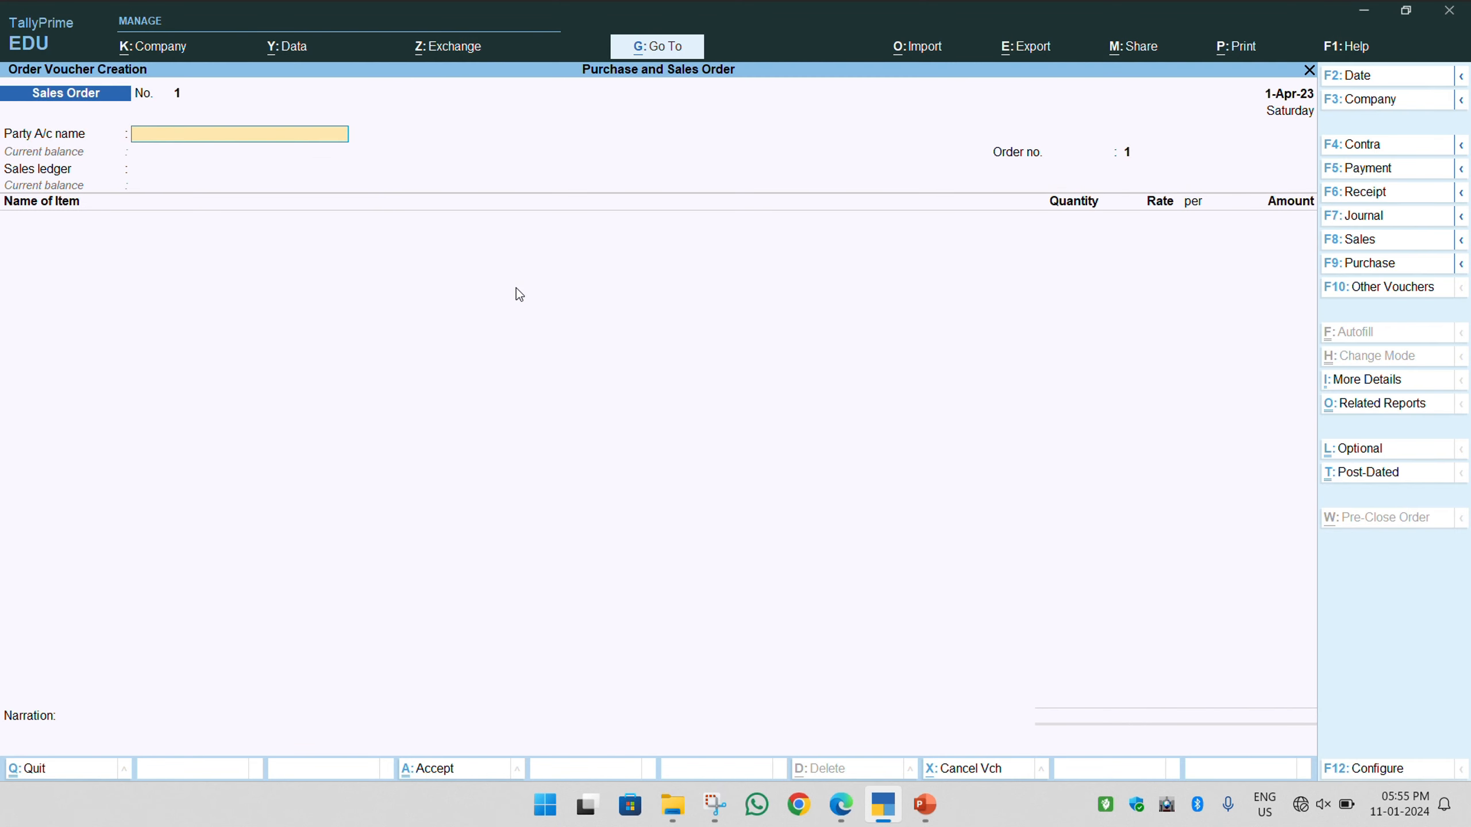
pyautogui.hotkey('alt', 'c')
pyautogui.write('HO')
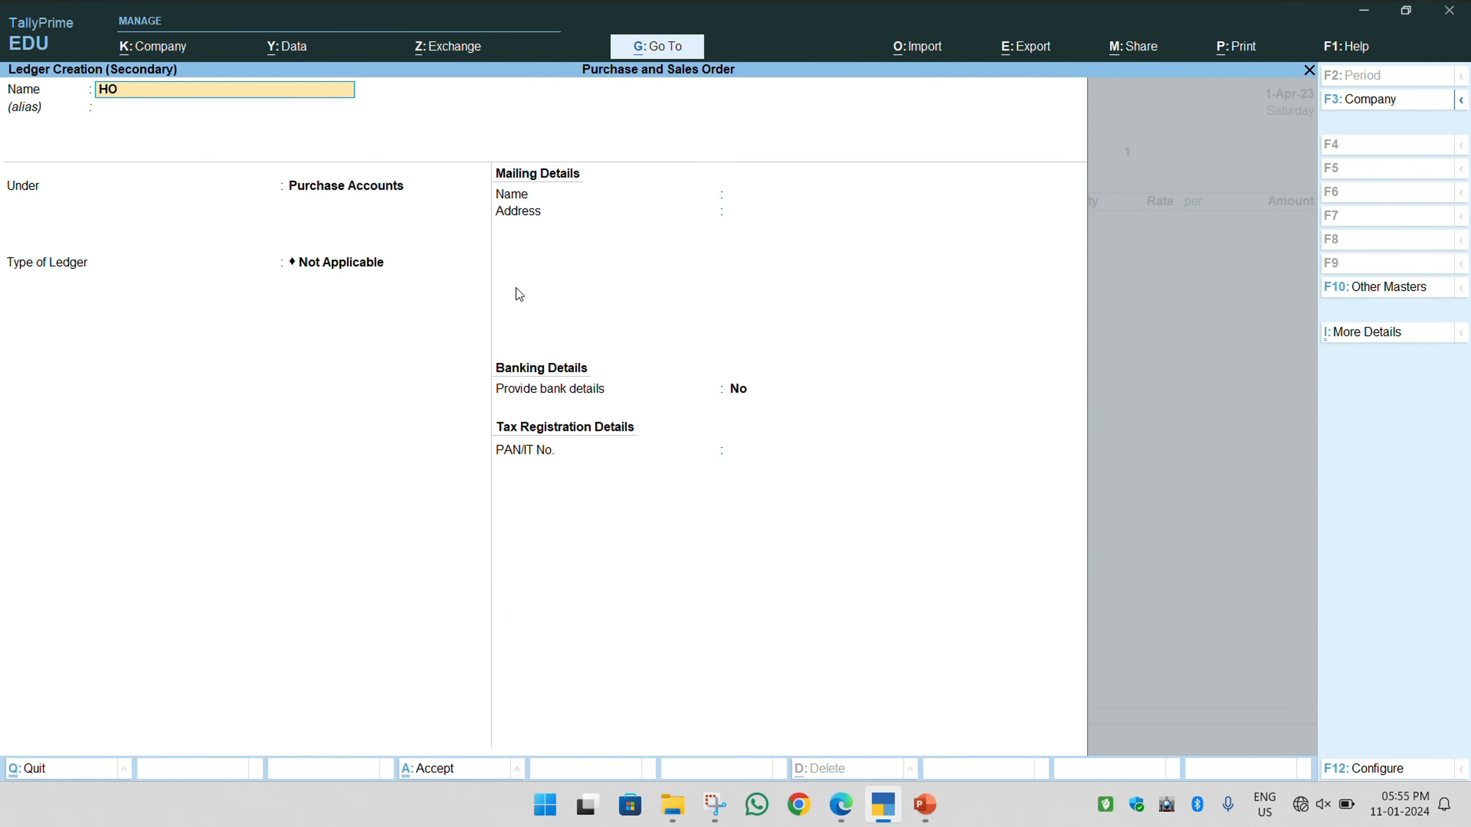
pyautogui.write('RIZON ENTREPRISES')
pyautogui.press('Return')
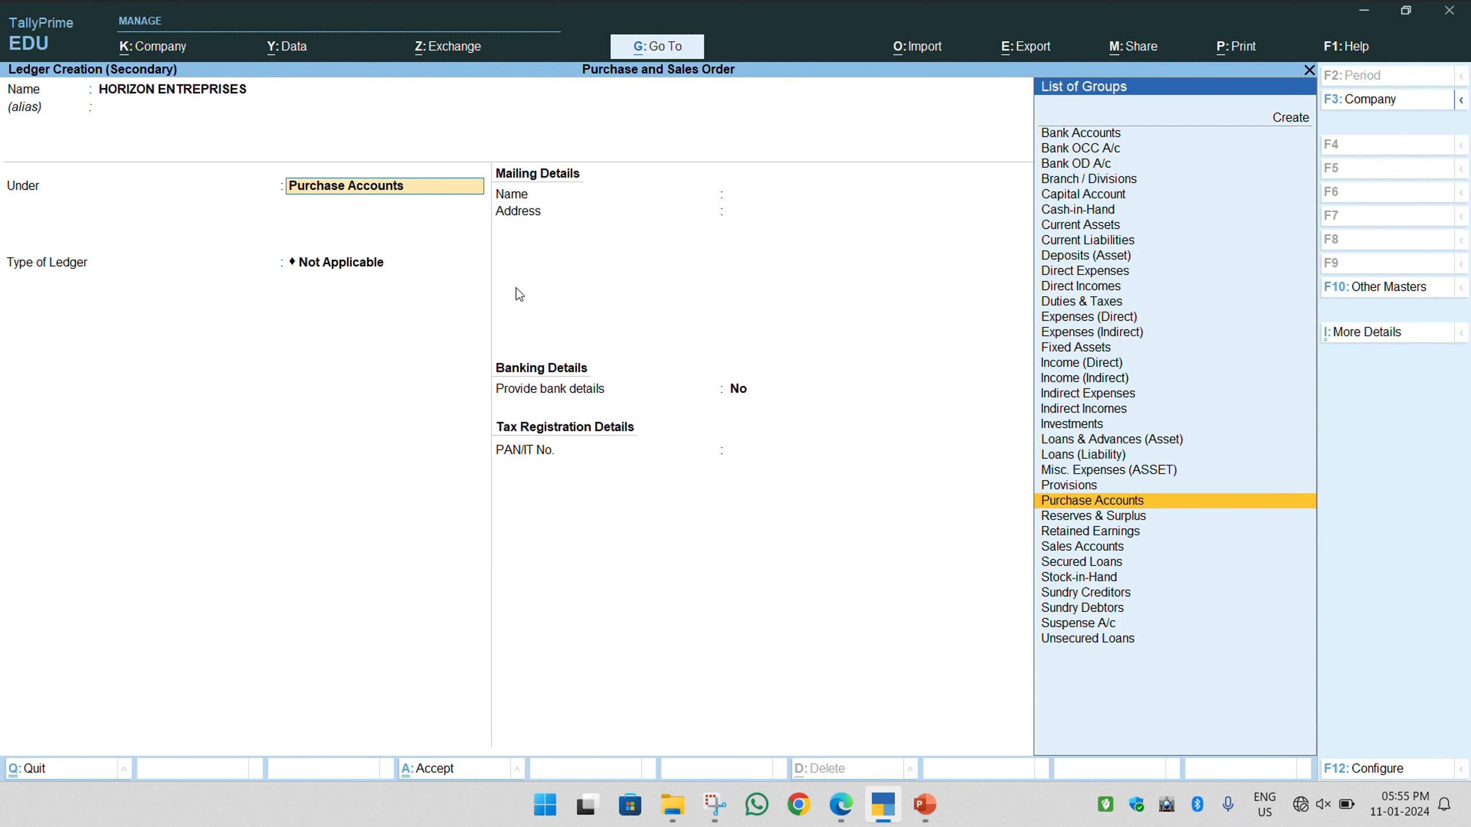
# Place the new party ledger under Sundry Debtors, keep its default mailing details and save it
pyautogui.press('Down')
pyautogui.press('Down')
pyautogui.press('Down')
pyautogui.press('Down')
pyautogui.press('Down')
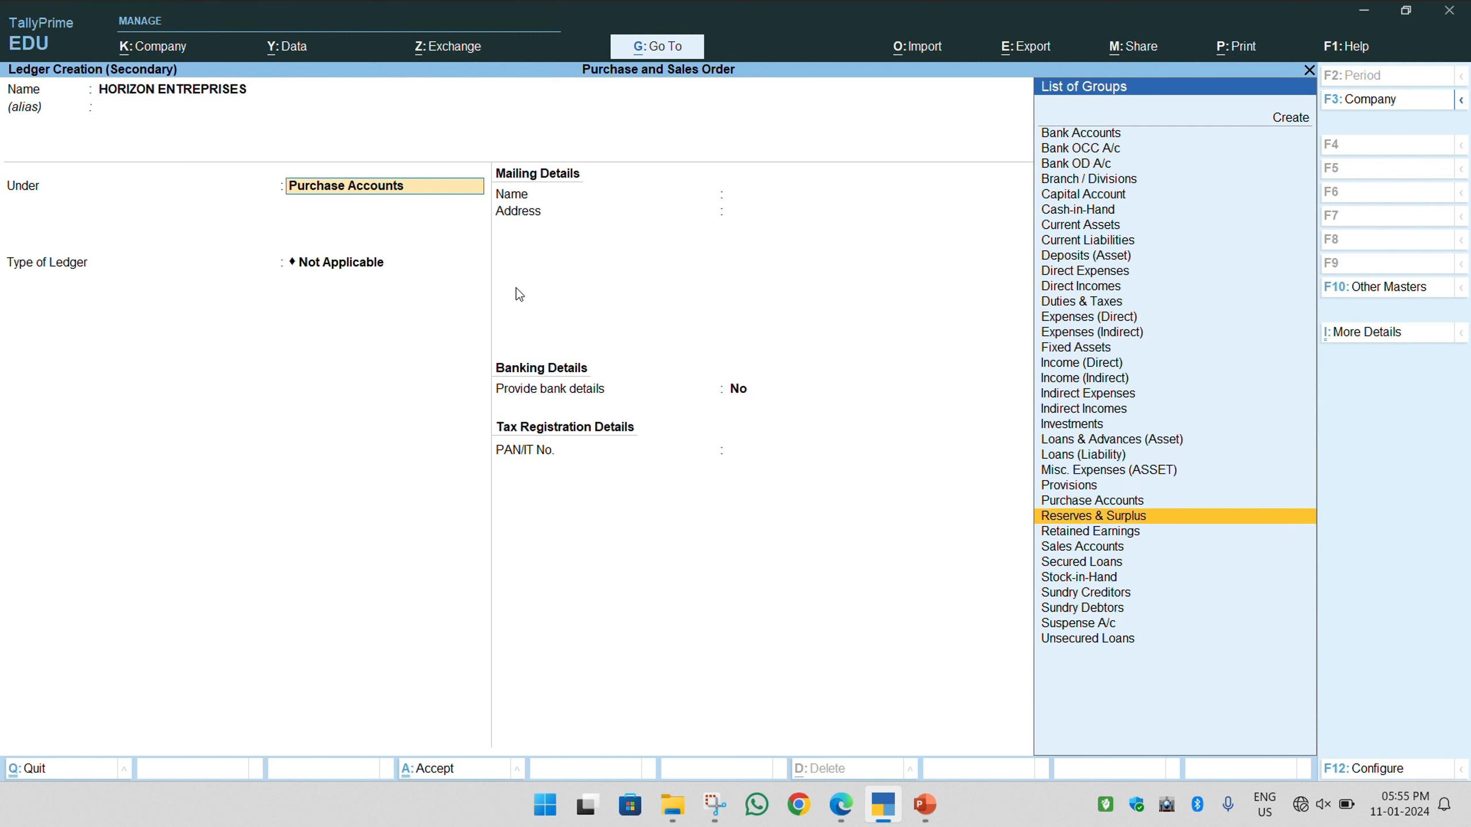
pyautogui.press('Down')
pyautogui.press('Down')
pyautogui.press('Down')
pyautogui.press('Down')
pyautogui.press('Up')
pyautogui.press('Up')
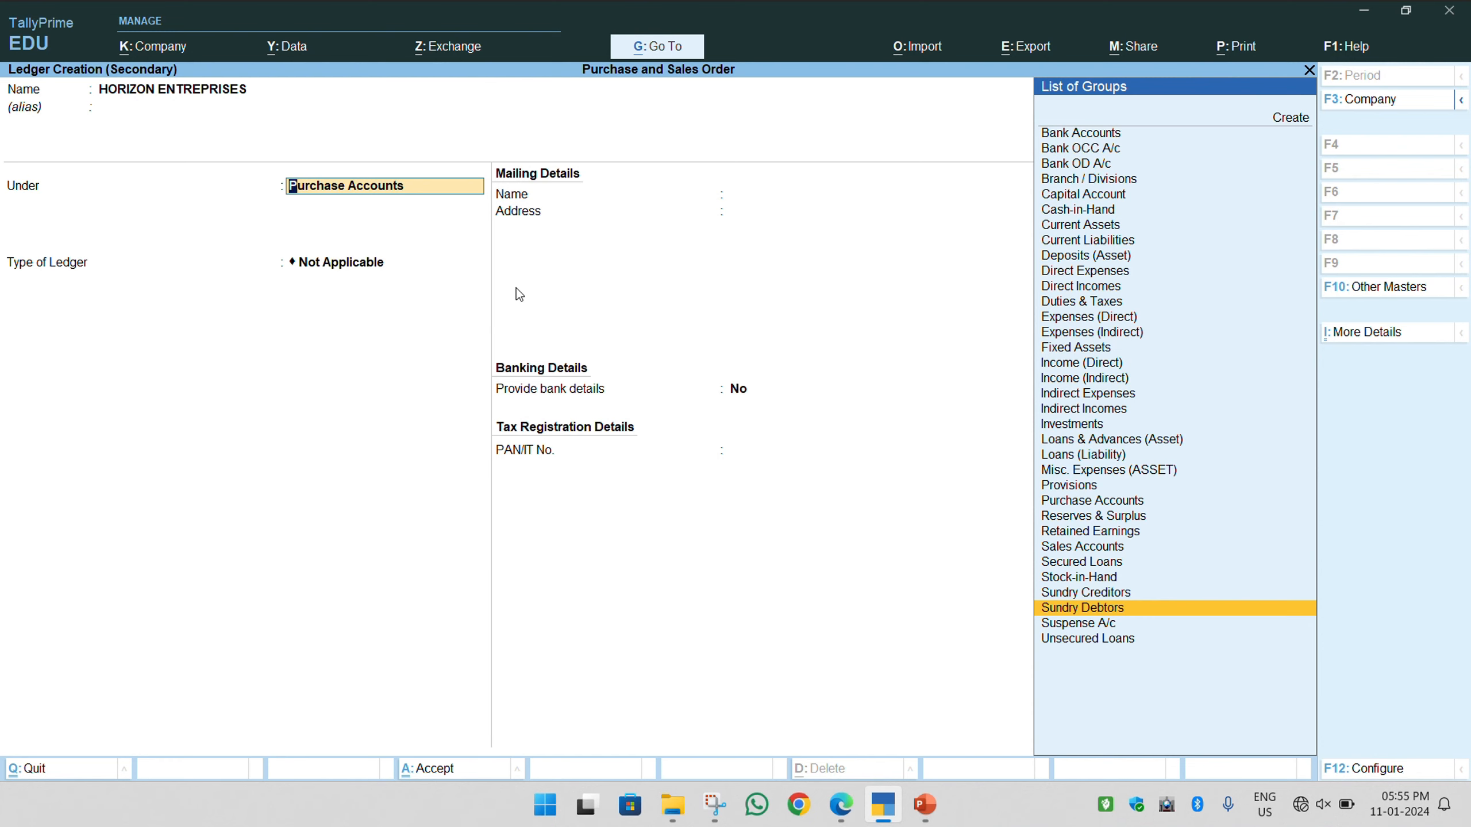
pyautogui.press('Return')
pyautogui.press('Return')
pyautogui.press('Return')
pyautogui.press('Return')
pyautogui.press('Return')
pyautogui.press('Return')
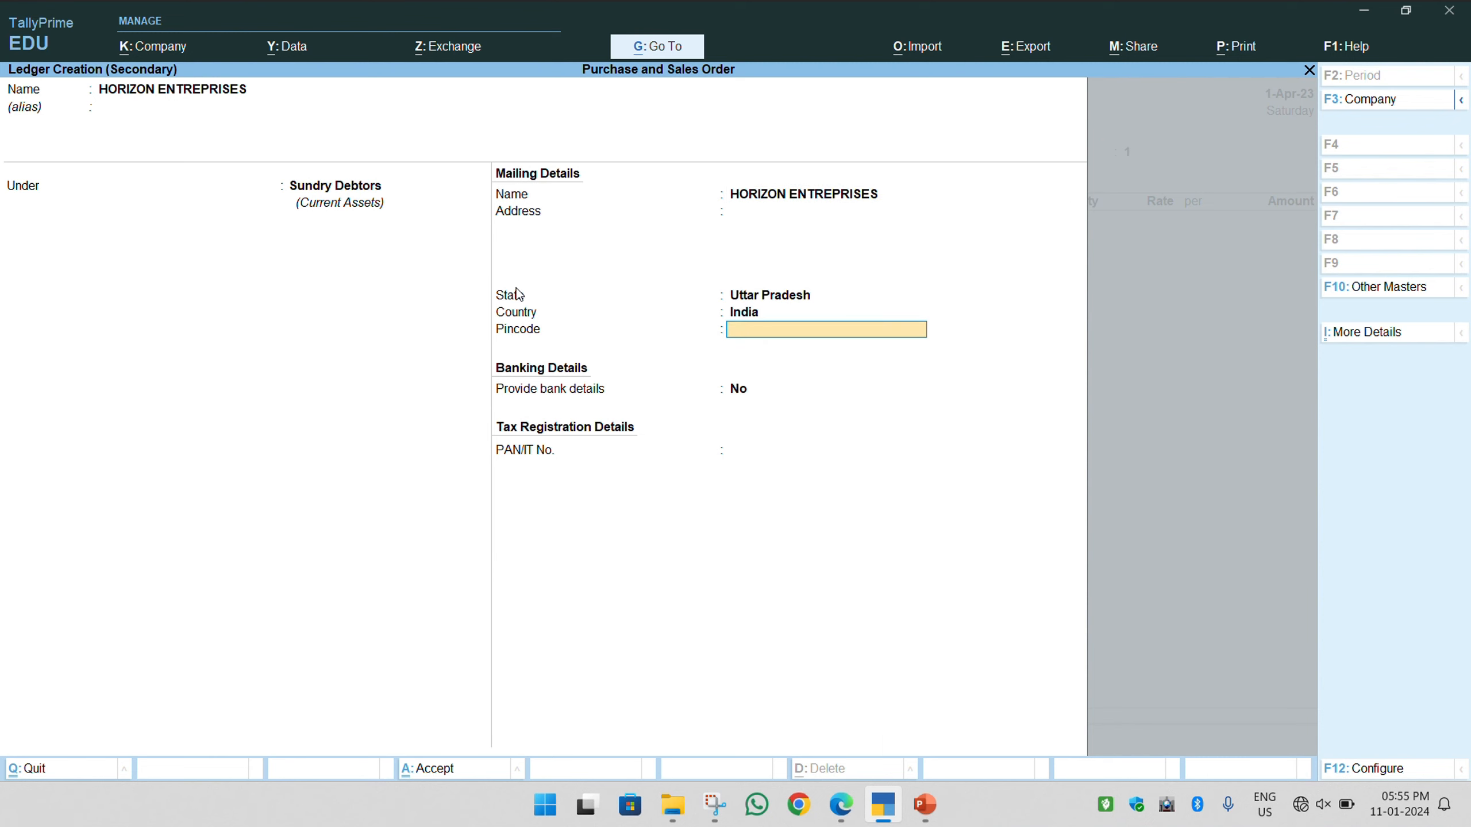
pyautogui.press('Return')
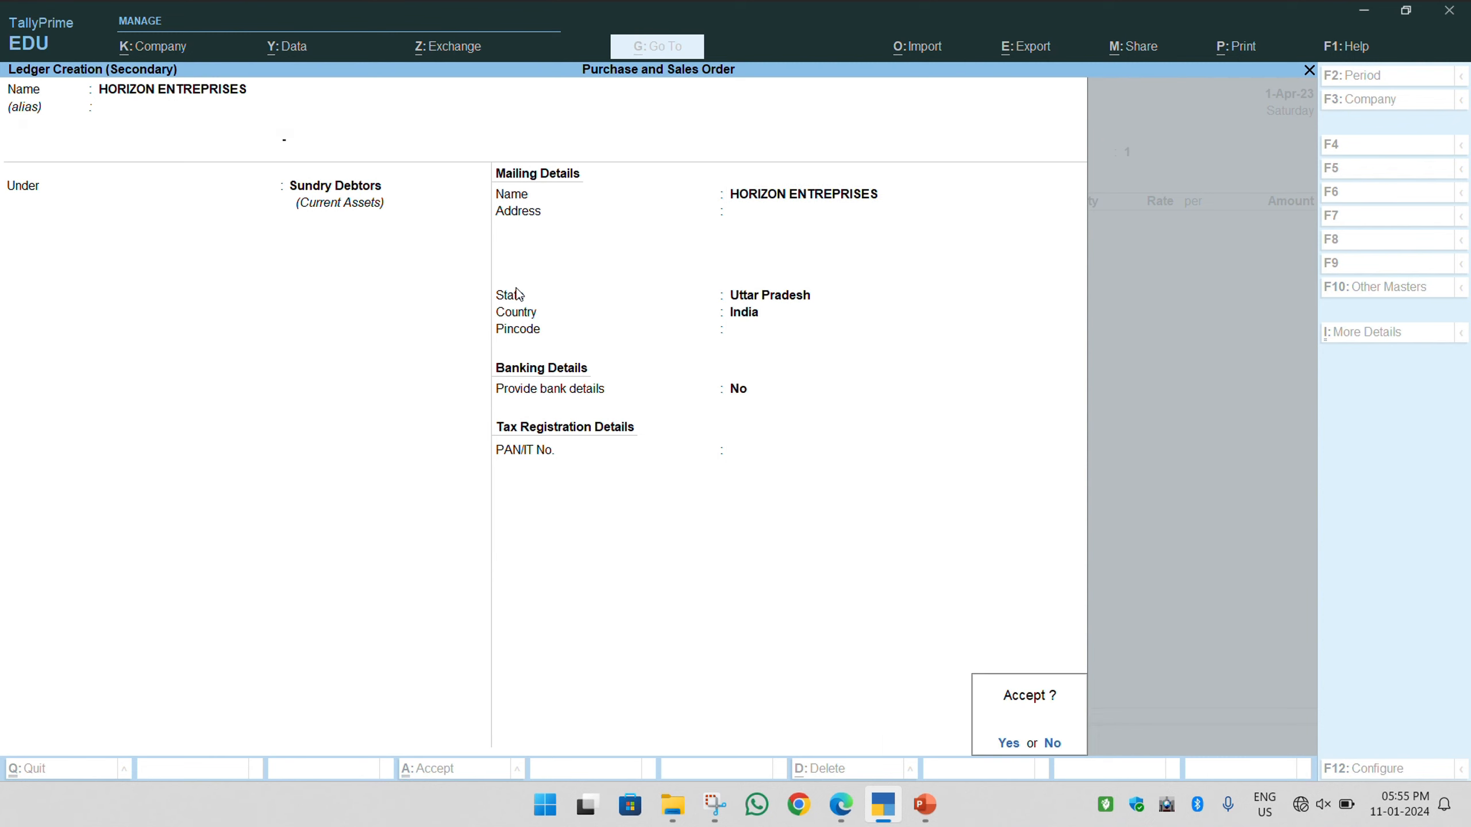
pyautogui.press('Return')
# Leave the sales order's payment and dispatch details blank and accept the default party details
pyautogui.press('Return')
pyautogui.press('Return')
pyautogui.press('Return')
pyautogui.press('Return')
pyautogui.press('Return')
pyautogui.press('Return')
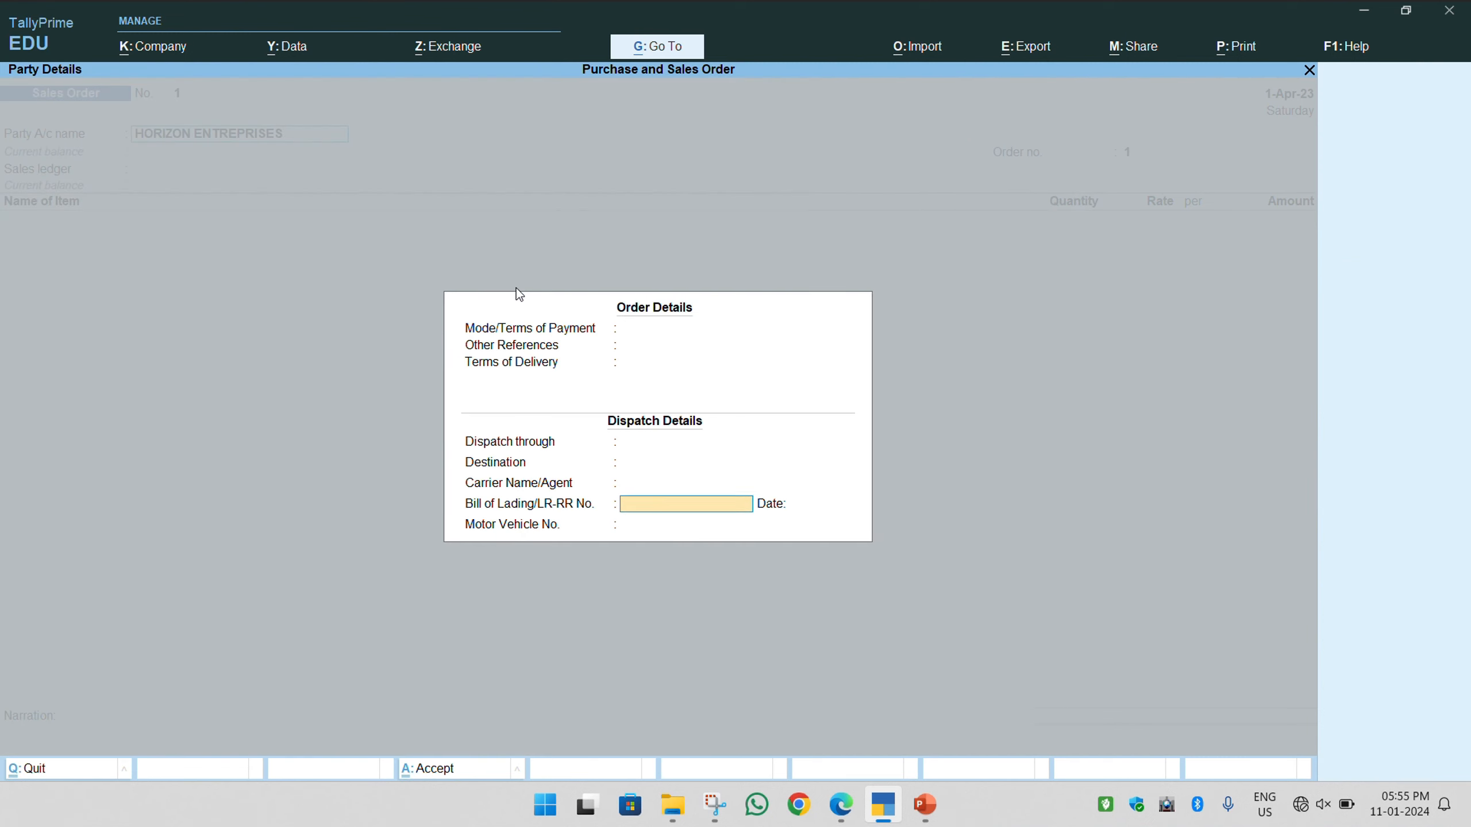
pyautogui.press('Return')
pyautogui.press('Return')
pyautogui.press('Return')
pyautogui.press('Return')
pyautogui.press('Return')
pyautogui.press('Return')
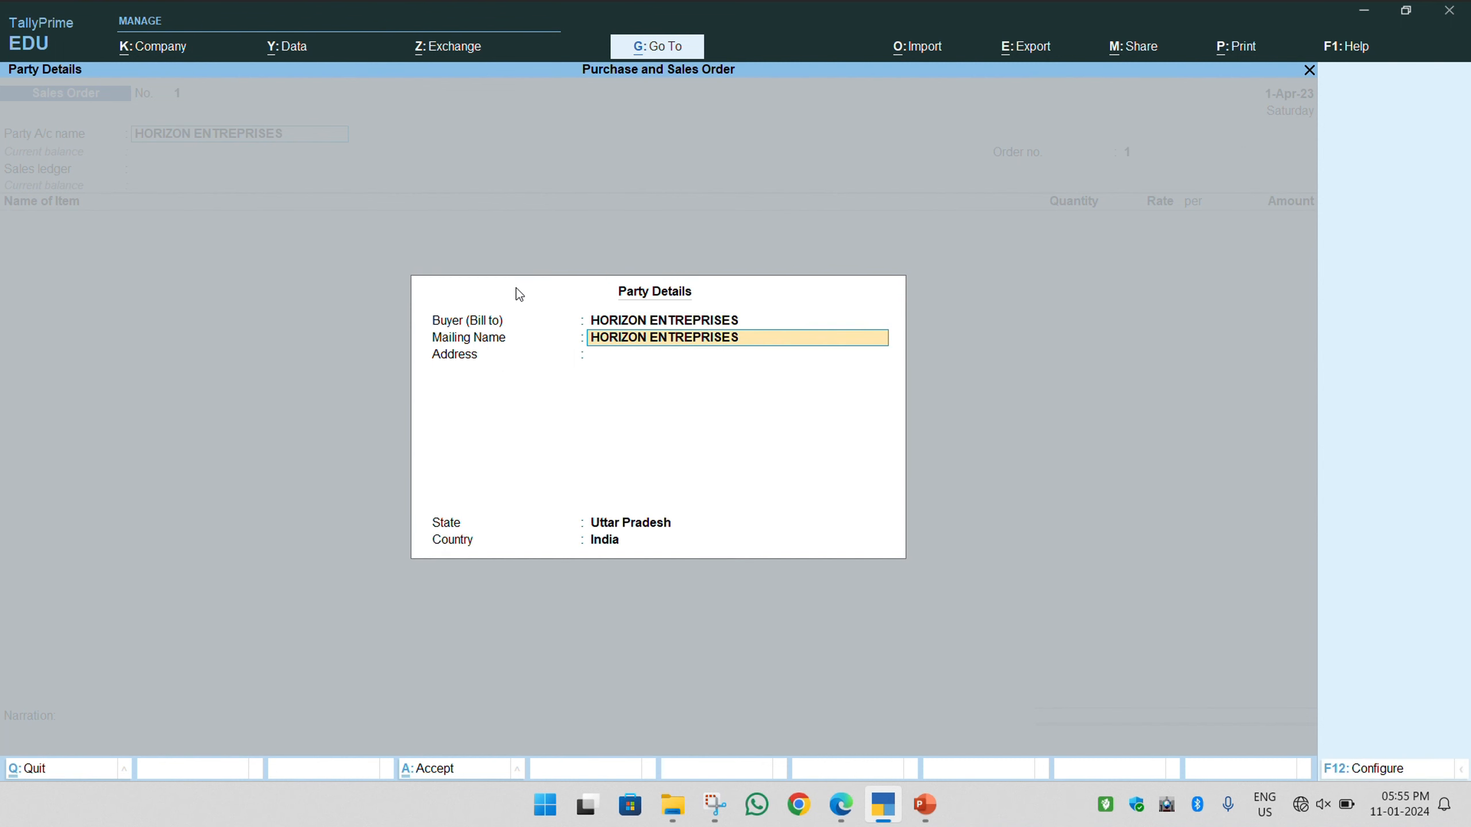
pyautogui.press('Return')
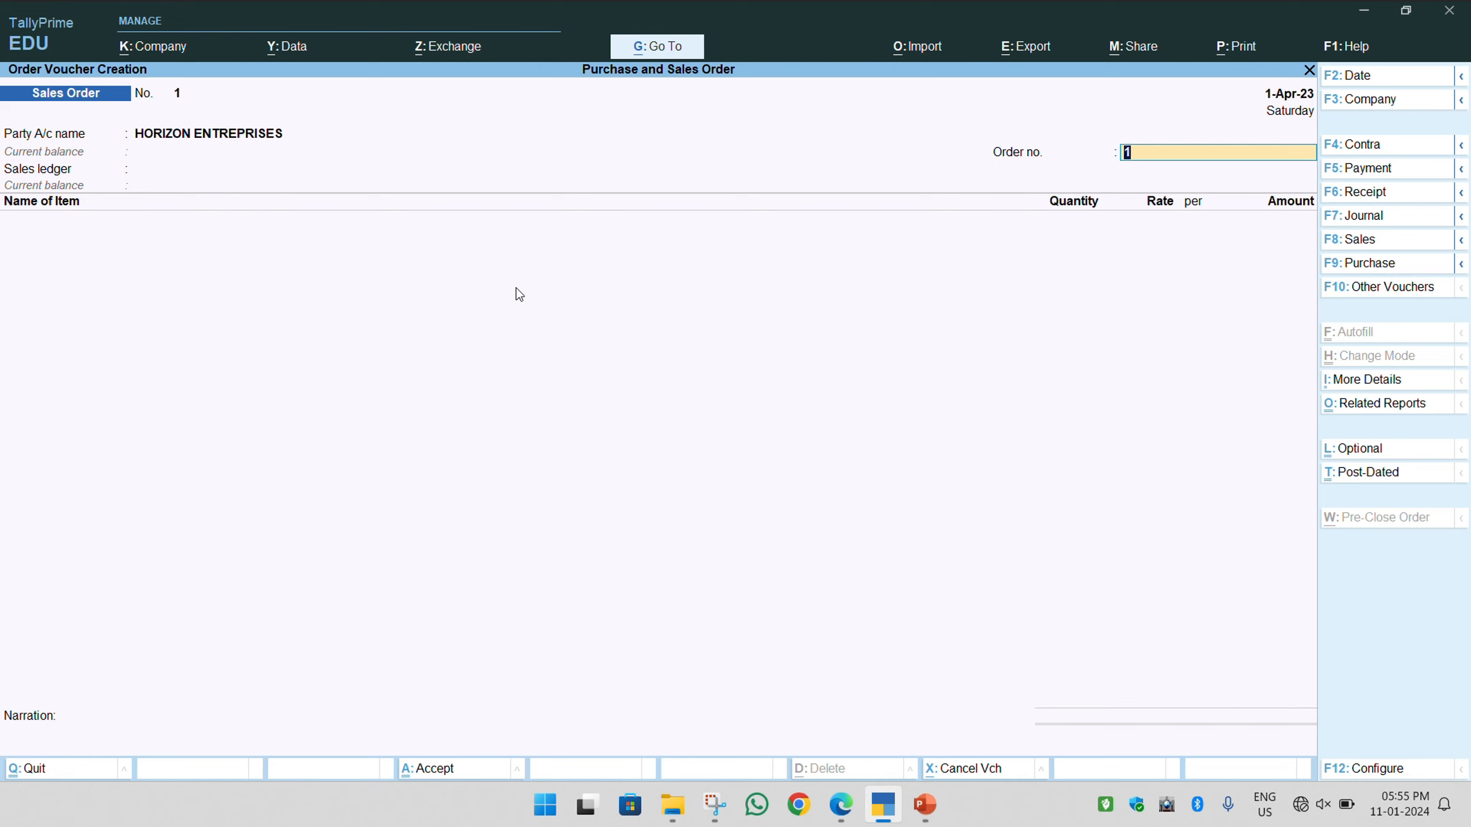
# Set the order number to HE-02 and create a SALES ledger under Sales Accounts for the order
pyautogui.write('HE-02')
pyautogui.press('Return')
pyautogui.hotkey('alt', 'c')
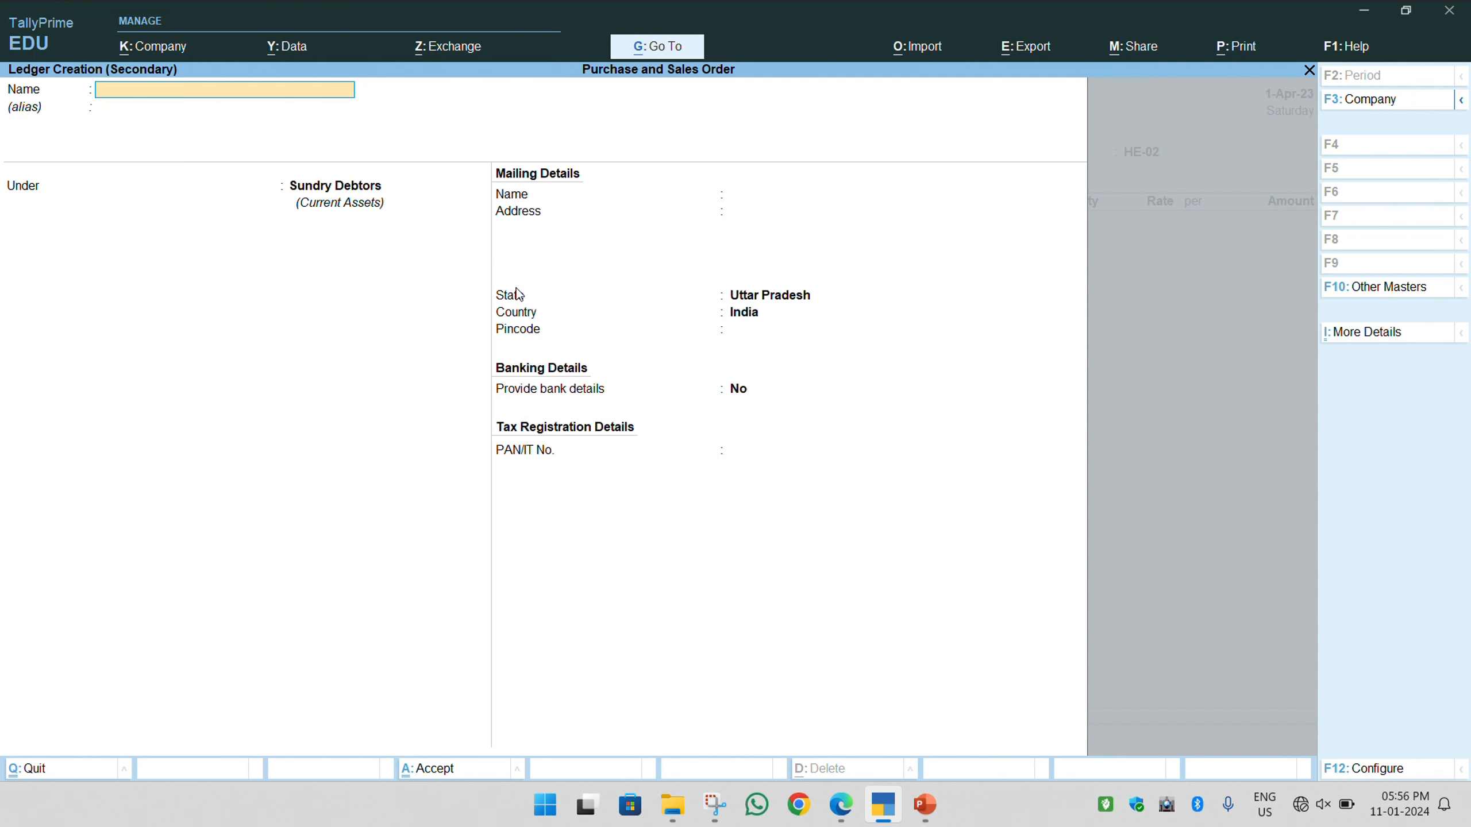
pyautogui.write('SALES')
pyautogui.press('Return')
pyautogui.write('Sa')
pyautogui.press('Return')
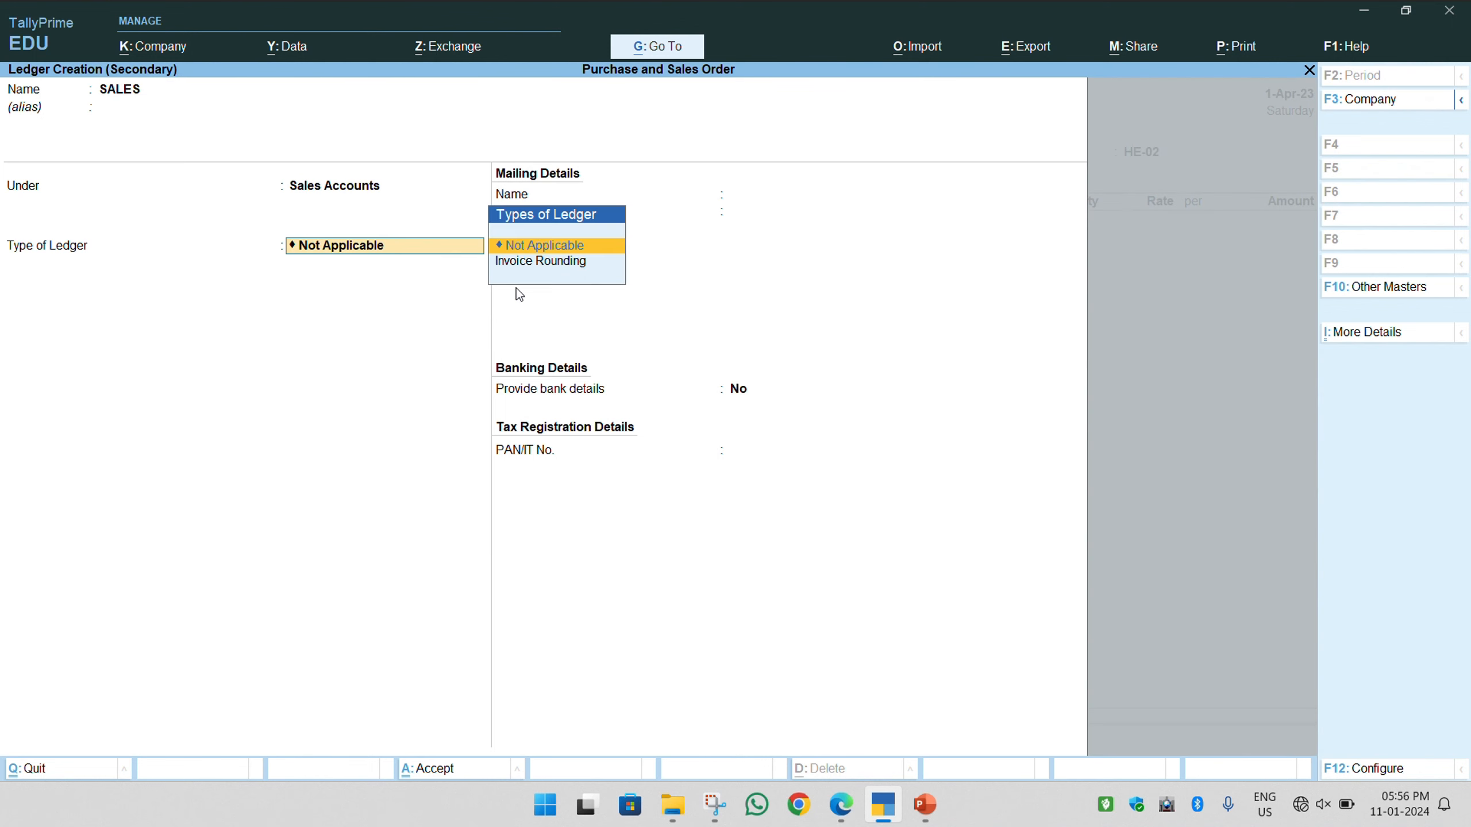
pyautogui.hotkey('ctrl', 'a')
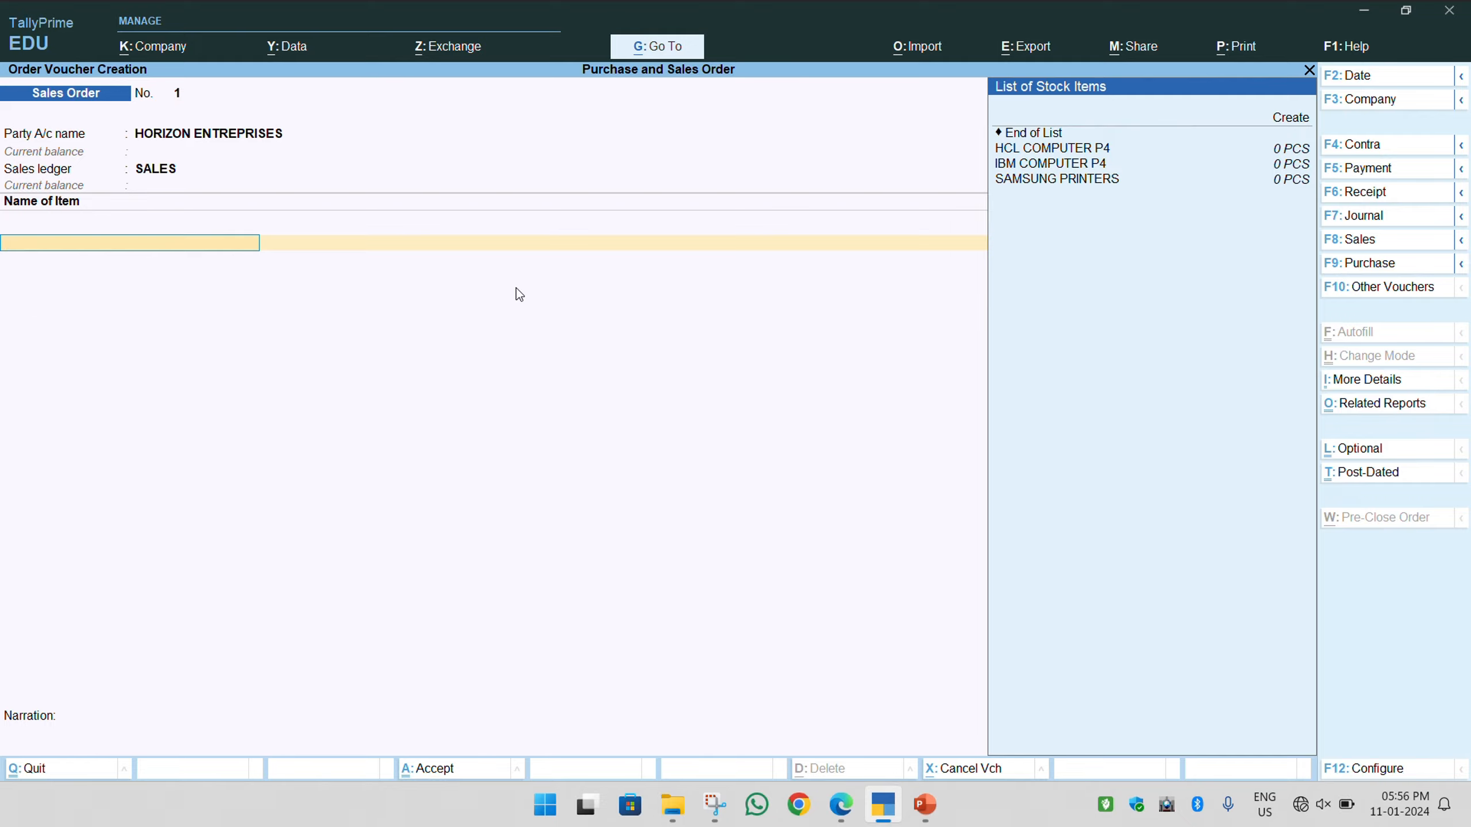
# Following the assignment PDF, add HCL COMPUTER P4 with 5 PCS at a rate of 13,500, keeping the default due date
pyautogui.hotkey('alt', 'Tab')
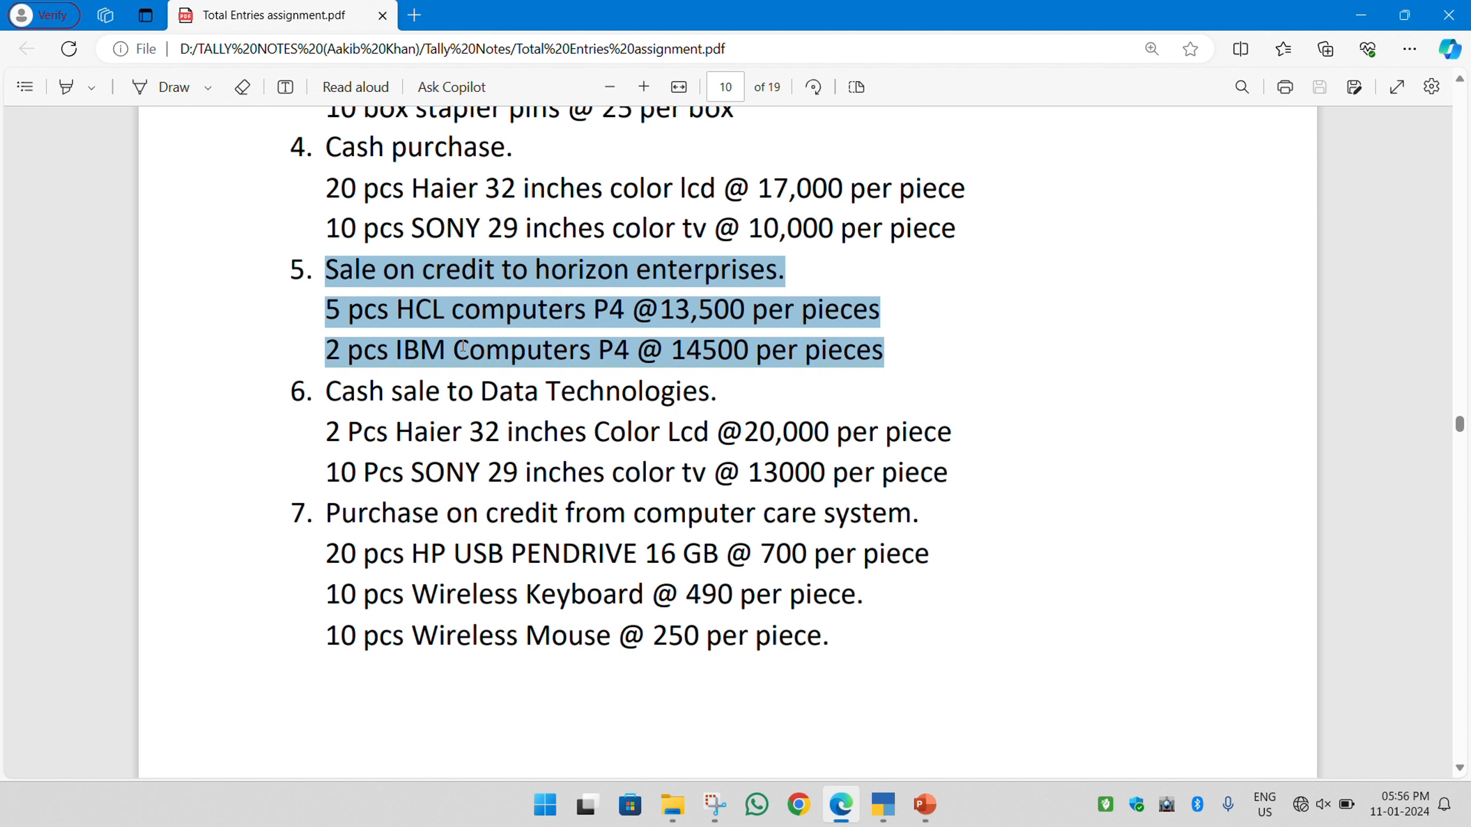
pyautogui.hotkey('alt', 'Tab')
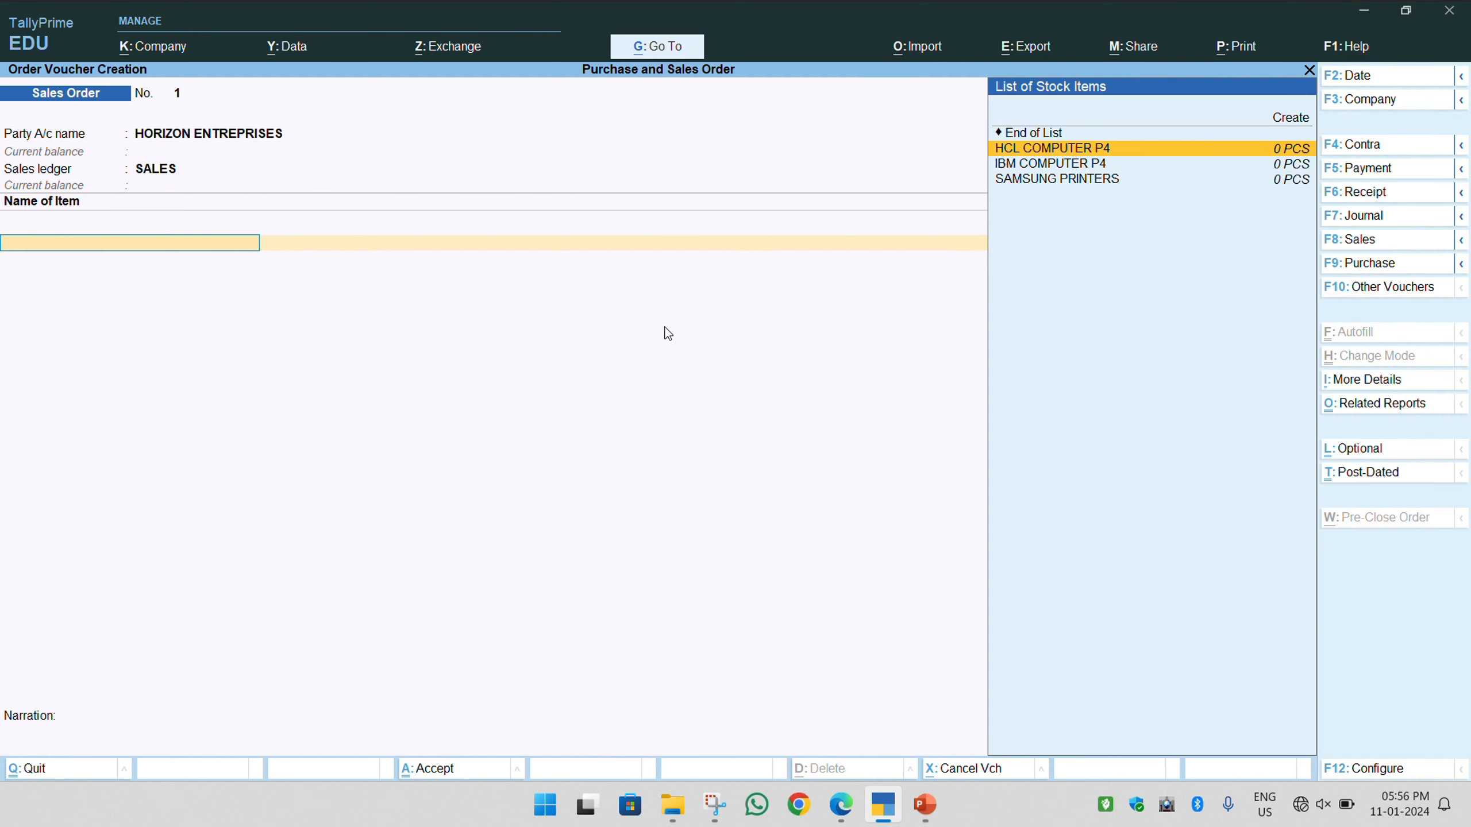
pyautogui.press('Return')
pyautogui.press('Return')
pyautogui.write('5')
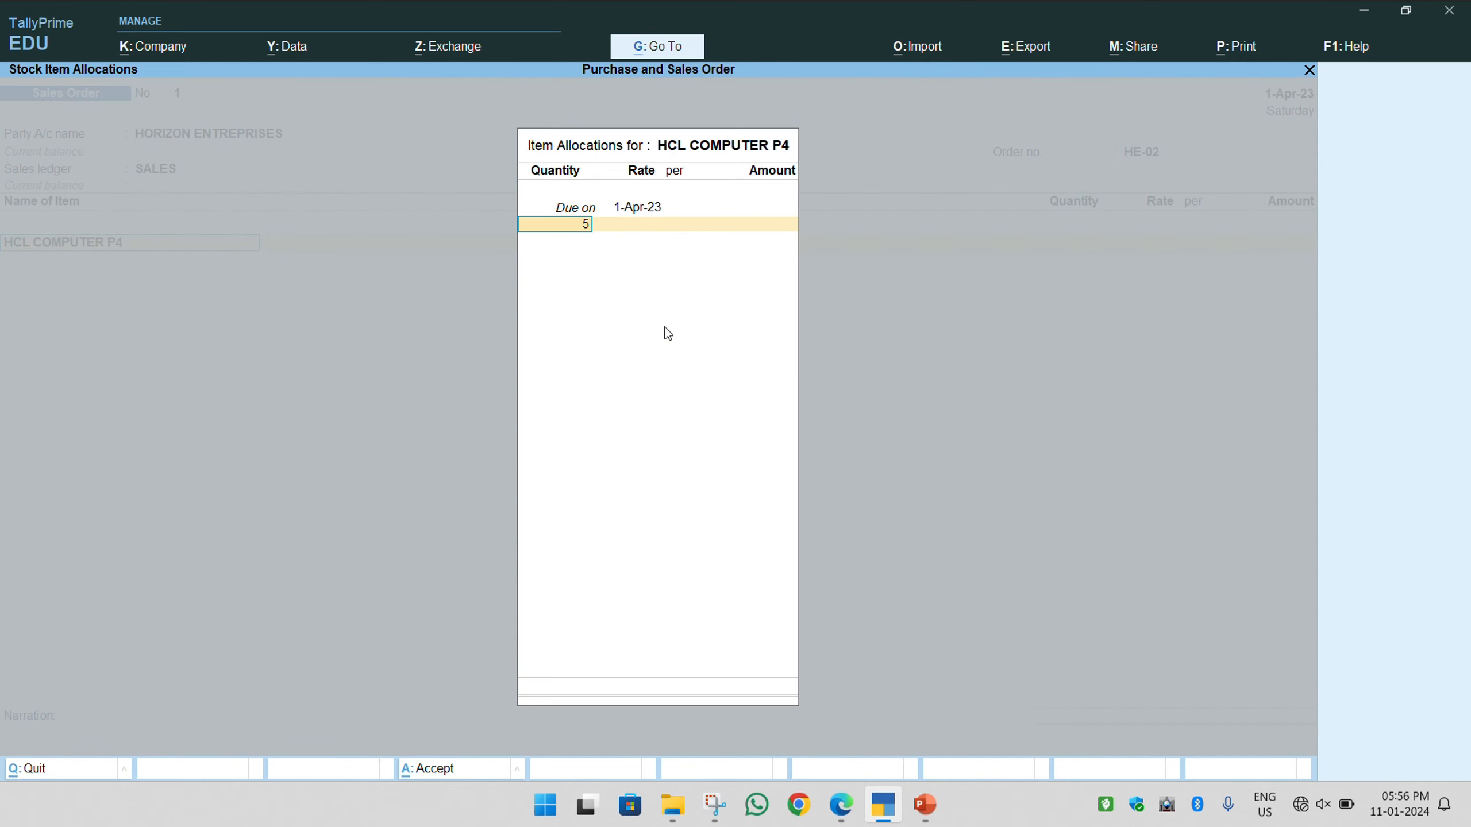
pyautogui.press('Return')
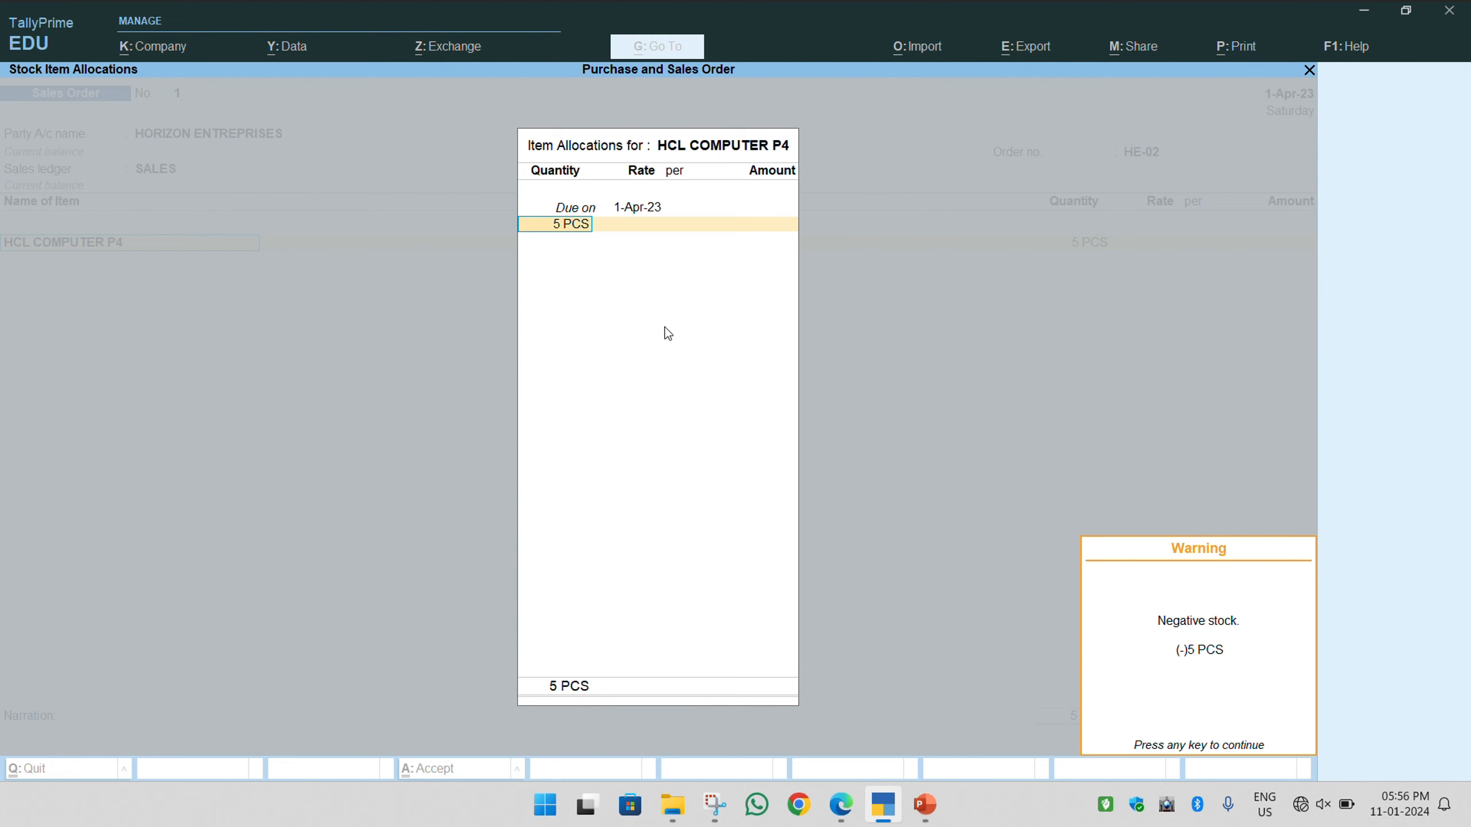
pyautogui.press('Return')
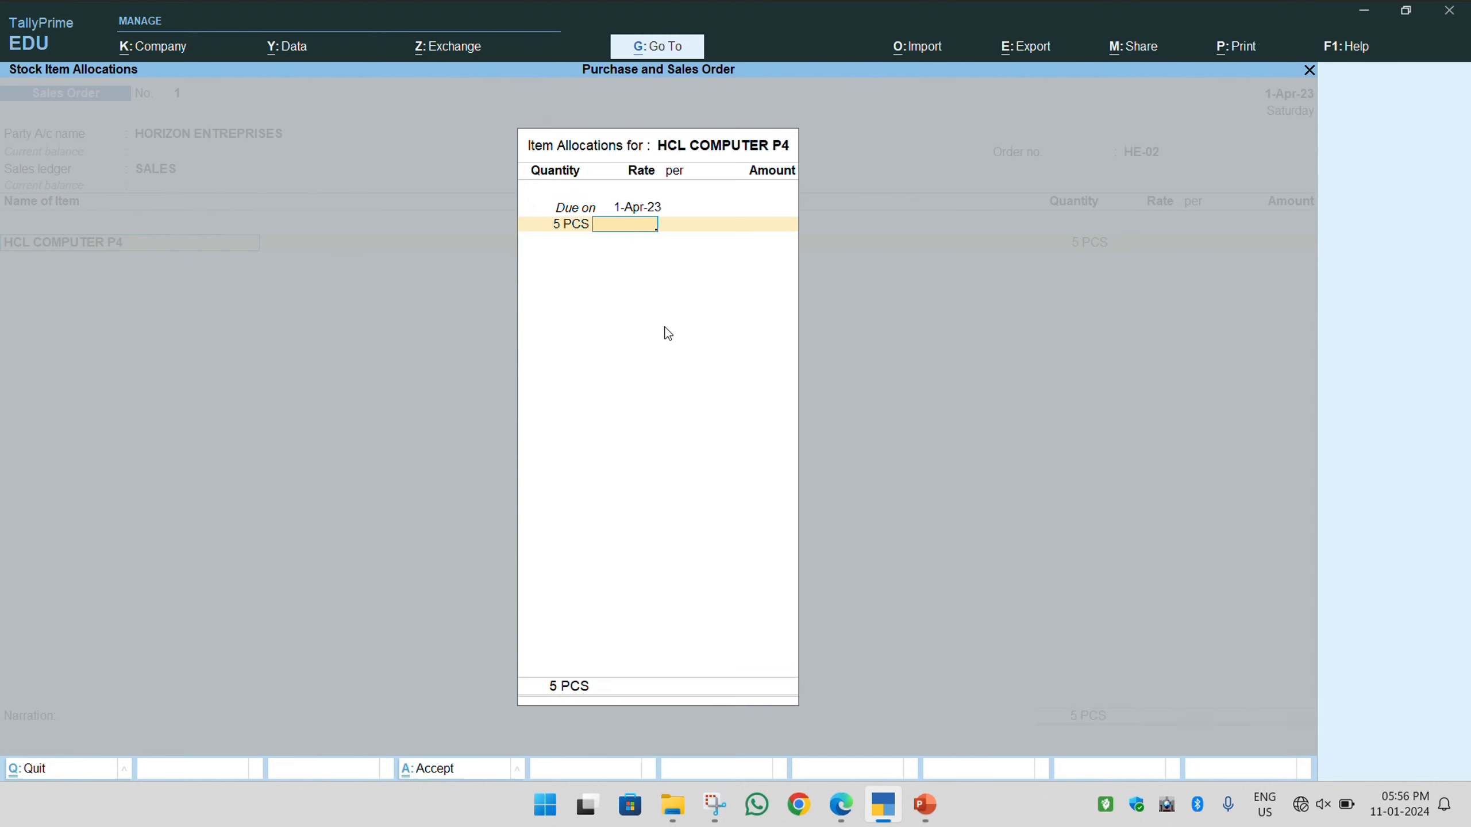
pyautogui.write('13500')
pyautogui.press('Return')
pyautogui.press('Return')
pyautogui.press('Return')
pyautogui.press('Return')
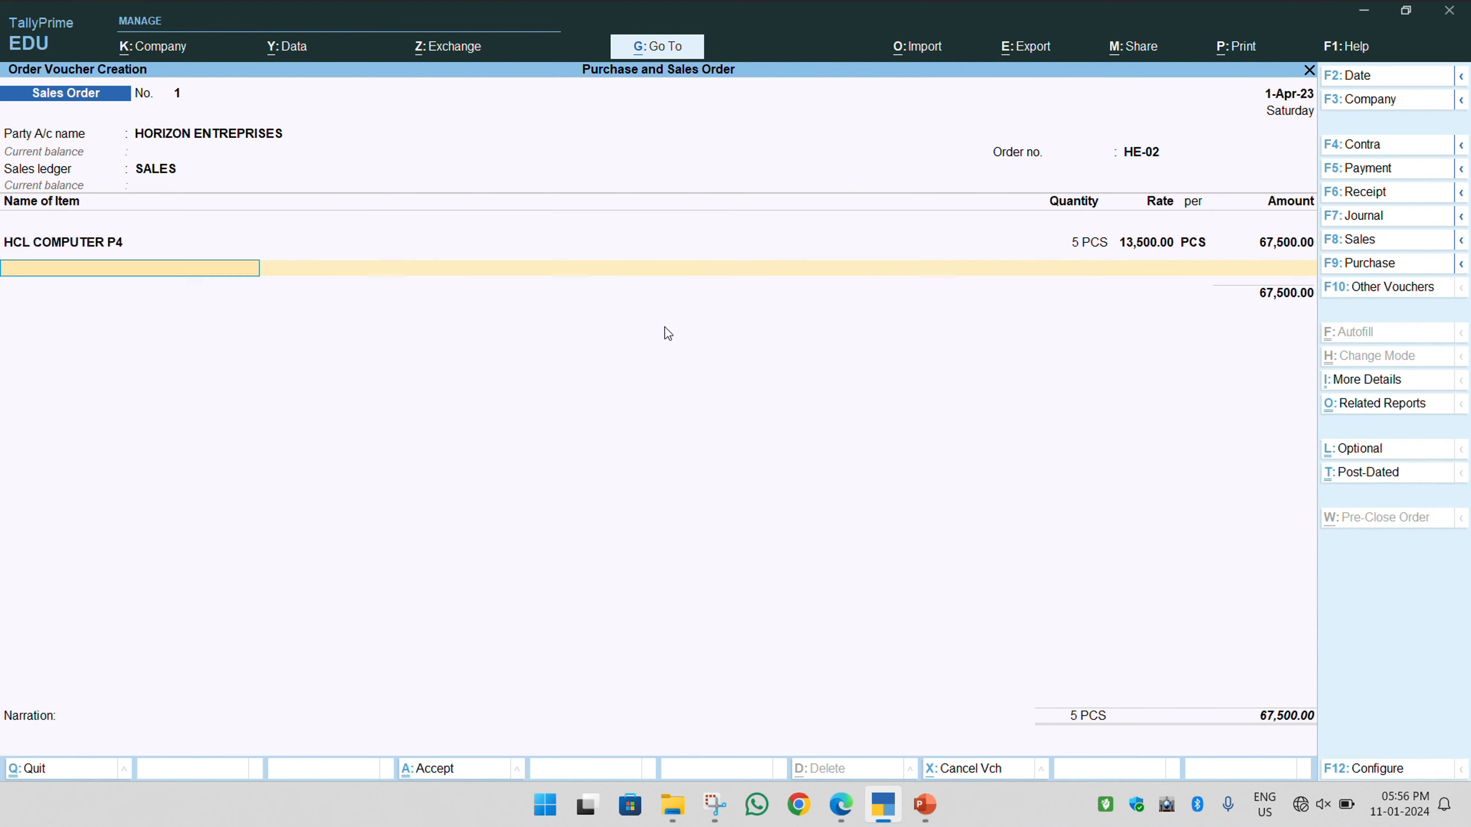
# Add IBM COMPUTER P4 with 2 PCS at a rate of 14,500, checking the quantity and rate in the assignment PDF
pyautogui.write('ibm')
pyautogui.press('Return')
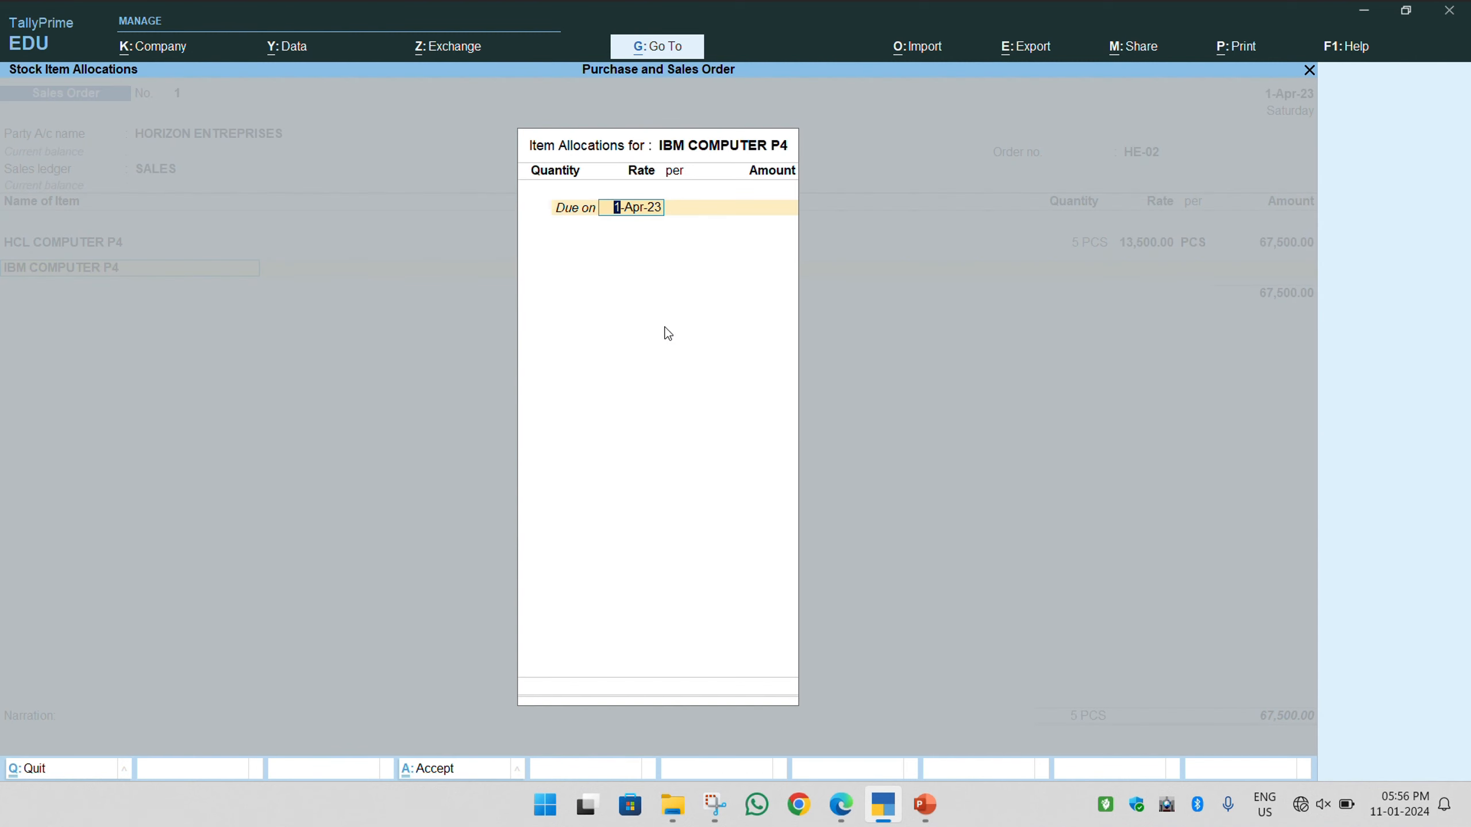
pyautogui.write('10')
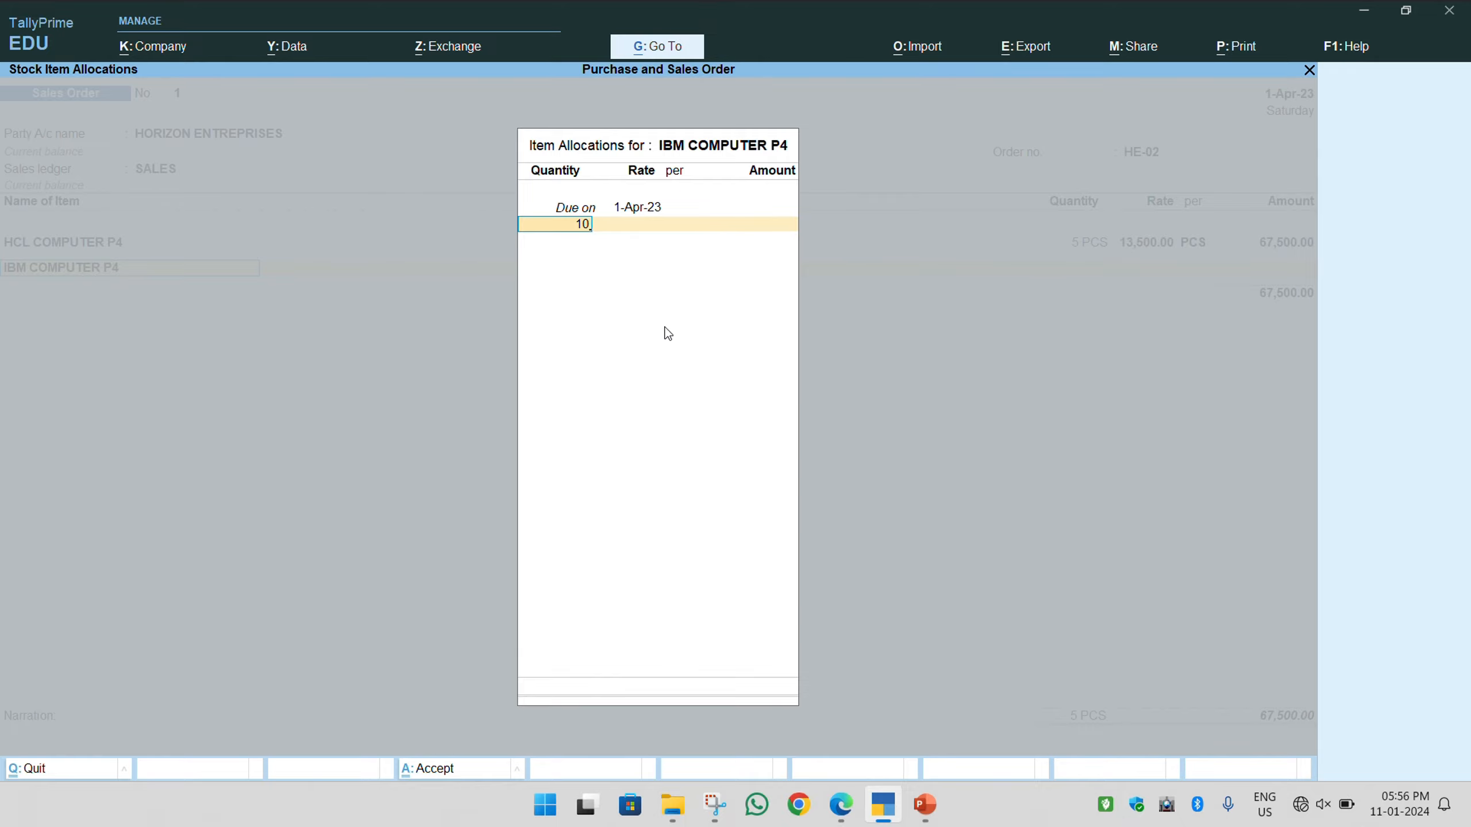
pyautogui.hotkey('alt', 'Tab')
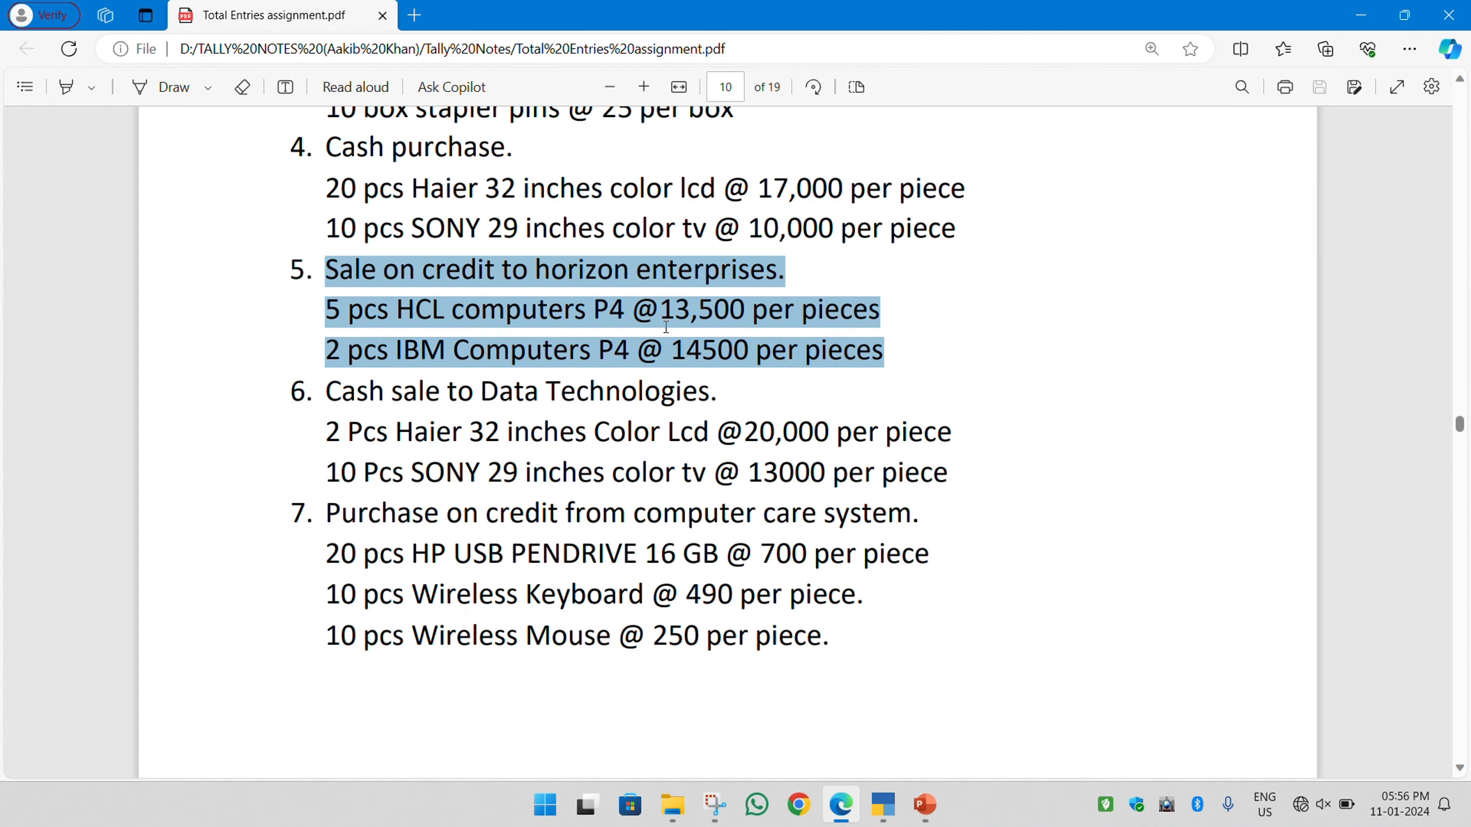
pyautogui.hotkey('alt', 'Tab')
pyautogui.press('BackSpace')
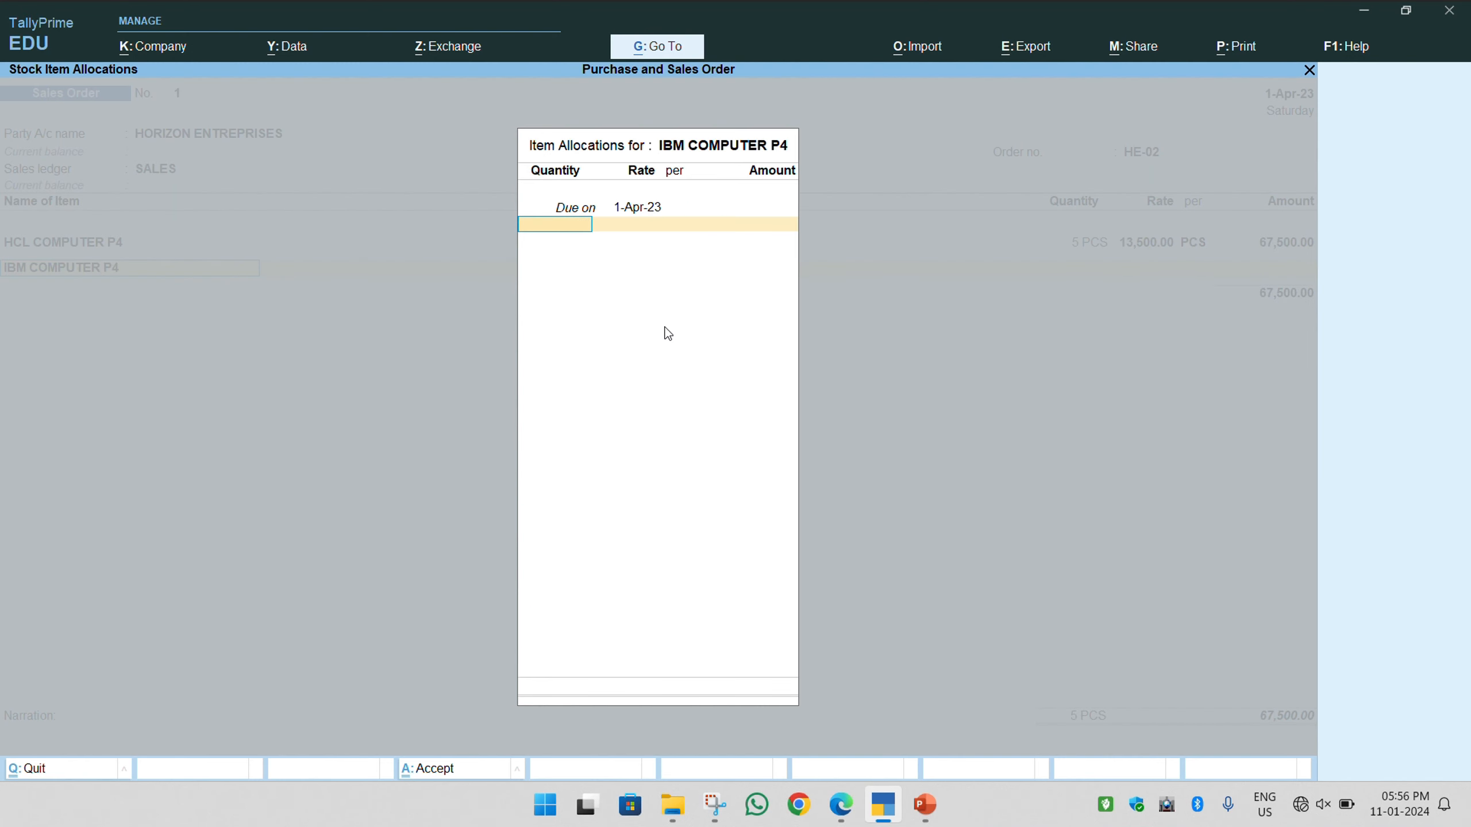
pyautogui.write('2')
pyautogui.press('Return')
pyautogui.hotkey('alt', 'Tab')
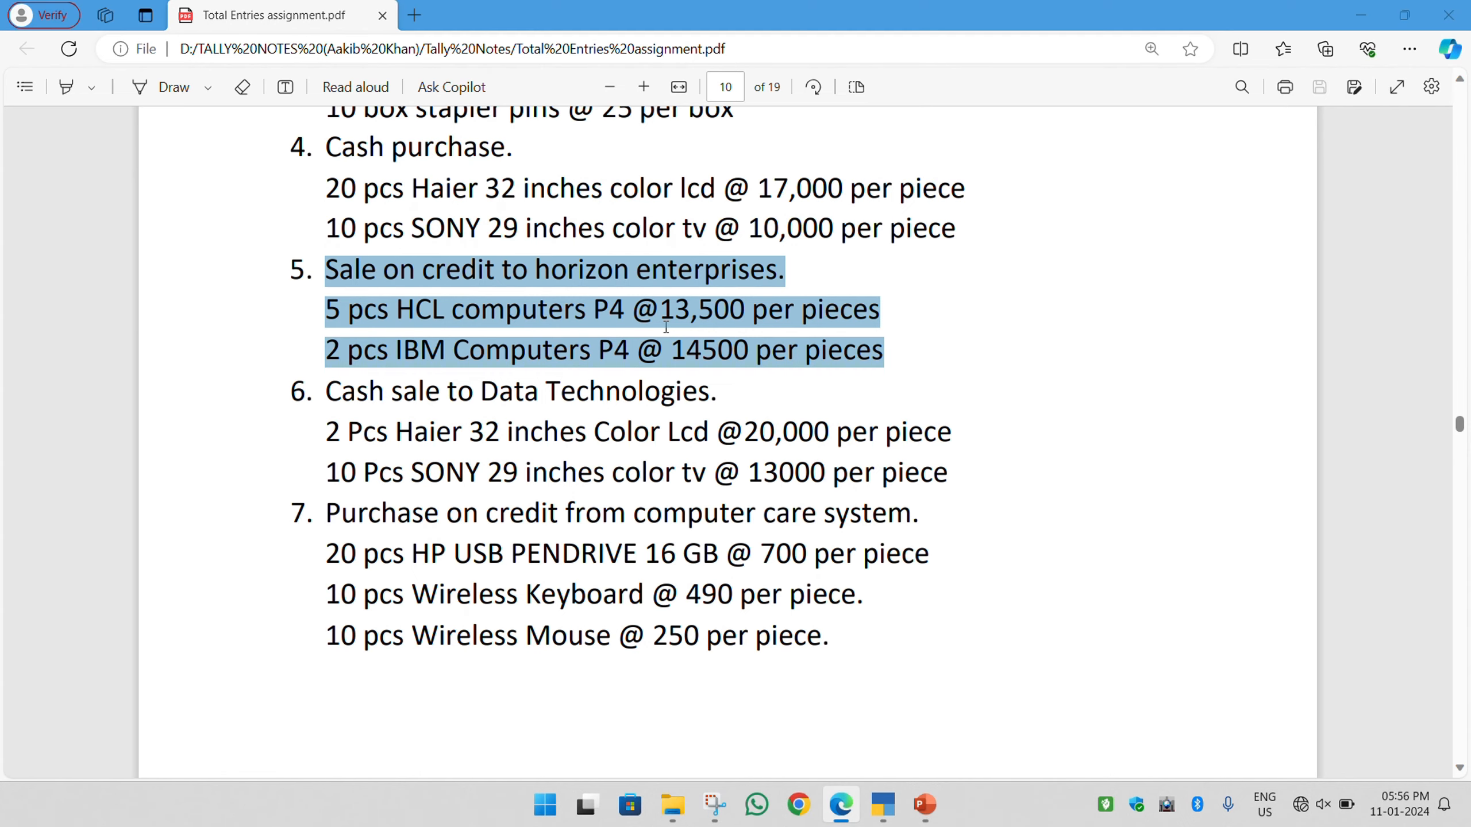
pyautogui.hotkey('alt', 'Tab')
pyautogui.write('14500')
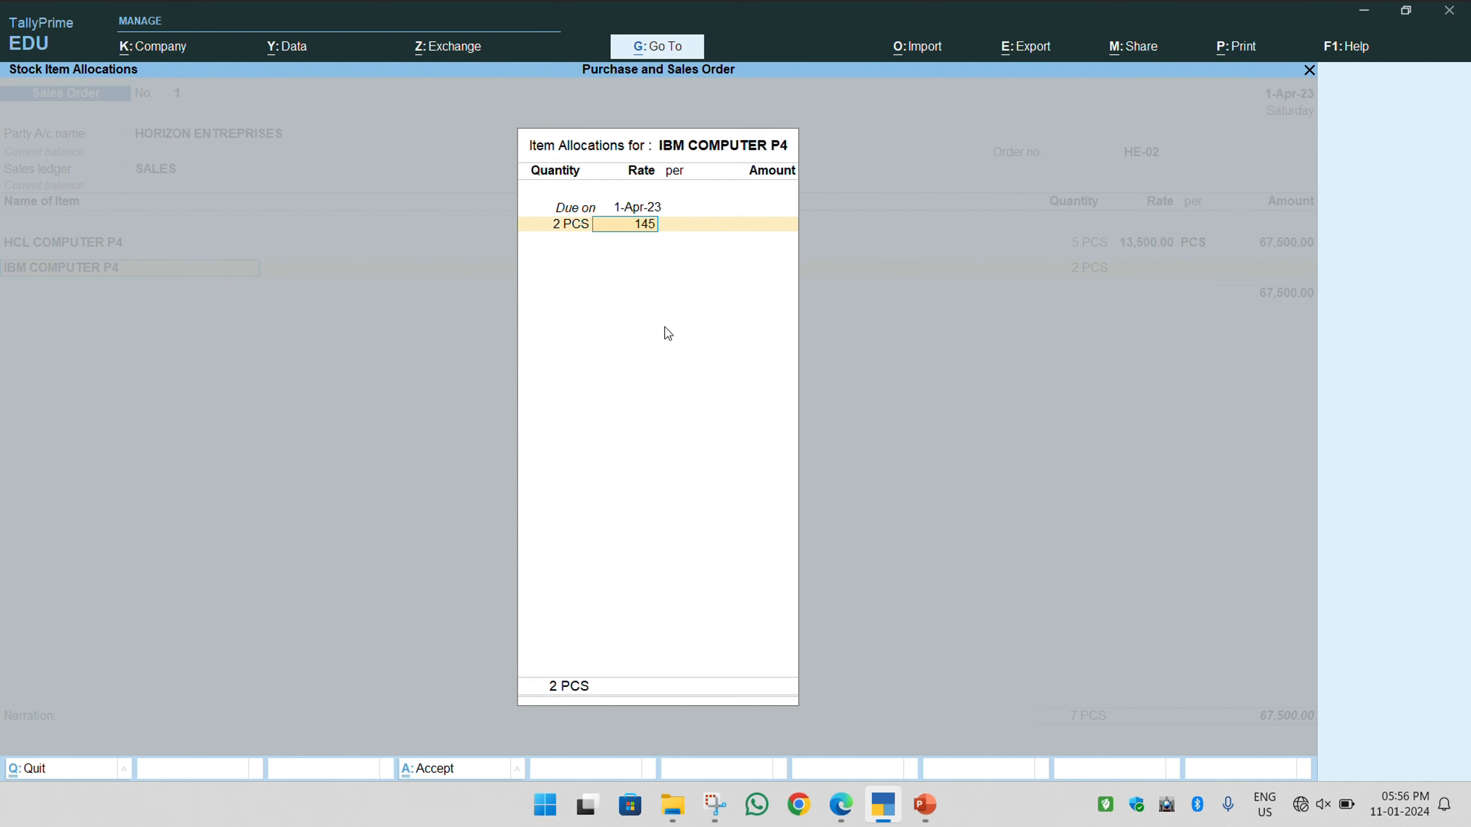
pyautogui.press('Return')
pyautogui.press('Return')
pyautogui.press('Return')
pyautogui.press('Return')
pyautogui.press('Return')
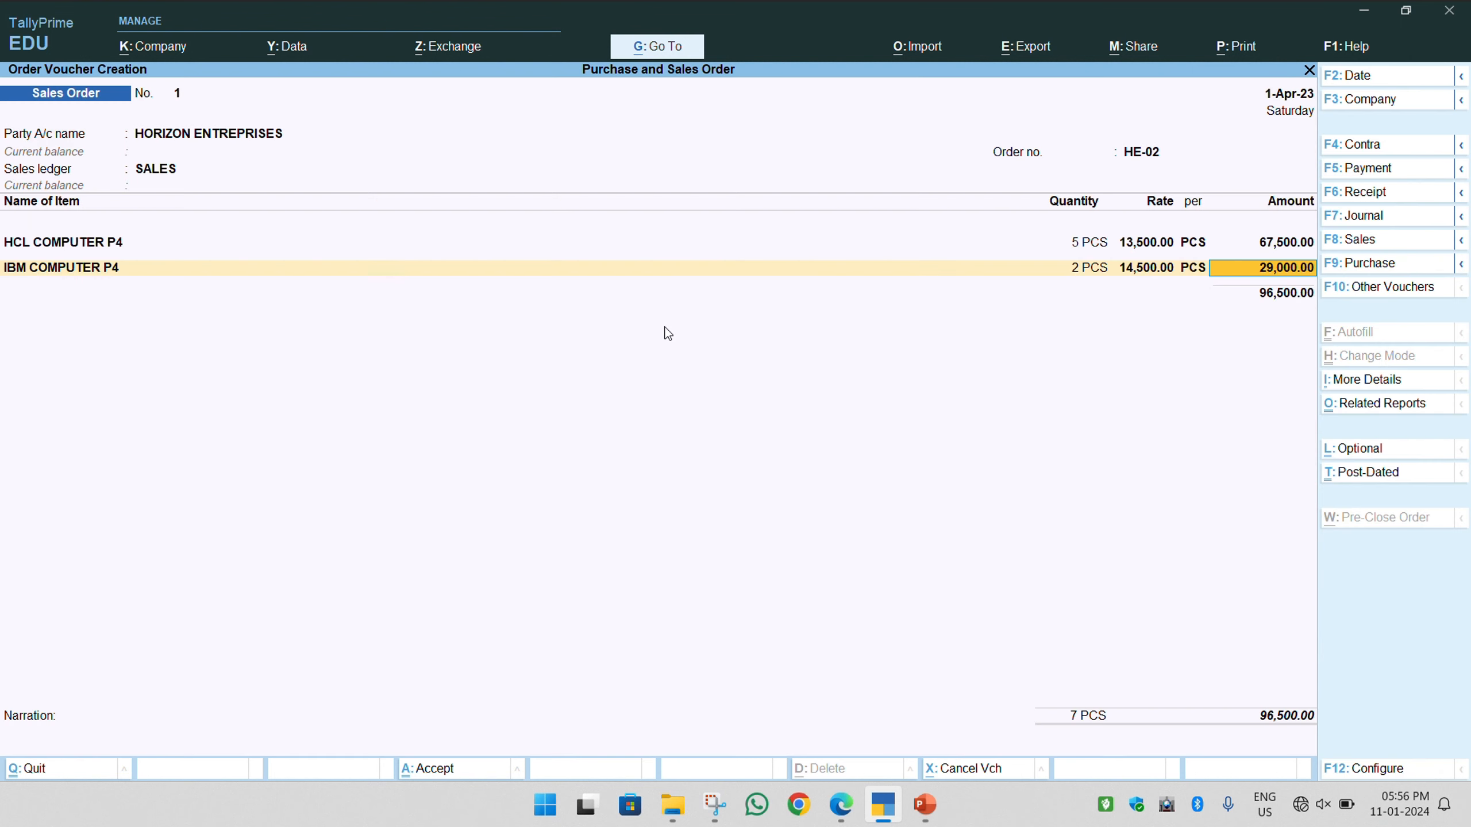
# End the item list, leave the narration blank, save the sales order and return to the Gateway of Tally
pyautogui.press('Return')
pyautogui.press('Return')
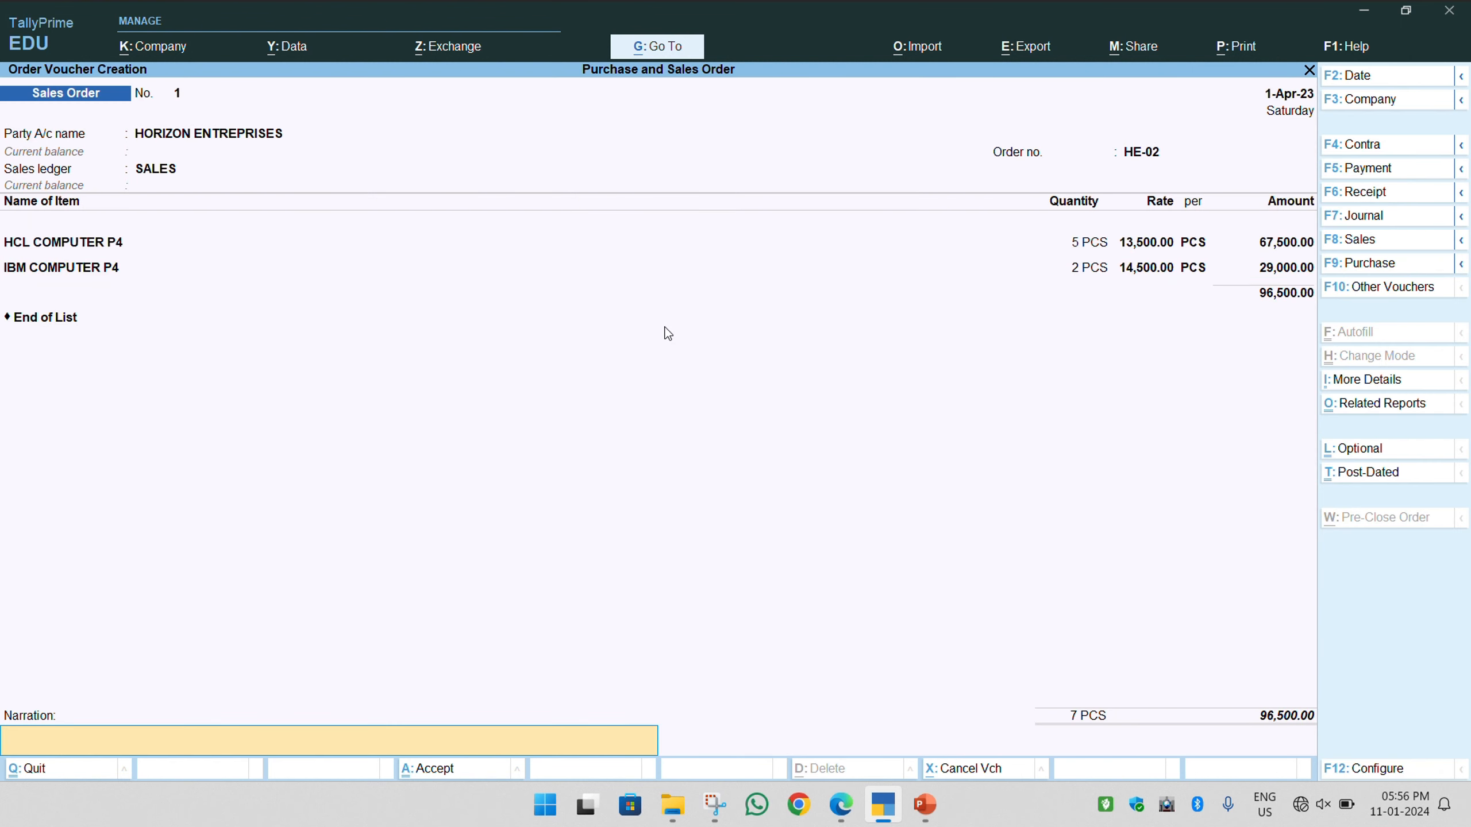
pyautogui.press('Return')
pyautogui.press('Return')
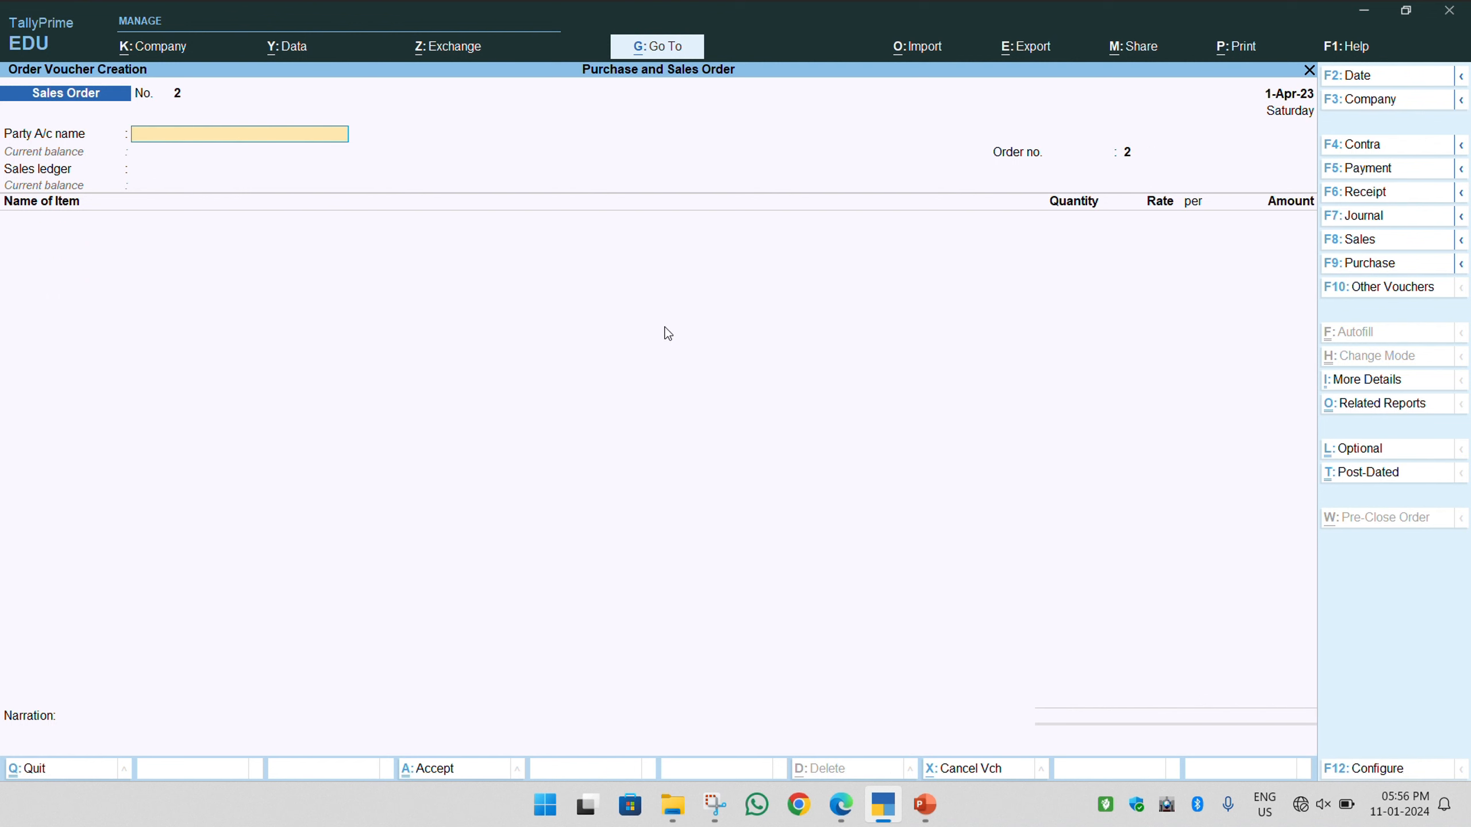
pyautogui.press('Escape')
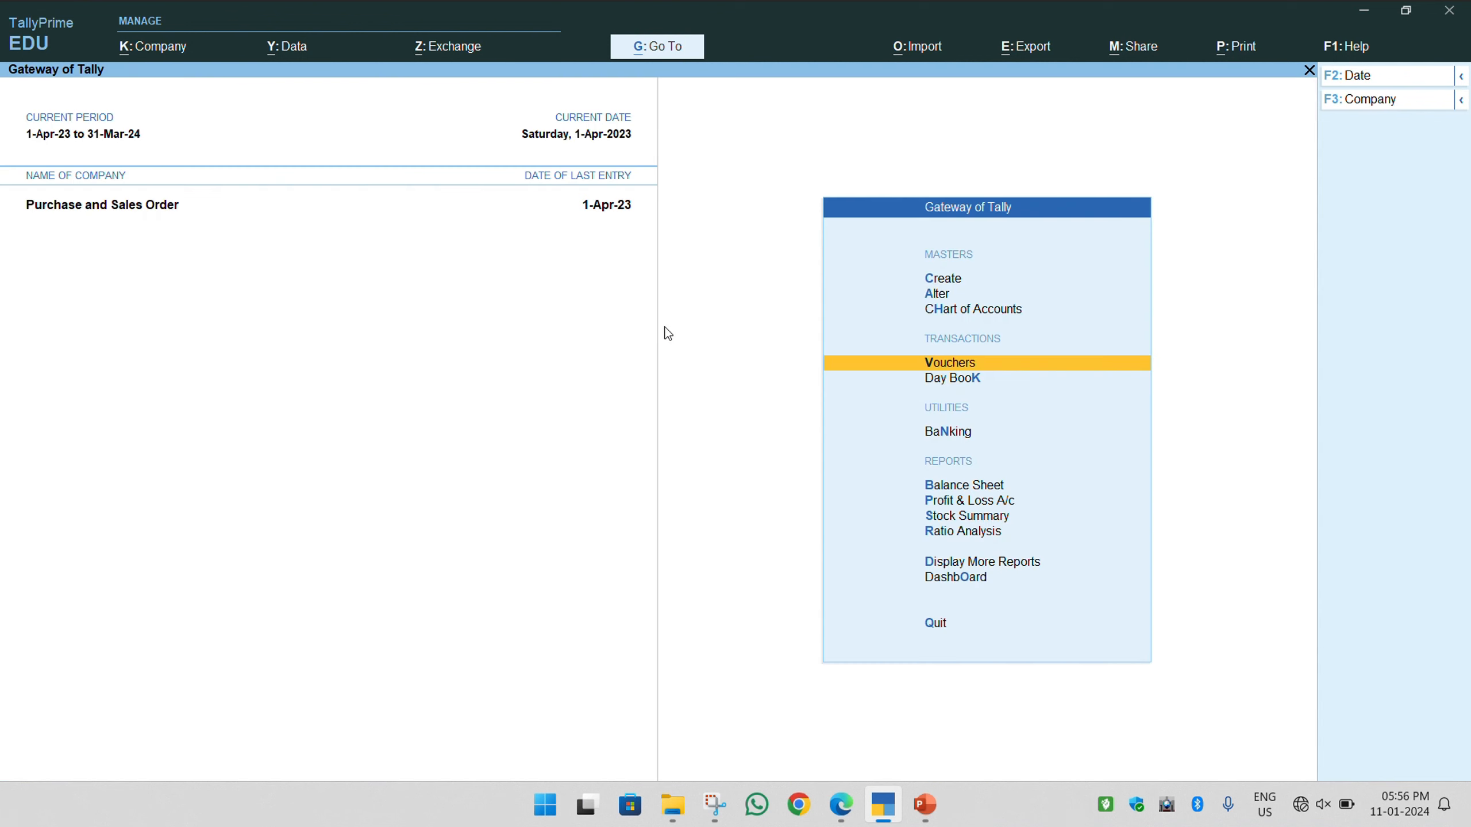
# Open the Statements of Inventory from the additional reports to reach the order outstandings
pyautogui.press('Escape')
pyautogui.press('Escape')
pyautogui.press('Down')
pyautogui.press('Down')
pyautogui.press('Down')
pyautogui.press('Down')
pyautogui.press('Down')
pyautogui.press('Down')
pyautogui.press('Down')
pyautogui.press('Down')
pyautogui.press('Down')
pyautogui.press('Return')
pyautogui.press('Down')
pyautogui.press('Down')
pyautogui.press('Down')
pyautogui.press('Down')
pyautogui.press('Down')
pyautogui.press('Down')
pyautogui.press('Down')
pyautogui.press('Return')
# View Sales Order Outstandings for All Orders and return to the Gateway of Tally
pyautogui.press('Down')
pyautogui.press('Down')
pyautogui.press('Down')
pyautogui.press('Down')
pyautogui.press('Down')
pyautogui.press('Down')
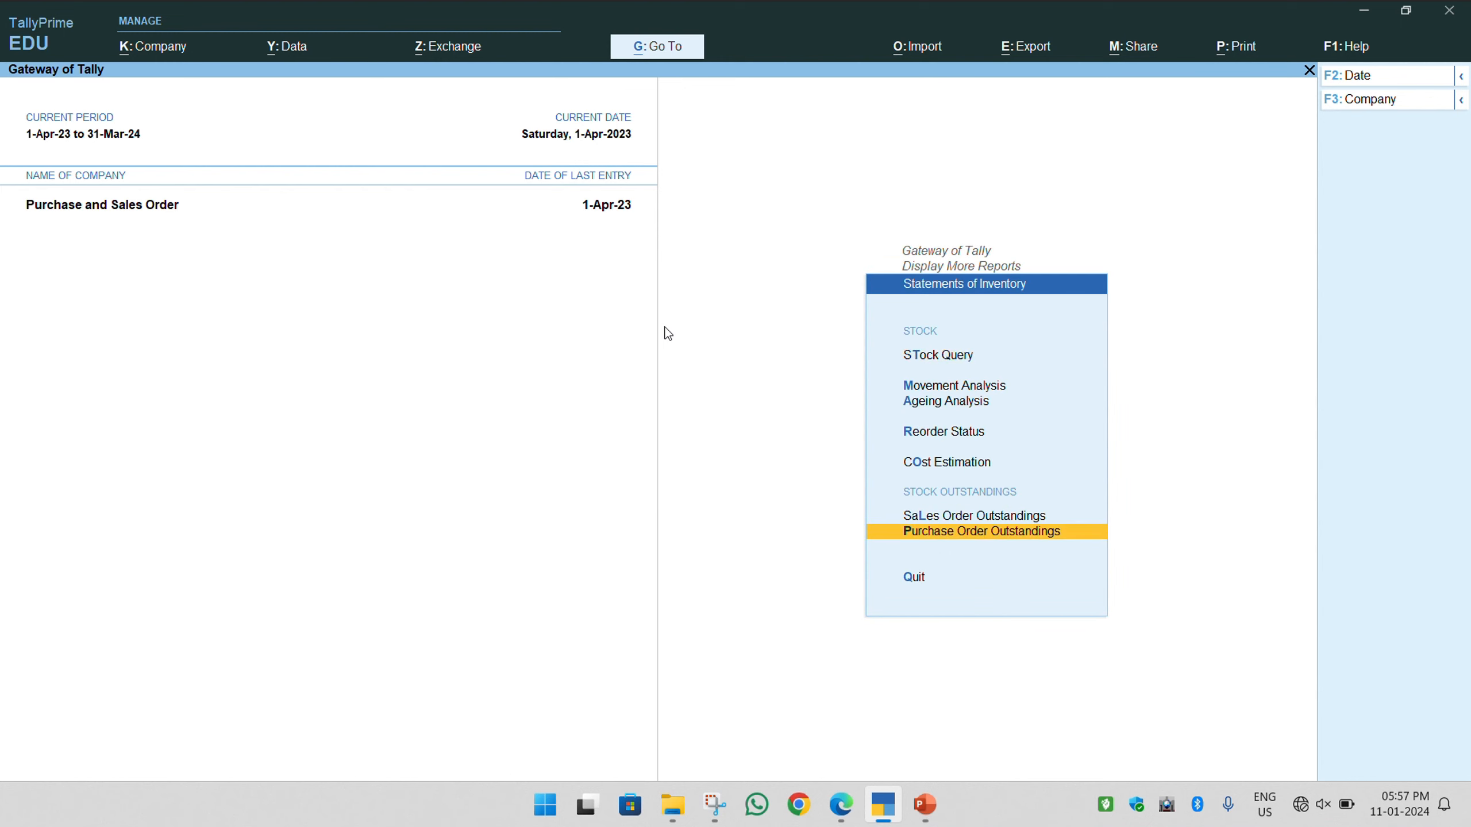
pyautogui.press('Up')
pyautogui.press('Return')
pyautogui.press('Down')
pyautogui.press('Down')
pyautogui.press('Down')
pyautogui.press('Down')
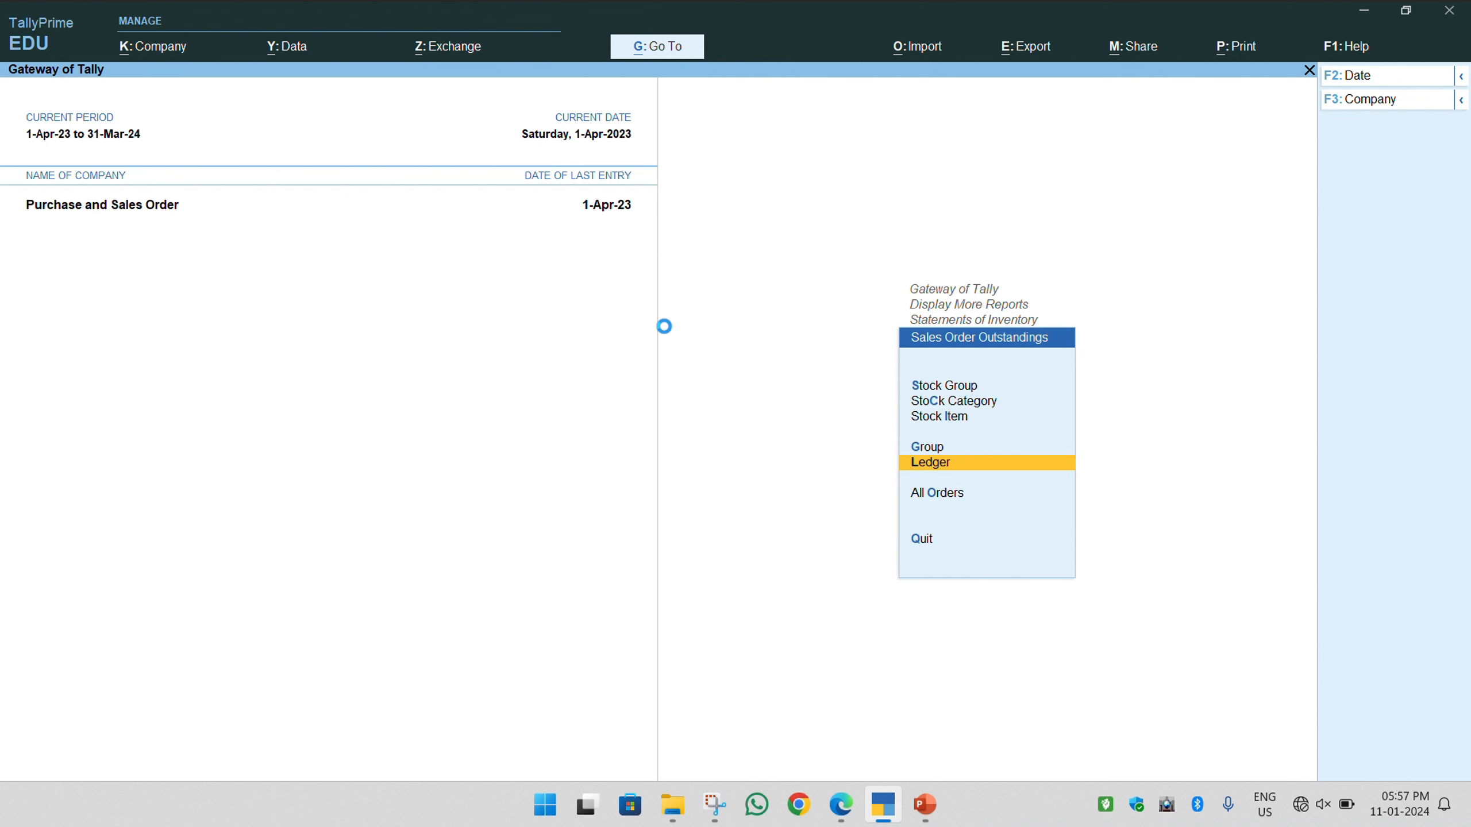
pyautogui.press('Return')
pyautogui.press('Escape')
pyautogui.press('Down')
pyautogui.press('Return')
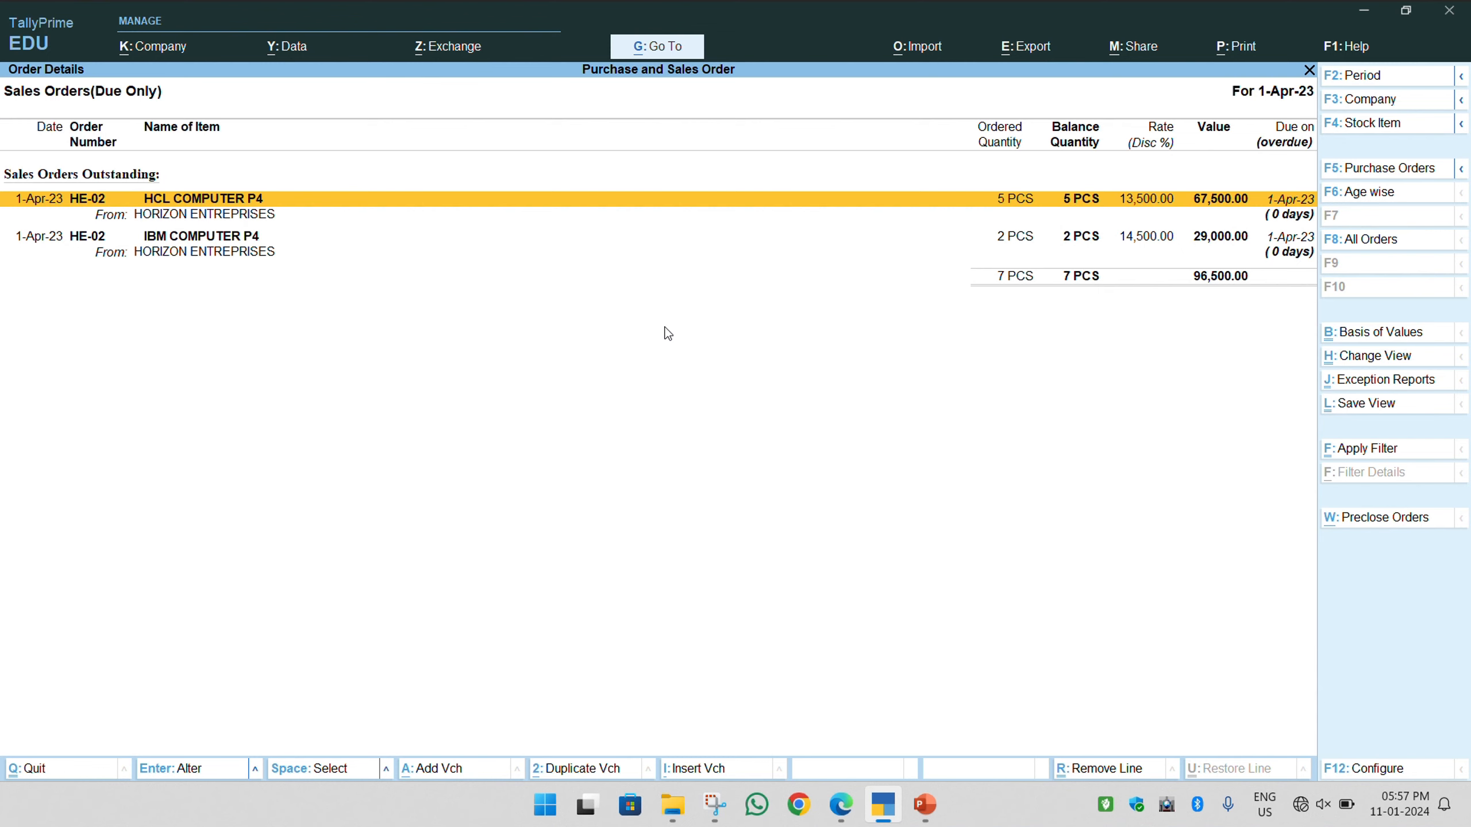
pyautogui.press('Escape')
pyautogui.press('Escape')
pyautogui.press('Escape')
pyautogui.press('Escape')
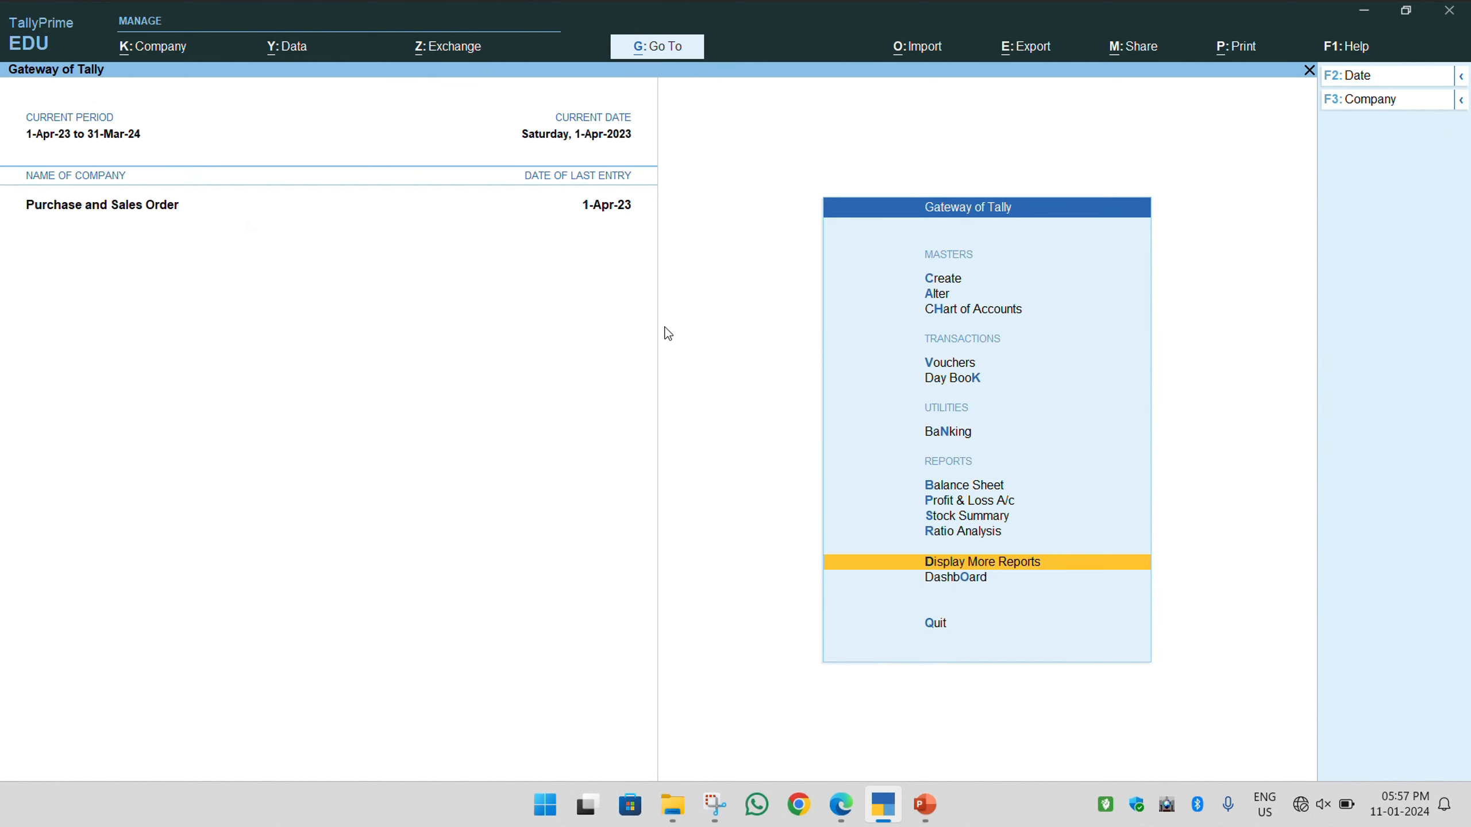
pyautogui.press('n')
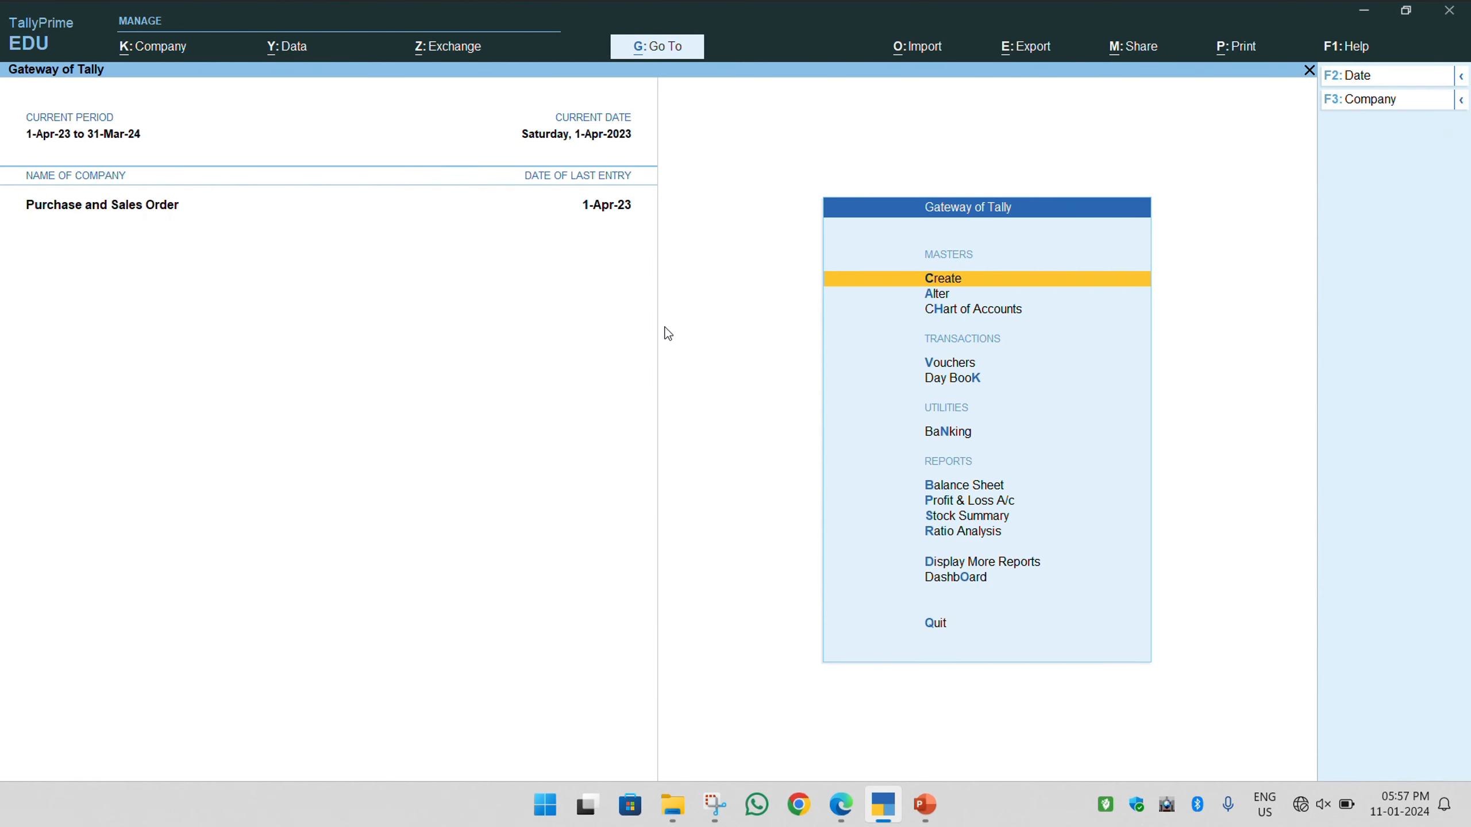
pyautogui.press('v')
pyautogui.hotkey('alt', 'F5')
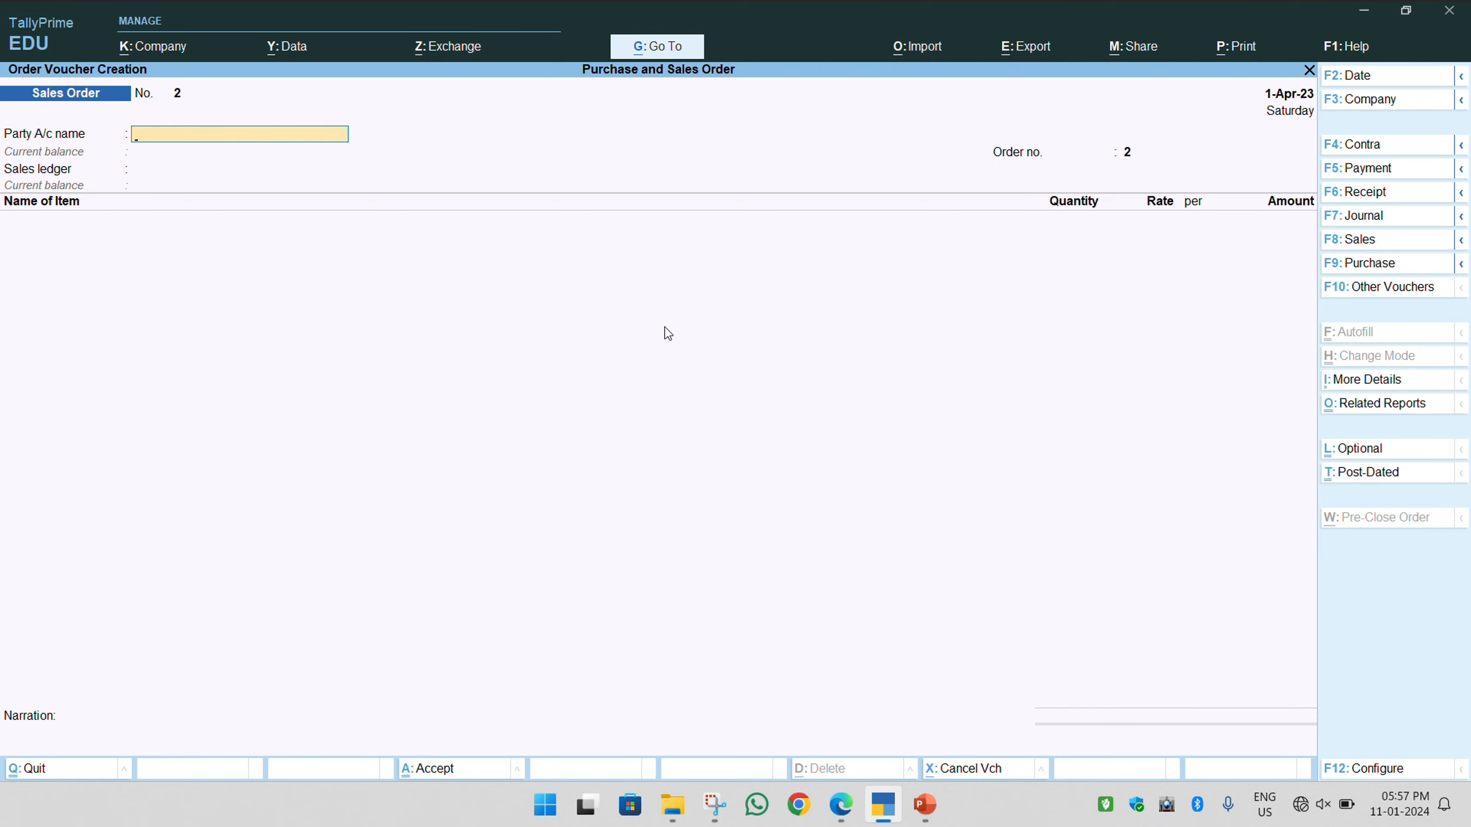
pyautogui.press('F9')
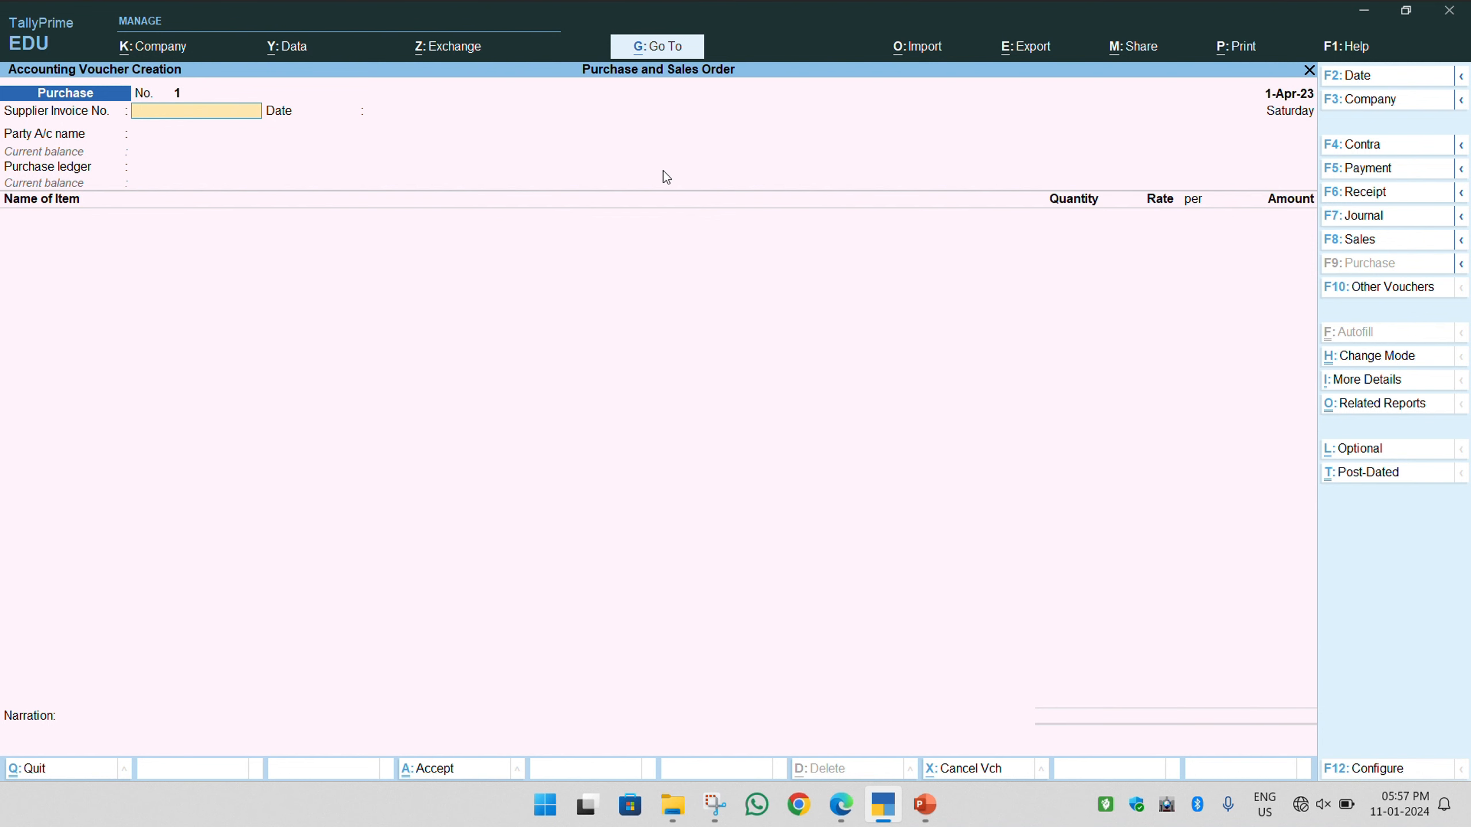
pyautogui.click(632, 29)
pyautogui.click(626, 273)
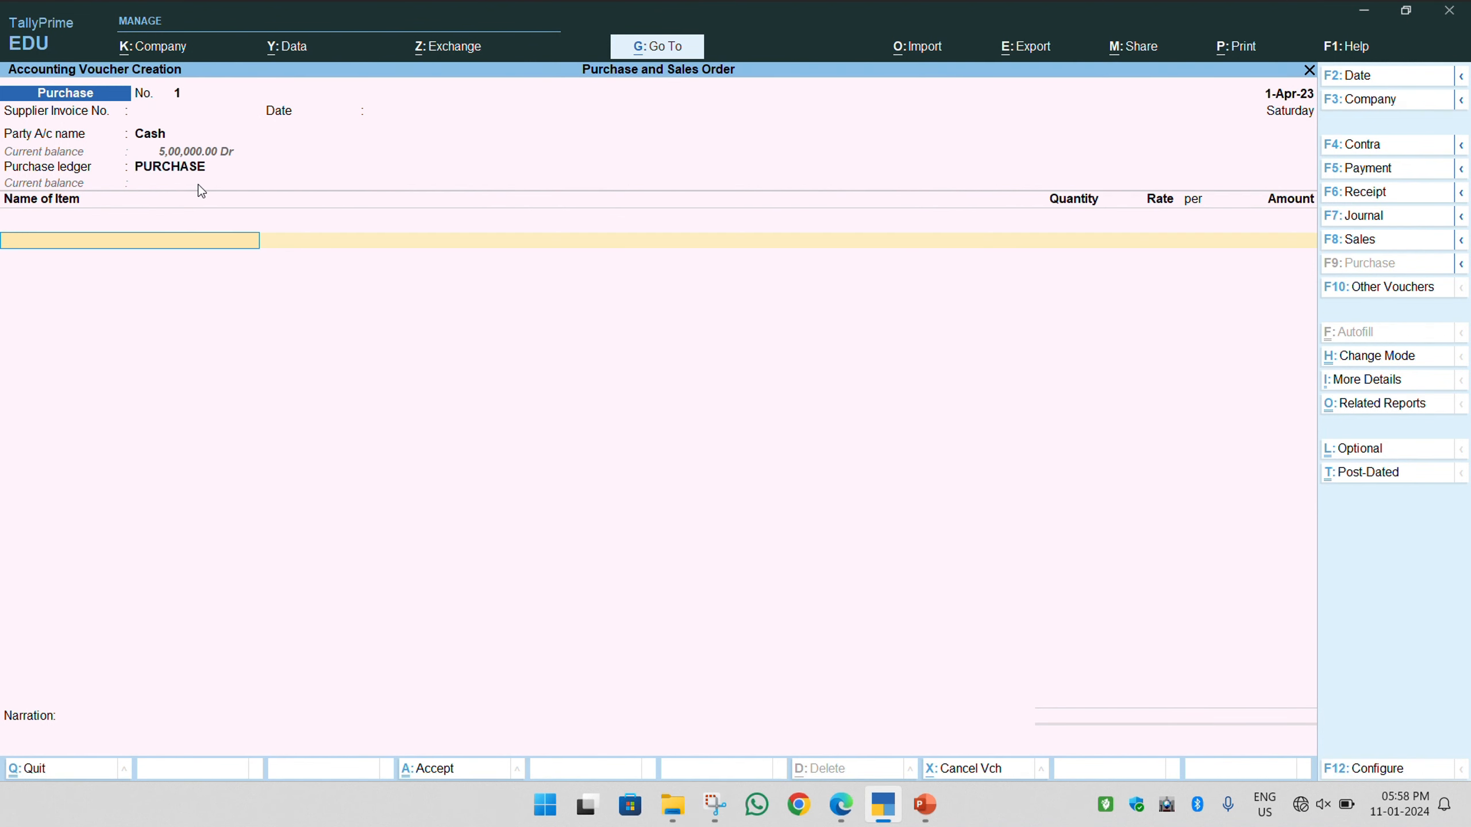
pyautogui.press('Escape')
pyautogui.press('y')
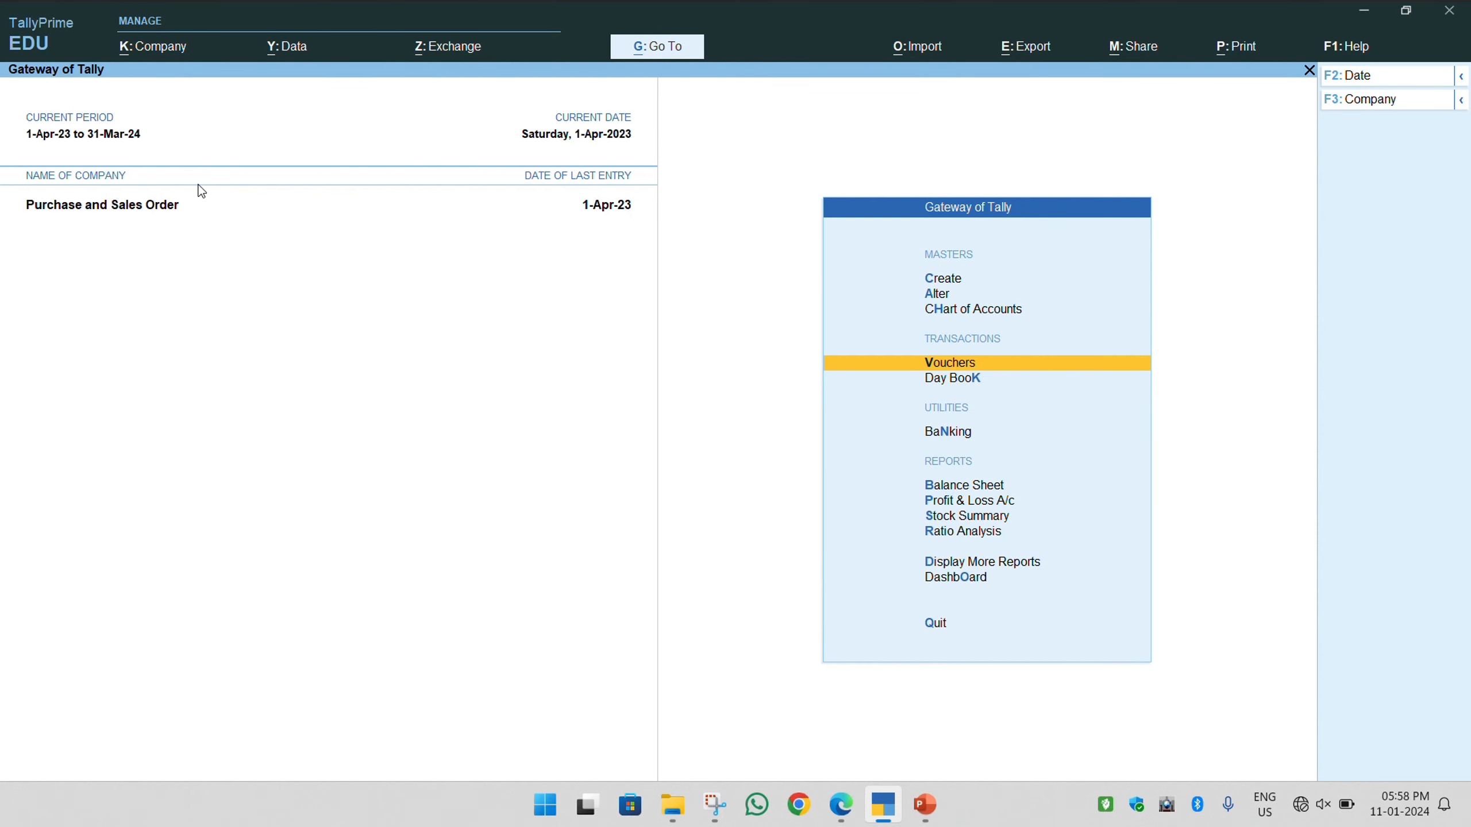
# Open the Statements of Inventory from the additional reports to reach the purchase order outstandings
pyautogui.press('Up')
pyautogui.press('Up')
pyautogui.press('Up')
pyautogui.press('Up')
pyautogui.press('Up')
pyautogui.press('Up')
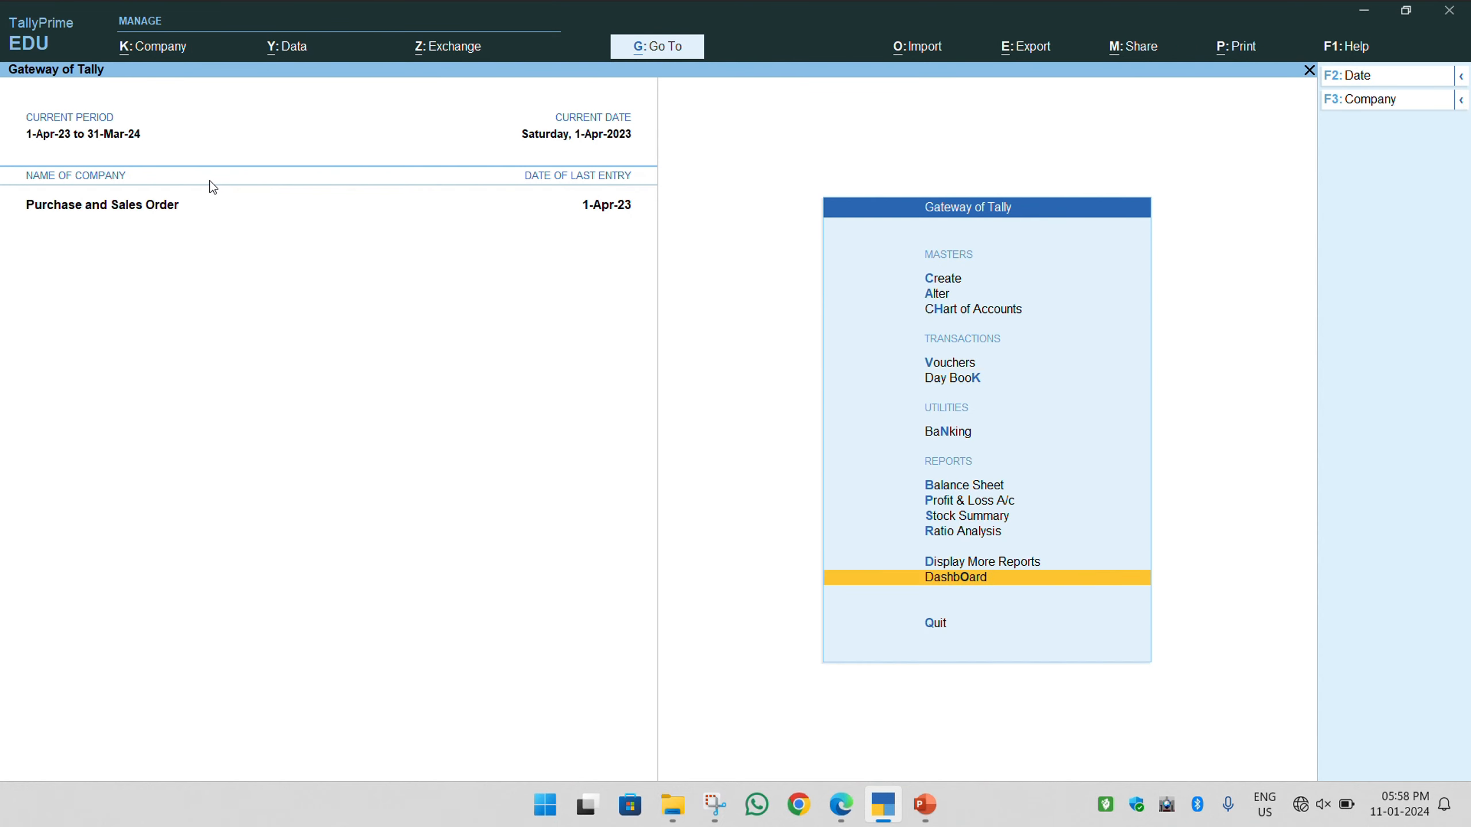
pyautogui.press('Return')
pyautogui.press('Up')
pyautogui.press('Up')
pyautogui.press('Up')
pyautogui.press('Up')
pyautogui.press('Up')
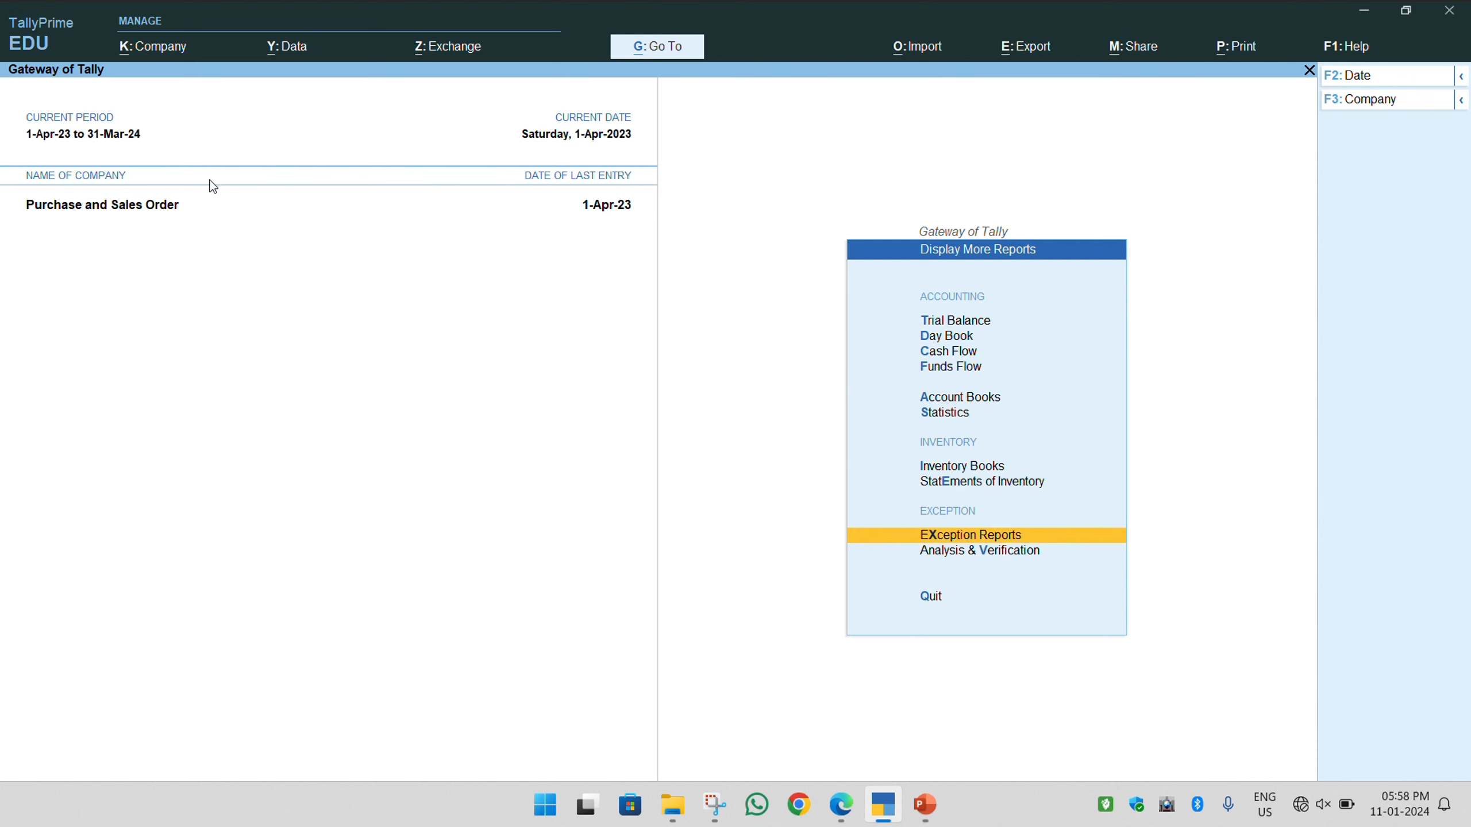
pyautogui.press('Down')
pyautogui.press('Return')
pyautogui.press('Down')
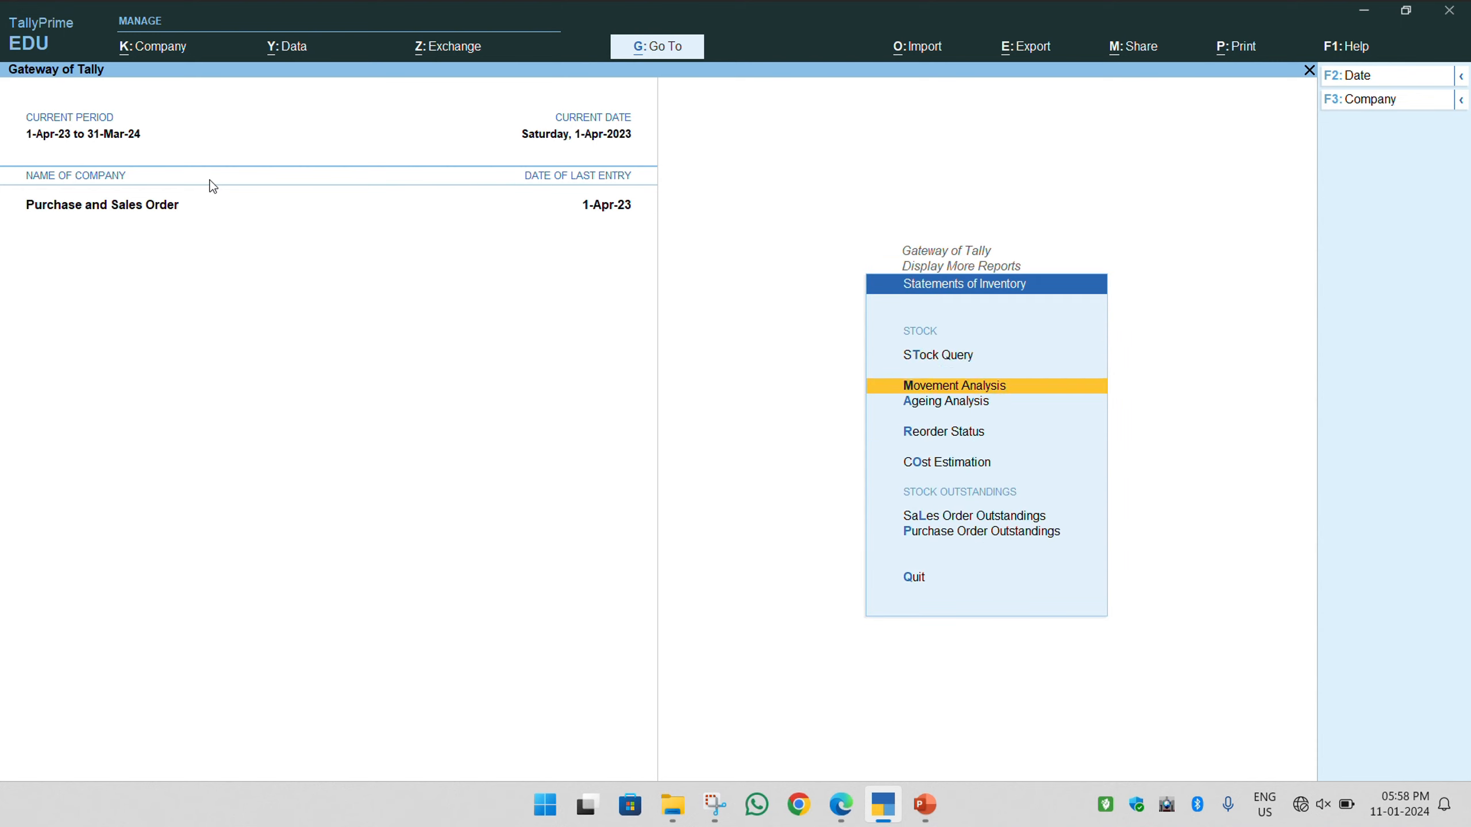
# View Purchase Order Outstandings for All Orders and return to the Gateway of Tally
pyautogui.press('Up')
pyautogui.press('Up')
pyautogui.press('Up')
pyautogui.press('Return')
pyautogui.press('Up')
pyautogui.press('Up')
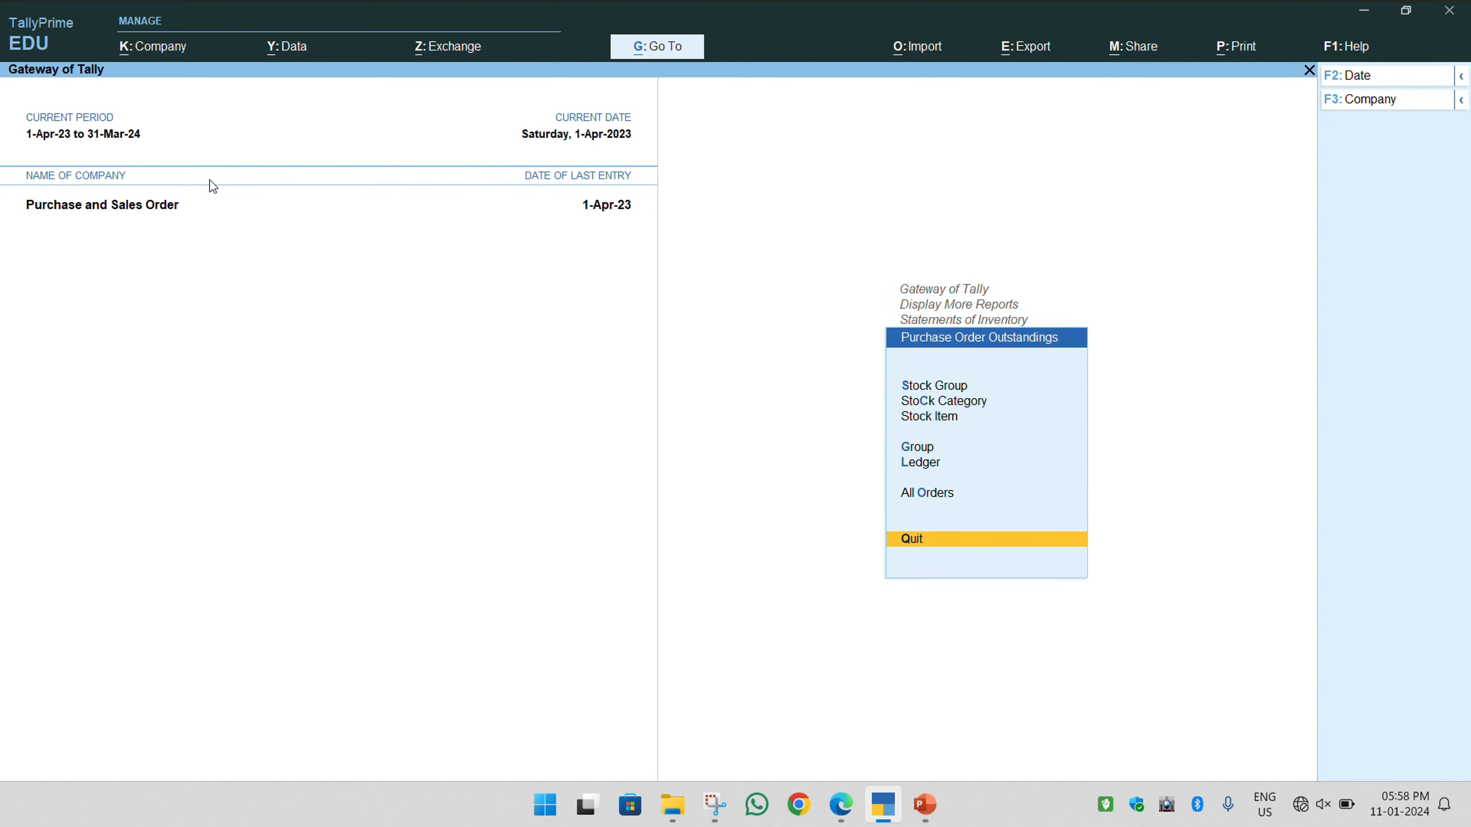
pyautogui.press('Return')
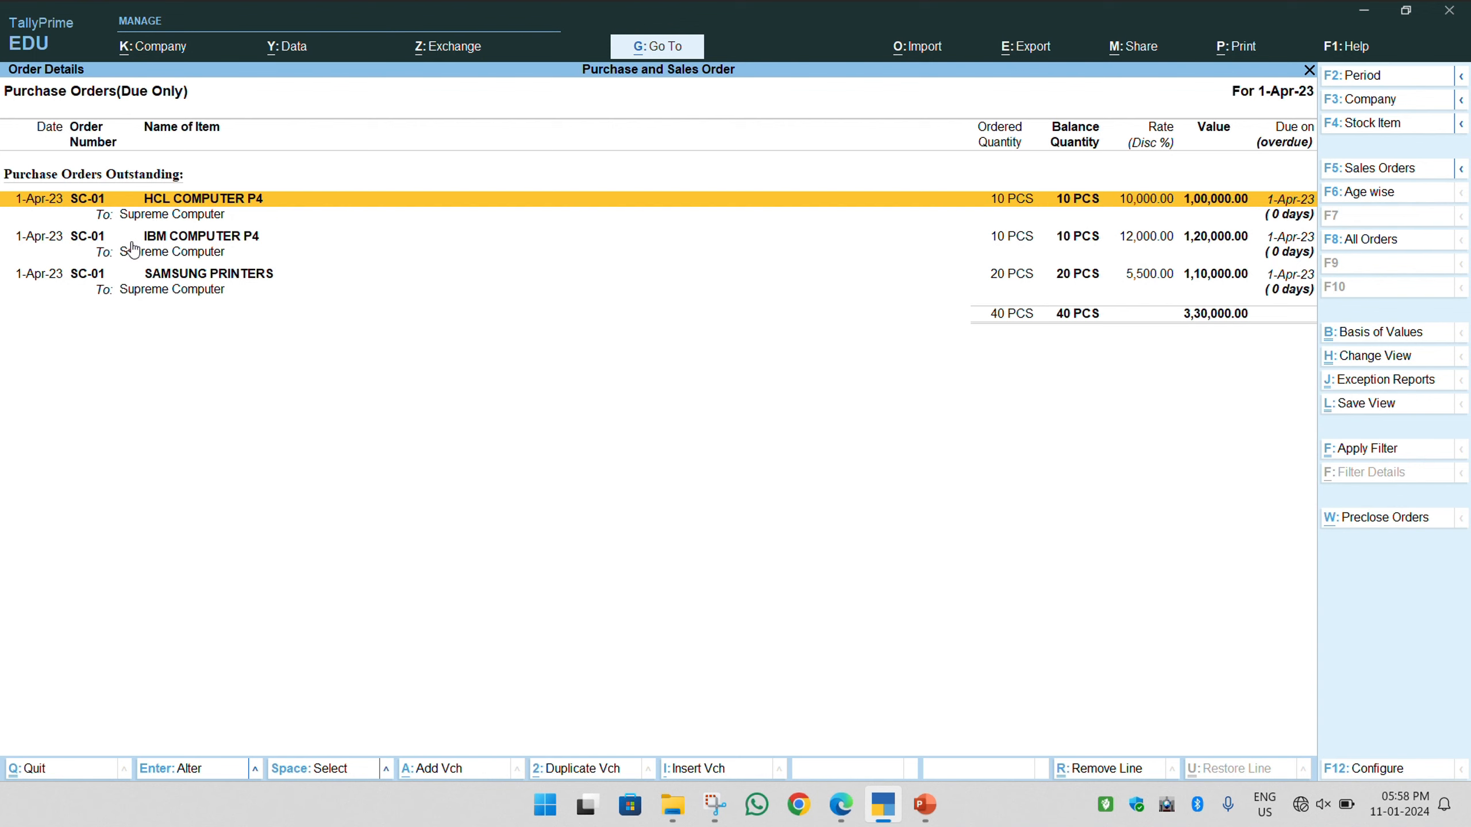
pyautogui.press('Escape')
pyautogui.press('Escape')
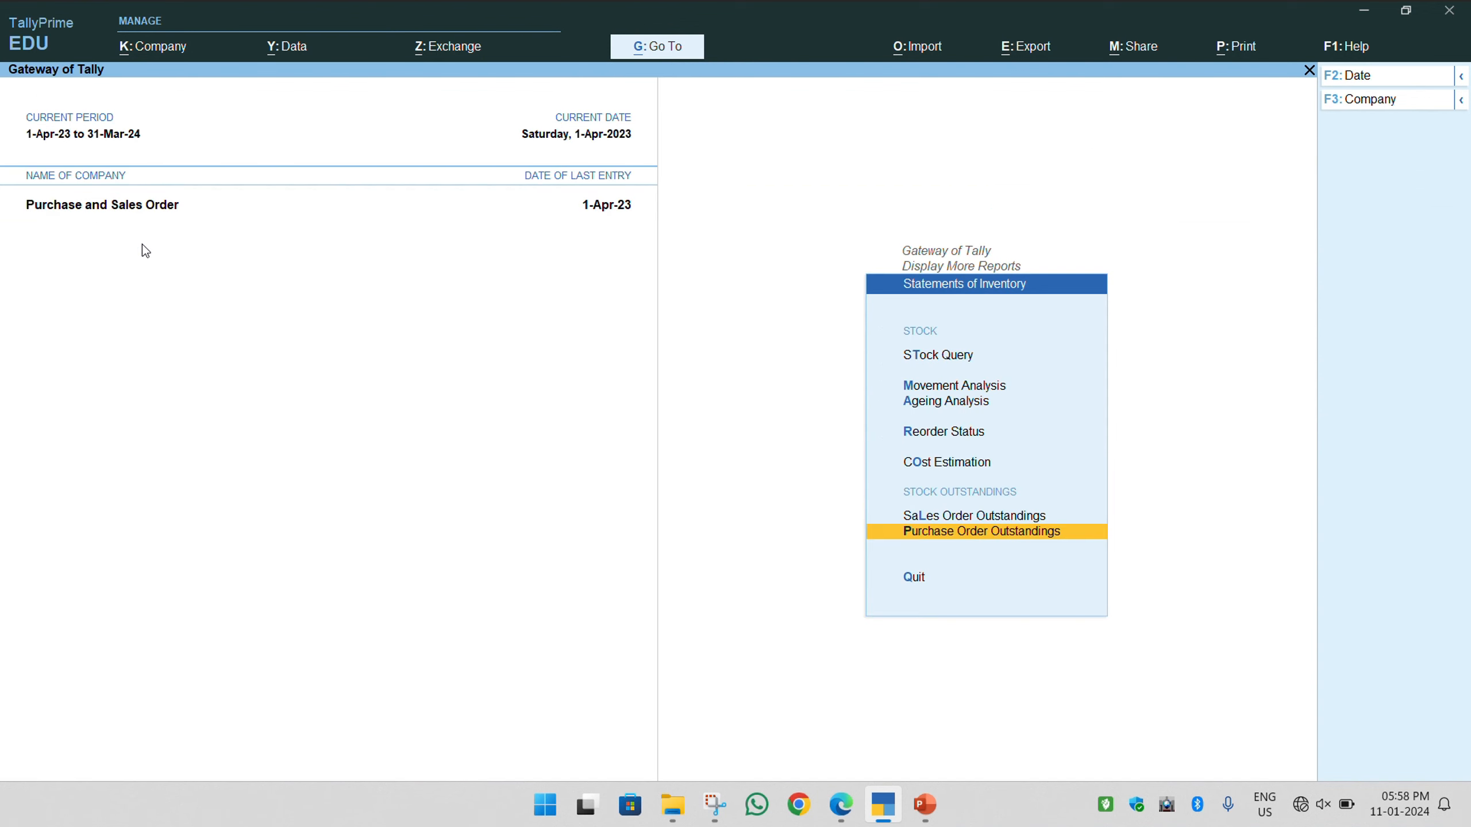
pyautogui.press('Escape')
pyautogui.press('Escape')
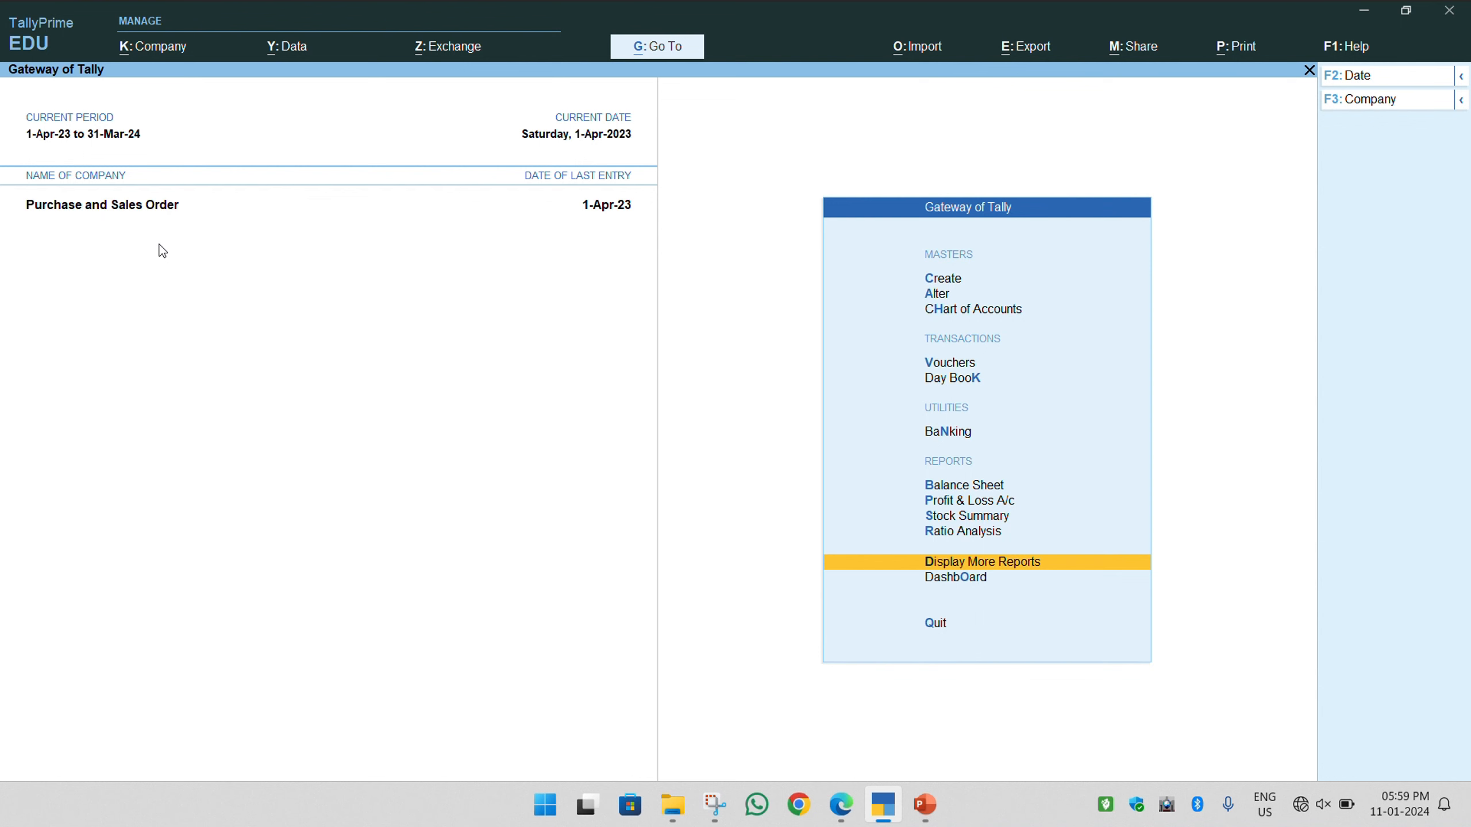
# Enable bill-wise entry in the company features and save the settings
pyautogui.press('F11')
pyautogui.press('Return')
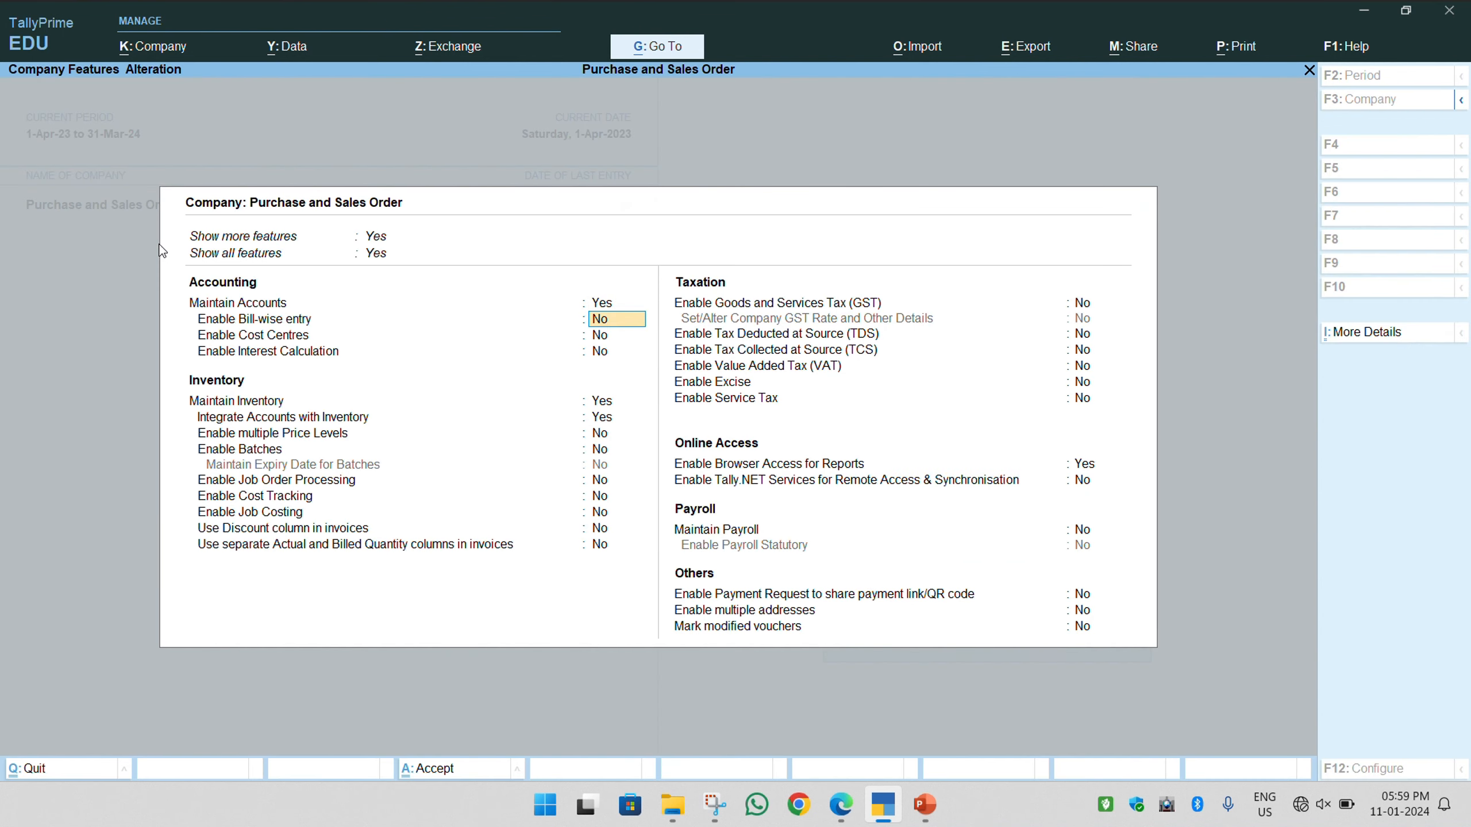
pyautogui.write('y')
pyautogui.press('Return')
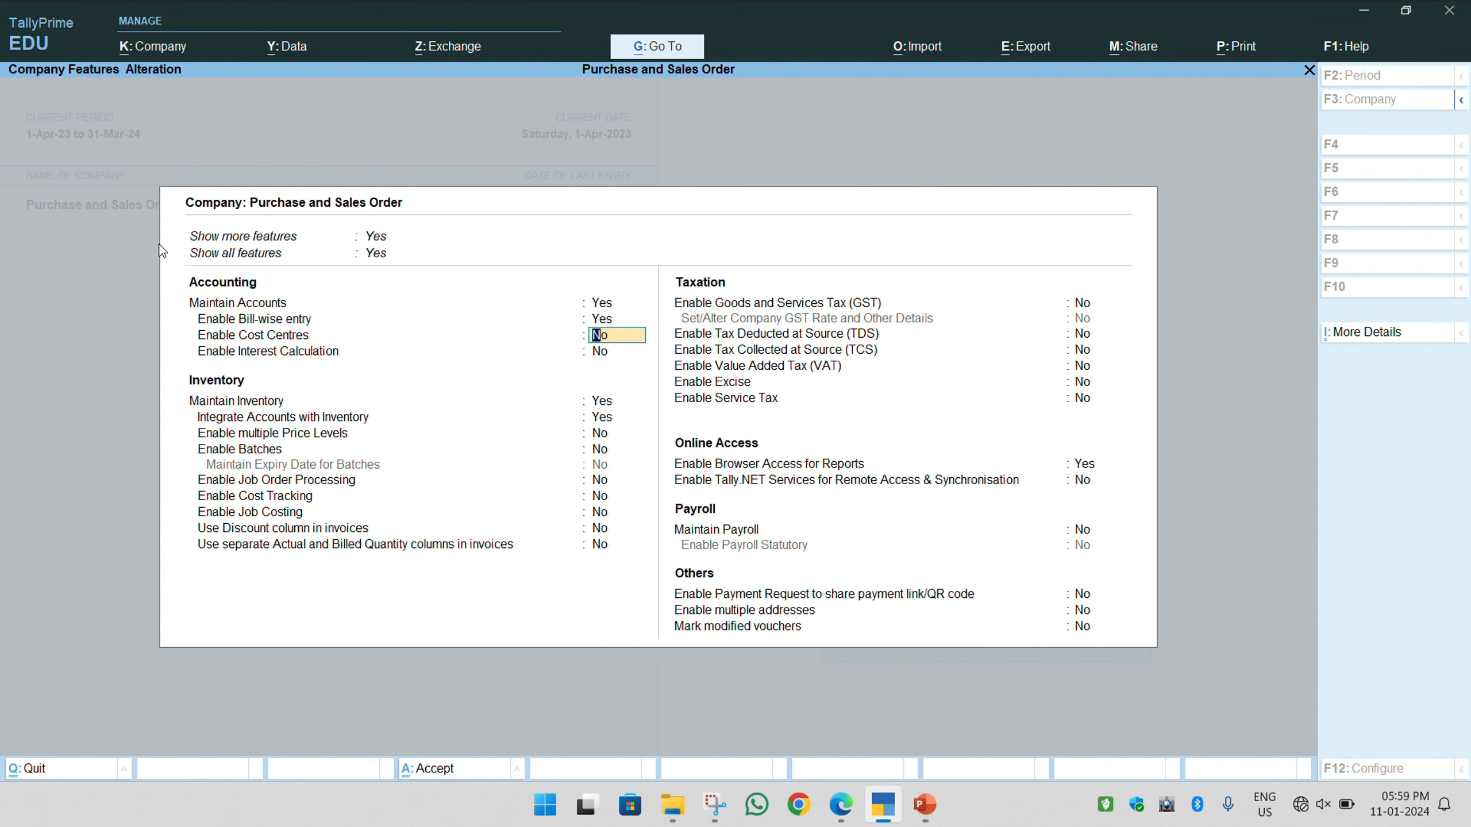
pyautogui.hotkey('ctrl', 'a')
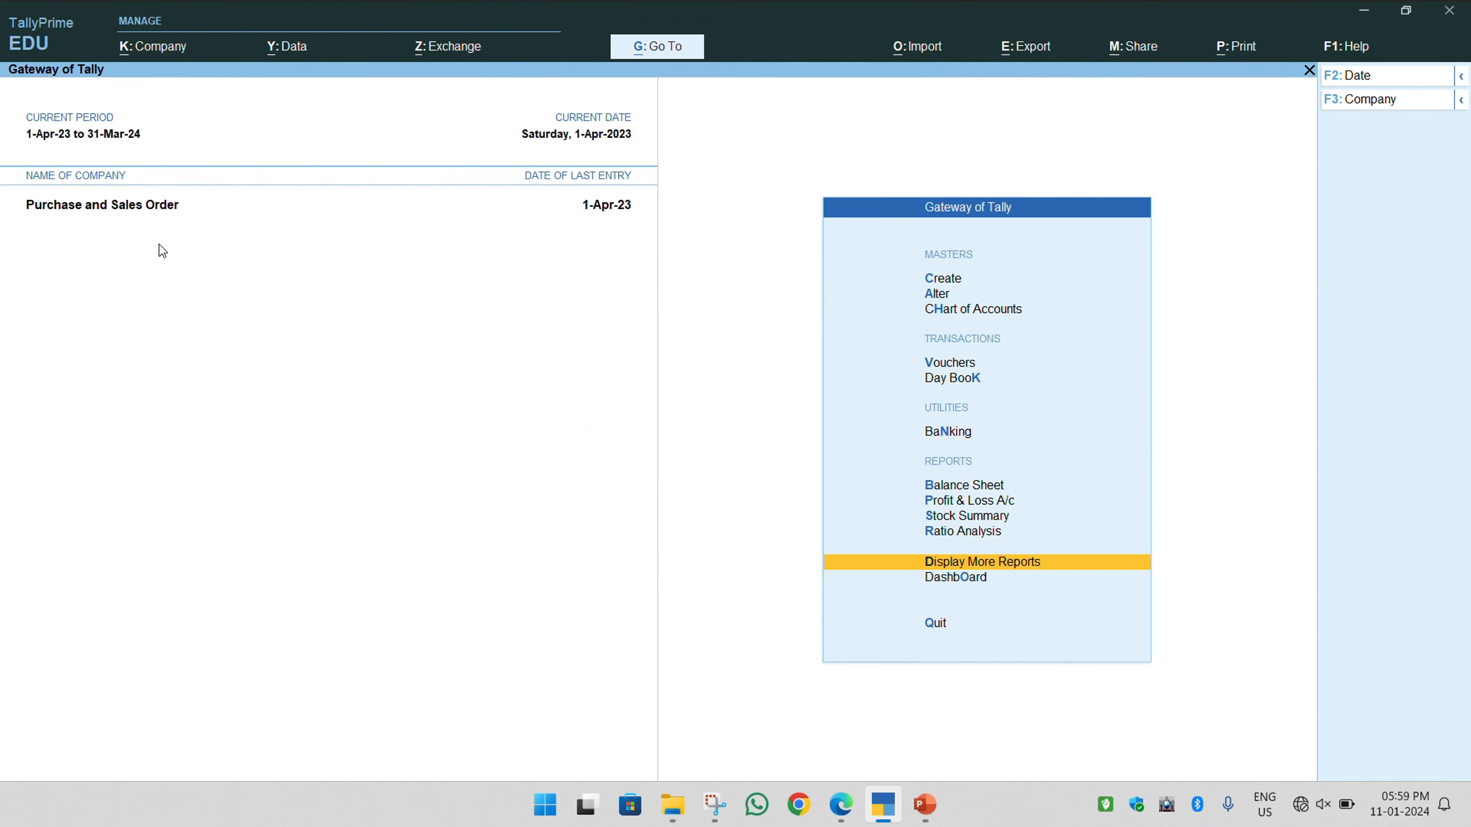
# Start a purchase voucher with supplier invoice number BL-01 dated 1-Apr-23
pyautogui.press('Up')
pyautogui.press('Up')
pyautogui.press('Up')
pyautogui.press('Up')
pyautogui.press('Up')
pyautogui.press('Up')
pyautogui.press('Up')
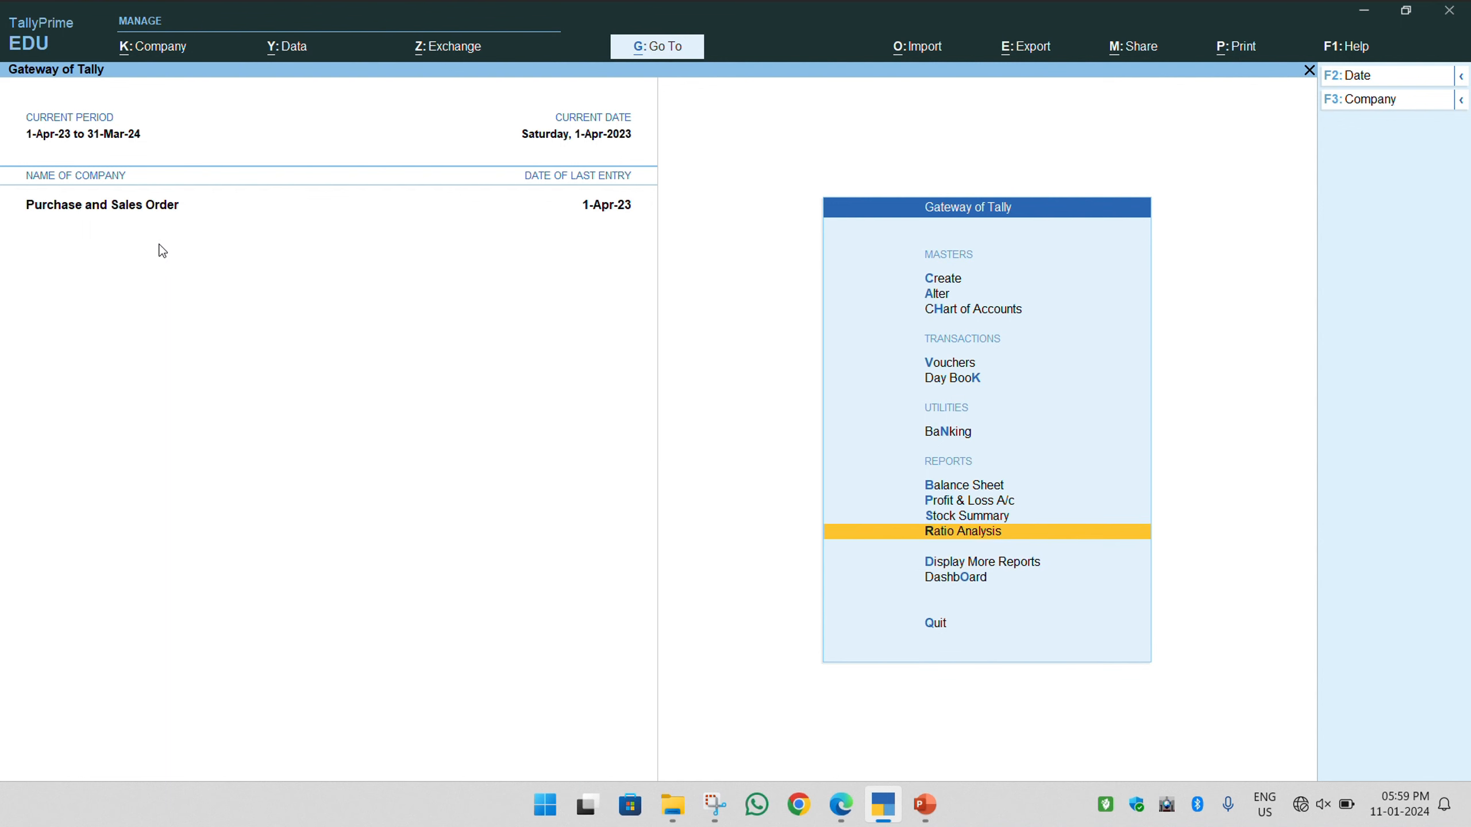
pyautogui.press('Return')
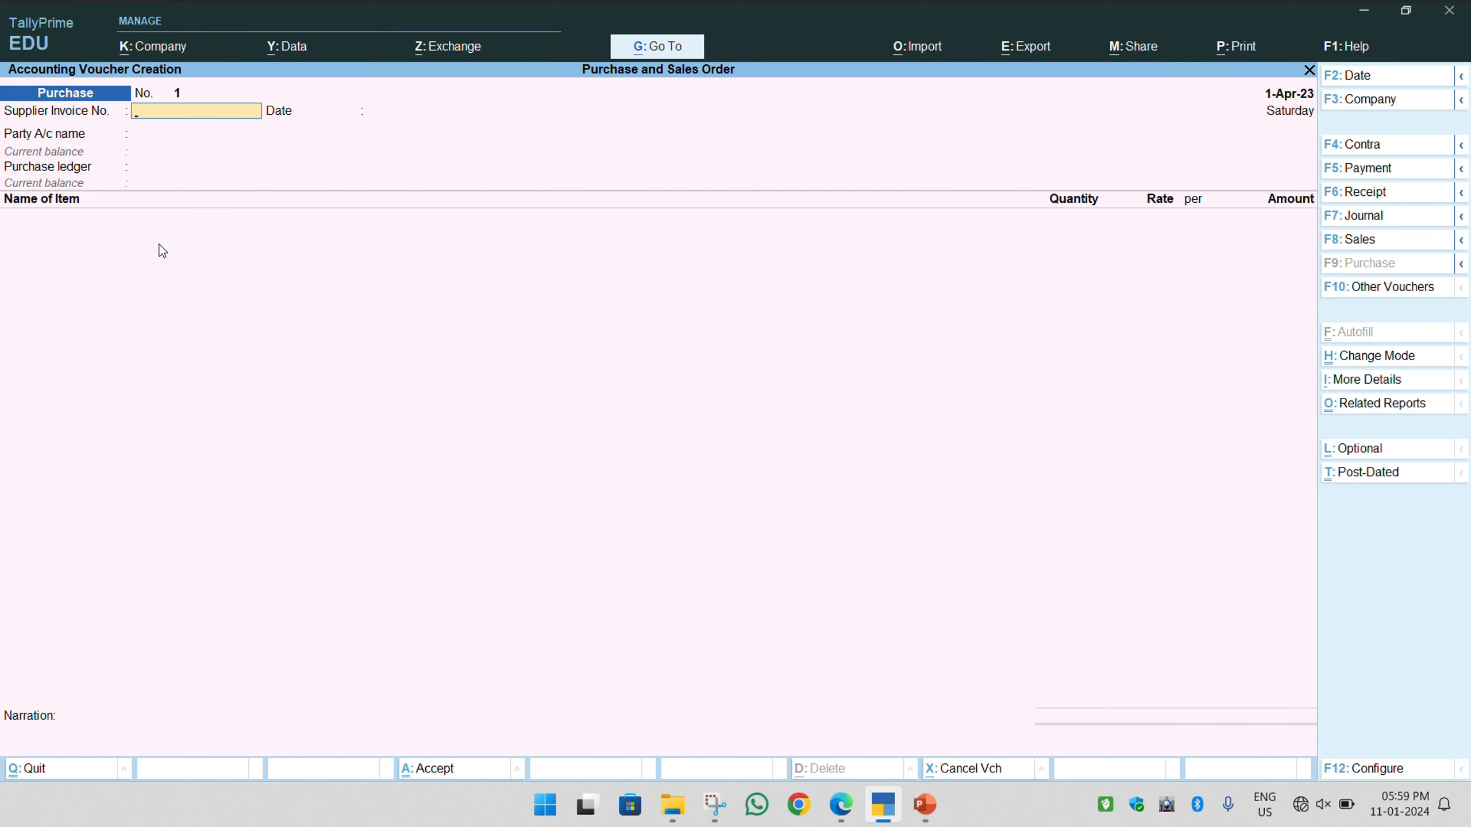
pyautogui.write('BL-01')
pyautogui.press('Return')
pyautogui.press('Return')
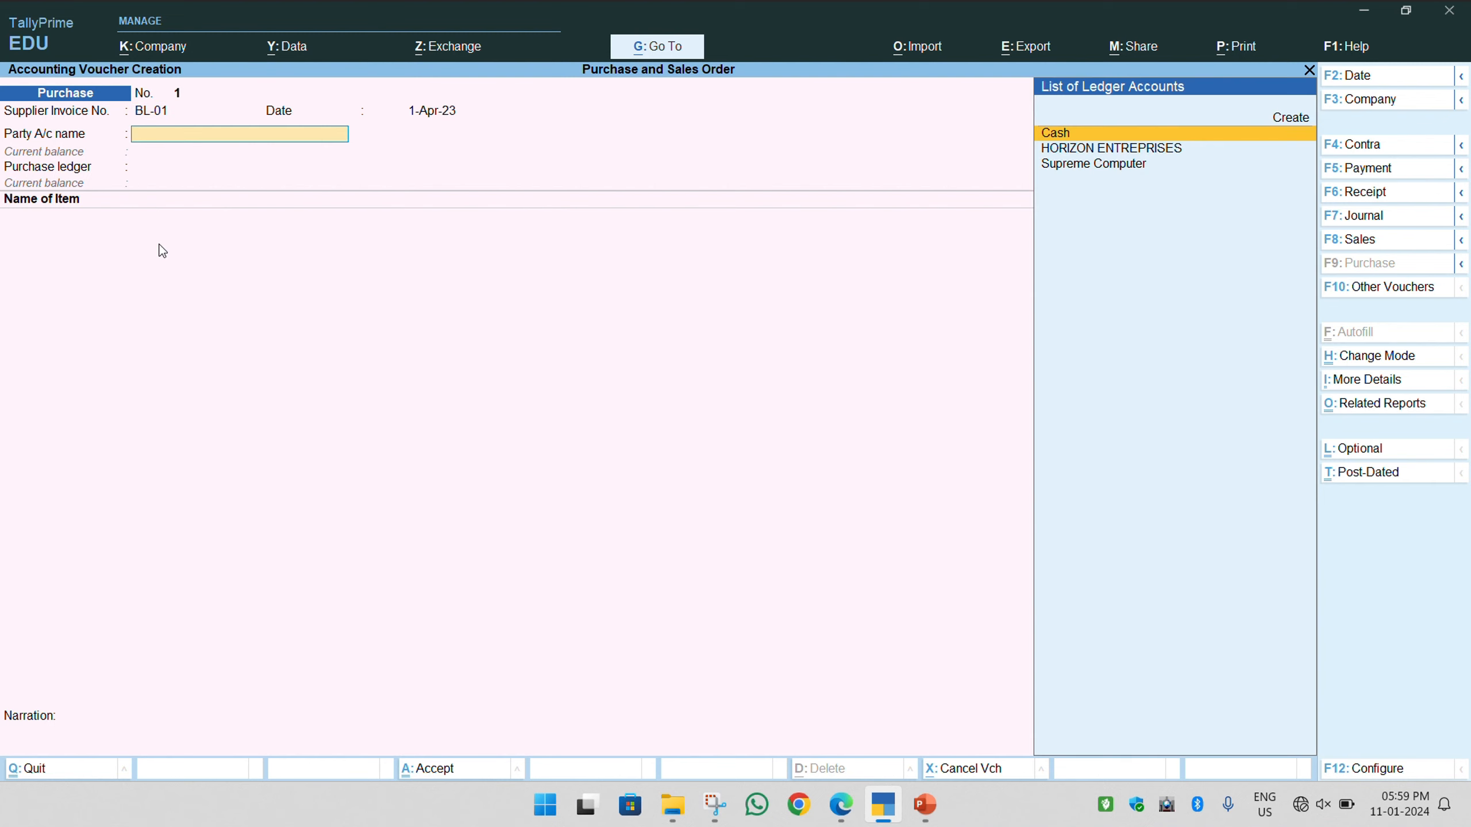
# Set Supreme Computer as the party with blank receipt details and default party details, and use the PURCHASE ledger
pyautogui.press('Down')
pyautogui.press('Down')
pyautogui.press('Return')
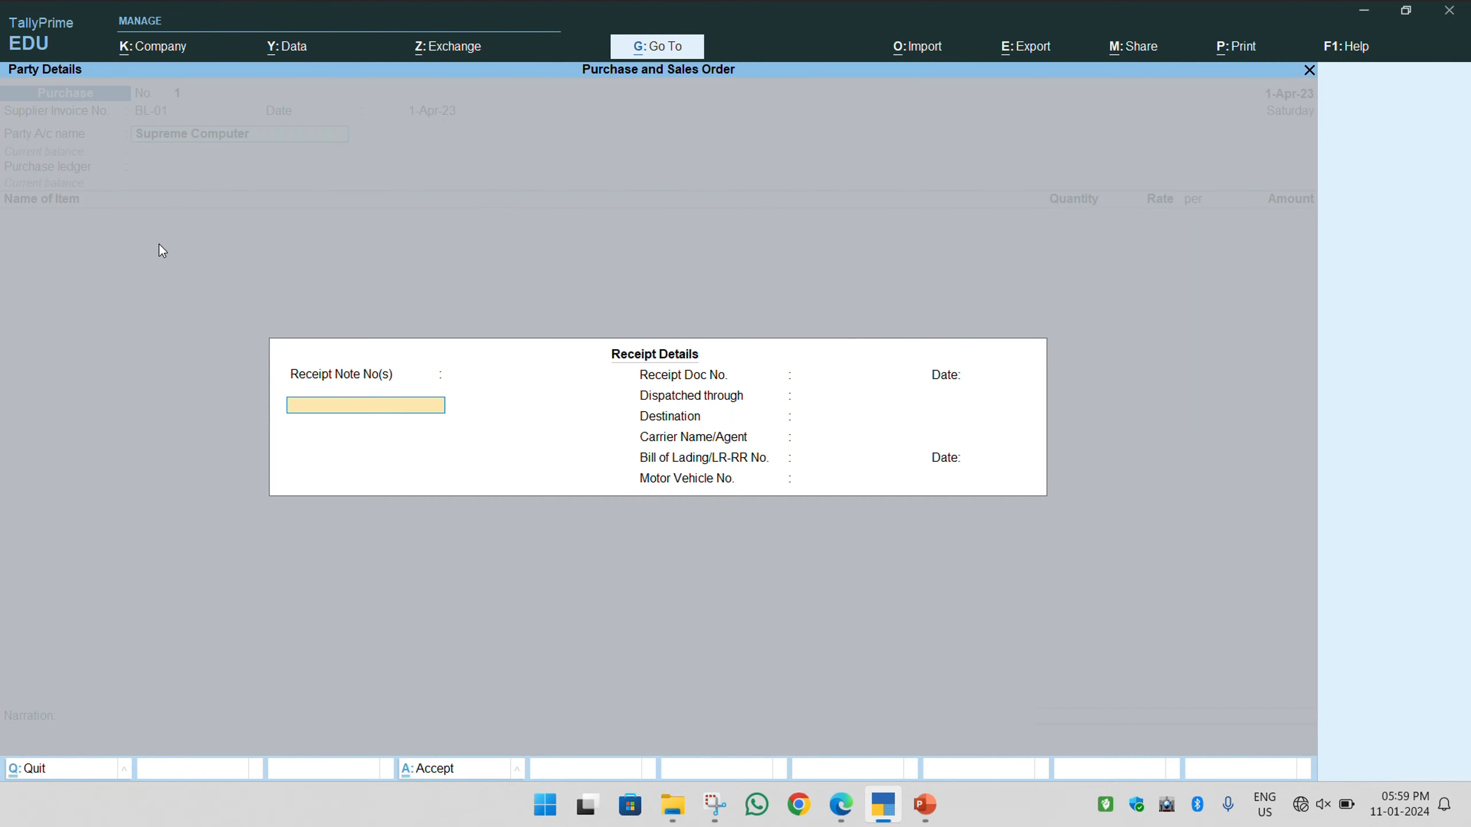
pyautogui.press('Return')
pyautogui.press('Return')
pyautogui.press('Return')
pyautogui.press('Return')
pyautogui.press('Return')
pyautogui.press('Return')
pyautogui.press('Return')
pyautogui.press('Return')
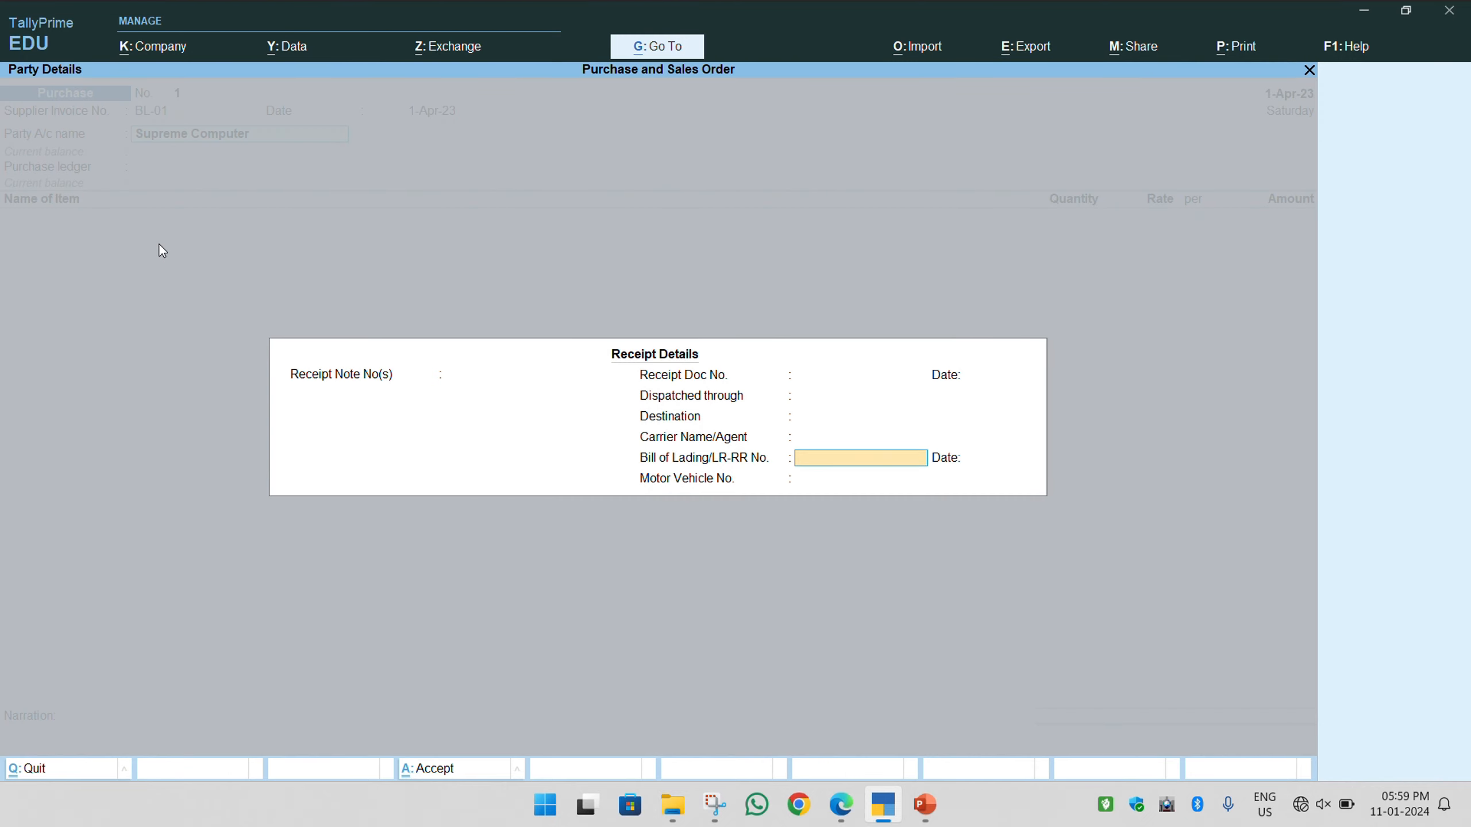
pyautogui.press('Return')
pyautogui.press('Return')
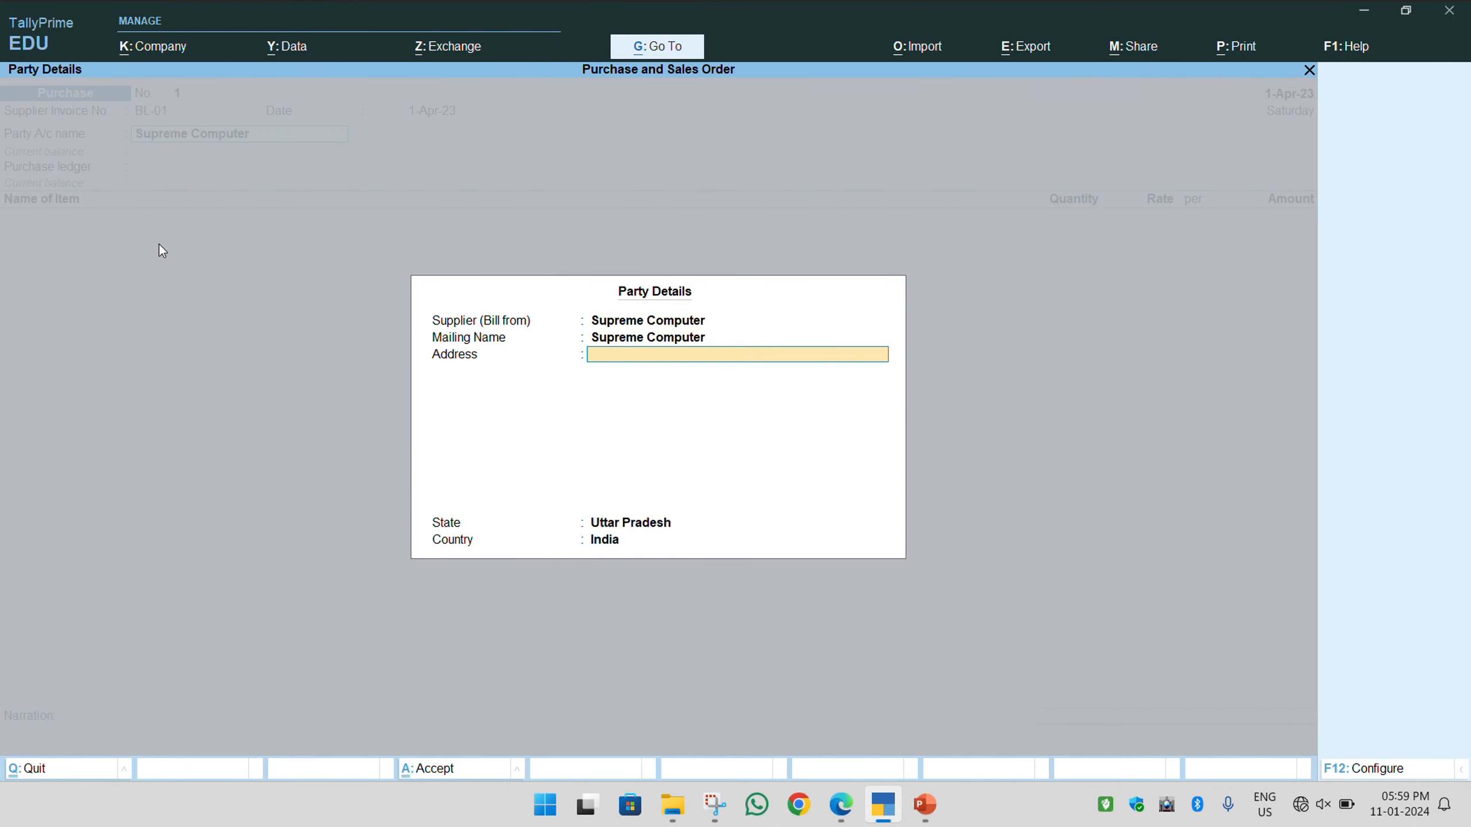
pyautogui.press('Return')
pyautogui.press('Return')
pyautogui.press('Return')
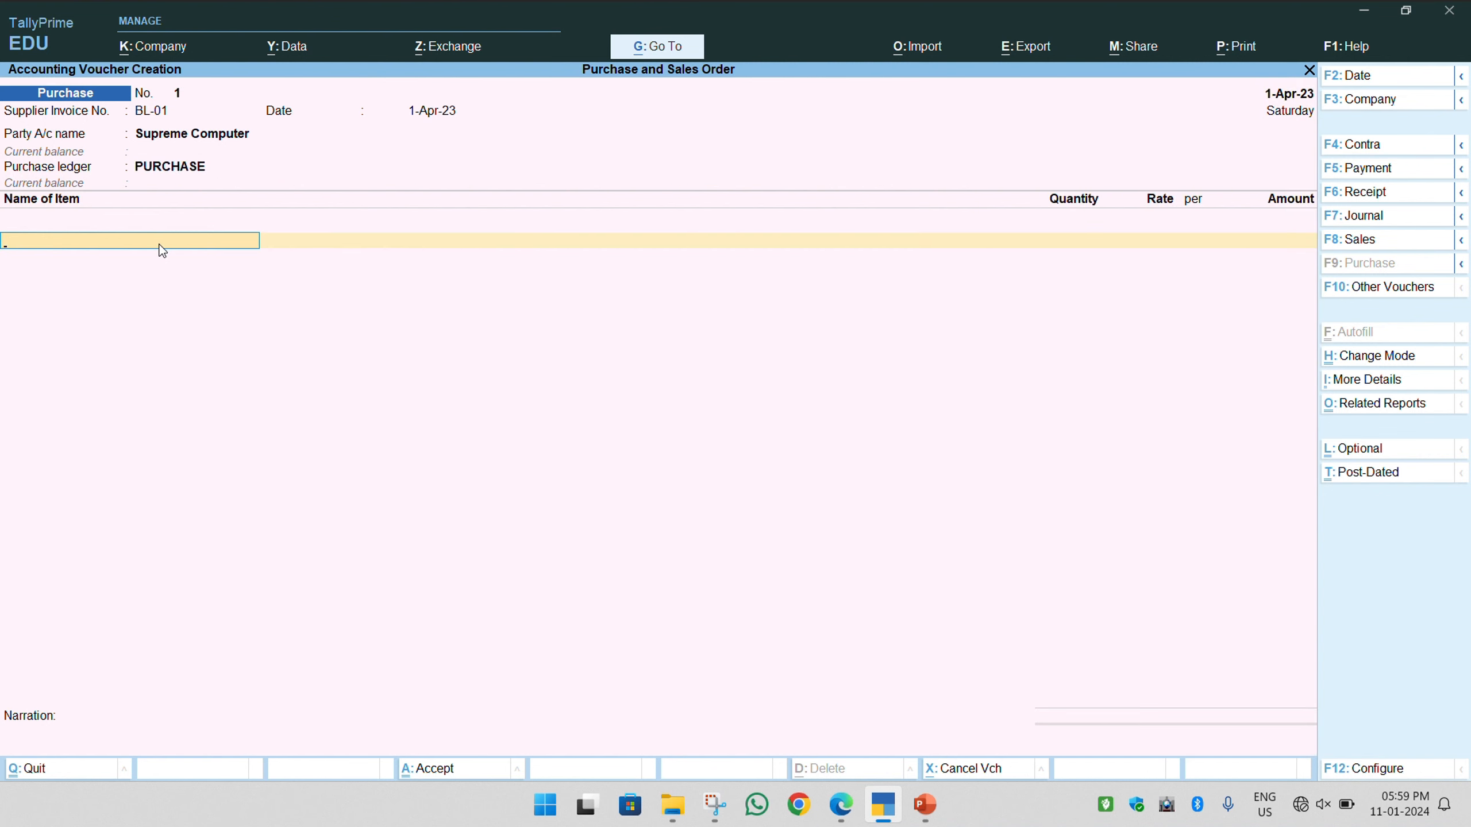
# Add HCL COMPUTER P4 against the outstanding purchase order, accepting 10 PCS at a rate of 10,000
pyautogui.press('Down')
pyautogui.press('Return')
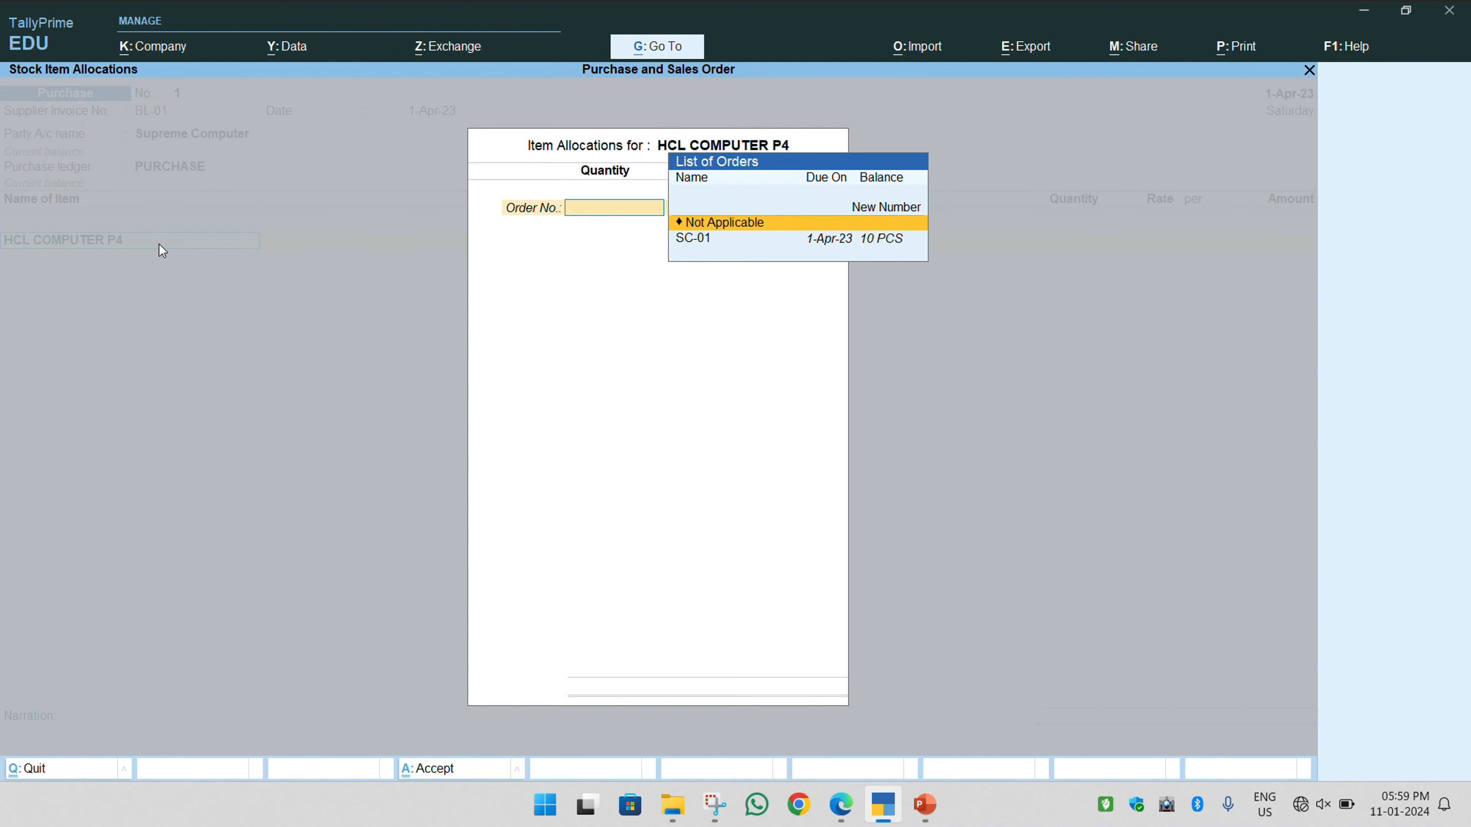
pyautogui.press('Down')
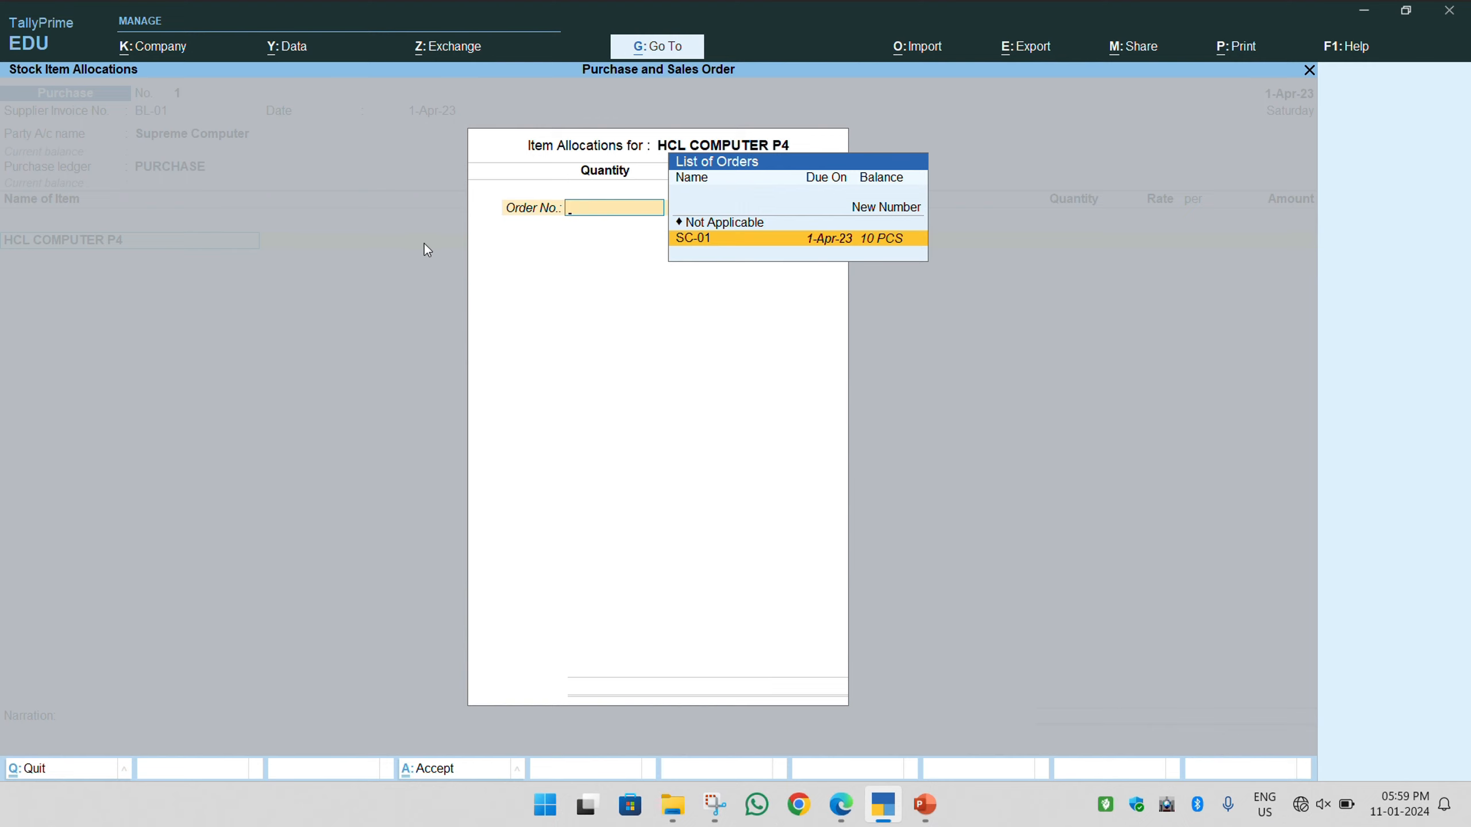
pyautogui.press('Return')
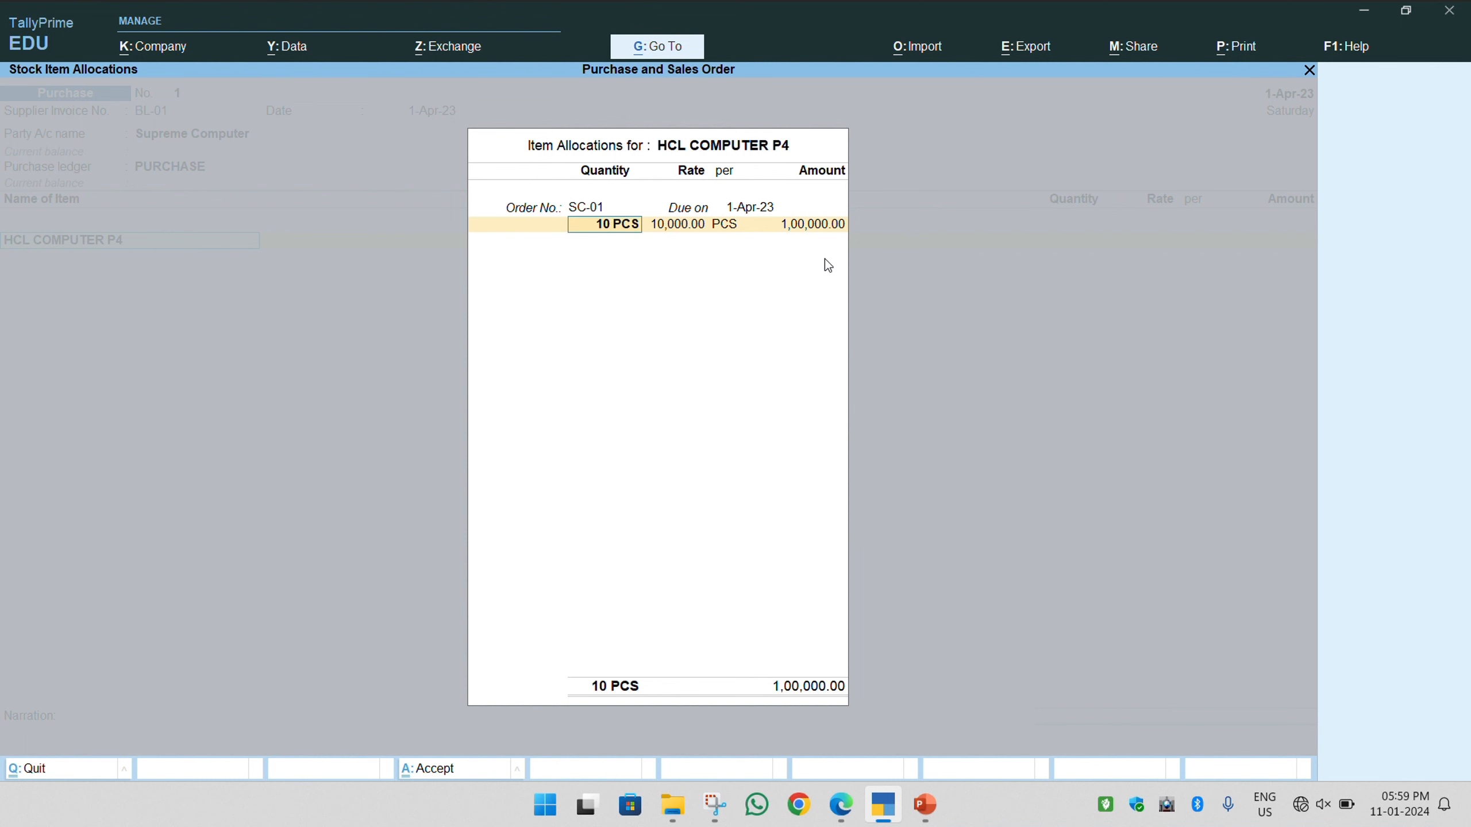
pyautogui.press('Return')
pyautogui.press('Return')
pyautogui.press('Return')
pyautogui.press('Return')
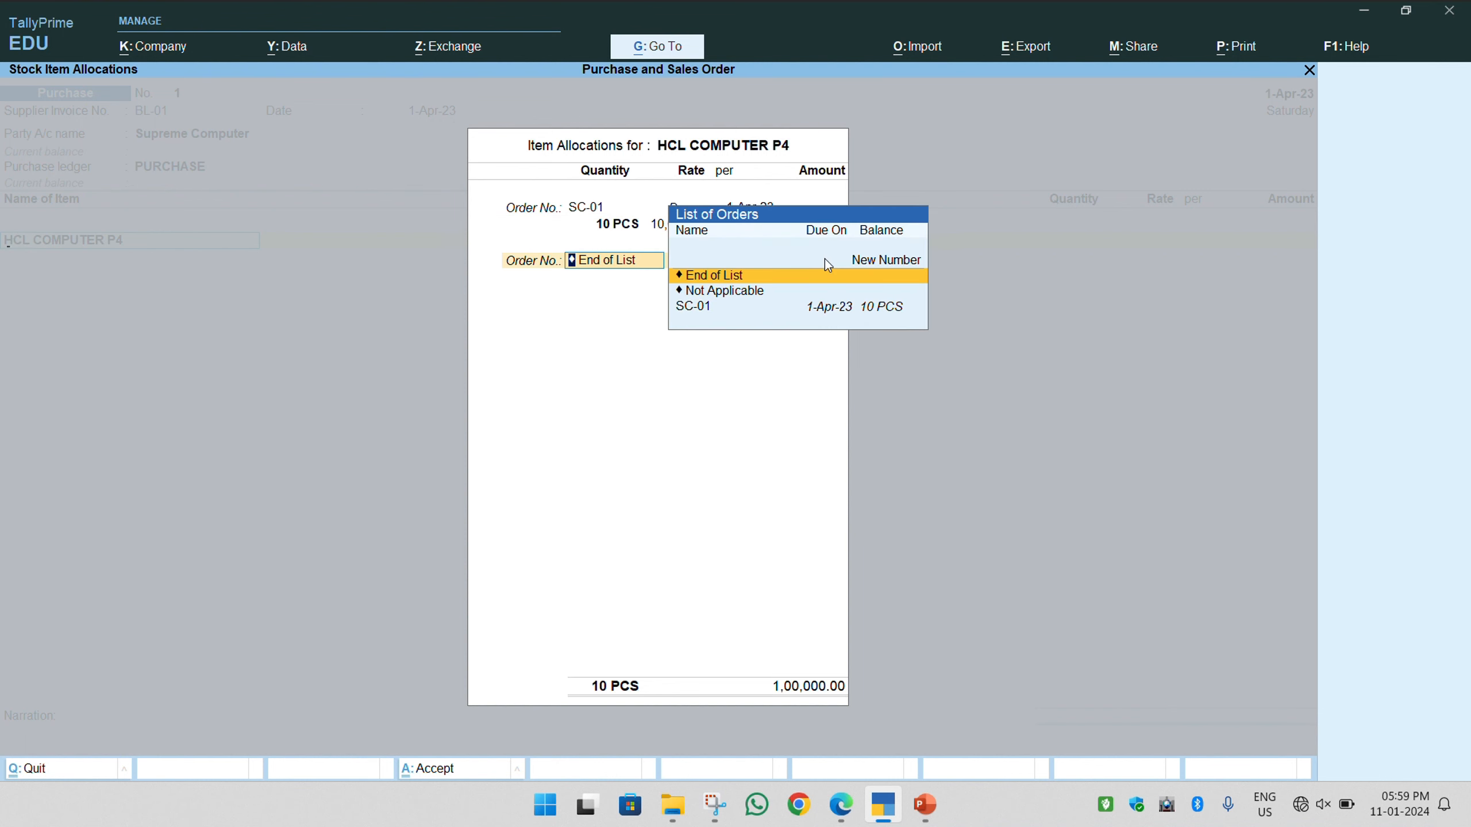
pyautogui.press('Return')
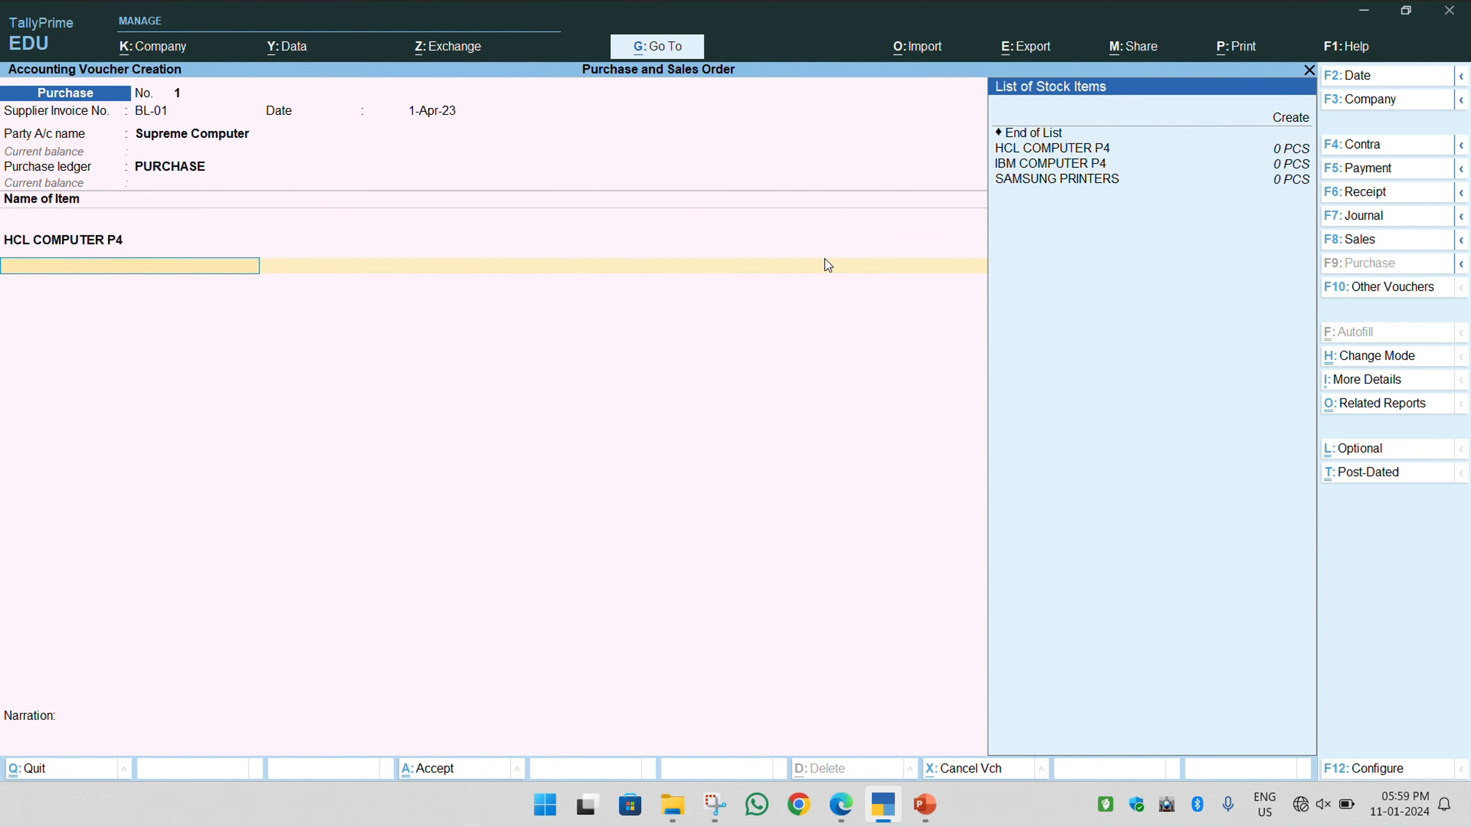
# Add IBM COMPUTER P4 against the outstanding purchase order, accepting 10 PCS at a rate of 12,000
pyautogui.press('Down')
pyautogui.press('Down')
pyautogui.press('Down')
pyautogui.press('Down')
pyautogui.press('Return')
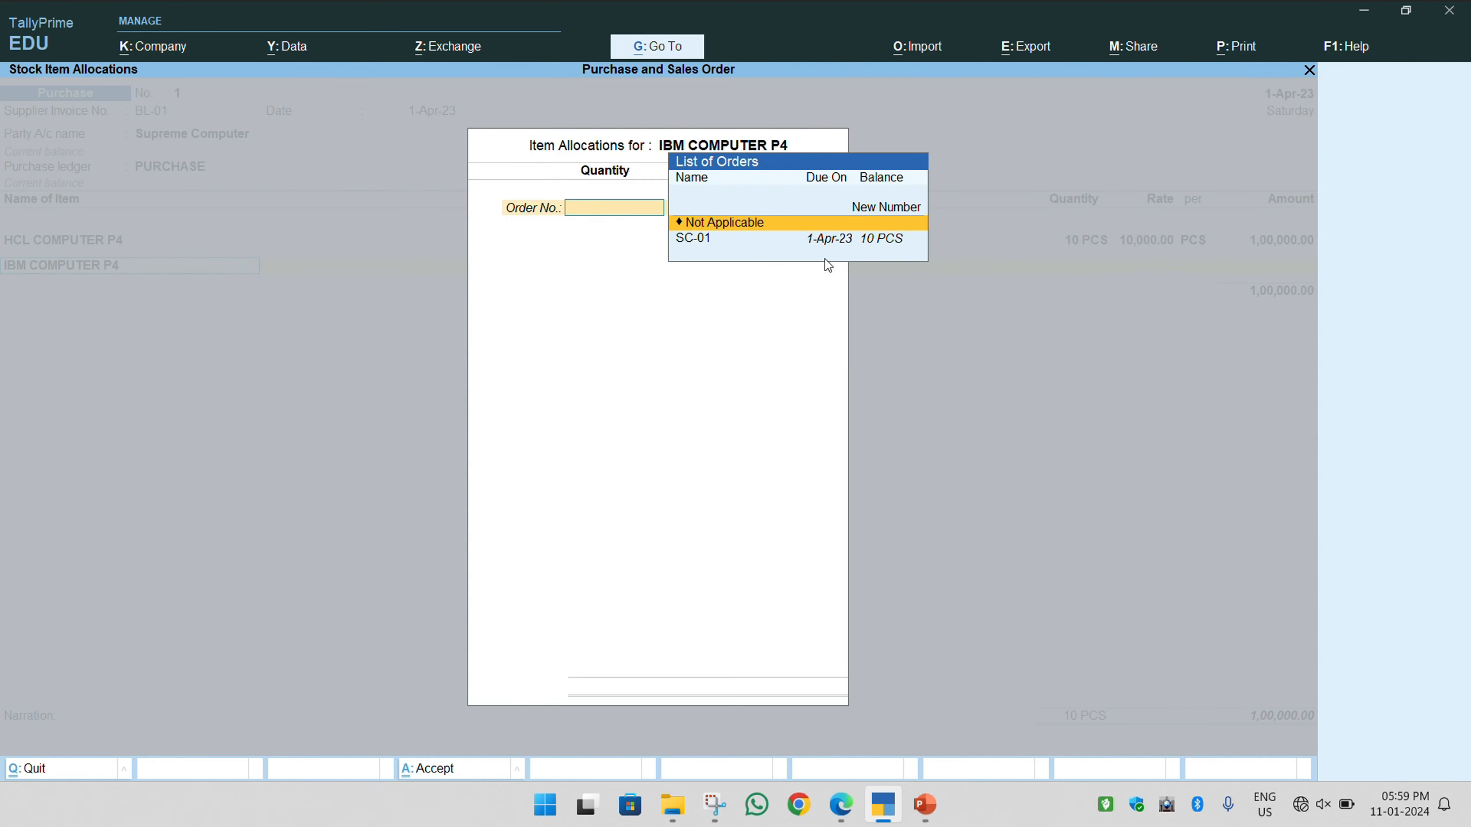
pyautogui.press('Down')
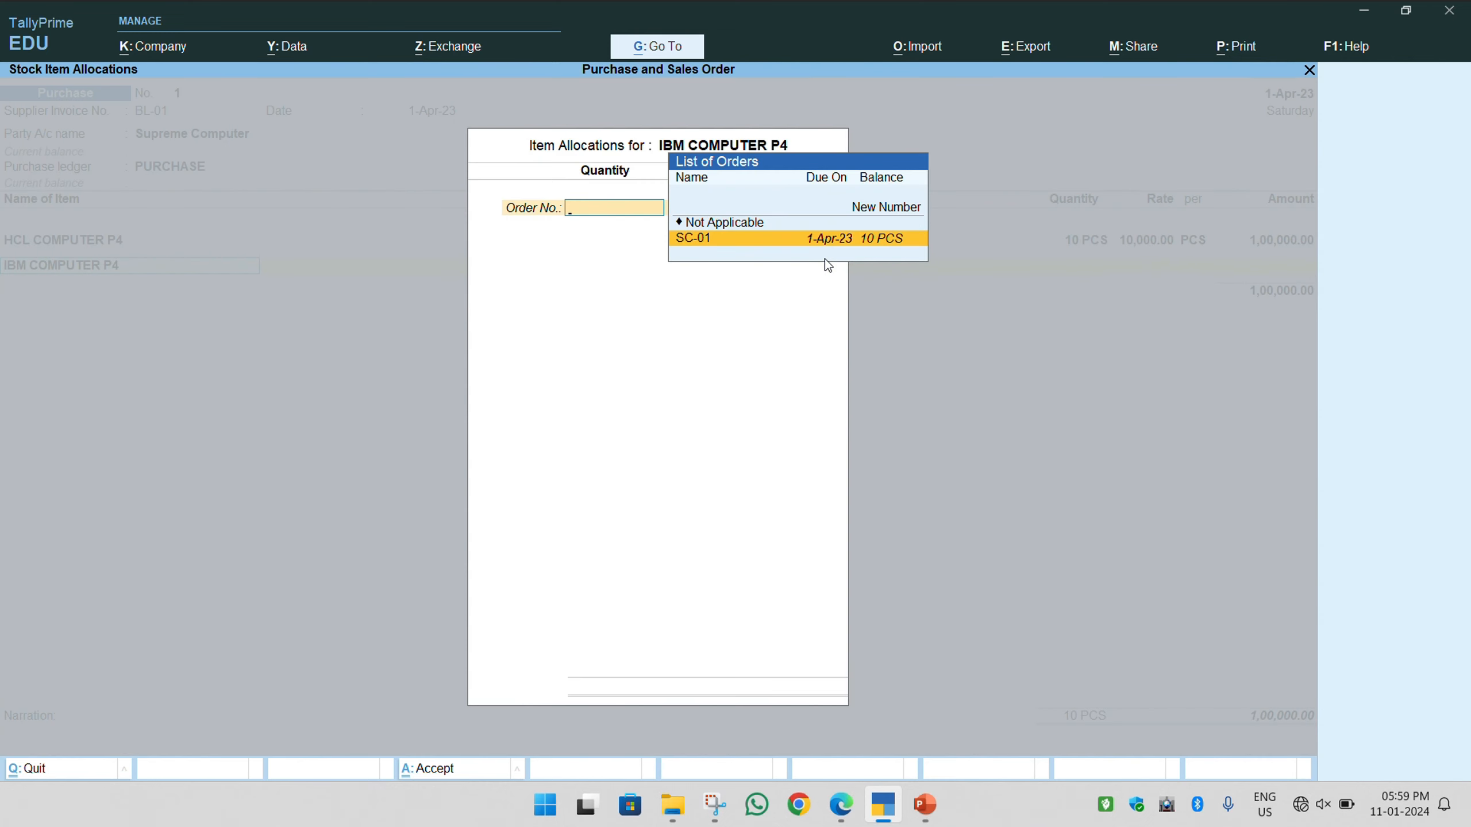
pyautogui.press('Return')
pyautogui.press('Return')
pyautogui.press('Return')
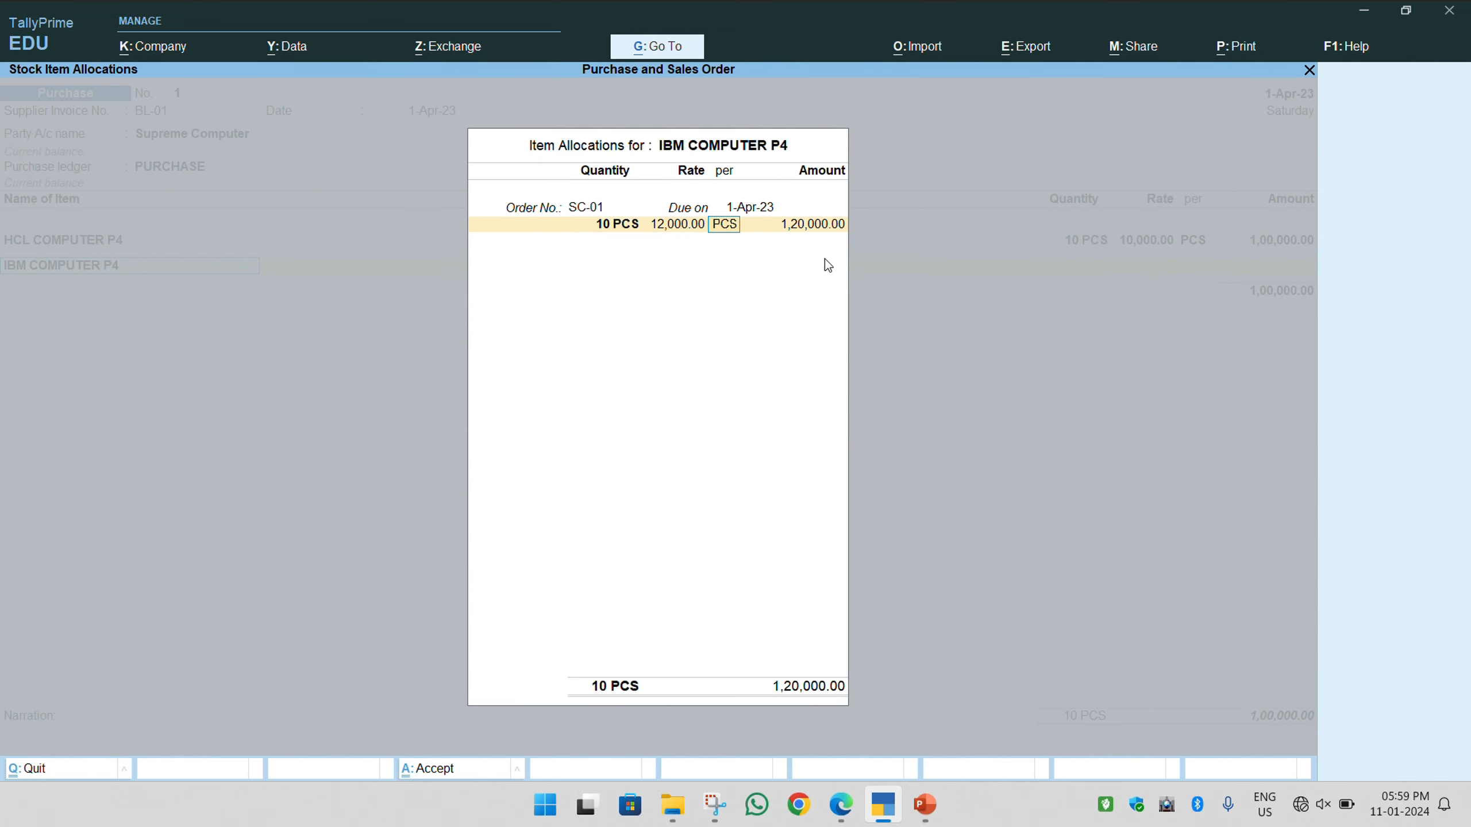
pyautogui.press('Return')
pyautogui.press('Return')
pyautogui.press('Return')
pyautogui.press('Return')
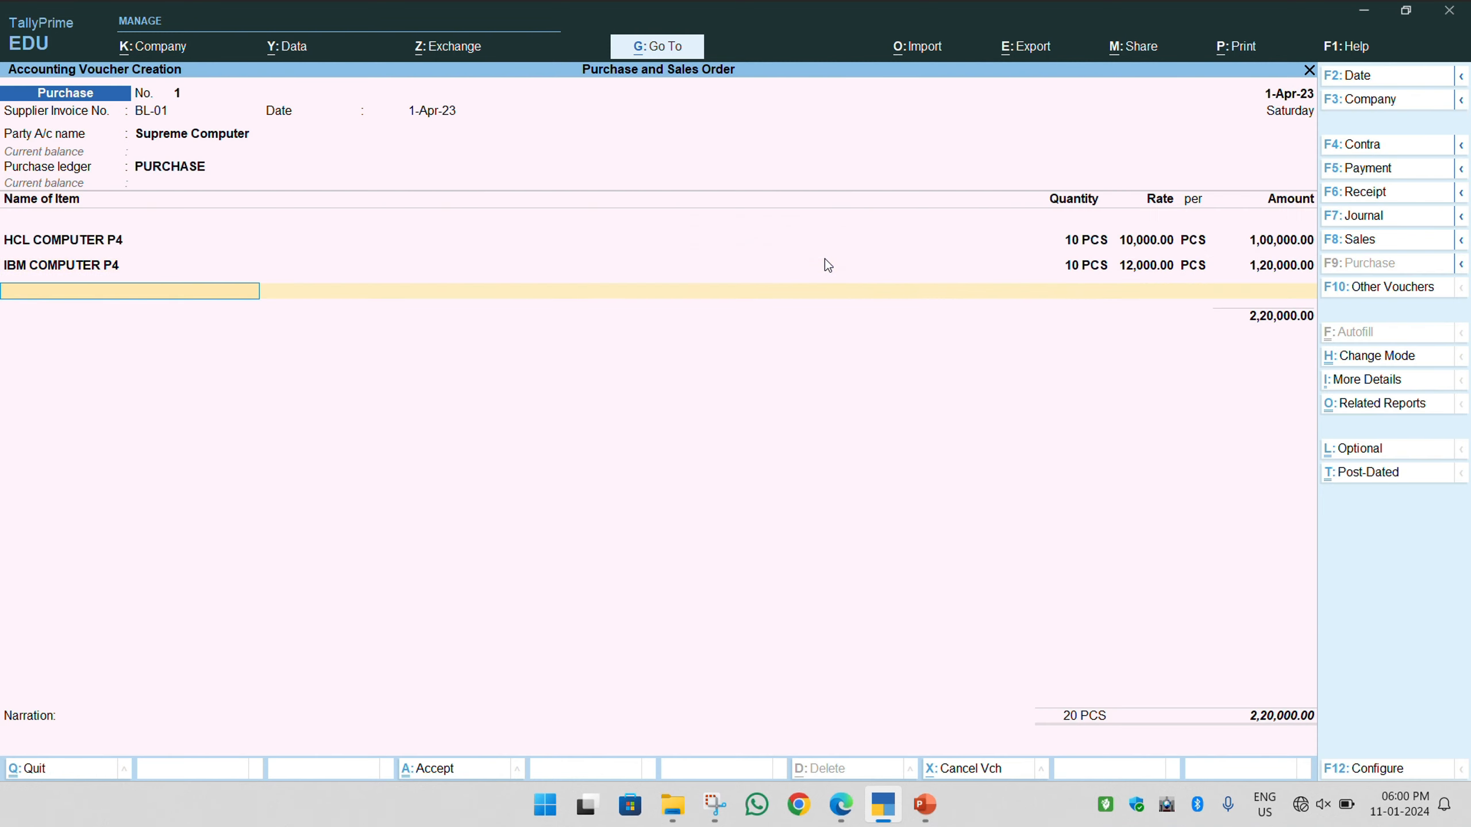
# Add SAMSUNG PRINTERS against the outstanding purchase order, accepting 20 PCS at a rate of 5,500
pyautogui.press('Down')
pyautogui.press('Down')
pyautogui.press('Down')
pyautogui.press('Down')
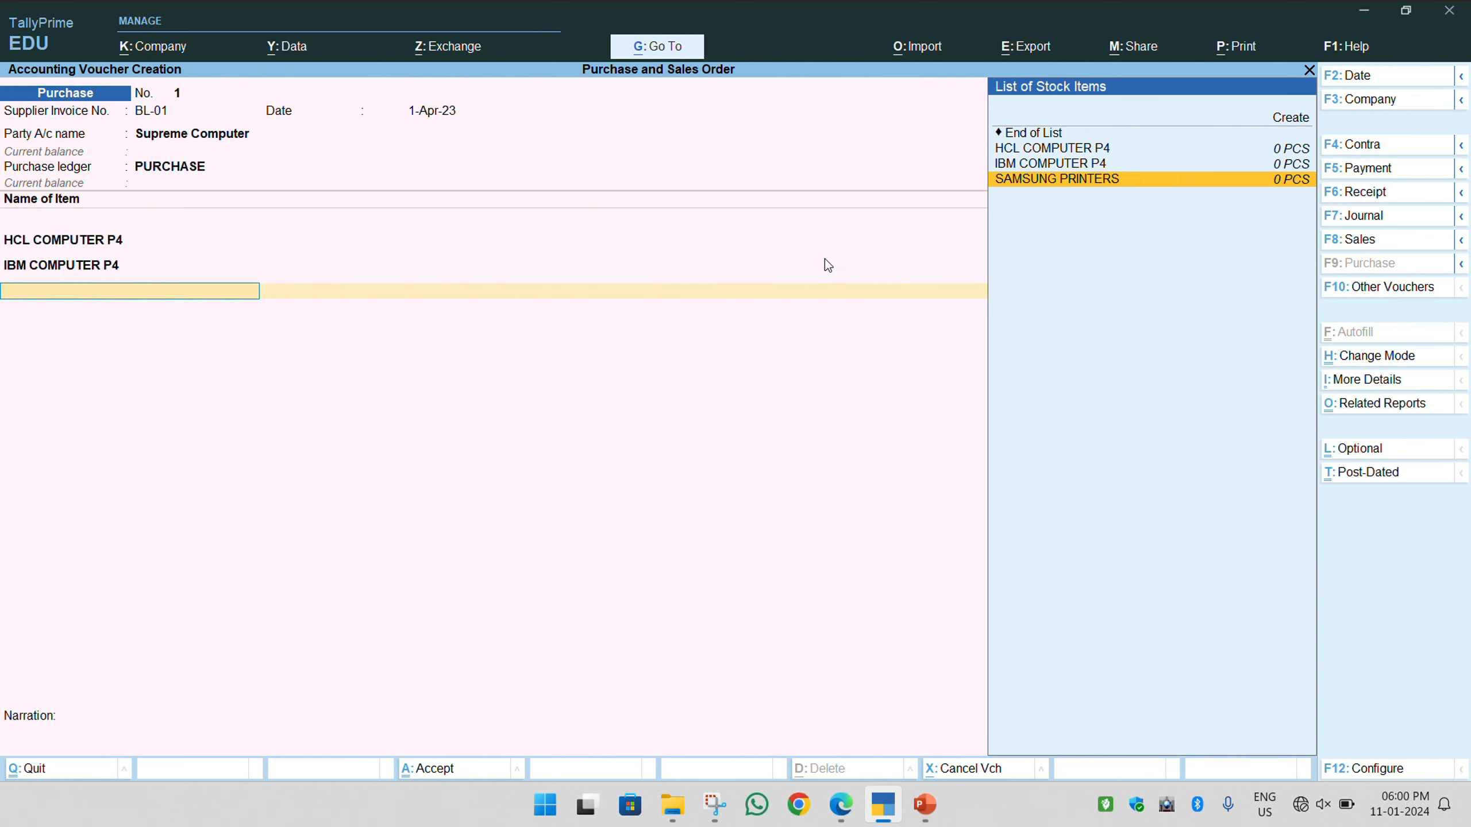
pyautogui.press('Return')
pyautogui.press('Down')
pyautogui.press('Return')
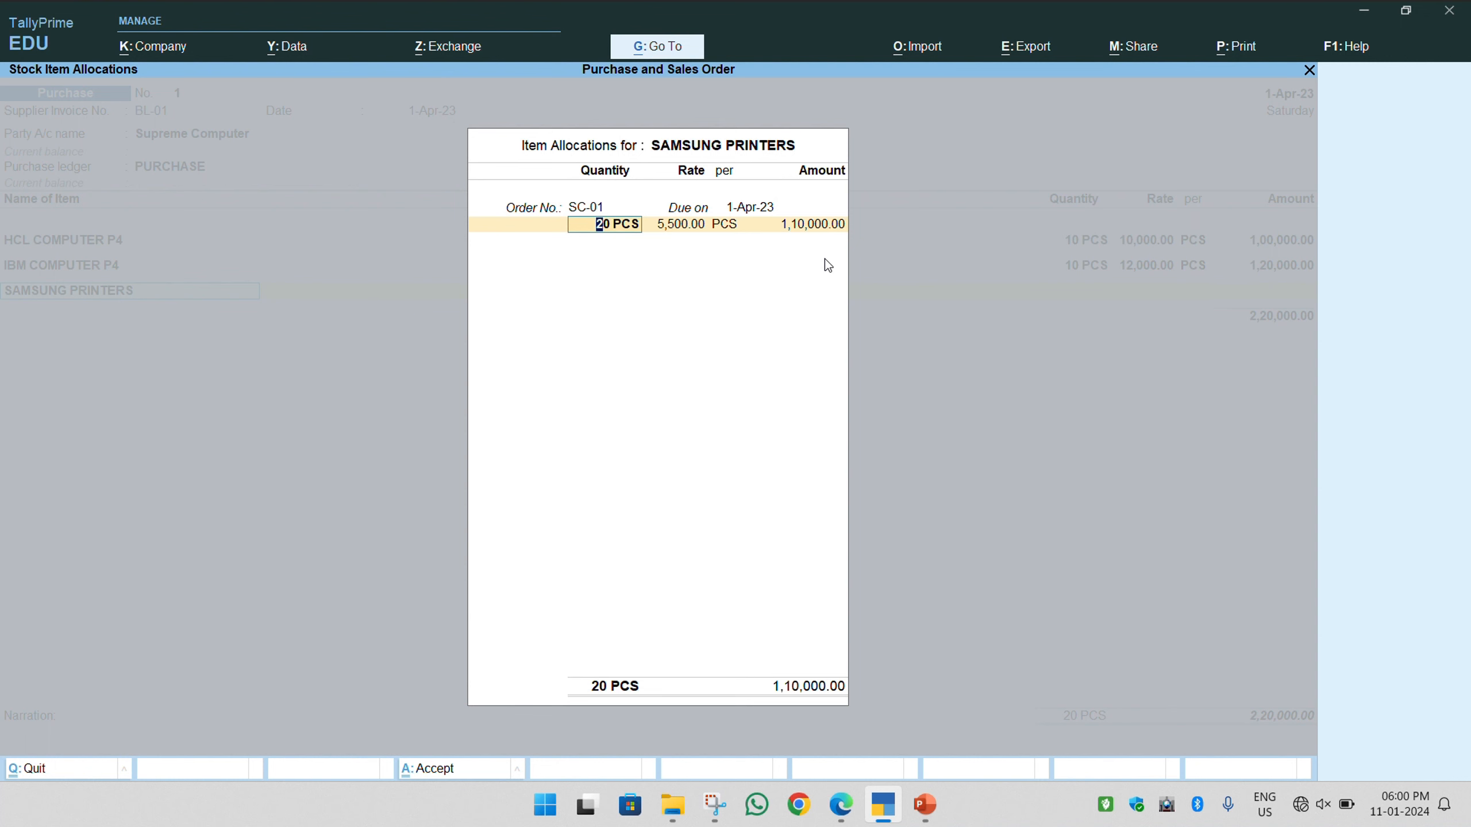
pyautogui.press('Return')
pyautogui.press('Return')
pyautogui.press('Return')
pyautogui.press('Return')
pyautogui.press('Return')
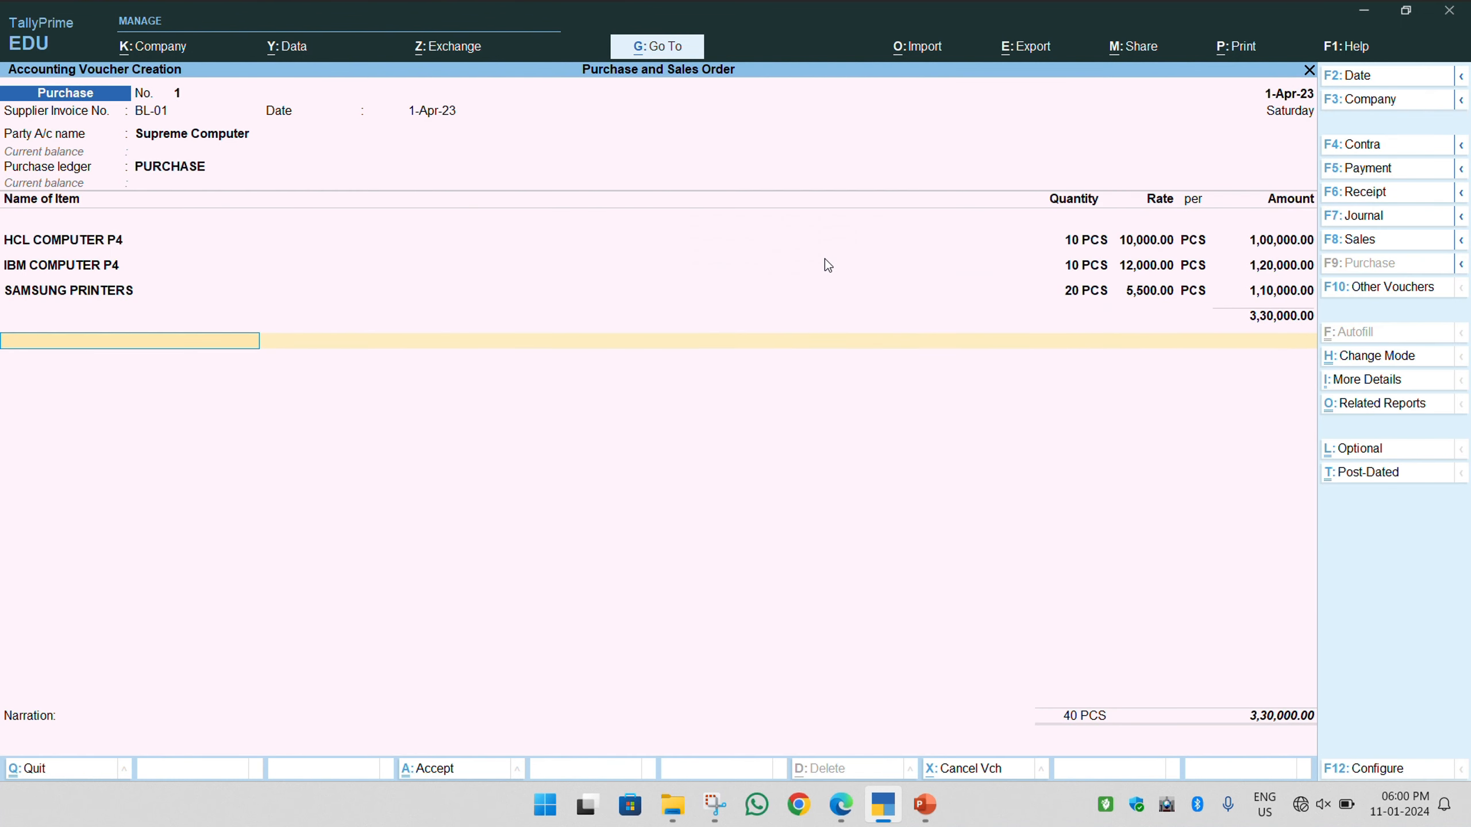
# Finish the item list, allocate the full 3,30,000 credit to new reference BL-01, and save the purchase voucher without narration
pyautogui.press('Return')
pyautogui.press('Return')
pyautogui.press('Return')
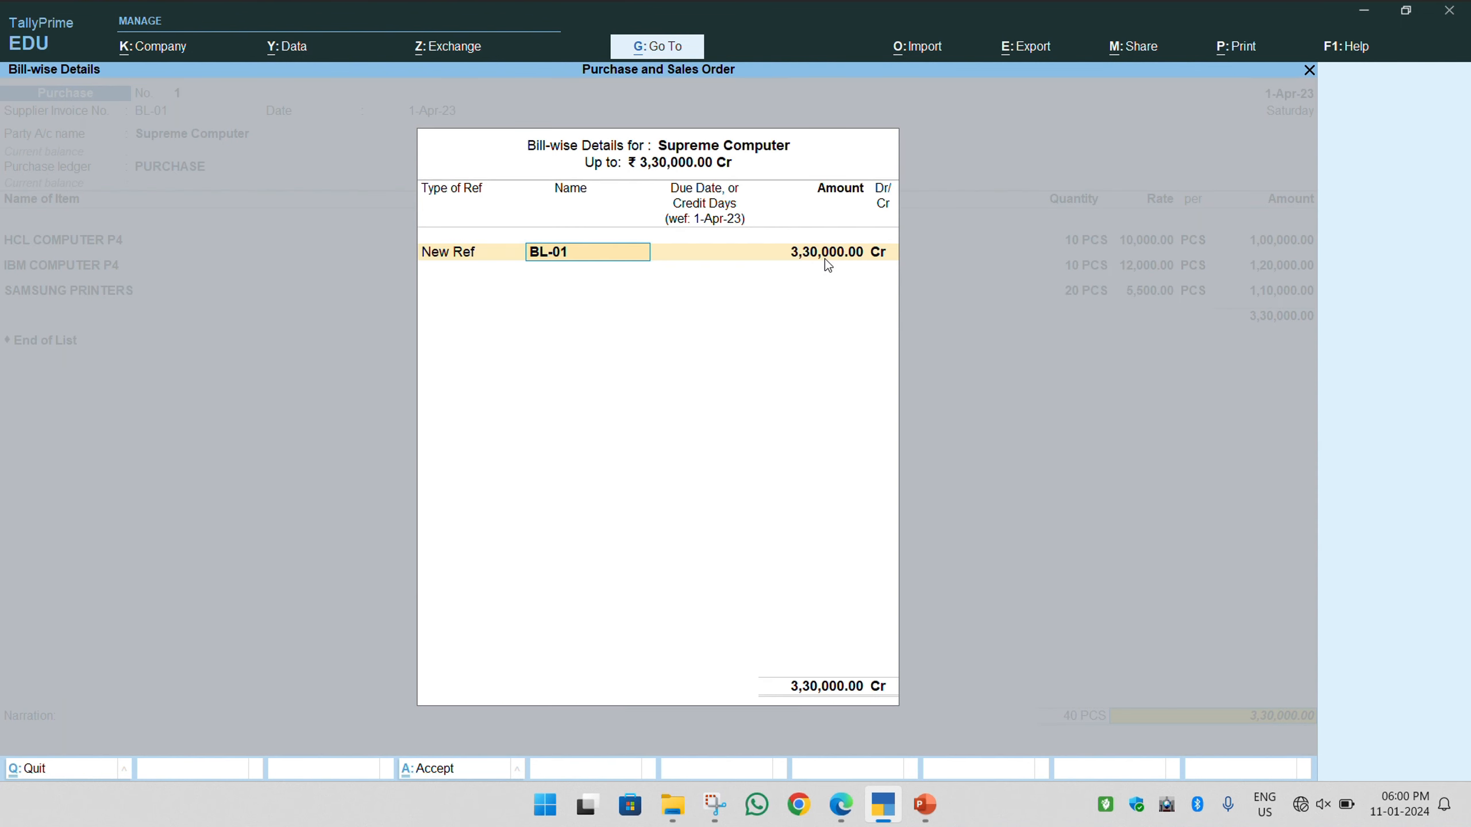
pyautogui.press('Return')
pyautogui.press('Return')
pyautogui.press('Return')
pyautogui.press('Return')
pyautogui.press('Return')
pyautogui.press('Return')
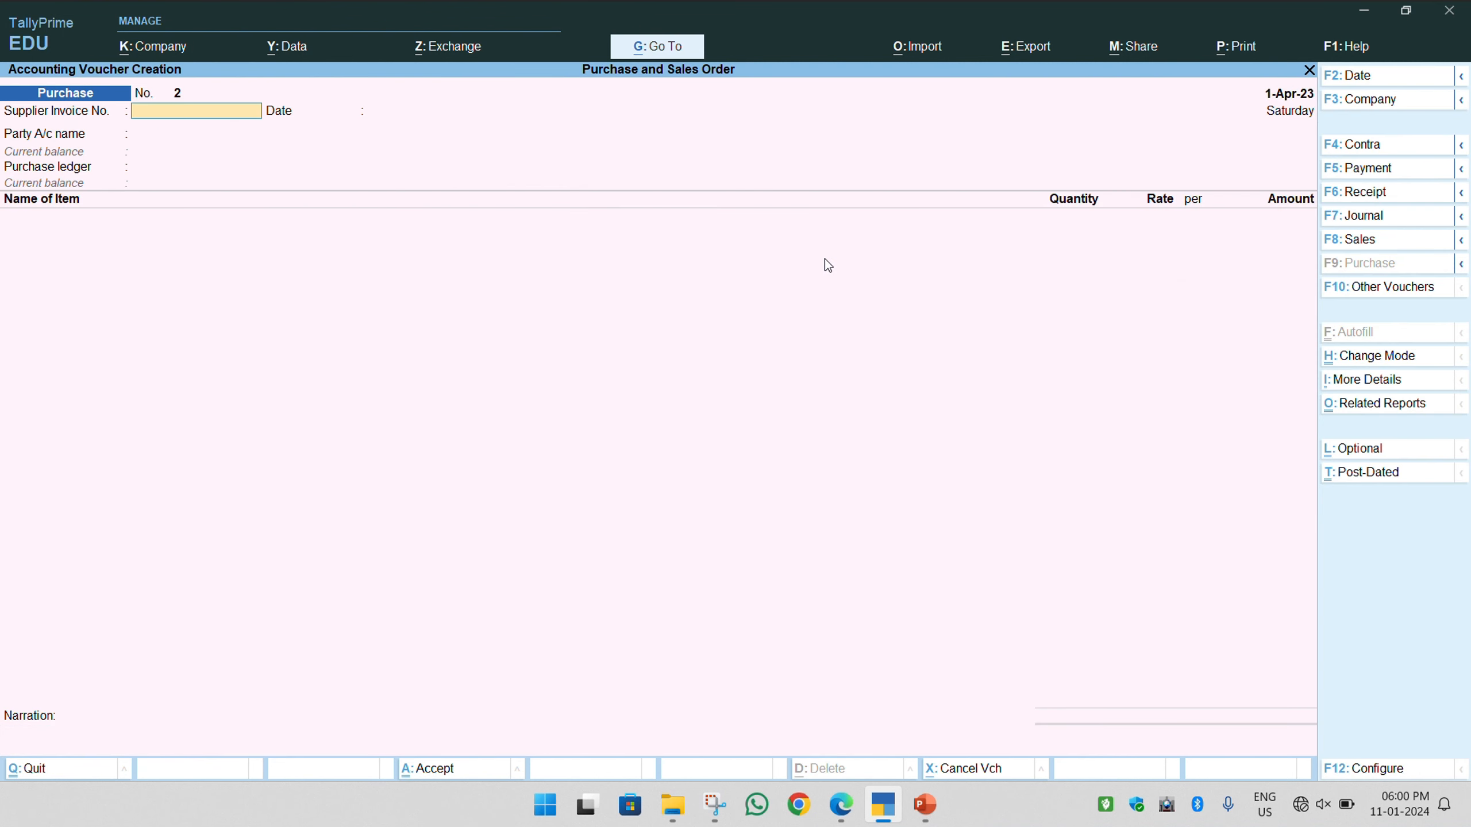
# Reopen the saved Supreme Computer purchase voucher, preview its printed invoice, and return to the Gateway of Tally
pyautogui.press('pageup')
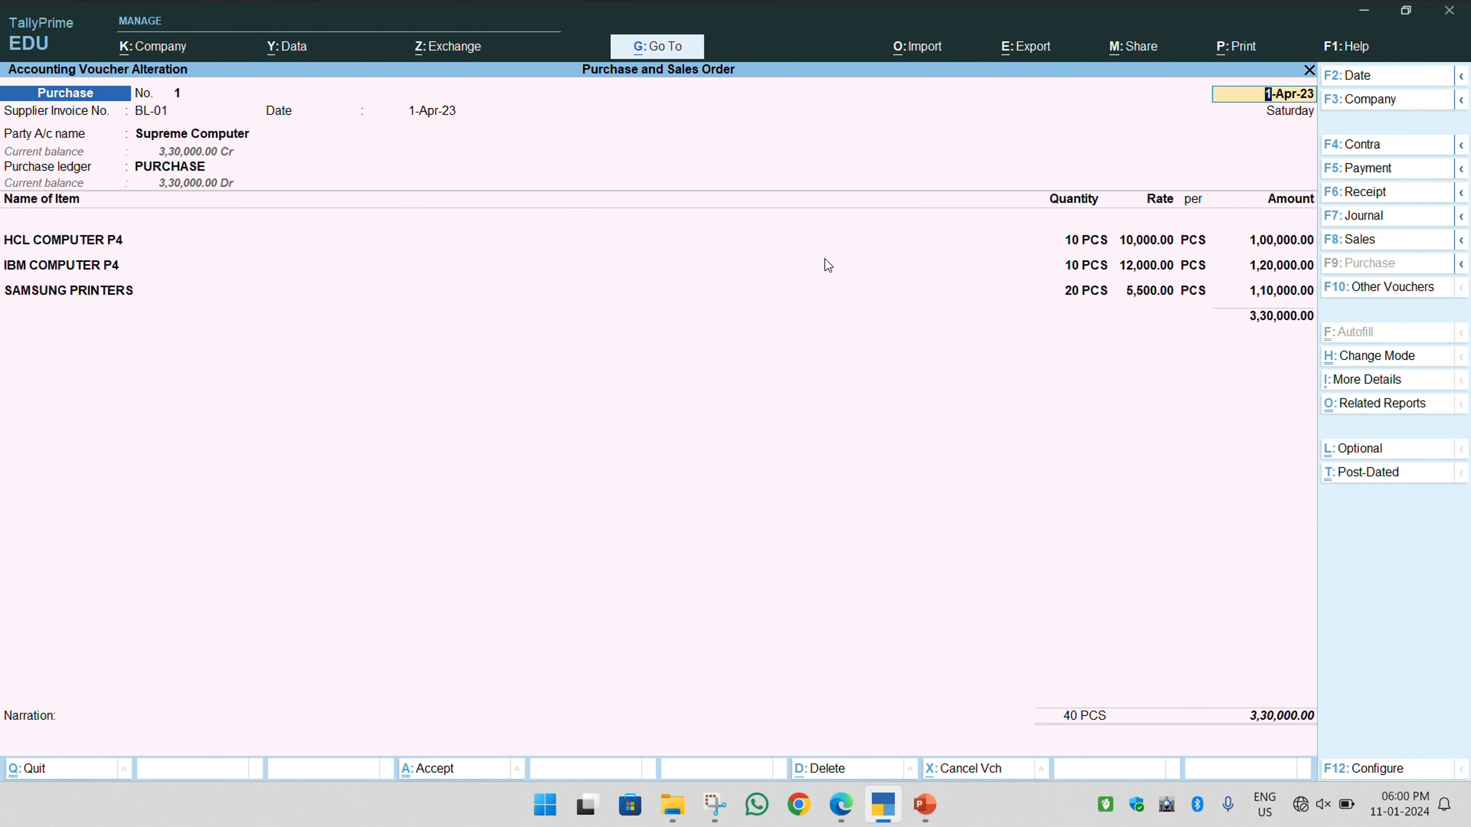
pyautogui.hotkey('ctrl', 'p')
pyautogui.press('i')
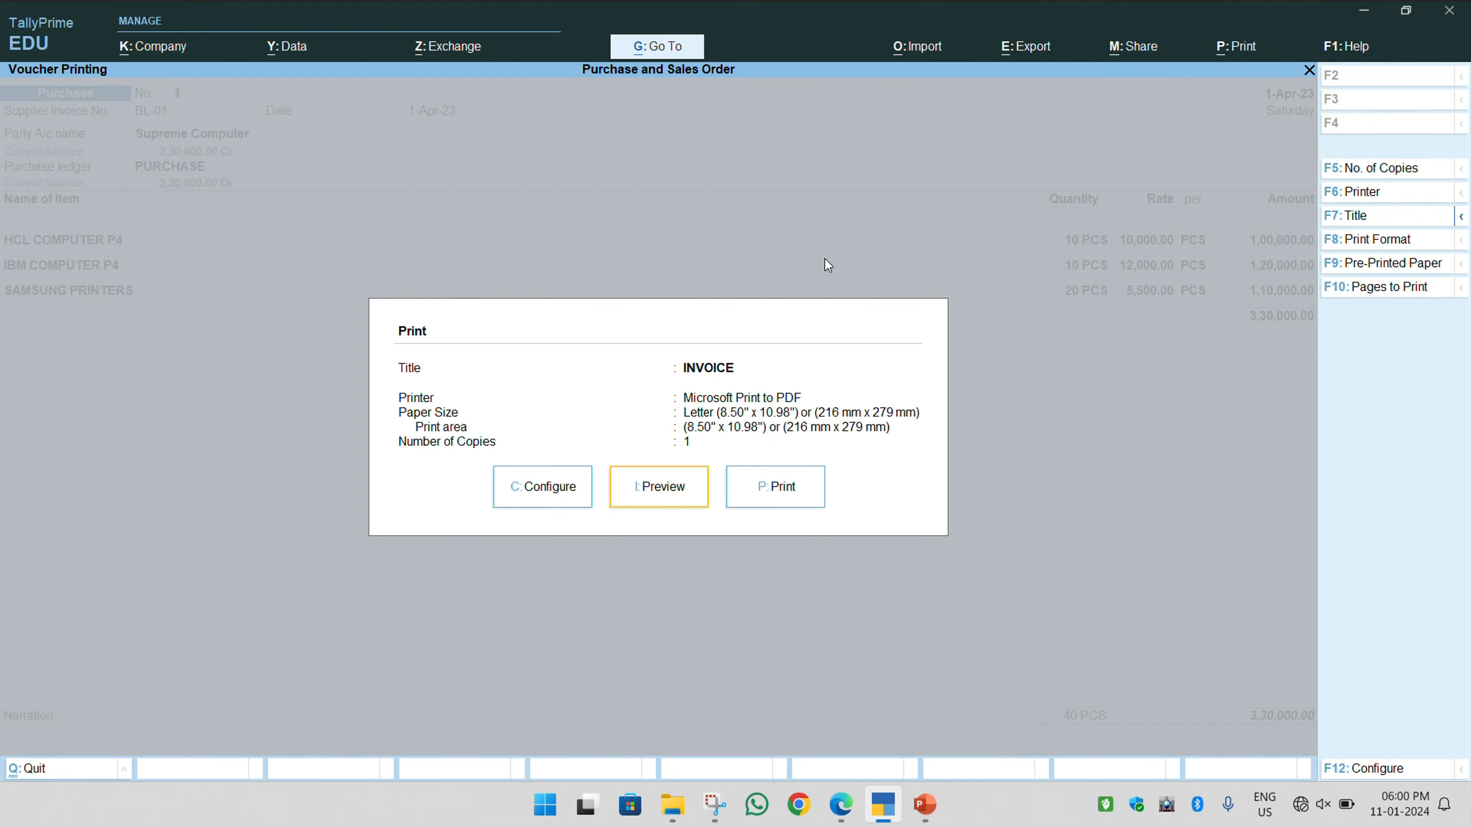
pyautogui.click(824, 258)
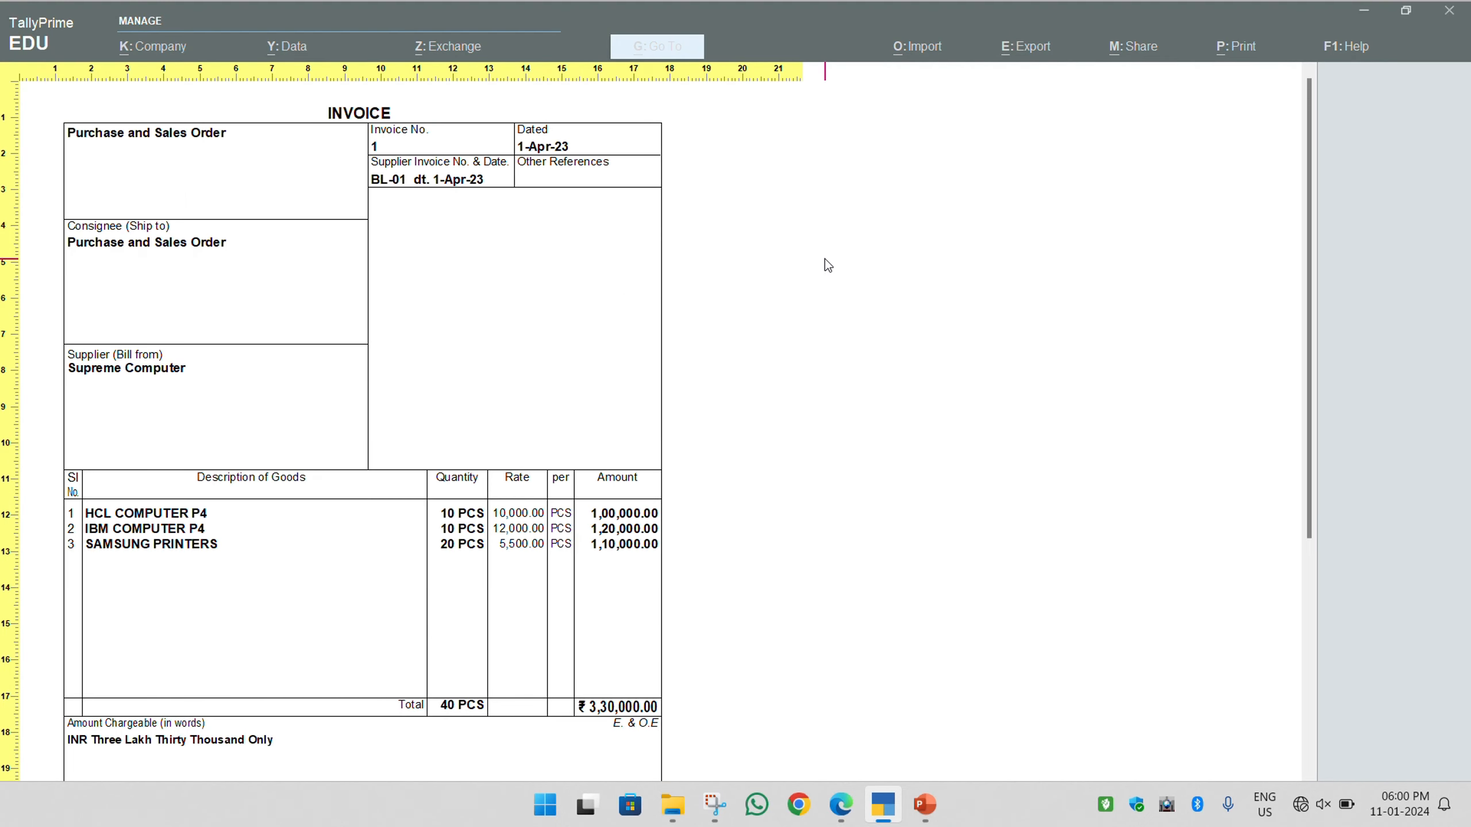
pyautogui.scroll(-1, 142, 614)
pyautogui.scroll(-2, 141, 614)
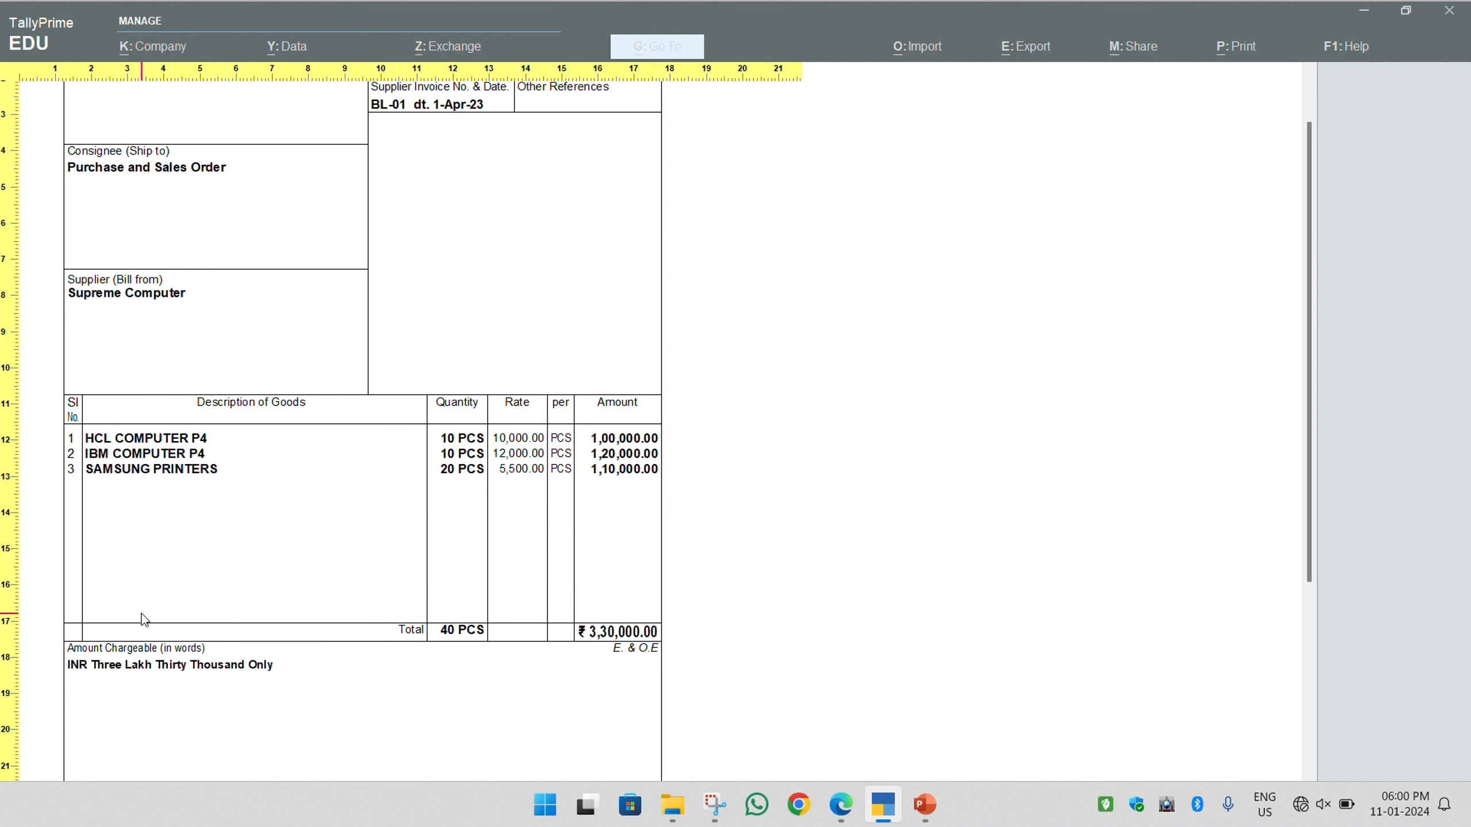
pyautogui.click(145, 620)
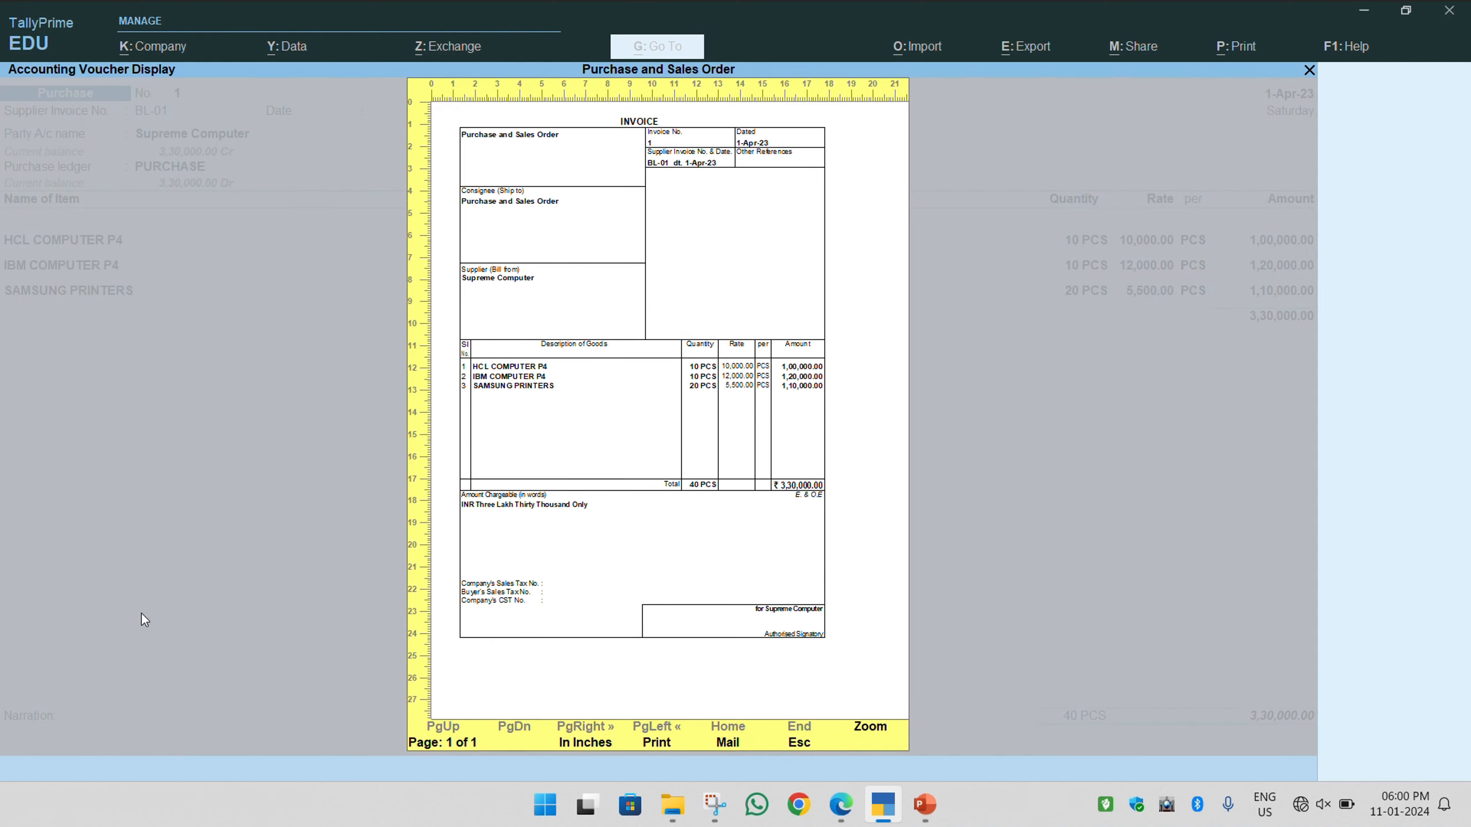
pyautogui.press('Escape')
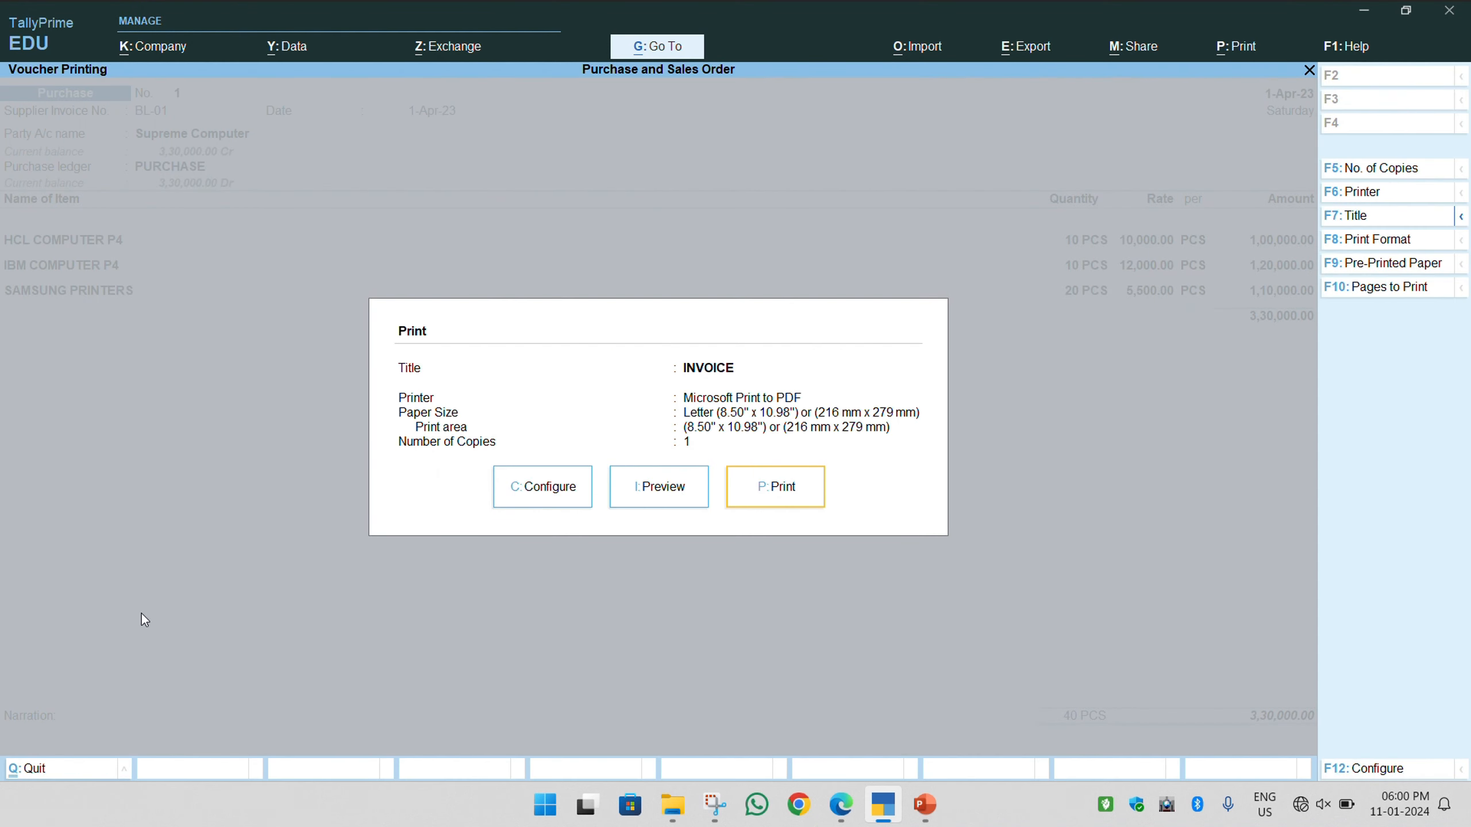
pyautogui.press('Escape')
pyautogui.press('Escape')
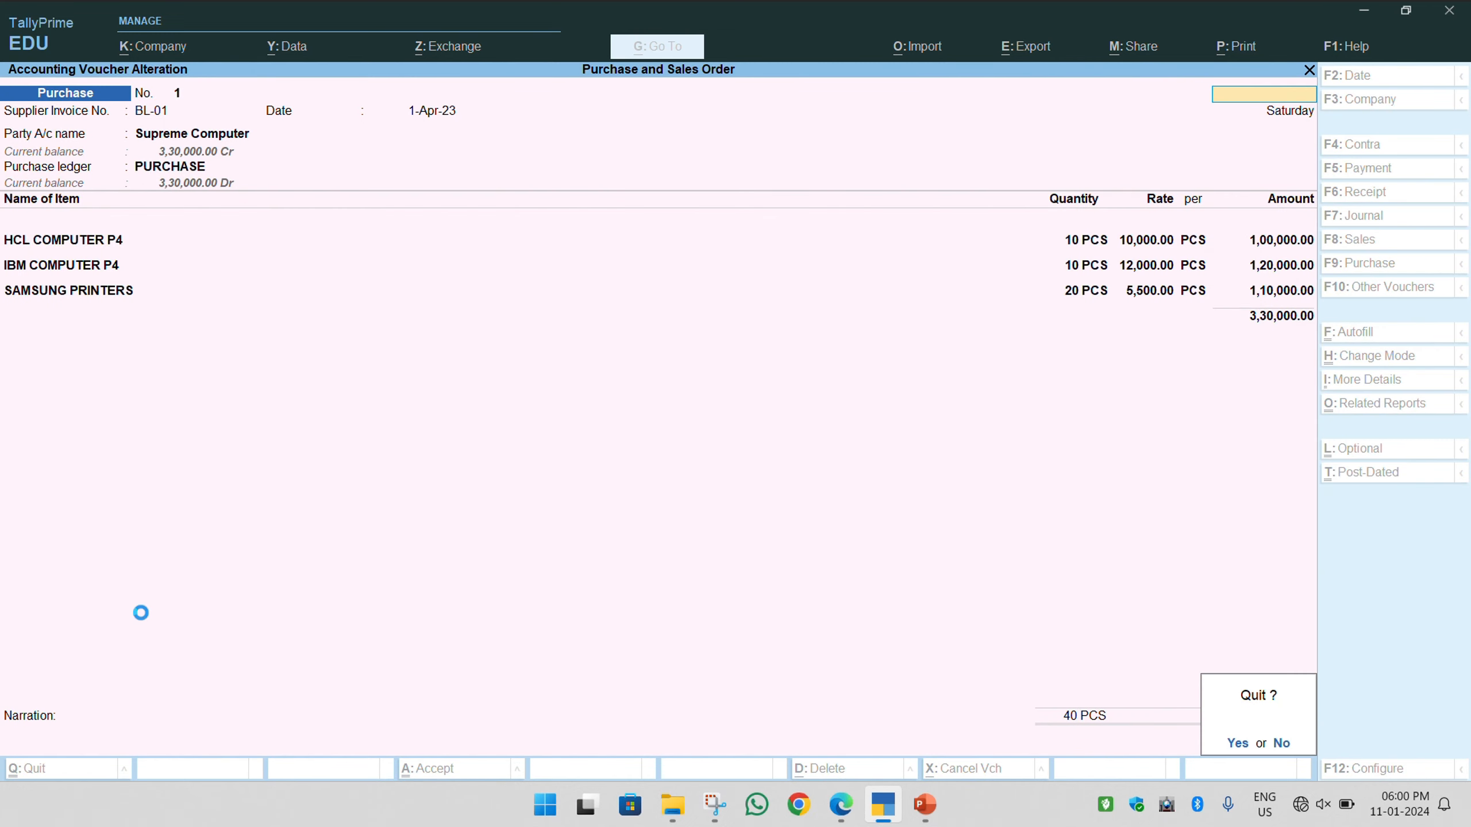
pyautogui.press('Return')
pyautogui.press('Escape')
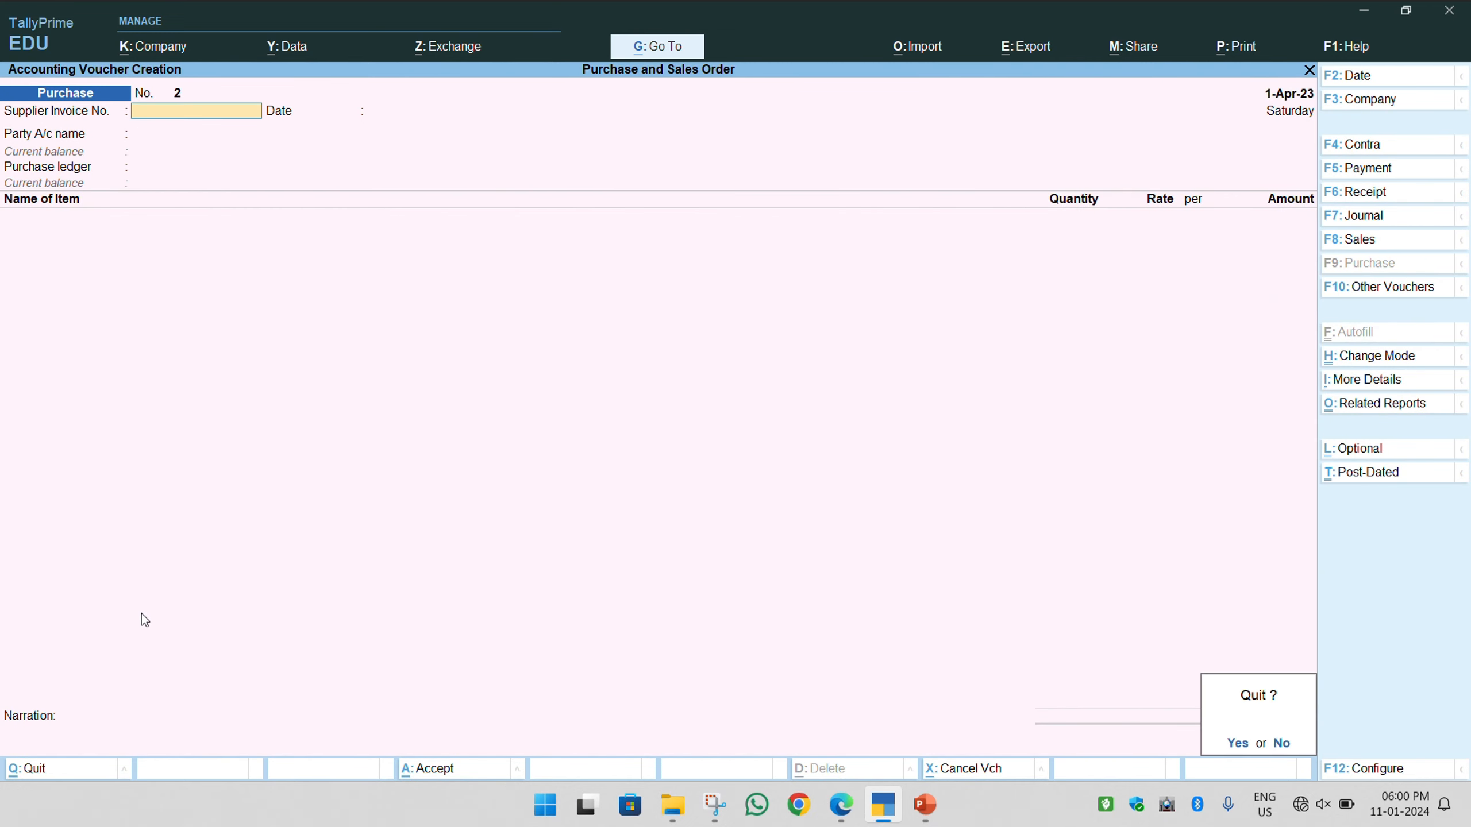
pyautogui.press('Return')
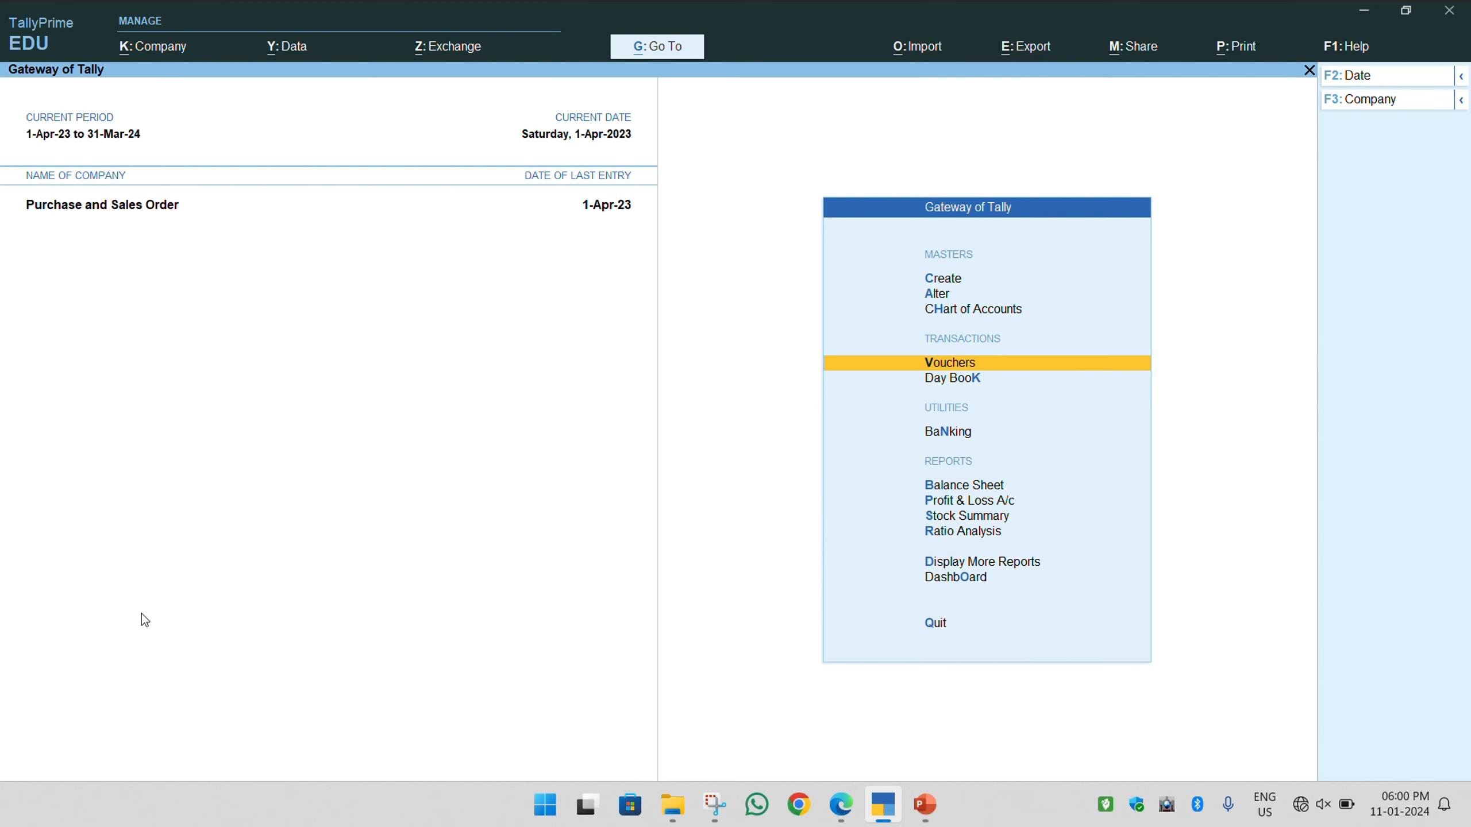
# Open the Statements of Inventory reports under Display More Reports
pyautogui.press('Up')
pyautogui.press('Up')
pyautogui.press('Up')
pyautogui.press('Up')
pyautogui.press('Up')
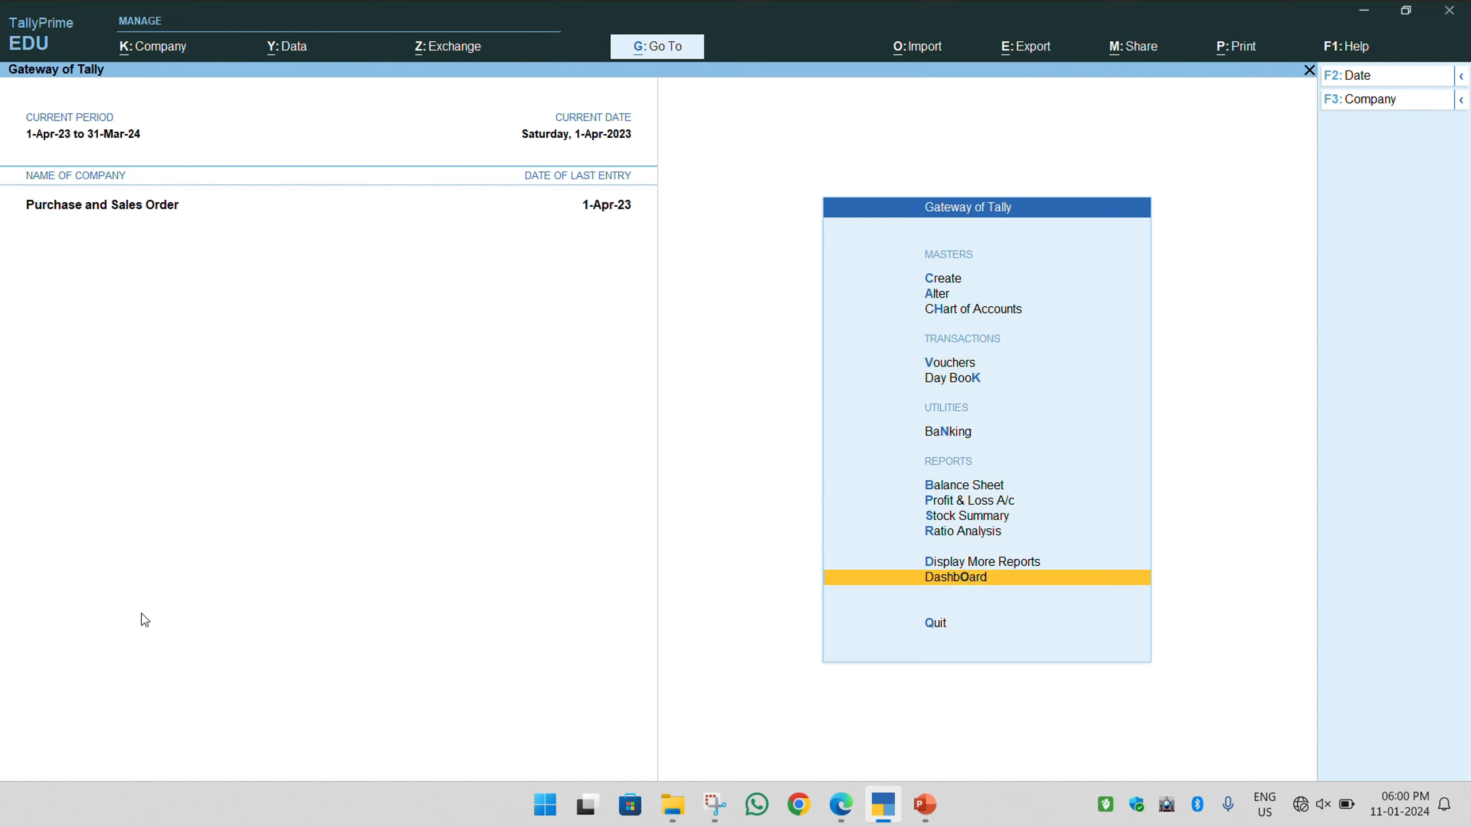
pyautogui.press('Up')
pyautogui.press('Return')
pyautogui.press('Up')
pyautogui.press('Up')
pyautogui.press('Up')
pyautogui.press('Up')
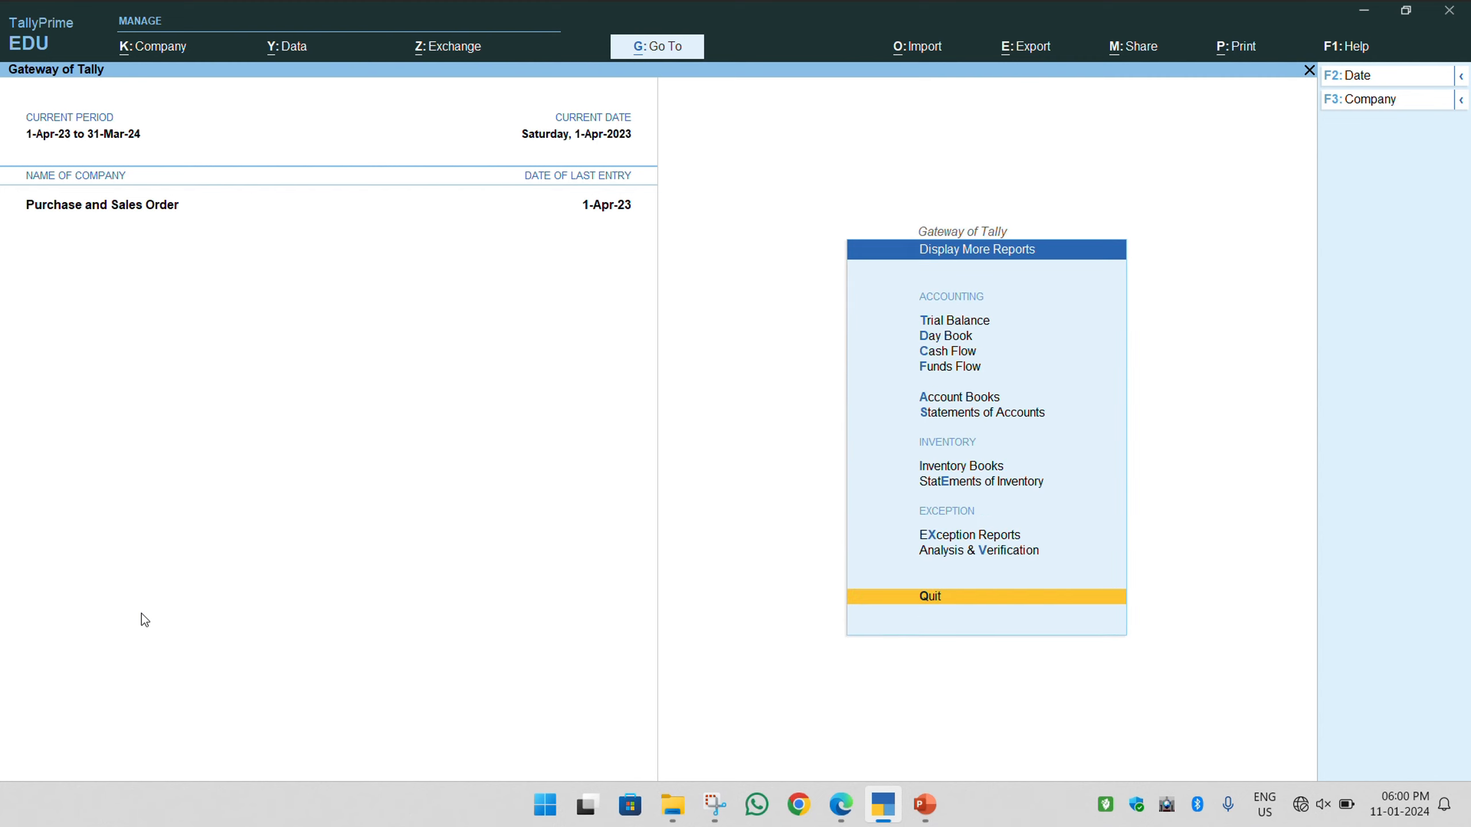
pyautogui.press('Return')
# Check the Purchase Order Outstandings report for all orders and return to Statements of Inventory
pyautogui.press('Up')
pyautogui.press('Up')
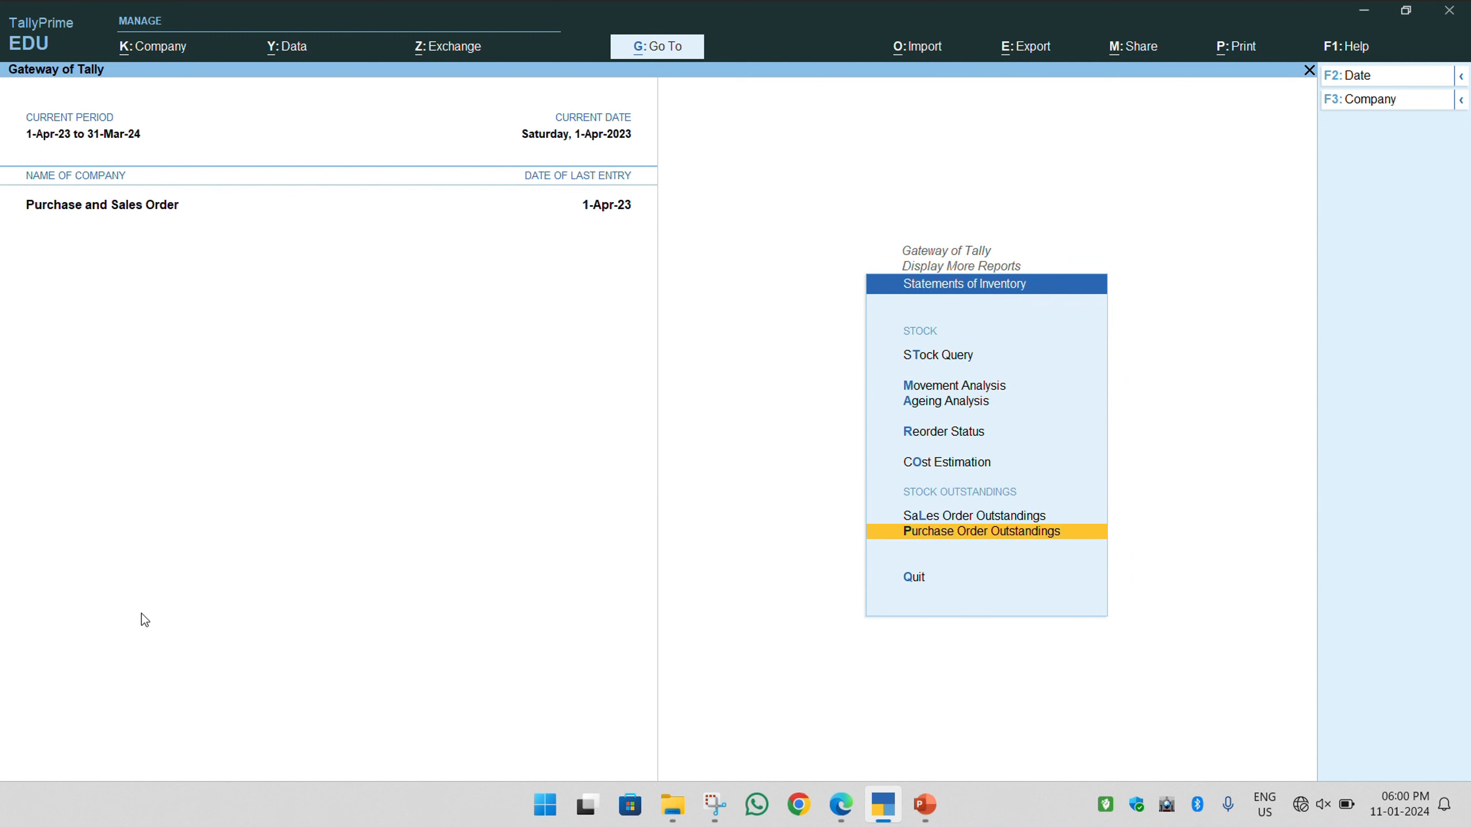
pyautogui.press('Return')
pyautogui.press('Down')
pyautogui.press('Down')
pyautogui.press('Down')
pyautogui.press('Down')
pyautogui.press('Down')
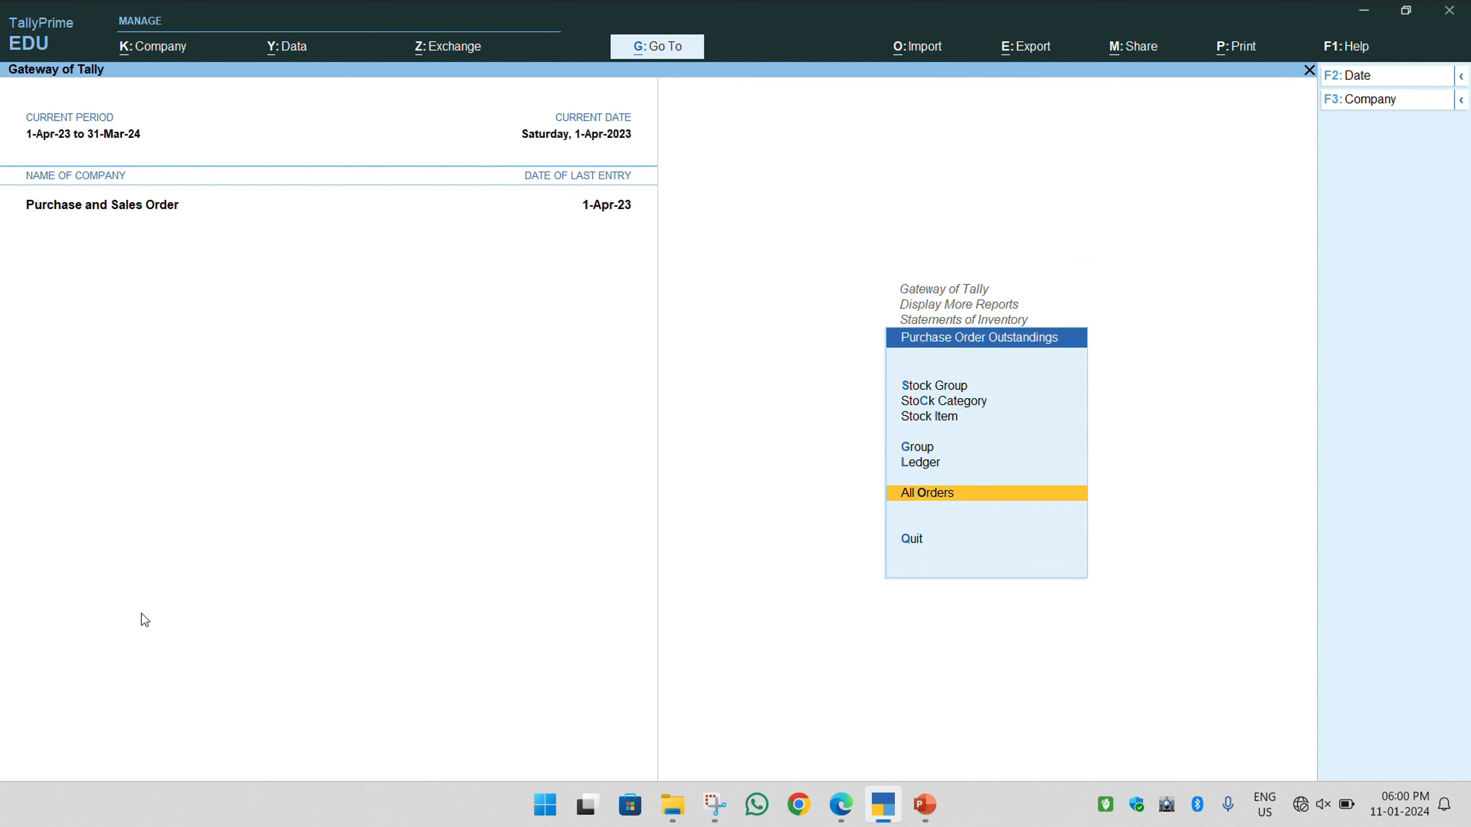
pyautogui.press('Return')
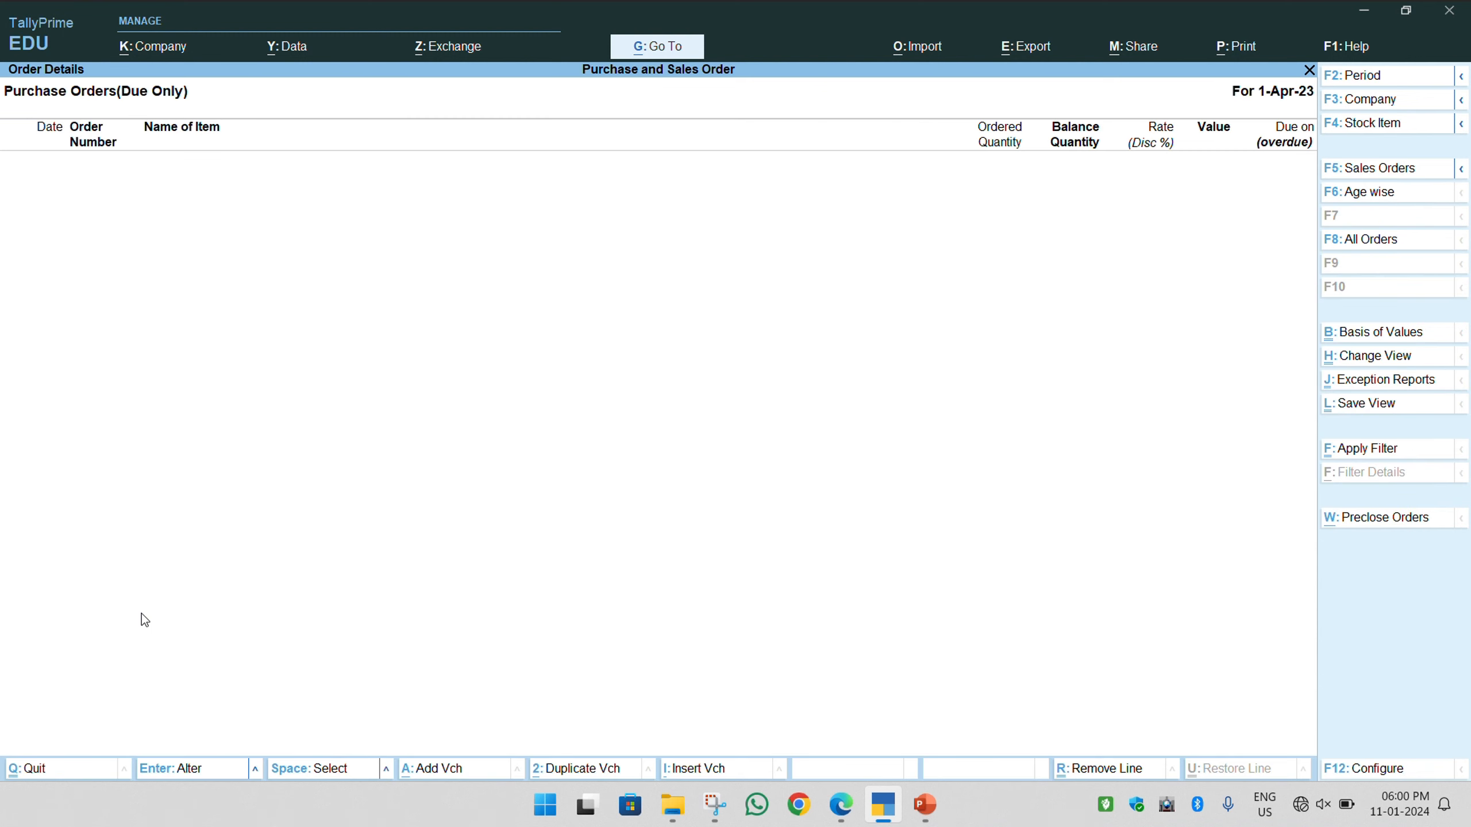
pyautogui.press('Escape')
pyautogui.press('Escape')
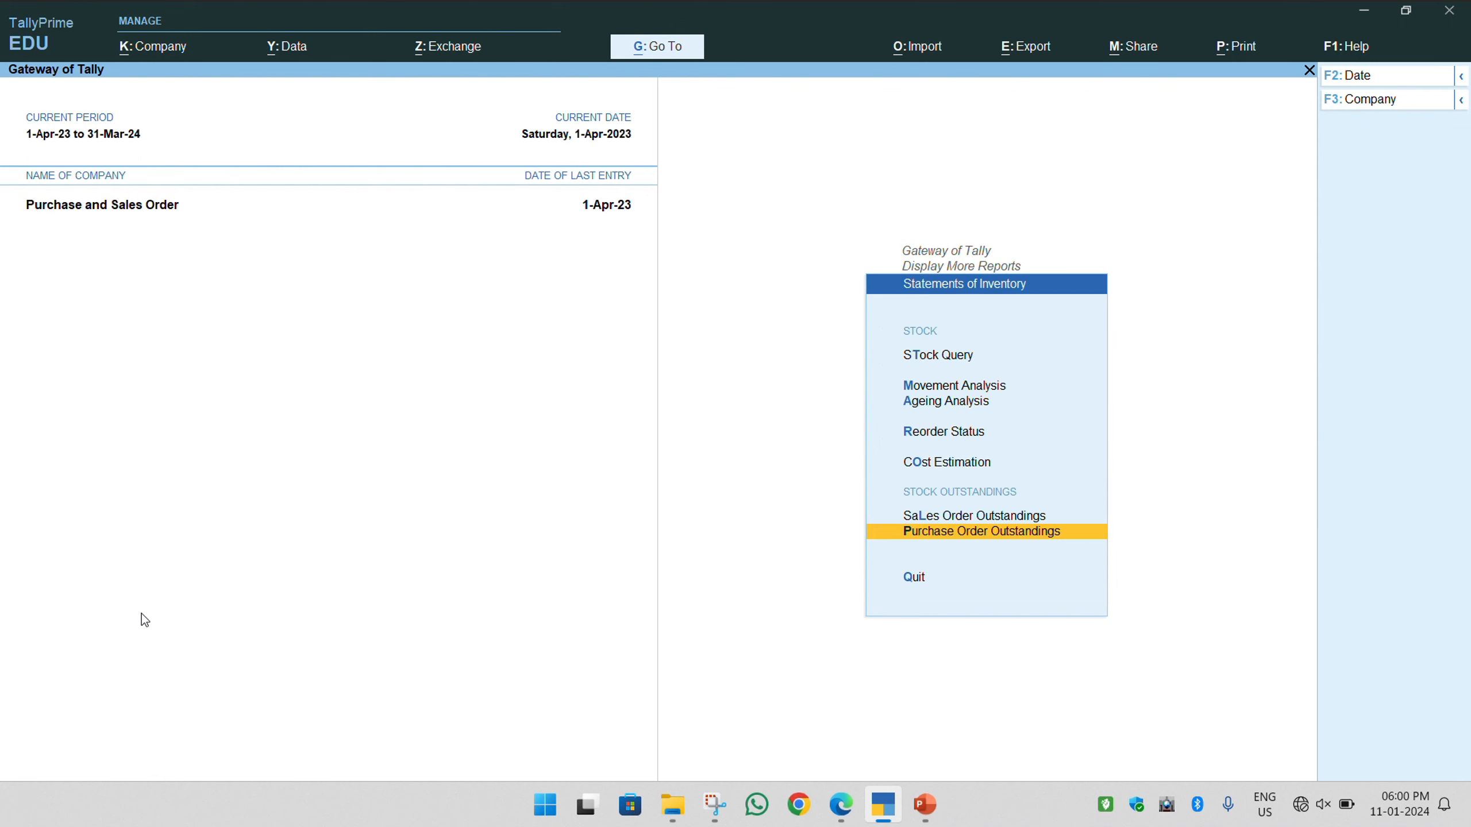
# Review the Sales Order Outstandings report for all orders and return to the Gateway of Tally
pyautogui.press('Up')
pyautogui.press('Return')
pyautogui.press('Down')
pyautogui.press('Down')
pyautogui.press('Down')
pyautogui.press('Down')
pyautogui.press('Down')
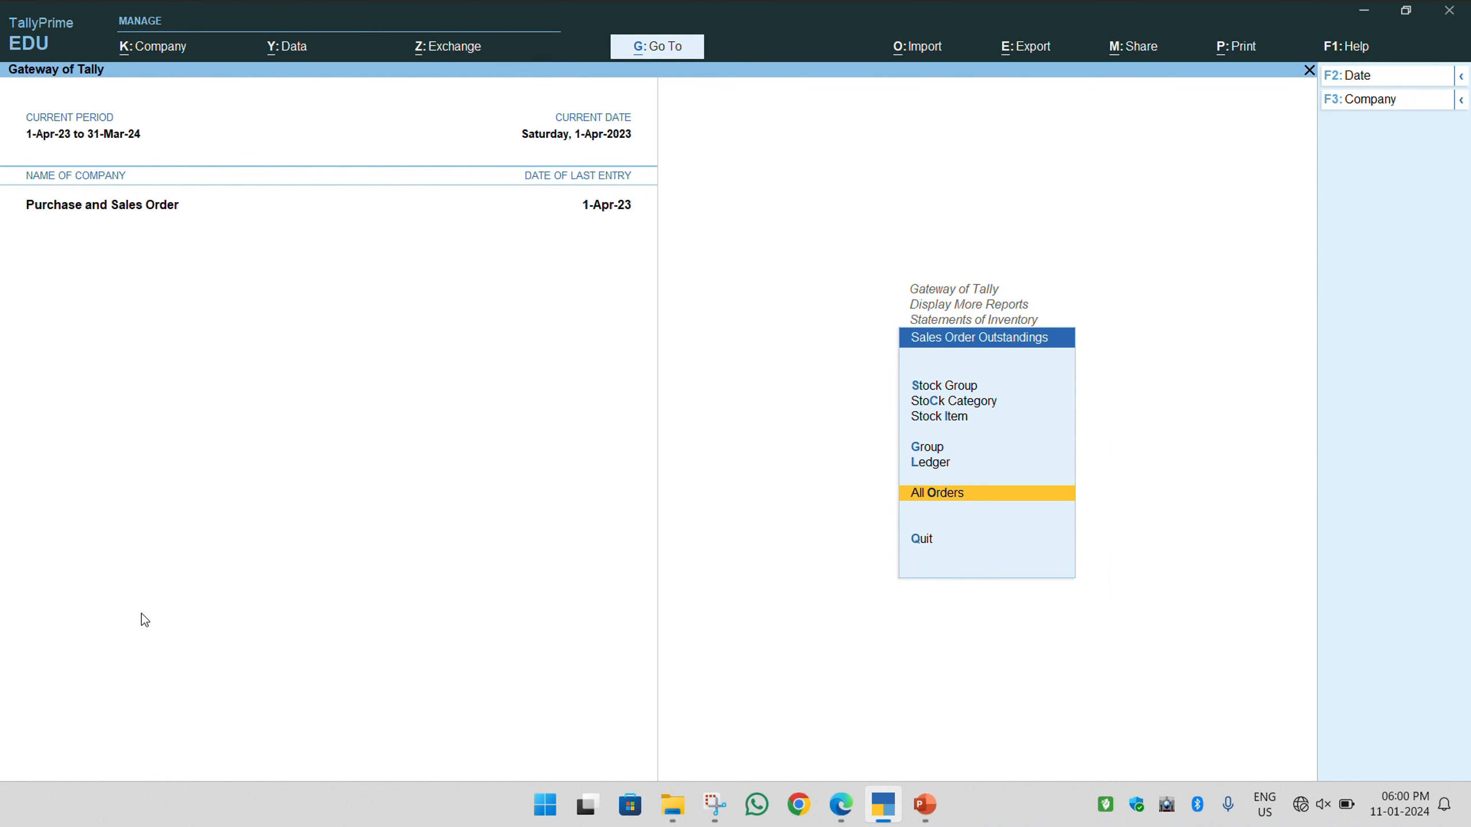
pyautogui.press('Return')
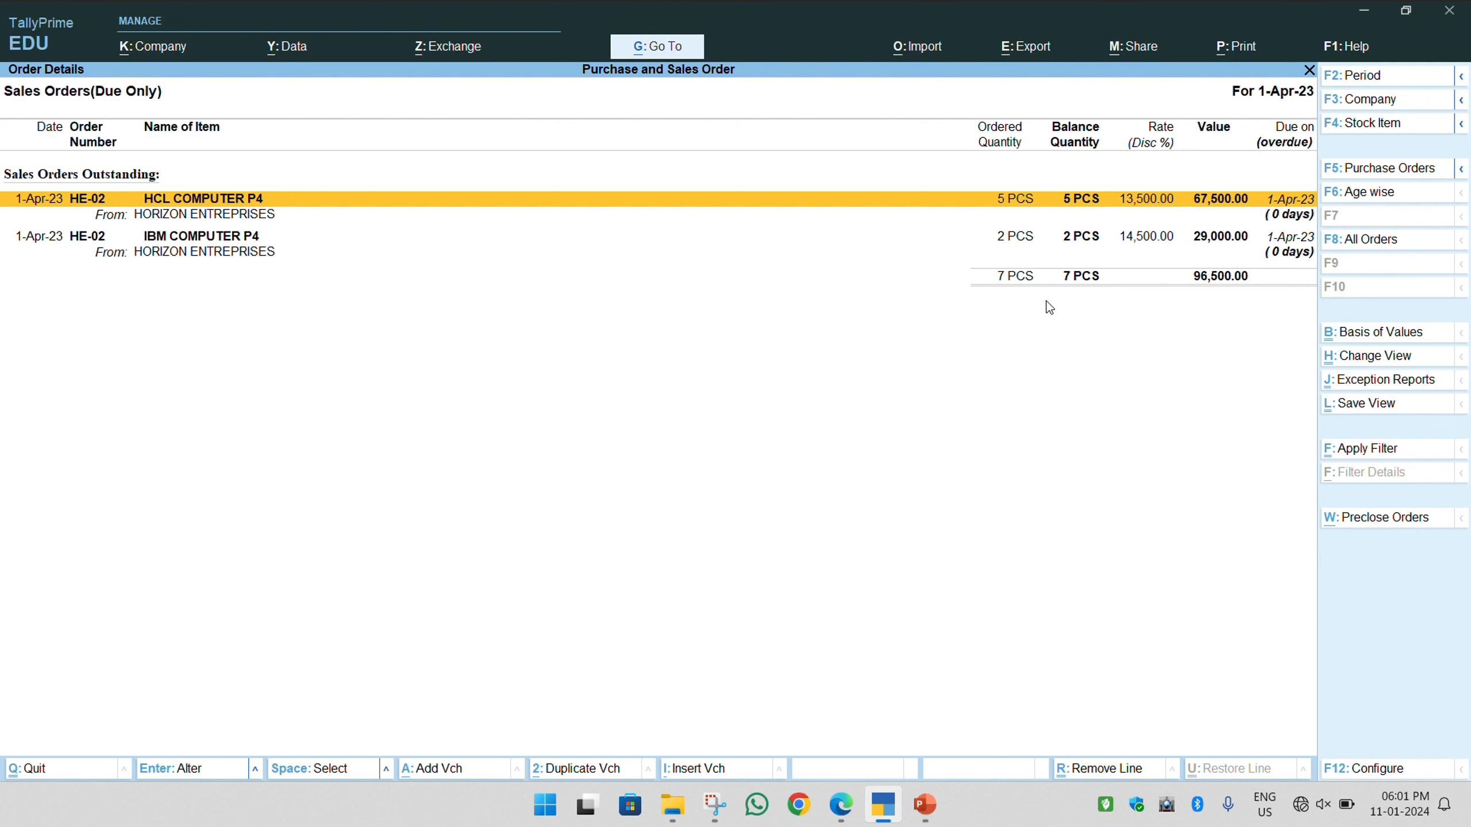
pyautogui.press('Escape')
pyautogui.press('Escape')
pyautogui.press('Escape')
pyautogui.press('Escape')
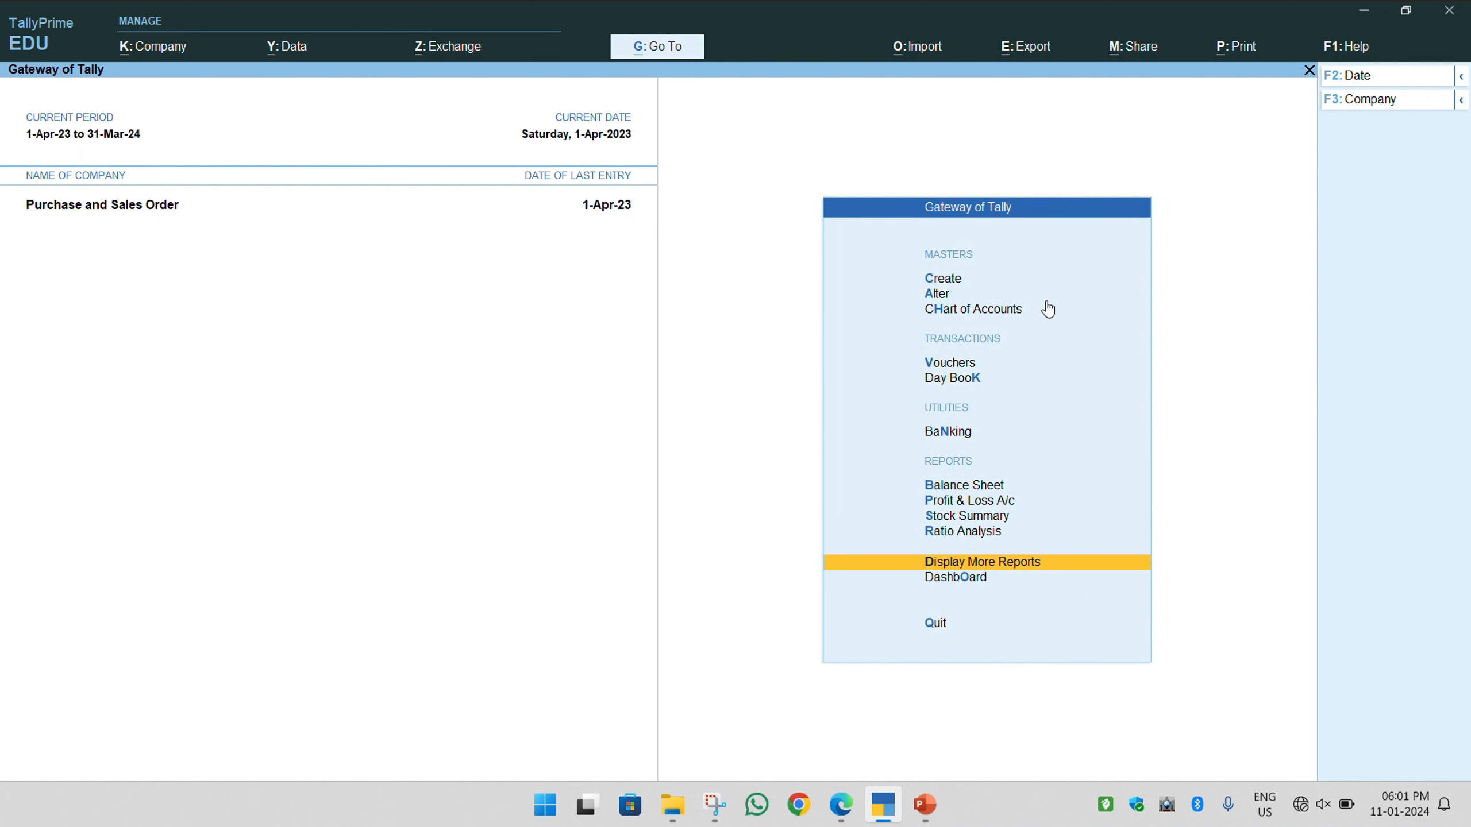
# Start a sales voucher with reference number BL-02 dated 1-Apr-23
pyautogui.press('v')
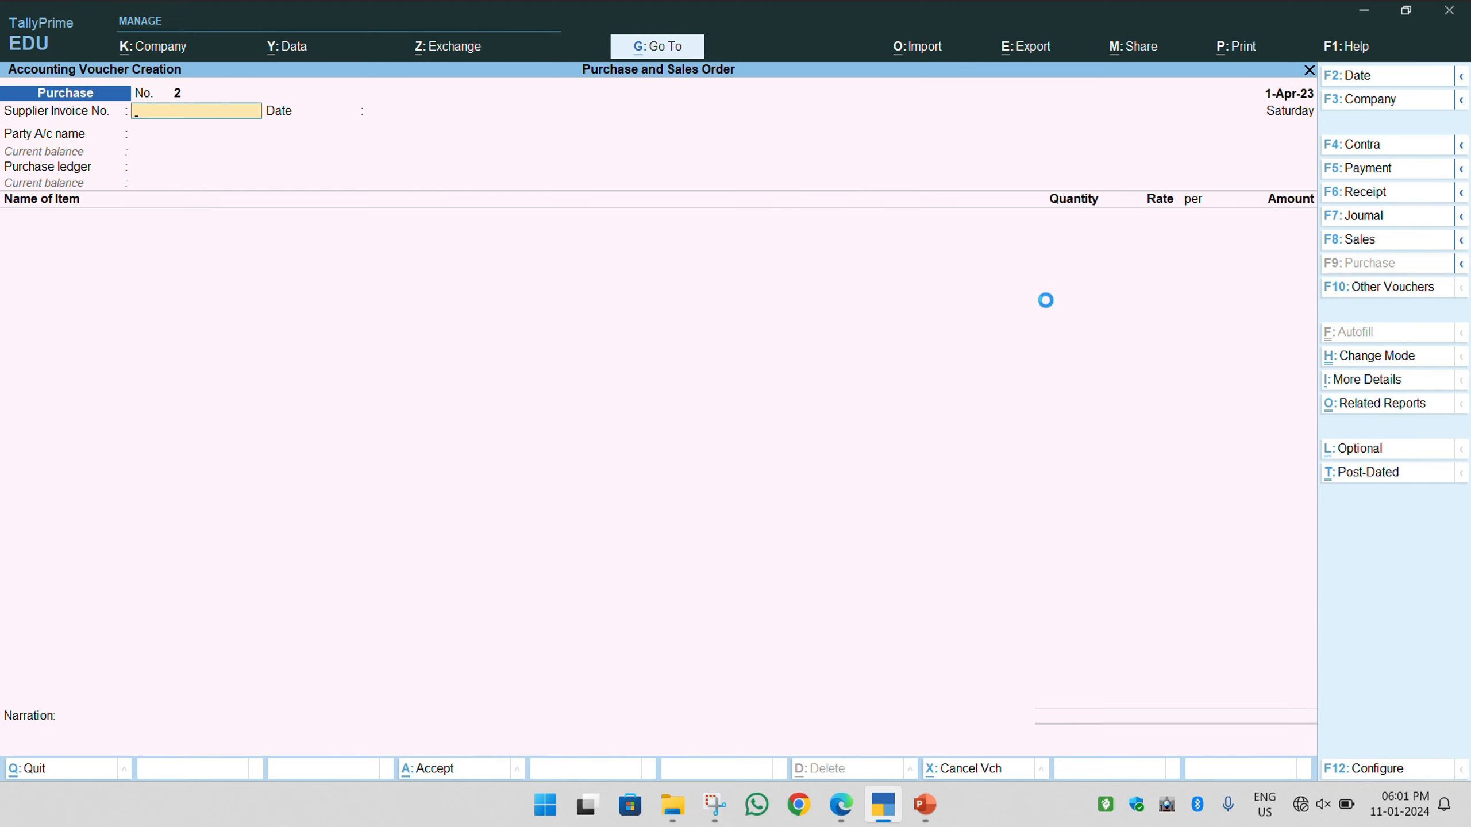
pyautogui.press('F8')
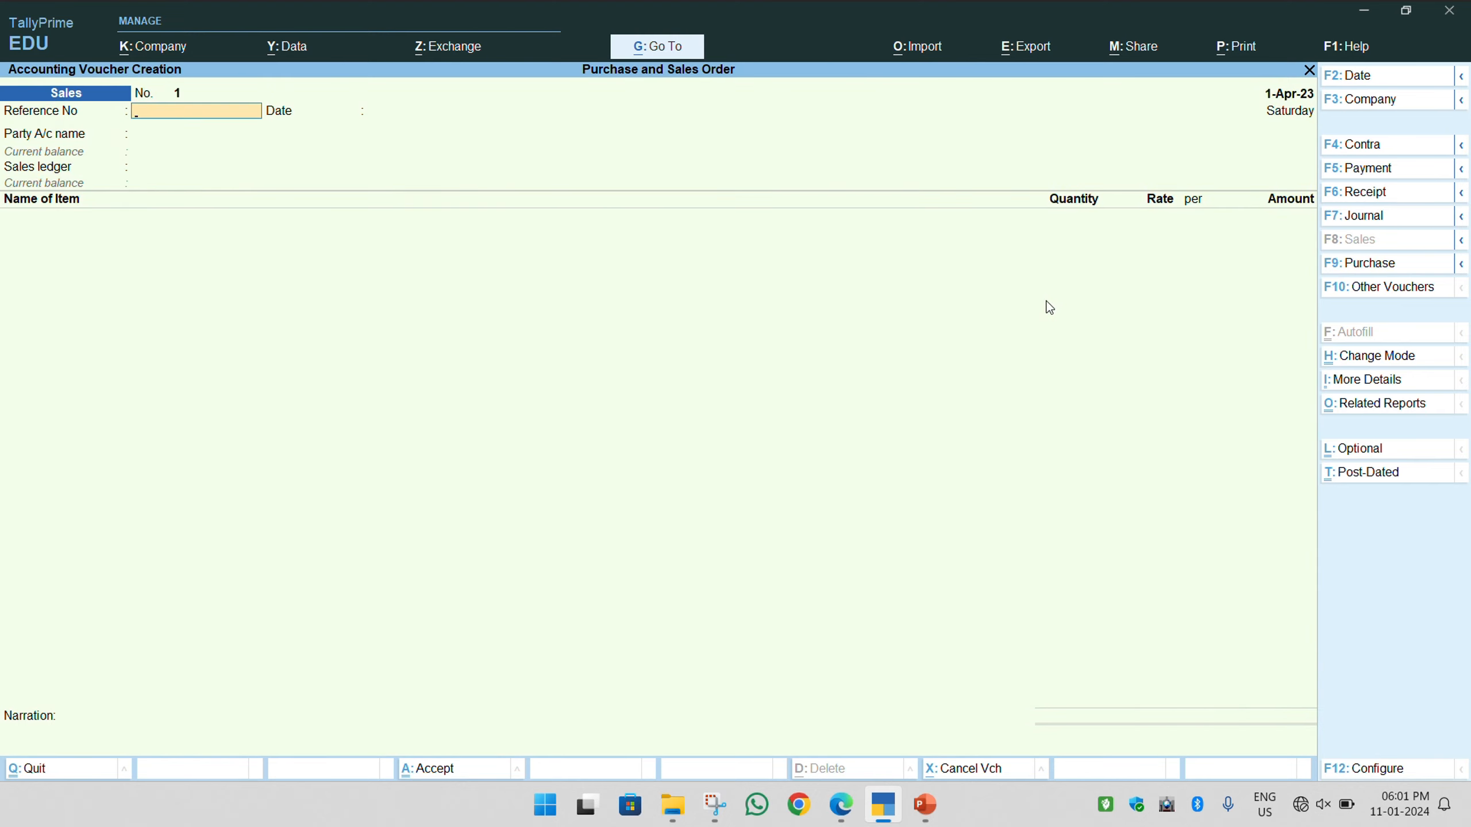
pyautogui.write('BL-02')
pyautogui.press('Return')
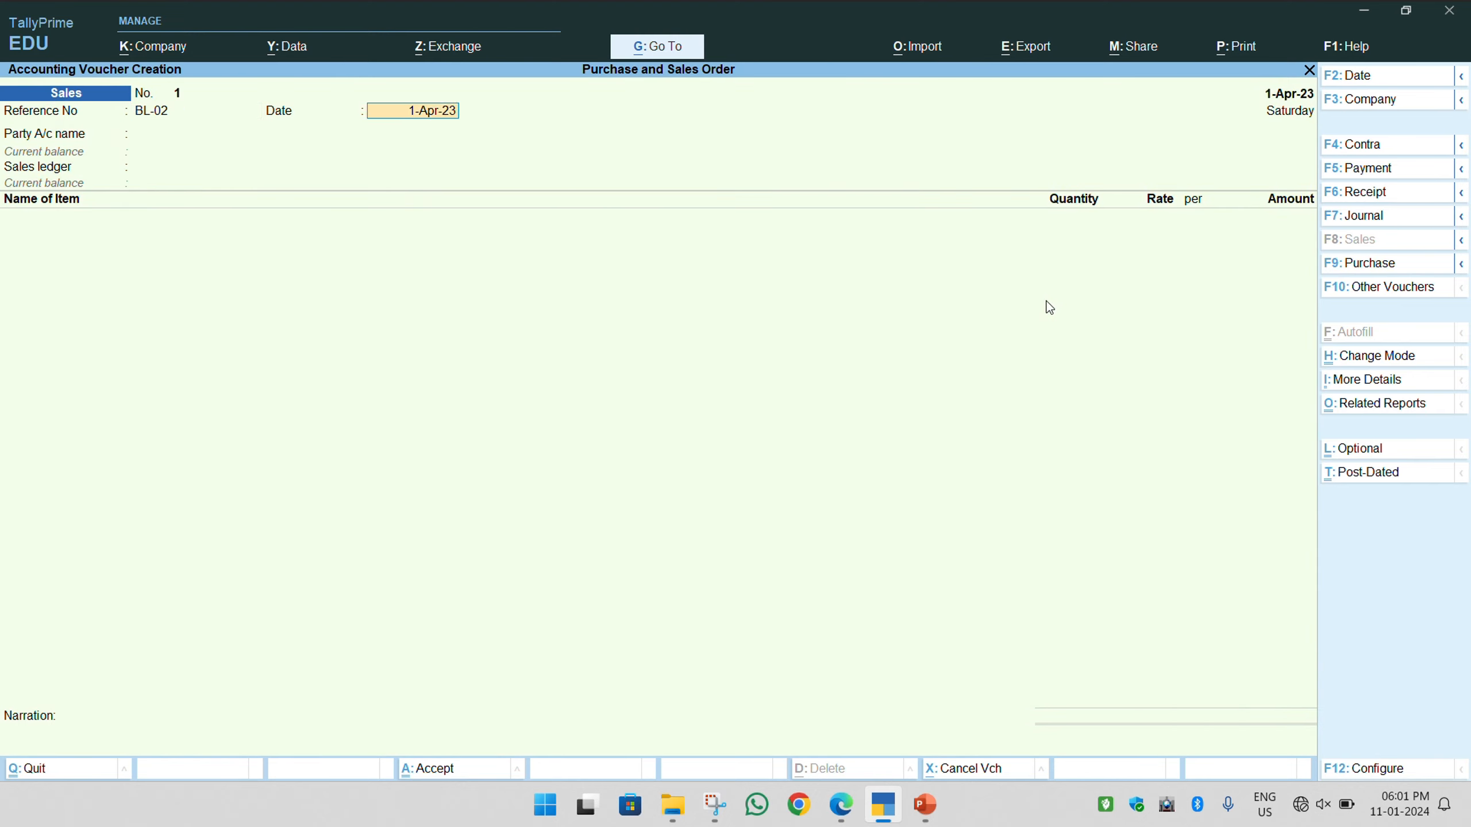
pyautogui.press('Return')
# Set HORIZON ENTREPRISES as the party with blank dispatch details and default party details, and use the SALES ledger
pyautogui.press('Down')
pyautogui.press('Down')
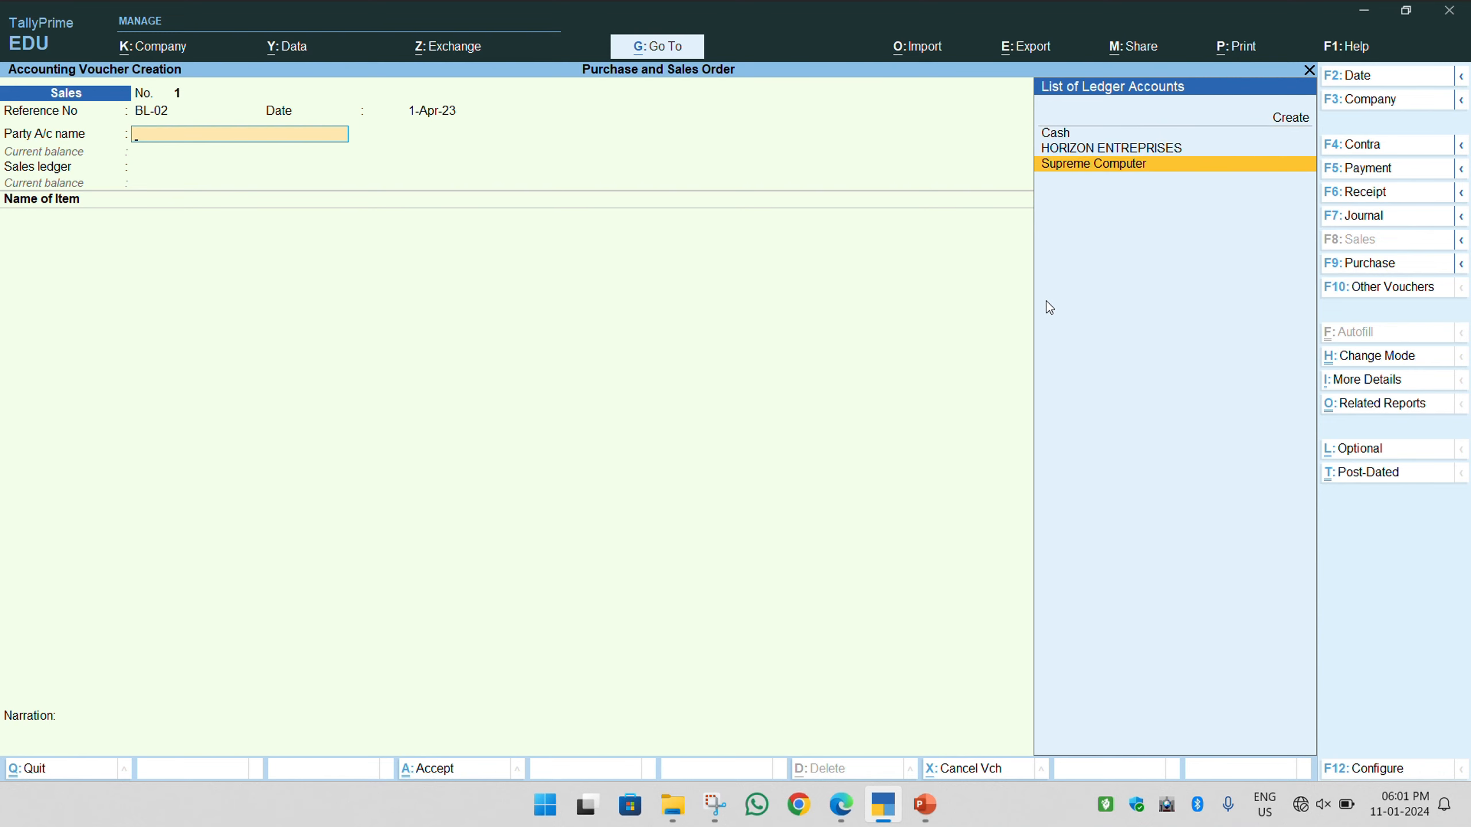
pyautogui.press('Up')
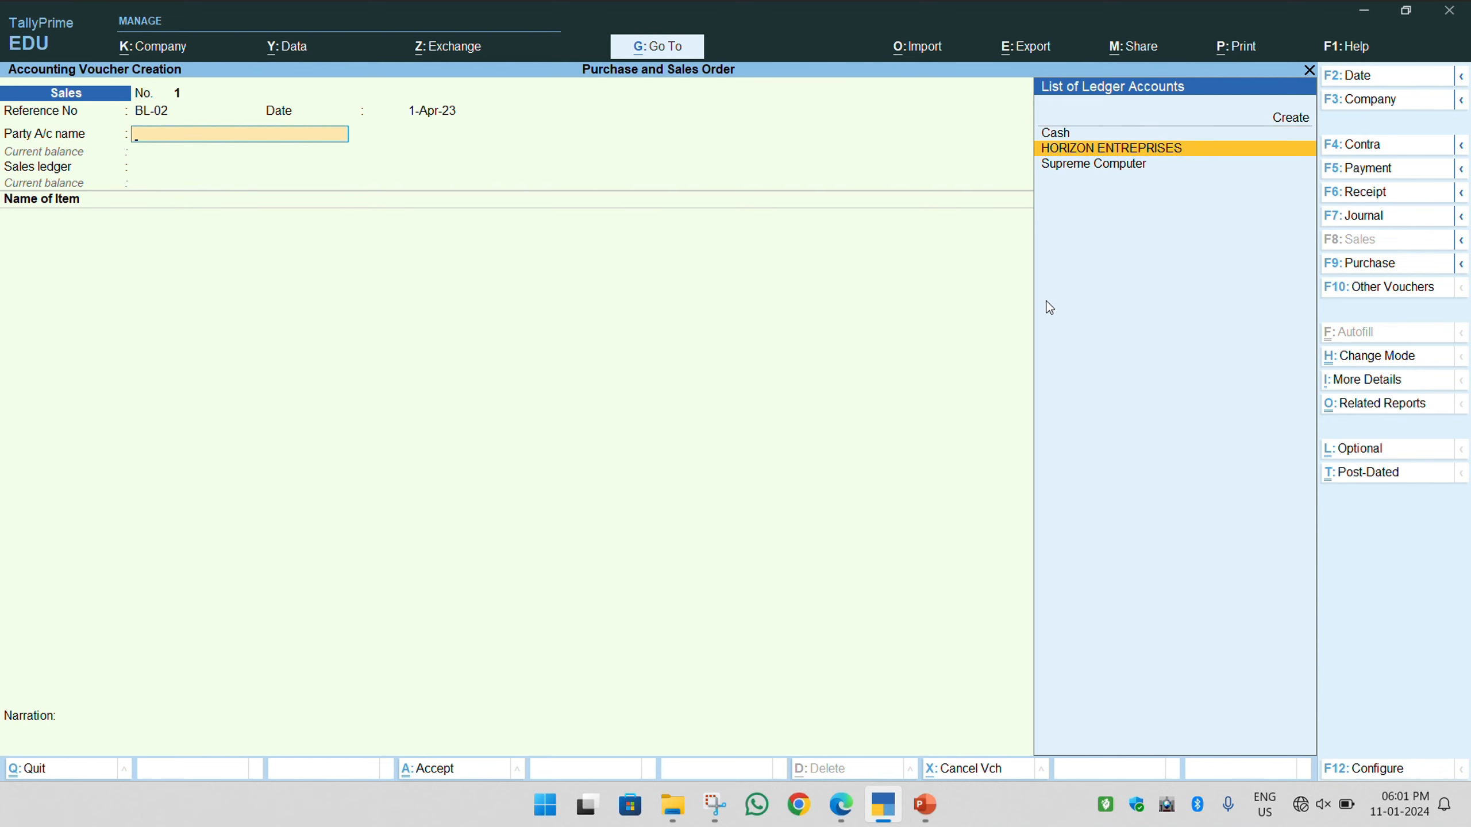
pyautogui.press('Return')
pyautogui.press('Return')
pyautogui.press('Return')
pyautogui.press('Return')
pyautogui.press('Return')
pyautogui.press('Return')
pyautogui.press('Return')
pyautogui.press('Return')
pyautogui.press('Return')
pyautogui.press('Return')
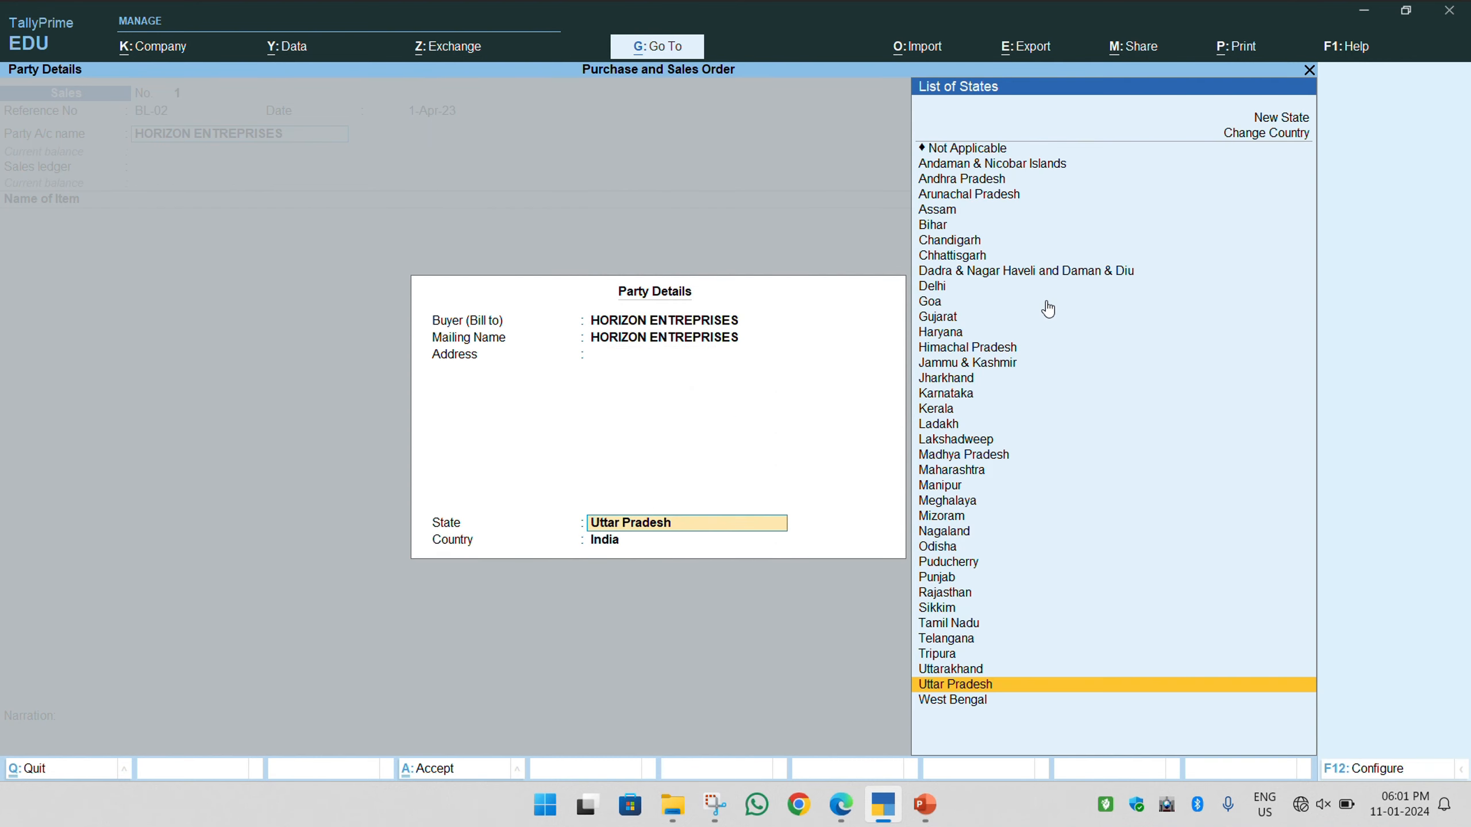
pyautogui.press('Return')
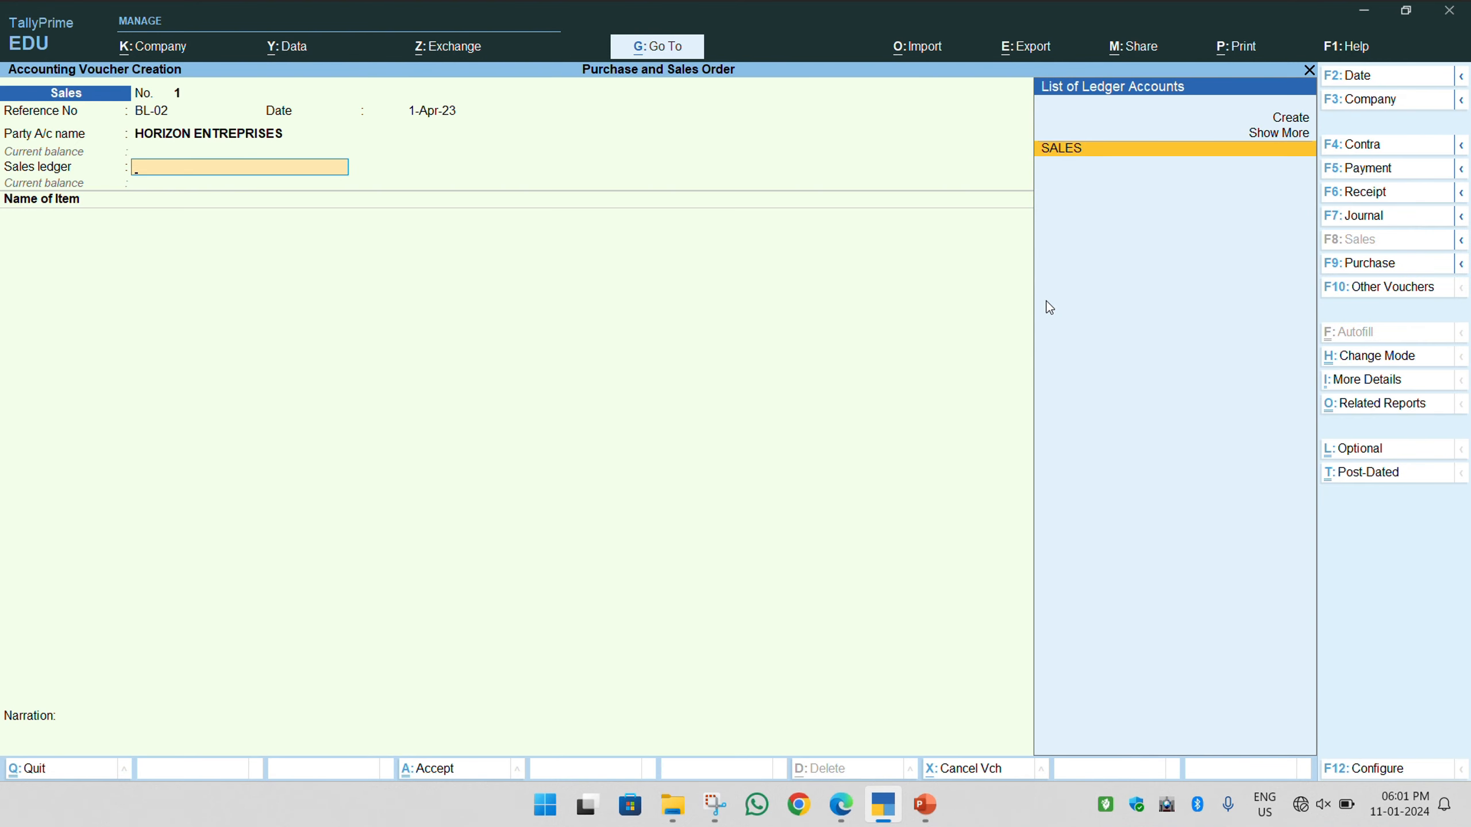
pyautogui.press('Return')
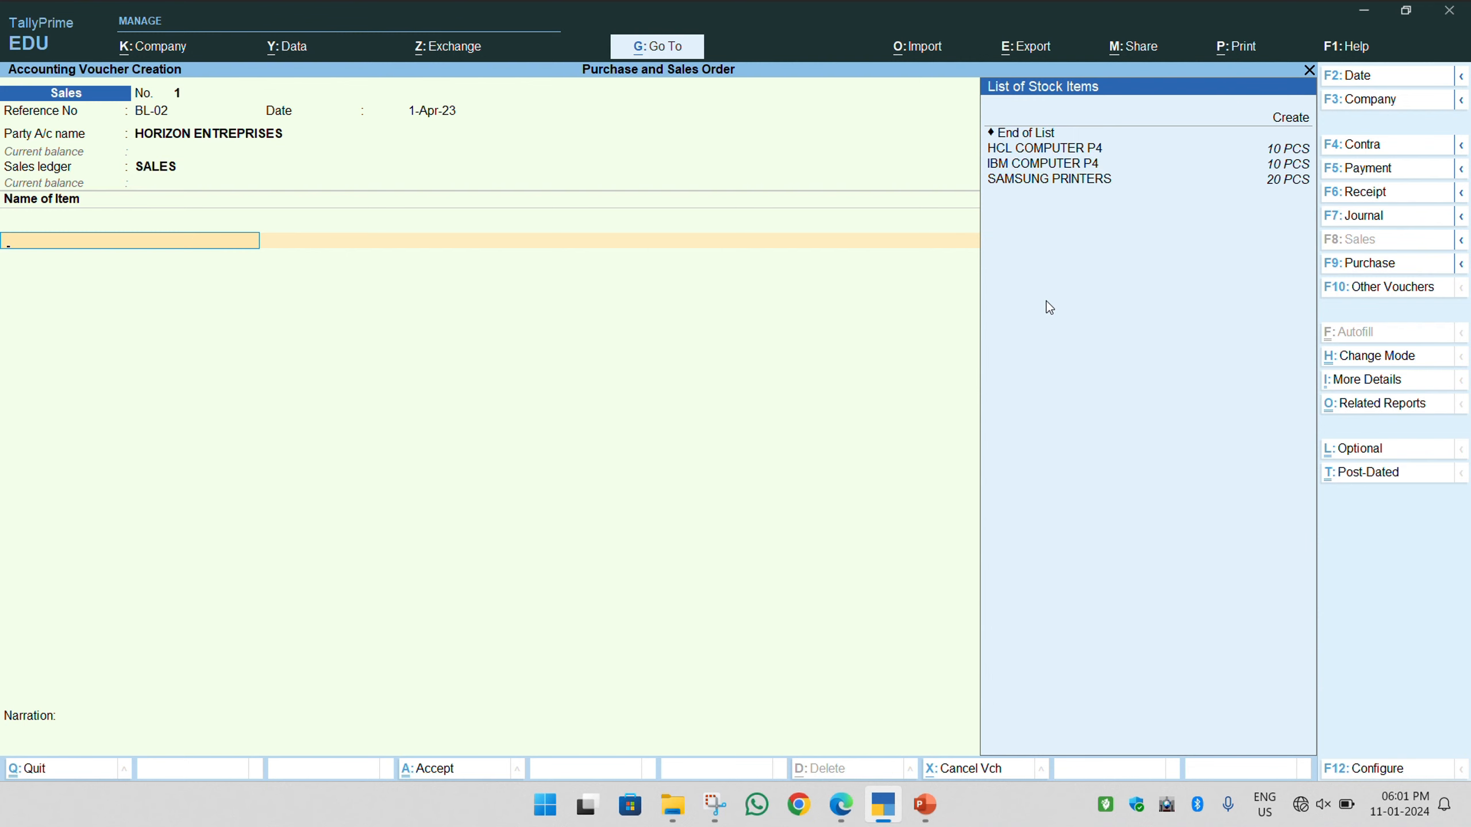
# Add HCL COMPUTER P4 against the outstanding sales order with a quantity of 4 PCS at a rate of 13,500
pyautogui.press('Down')
pyautogui.press('Down')
pyautogui.press('Up')
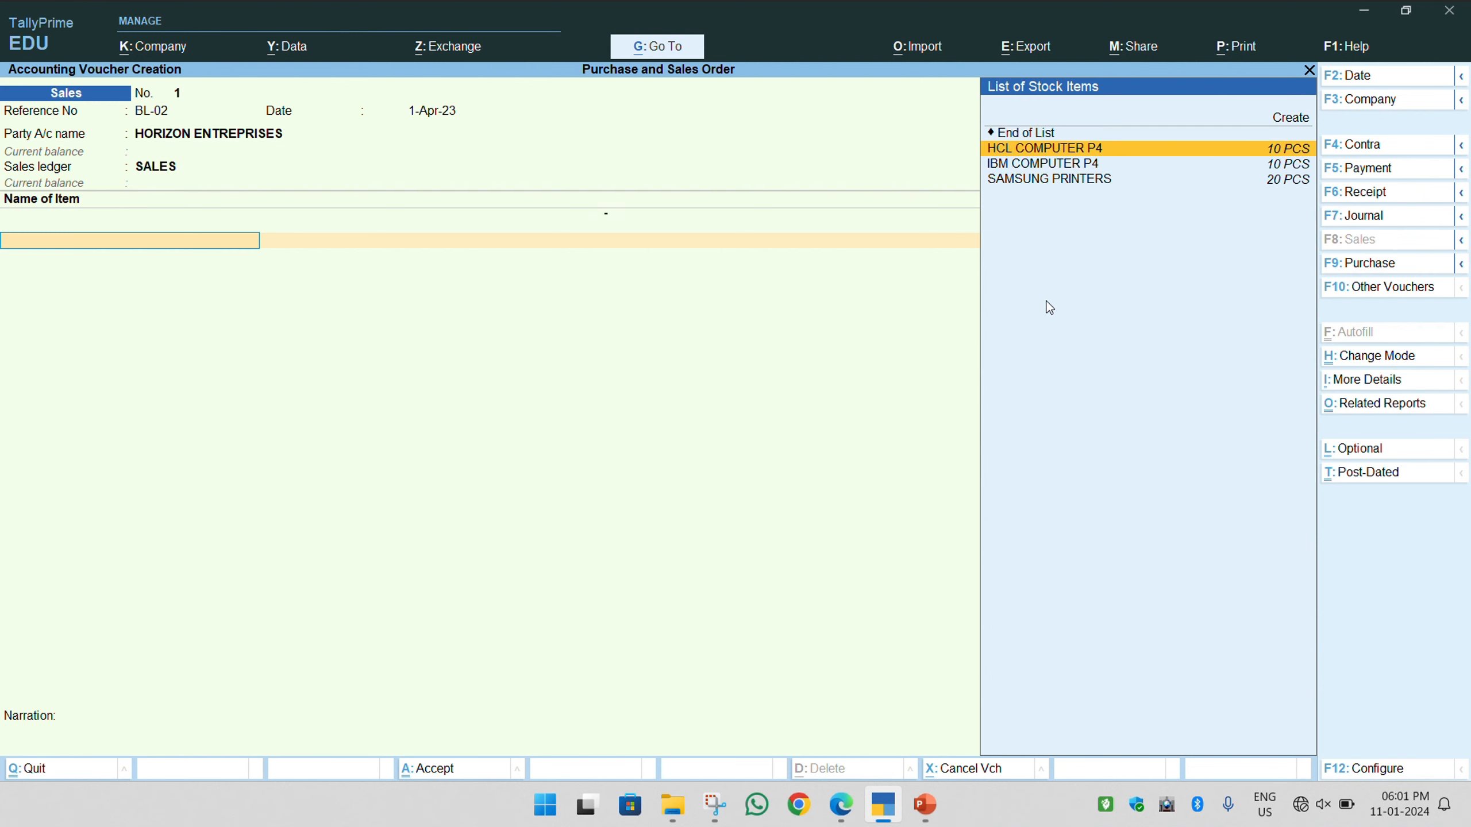
pyautogui.press('Return')
pyautogui.press('Up')
pyautogui.press('Down')
pyautogui.press('Down')
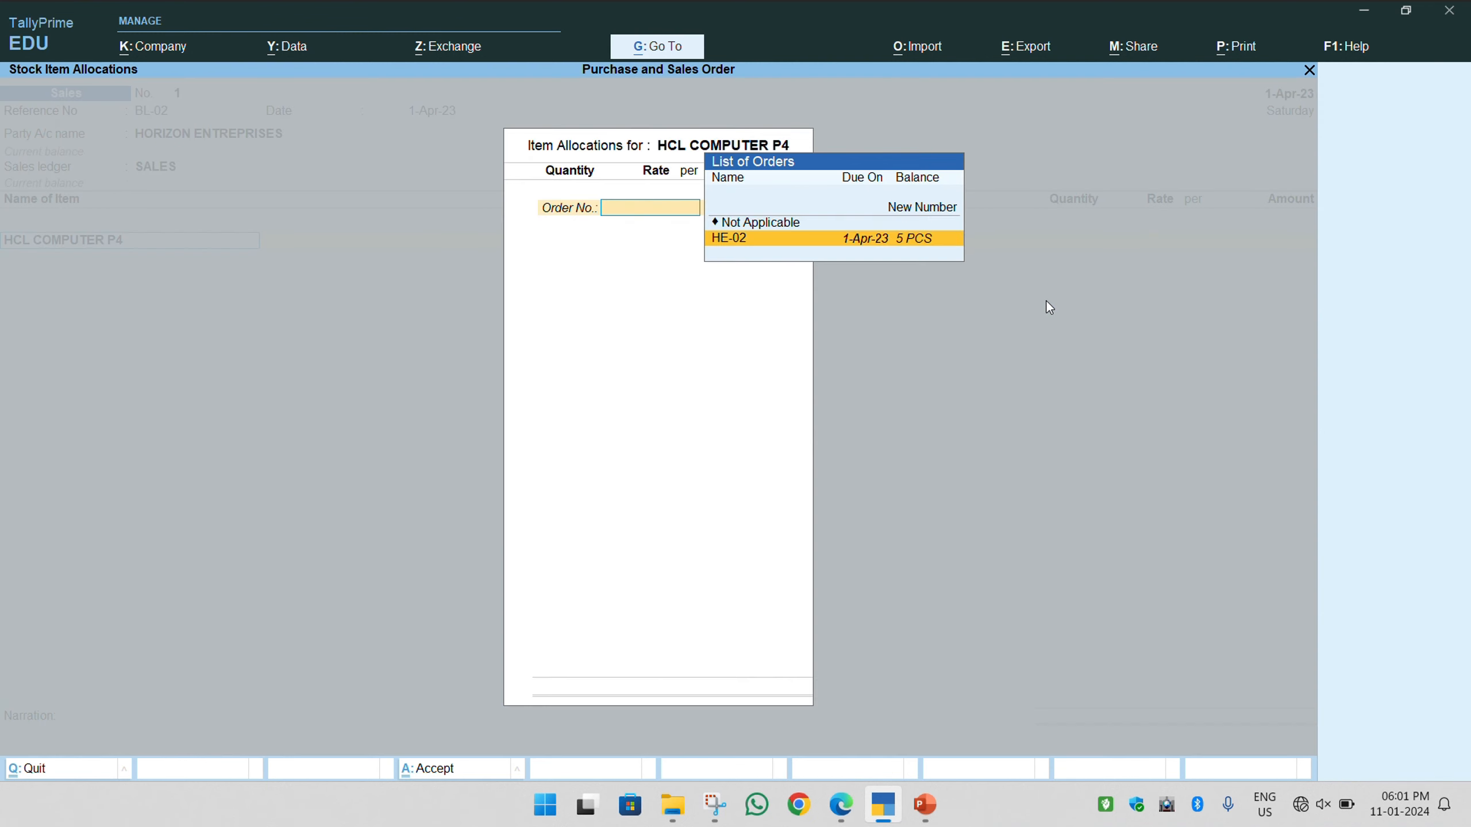
pyautogui.press('Return')
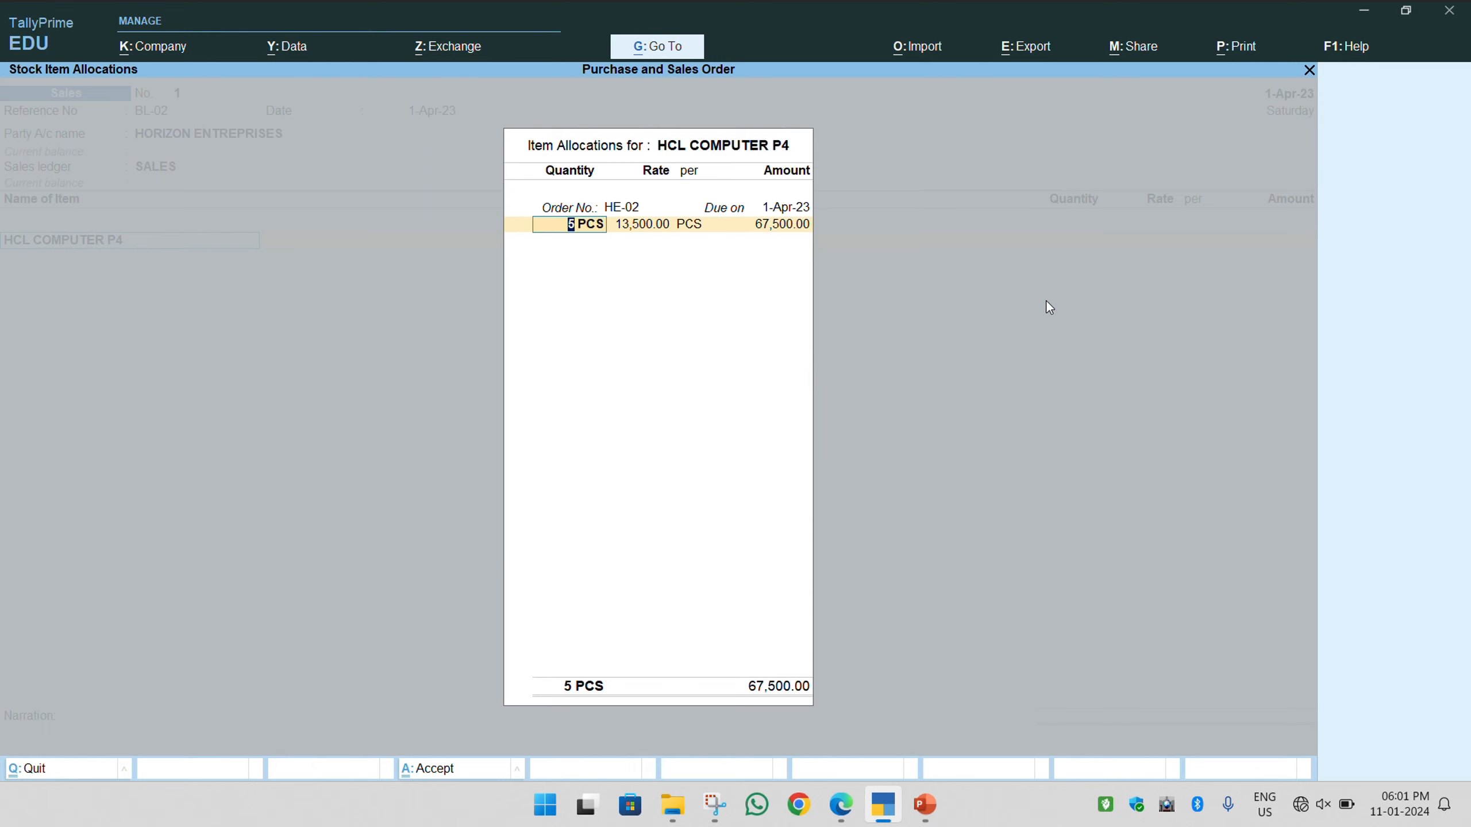
pyautogui.write('4')
pyautogui.press('Return')
pyautogui.press('Return')
pyautogui.press('Return')
pyautogui.press('Return')
pyautogui.press('Return')
pyautogui.press('Return')
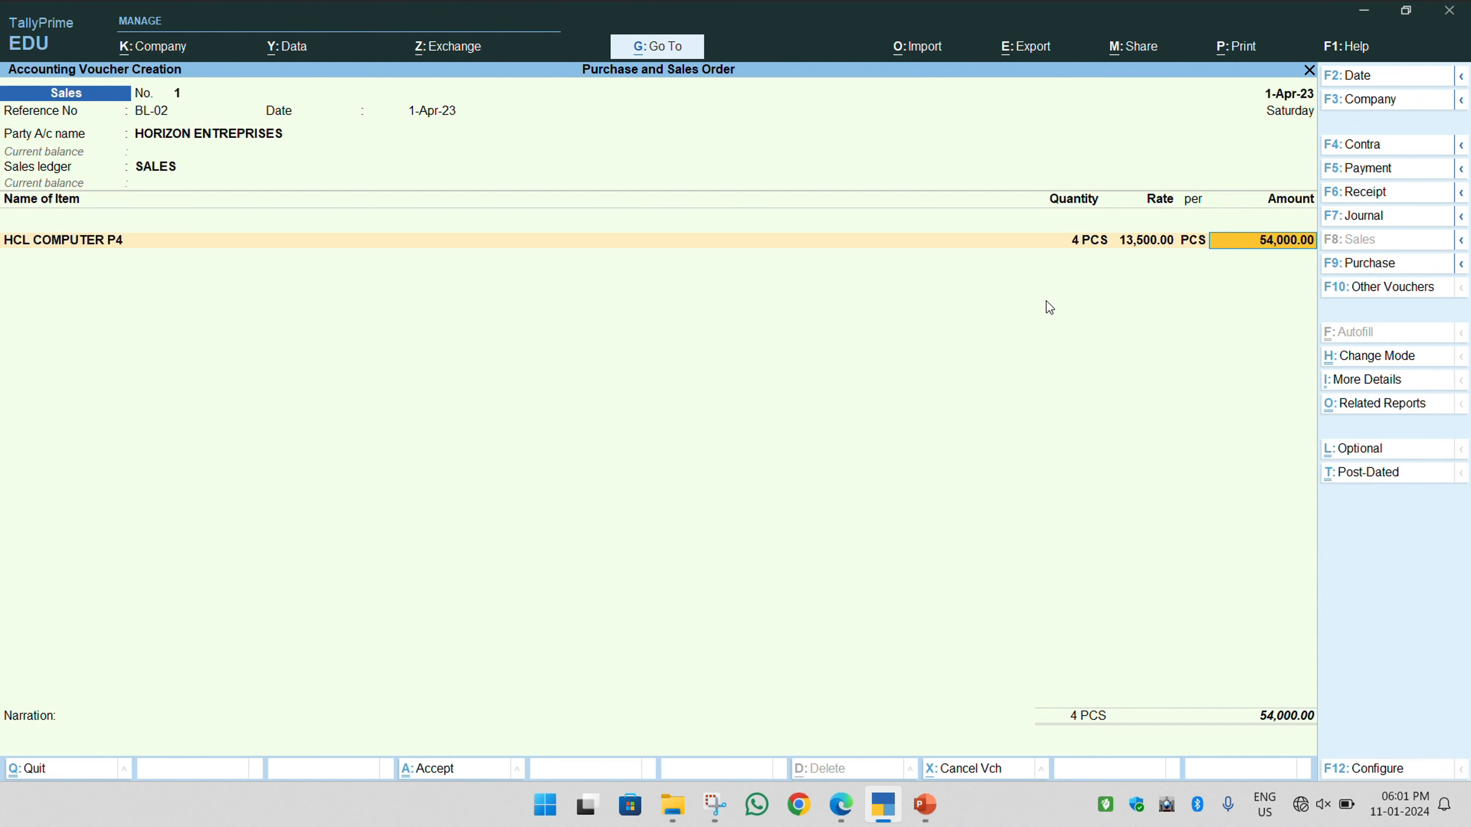
# Add IBM COMPUTER P4 to the sales voucher against order HE-02, with 2 PCS at a rate of 14,500
pyautogui.press('Down')
pyautogui.press('Down')
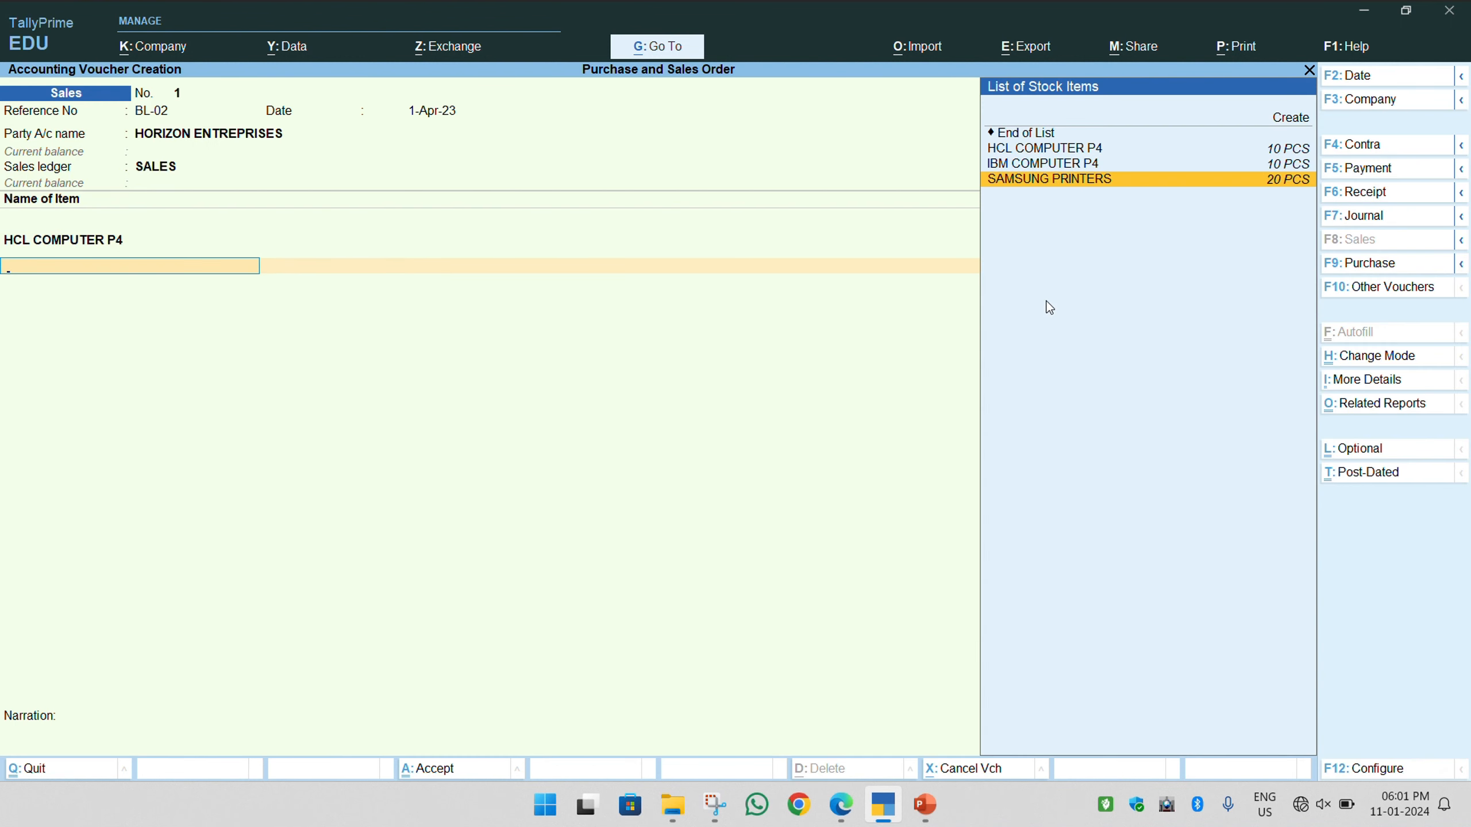
pyautogui.press('Up')
pyautogui.press('Return')
pyautogui.press('Down')
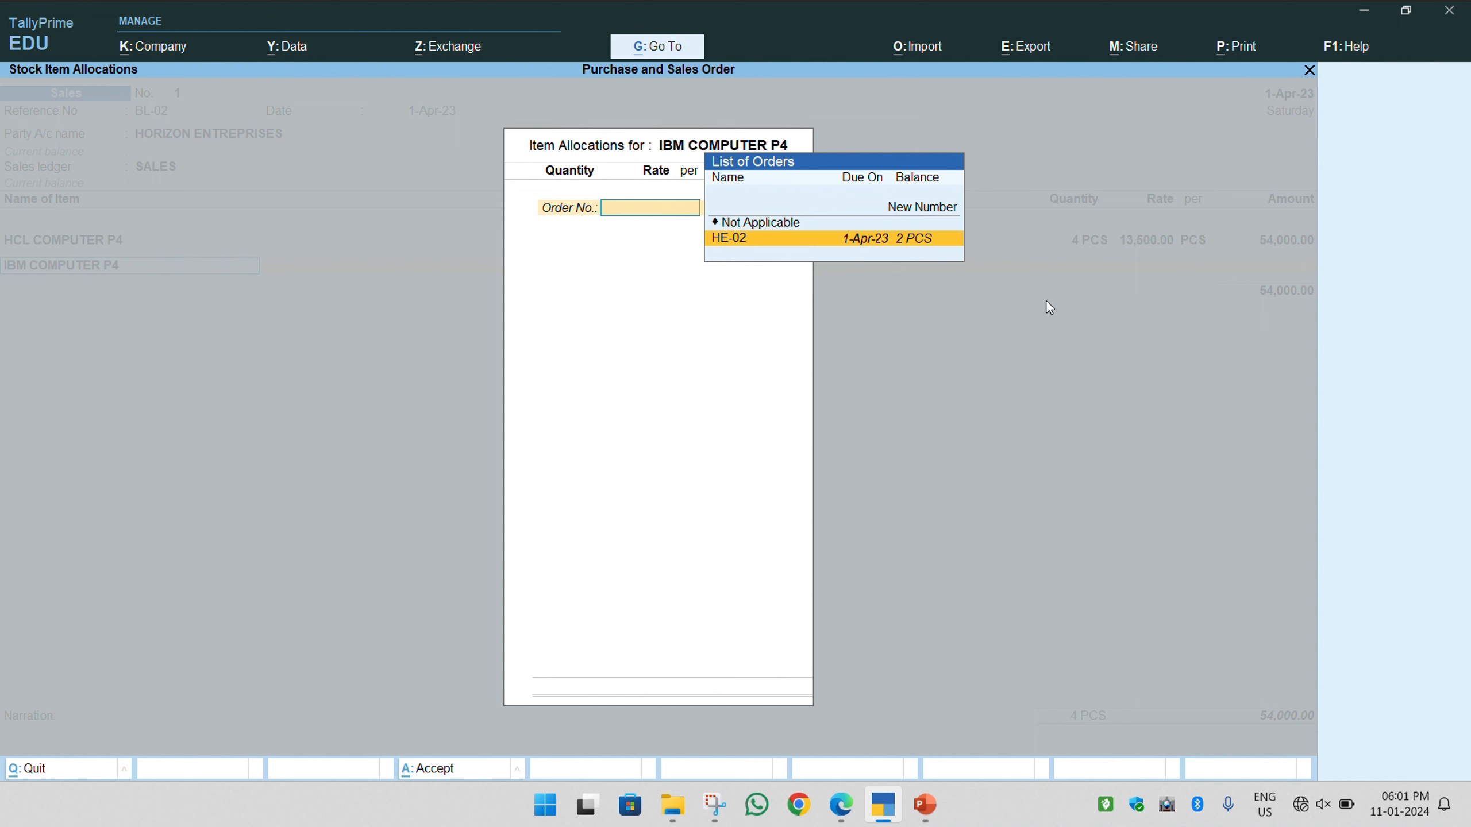
pyautogui.press('Return')
pyautogui.press('Return')
pyautogui.press('Return')
pyautogui.press('Return')
pyautogui.press('Return')
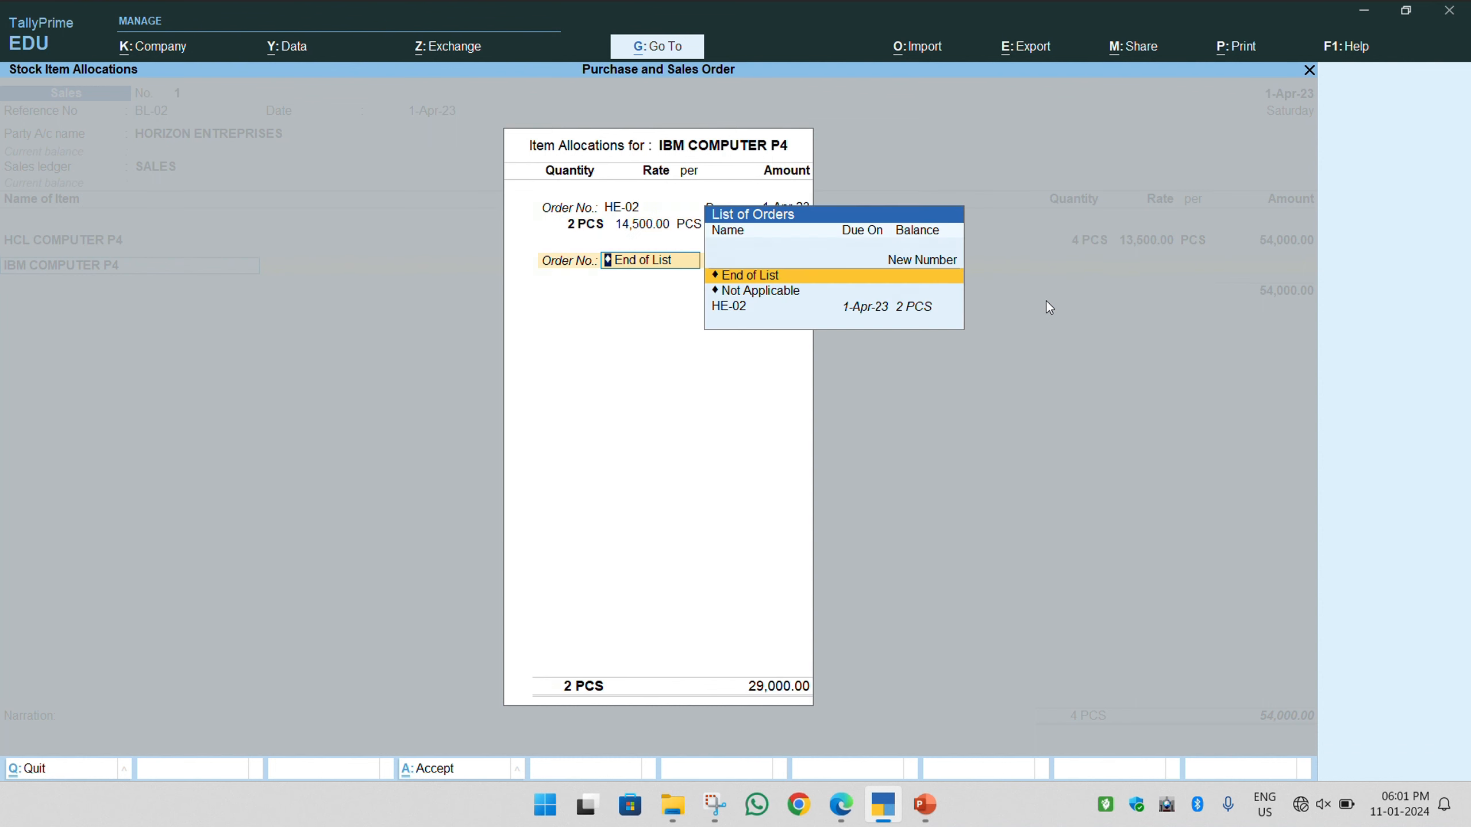
pyautogui.press('Return')
# Allocate the HORIZON ENTREPRISES bill as New Ref BL-02, save the sales voucher and return to the Gateway of Tally
pyautogui.press('Return')
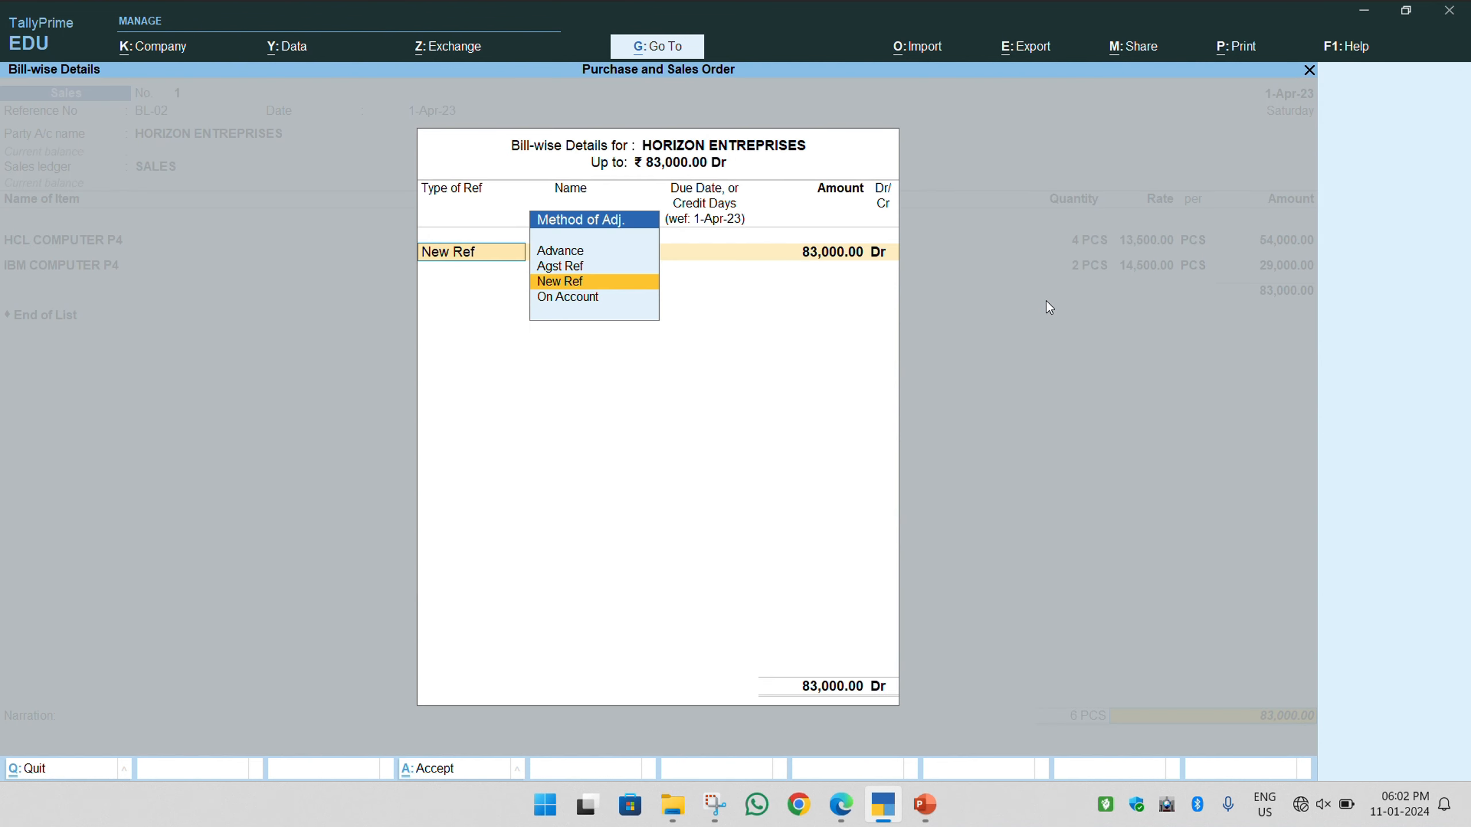
pyautogui.press('Return')
pyautogui.press('Return')
pyautogui.press('BackSpace')
pyautogui.write('BL-02')
pyautogui.press('Return')
pyautogui.press('Return')
pyautogui.press('Return')
pyautogui.press('Return')
pyautogui.press('Return')
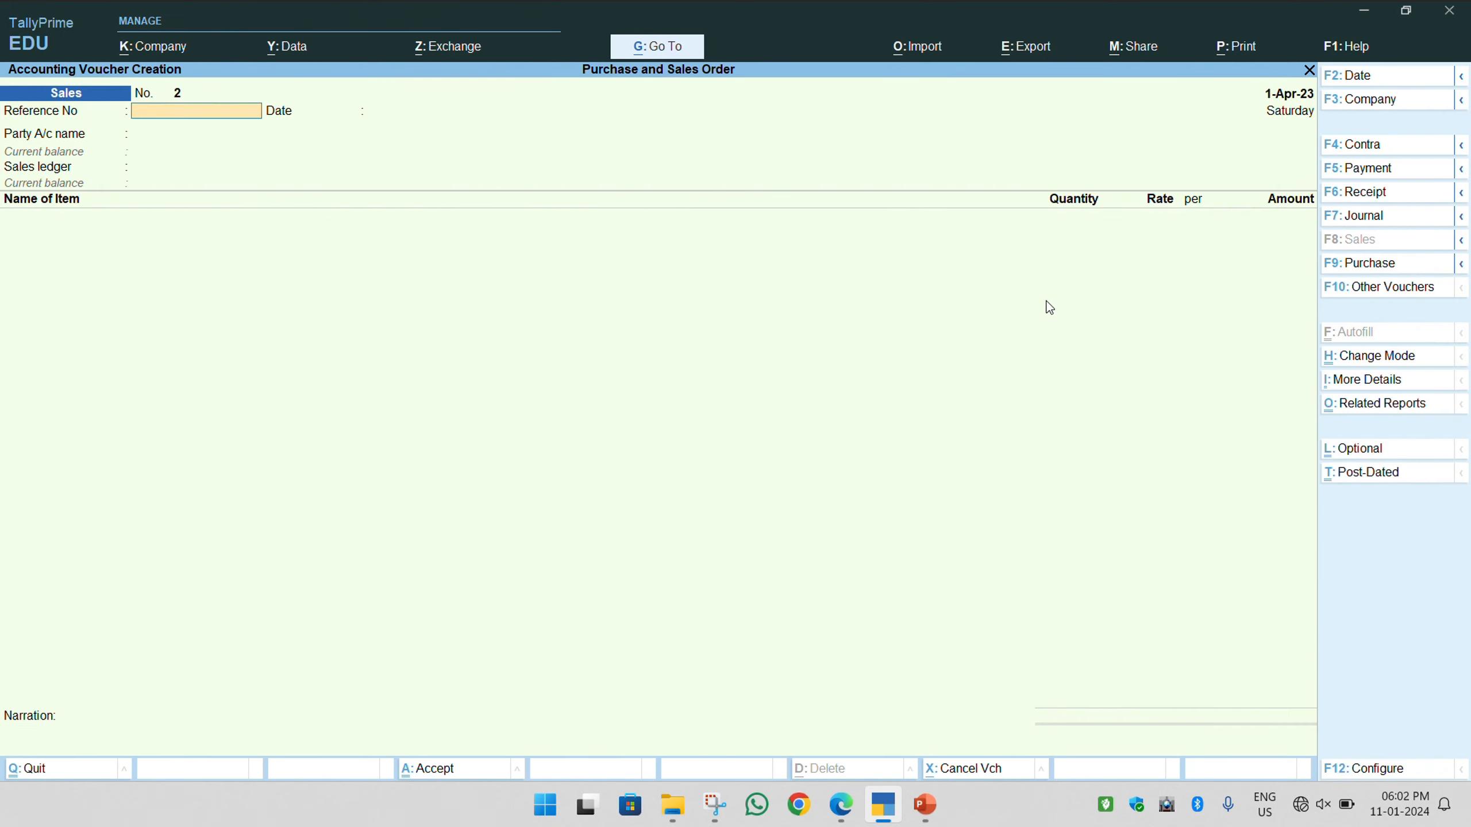
pyautogui.press('Escape')
pyautogui.press('Return')
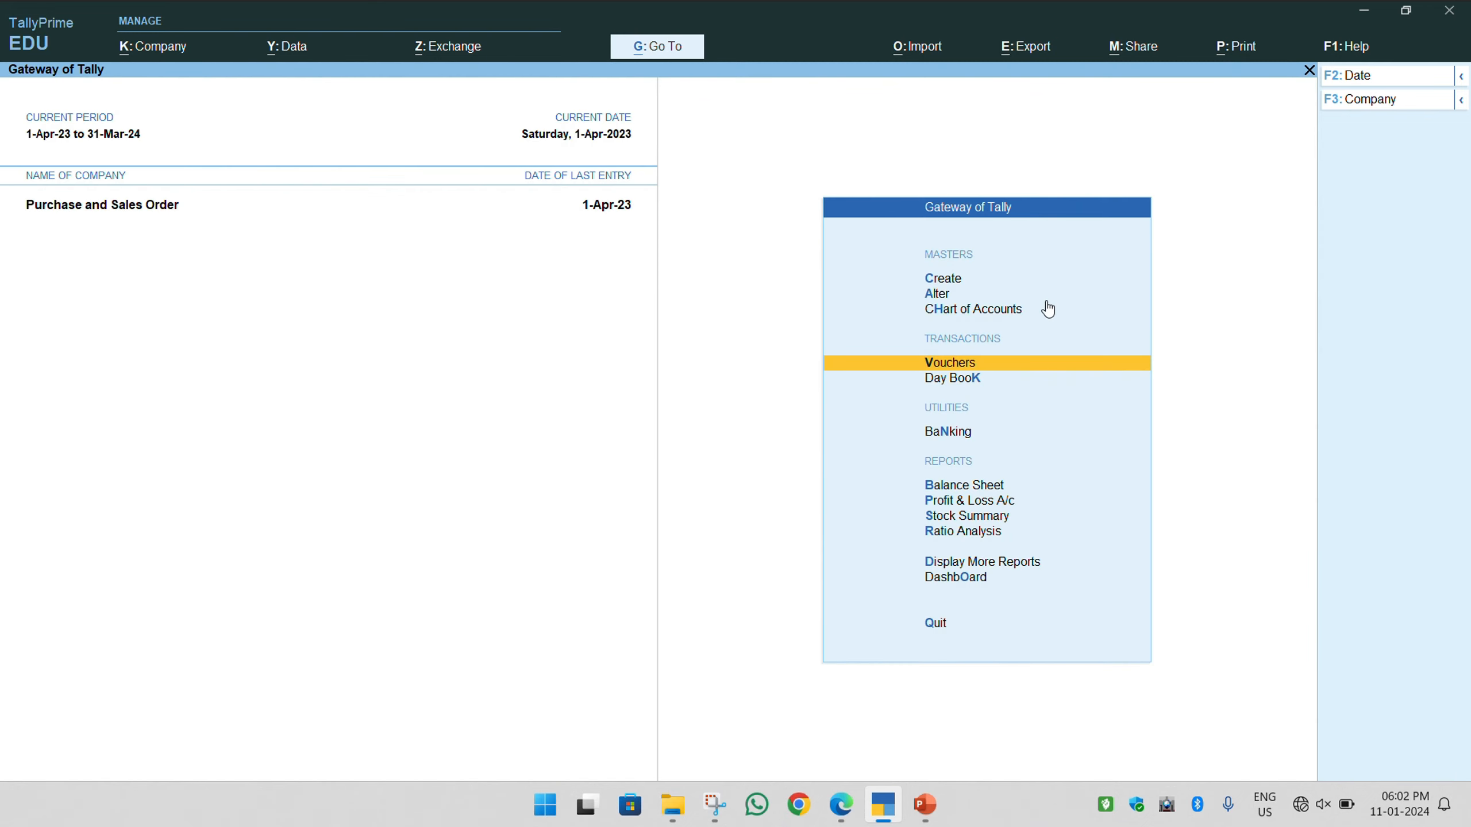
# Open the Statements of Inventory among the additional reports
pyautogui.press('Down')
pyautogui.press('Down')
pyautogui.press('Down')
pyautogui.press('Down')
pyautogui.press('Down')
pyautogui.press('Down')
pyautogui.press('Down')
pyautogui.press('Return')
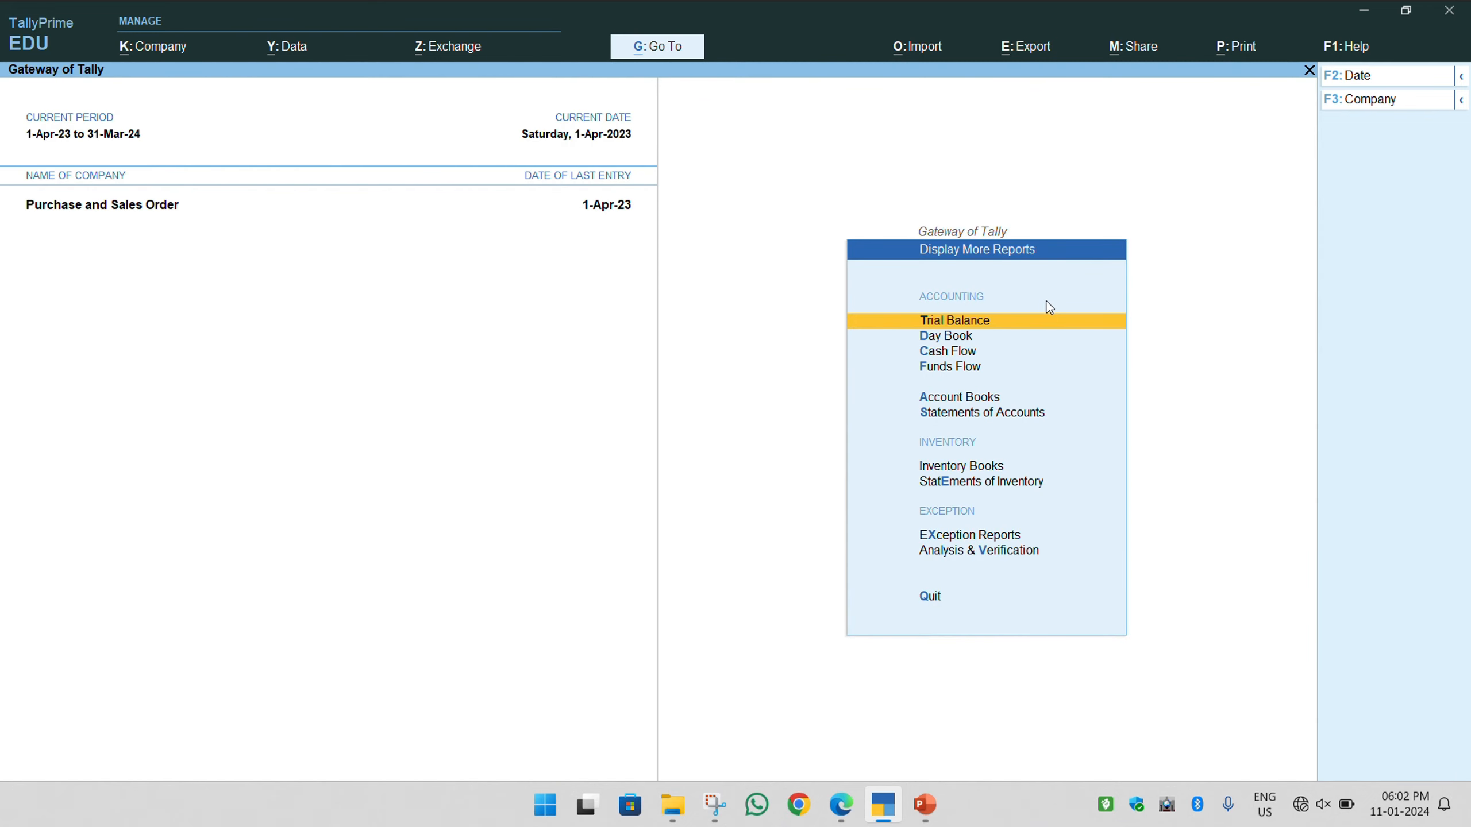
pyautogui.press('Up')
pyautogui.press('Up')
pyautogui.press('Up')
pyautogui.press('Up')
pyautogui.press('Up')
pyautogui.press('Down')
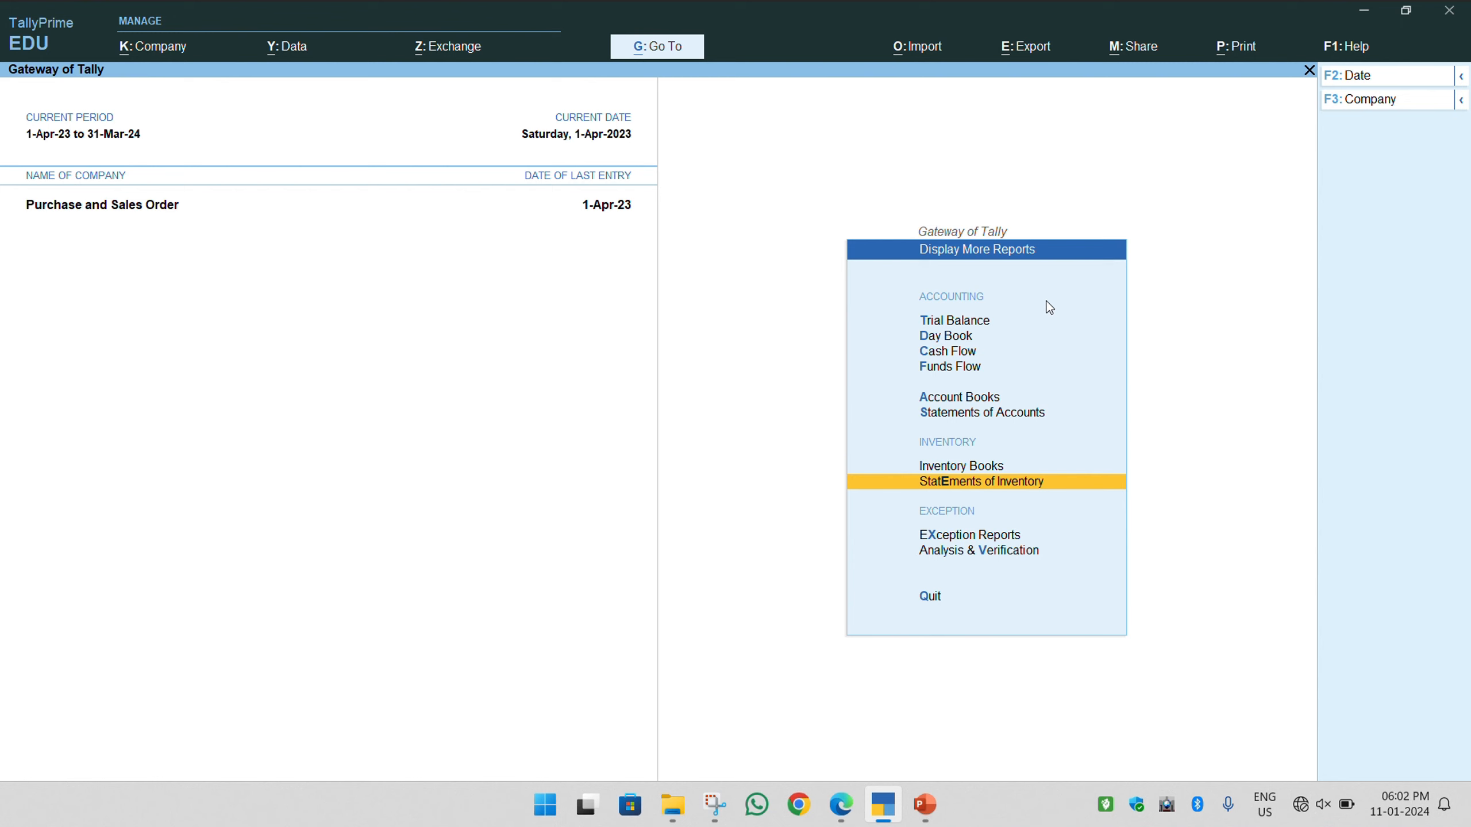
pyautogui.press('Return')
# Review the Sales Order Outstandings report for all orders and reopen voucher creation
pyautogui.press('Down')
pyautogui.press('Up')
pyautogui.press('Up')
pyautogui.press('Up')
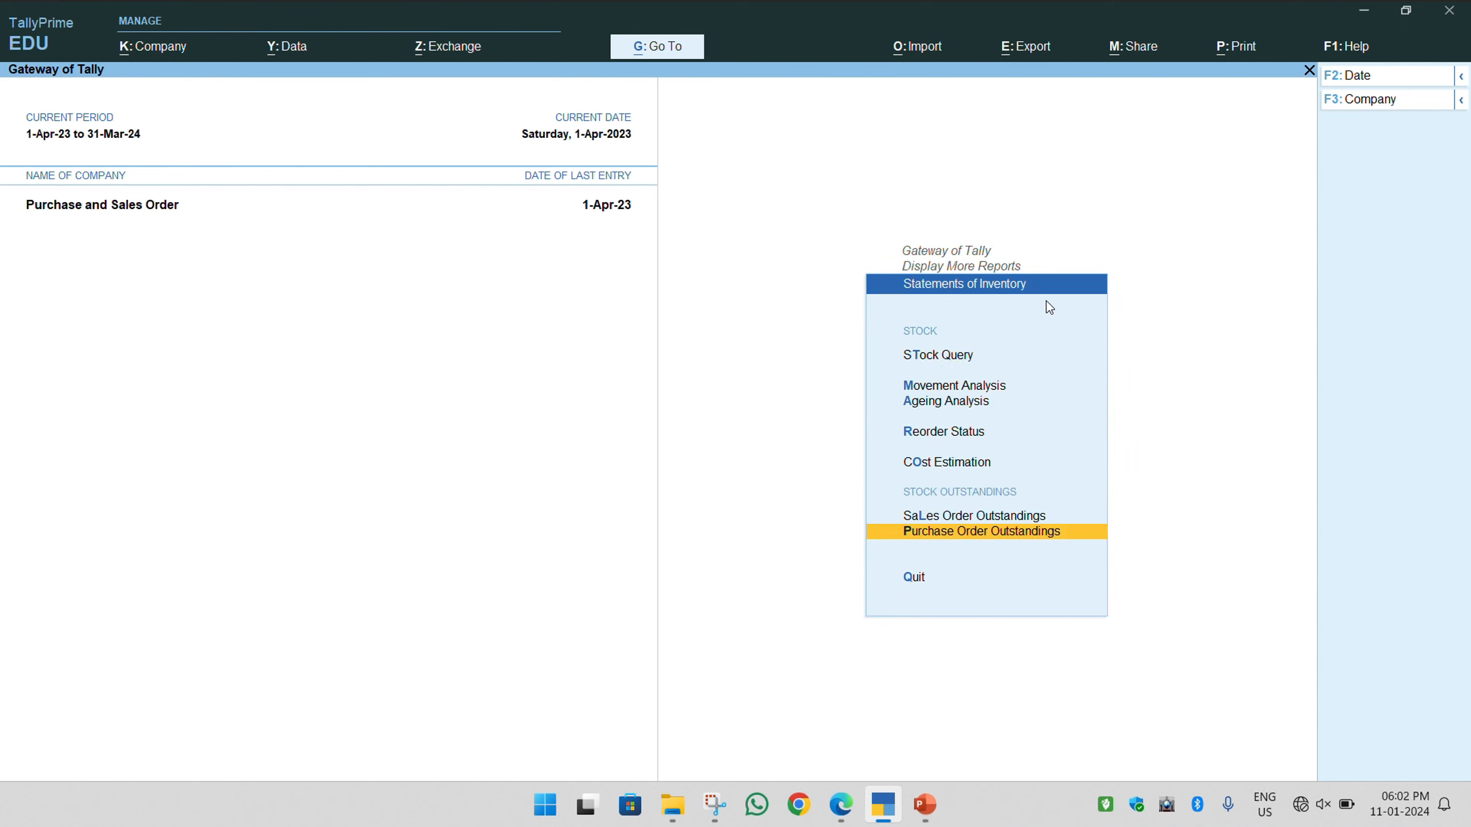
pyautogui.press('Up')
pyautogui.press('Return')
pyautogui.press('Up')
pyautogui.press('Up')
pyautogui.press('Up')
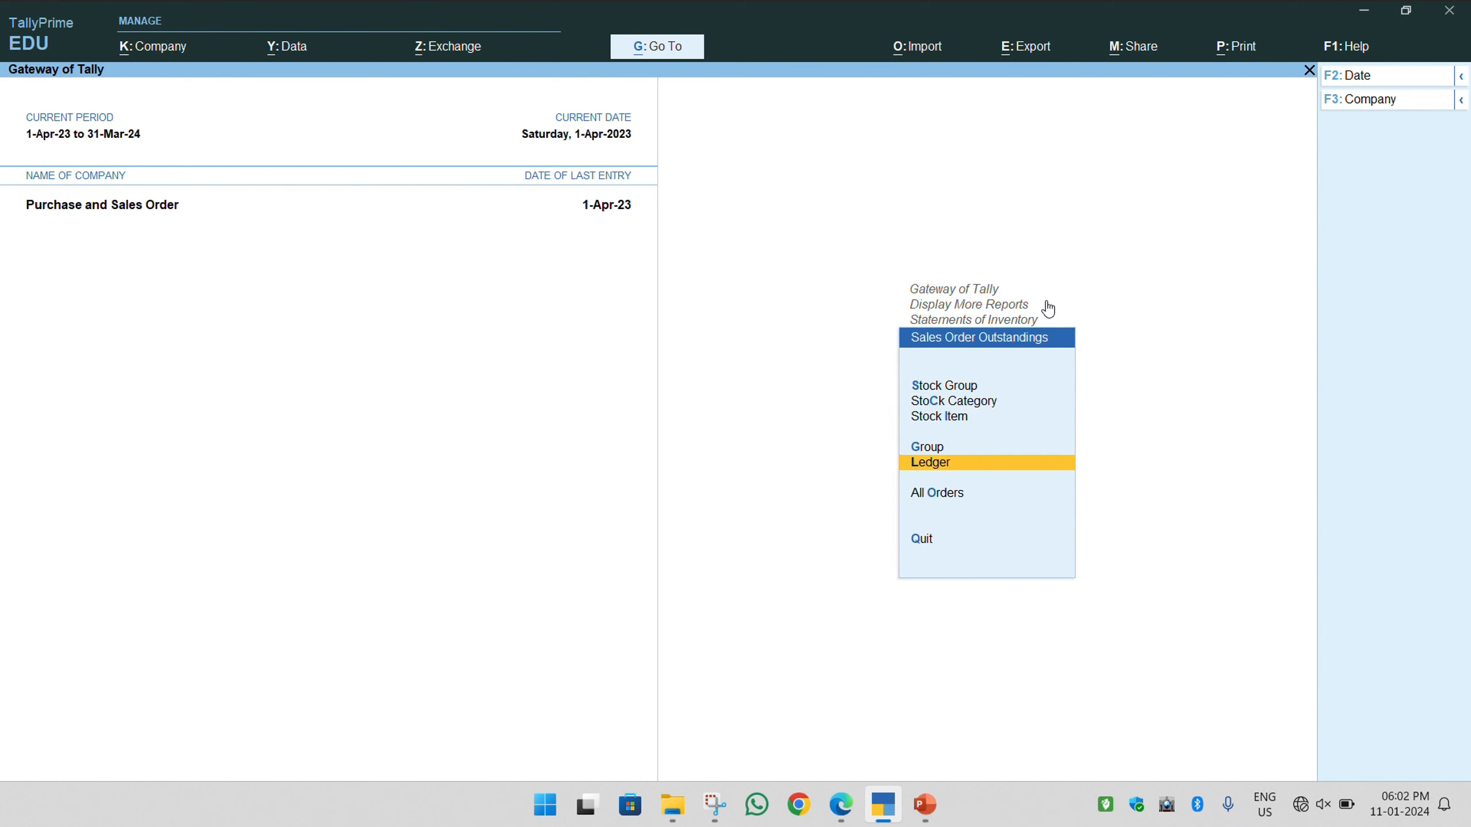
pyautogui.press('Down')
pyautogui.press('Return')
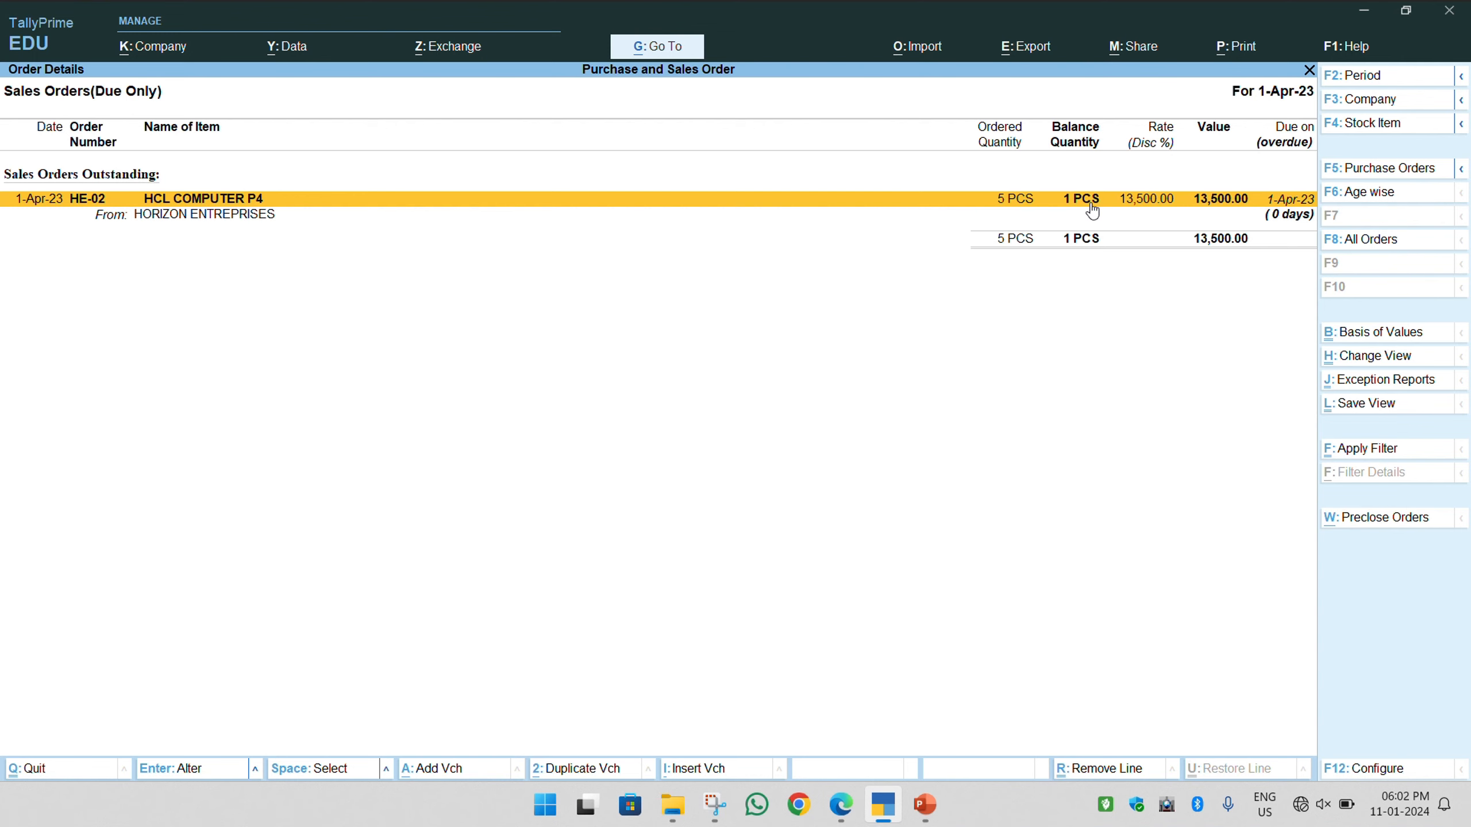
pyautogui.press('Escape')
pyautogui.press('Escape')
pyautogui.press('Escape')
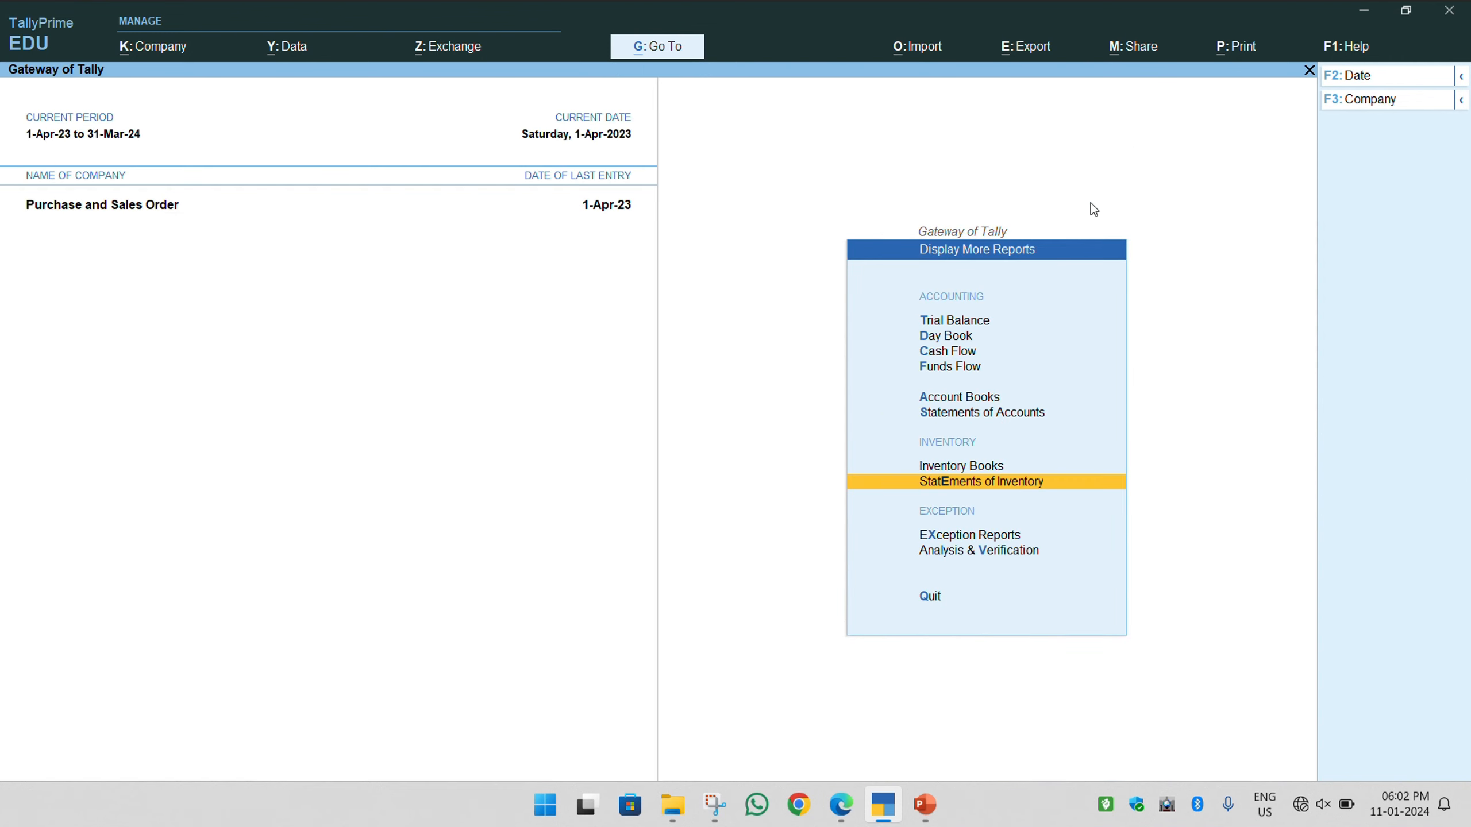
pyautogui.press('v')
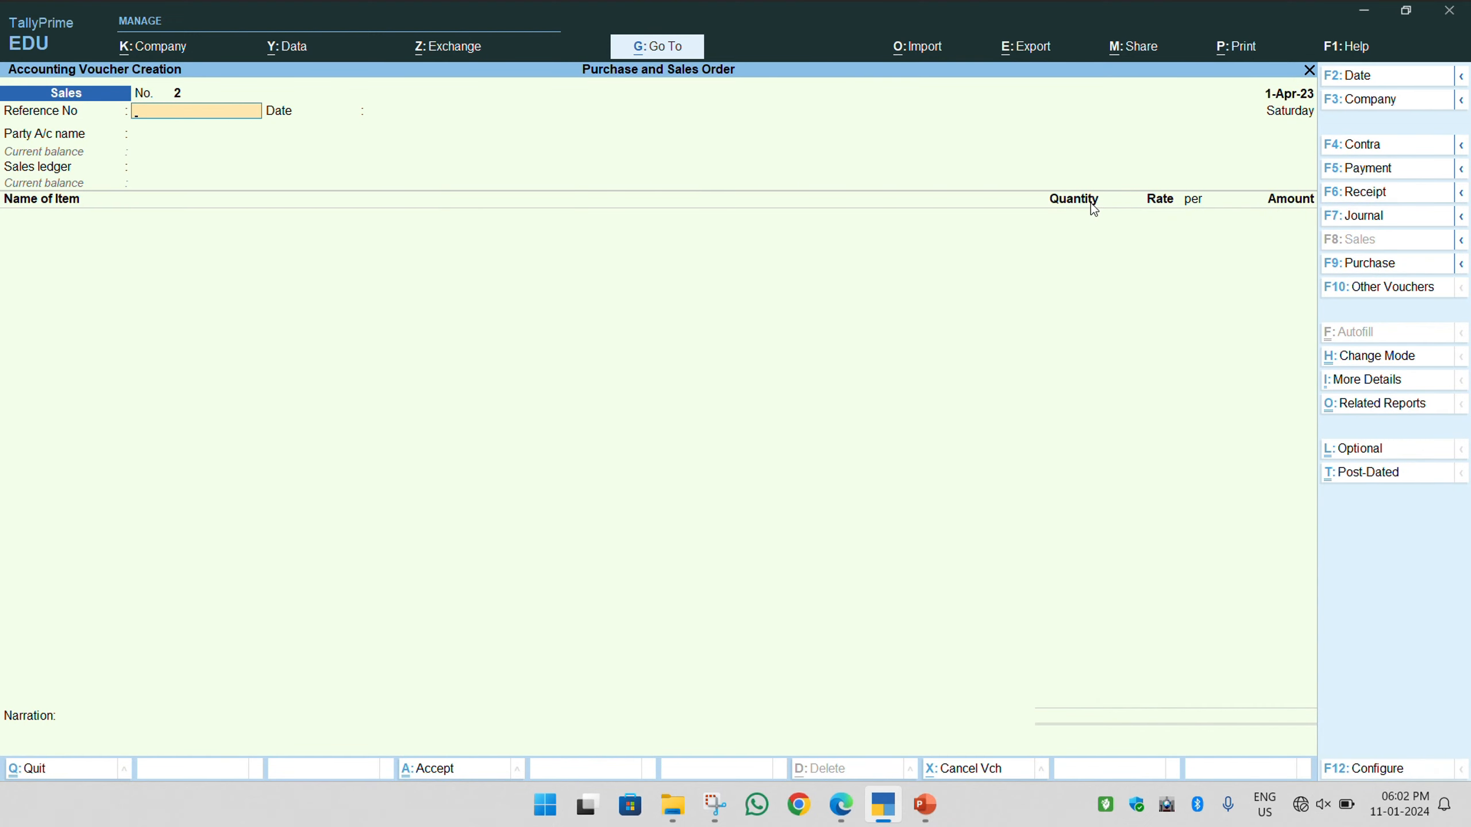
pyautogui.press('F9')
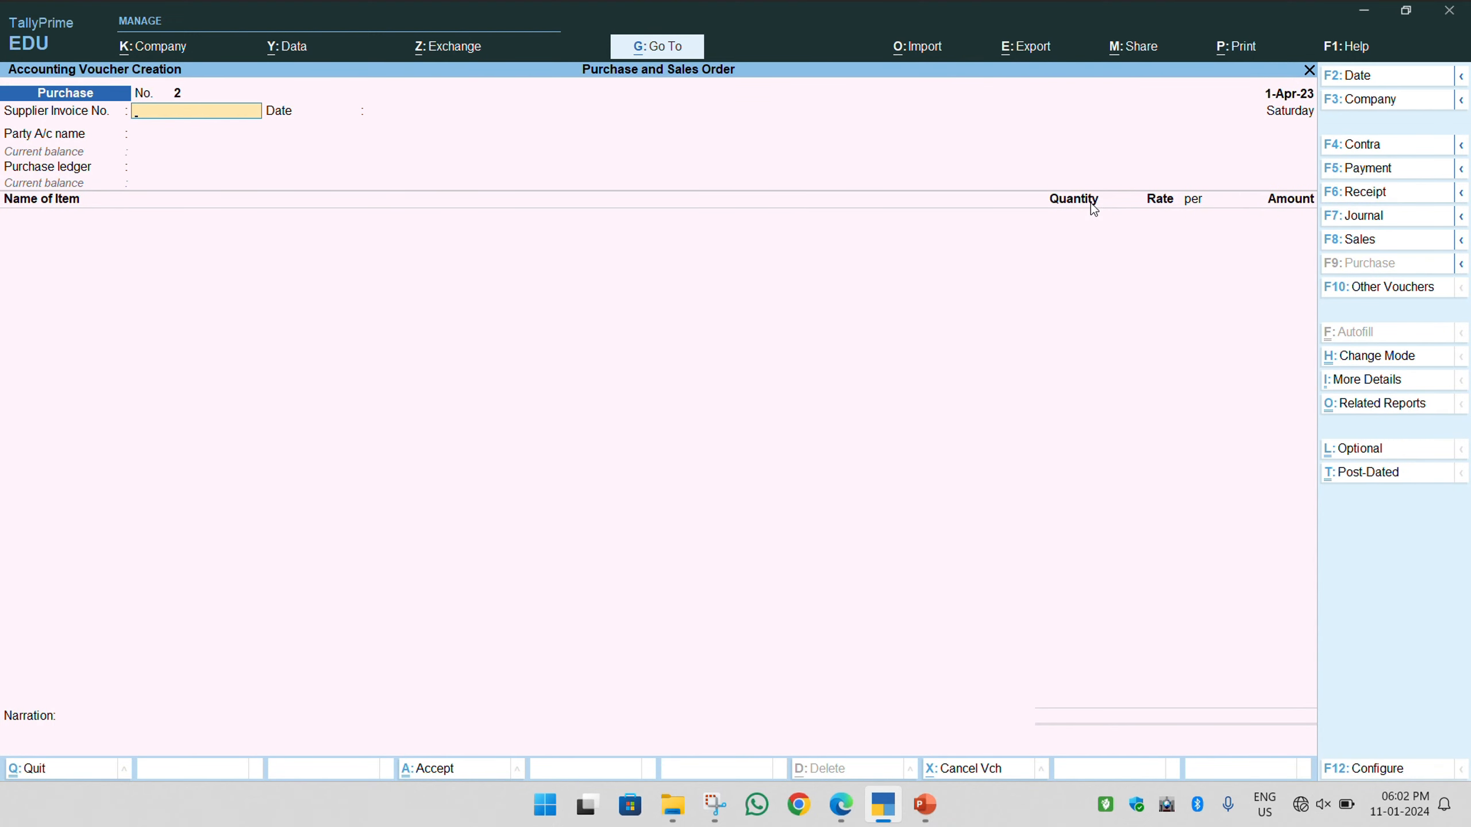
pyautogui.write('B')
pyautogui.press('Return')
pyautogui.press('Return')
pyautogui.press('Down')
pyautogui.press('Down')
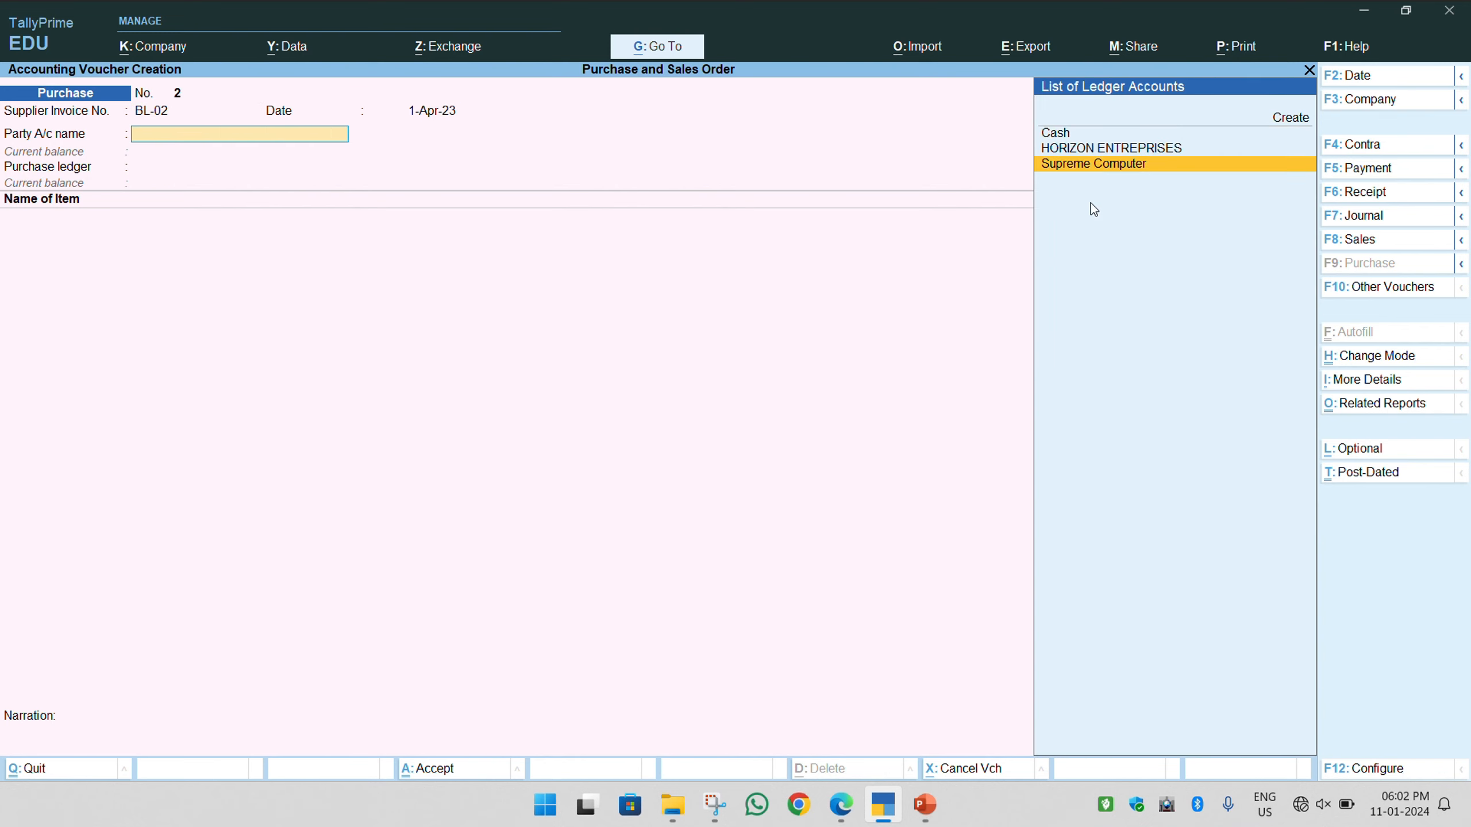
pyautogui.press('Up')
pyautogui.press('Return')
pyautogui.press('Return')
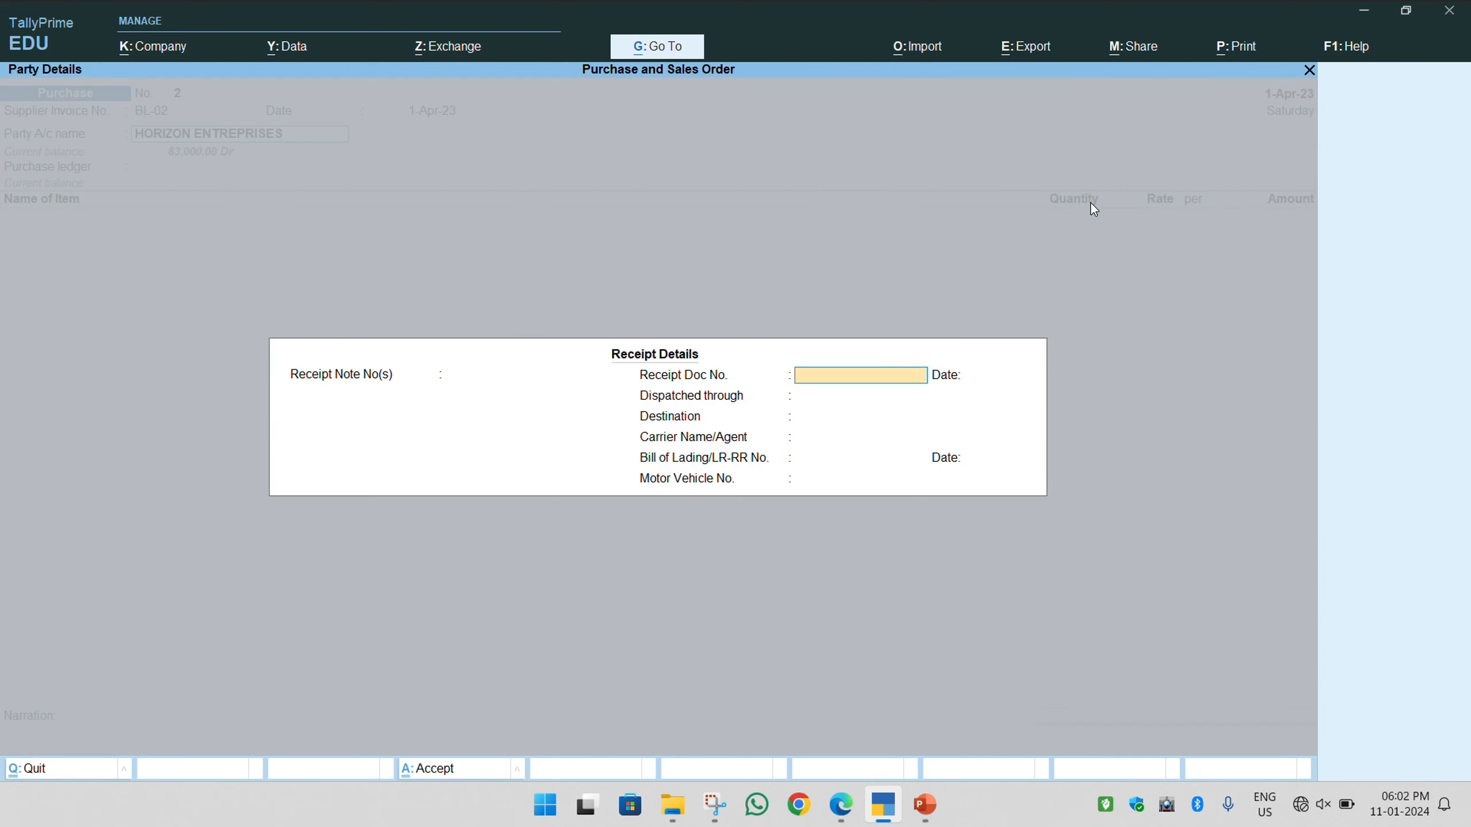
pyautogui.press('Return')
pyautogui.press('Return')
pyautogui.hotkey('ctrl', 'a')
pyautogui.hotkey('ctrl', 'a')
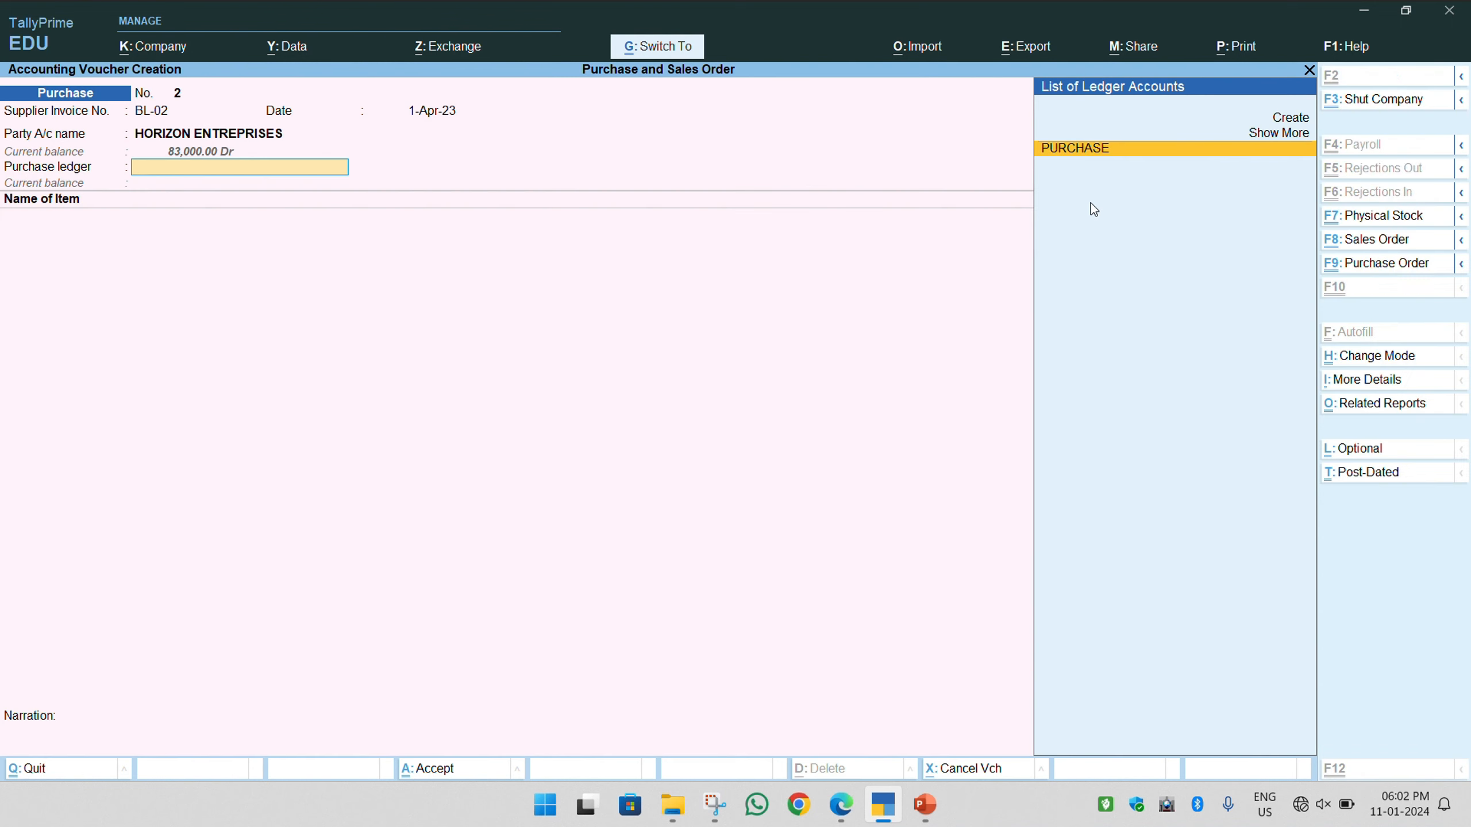
pyautogui.press('Return')
pyautogui.press('Down')
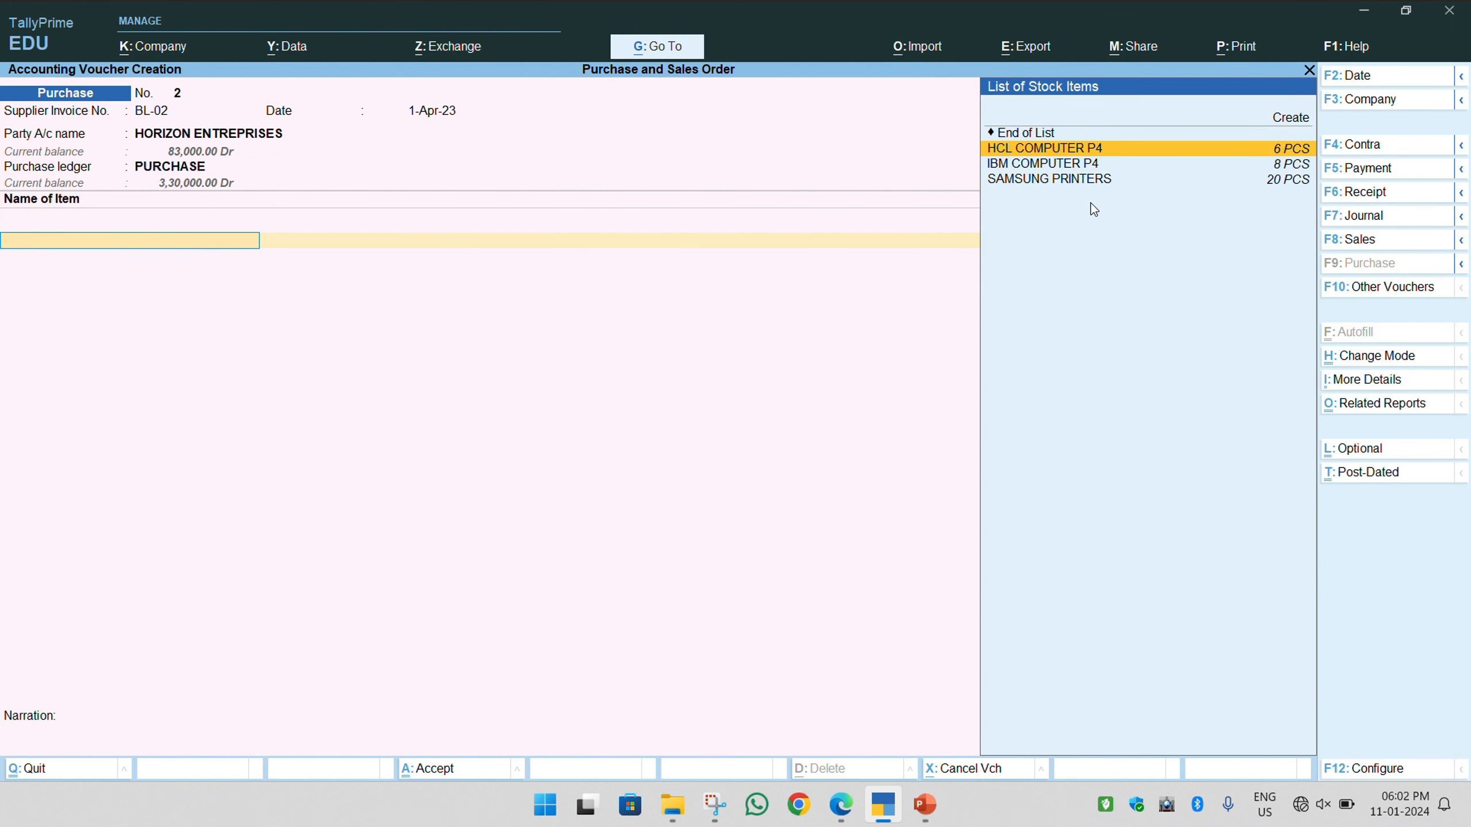
pyautogui.press('Return')
pyautogui.press('Escape')
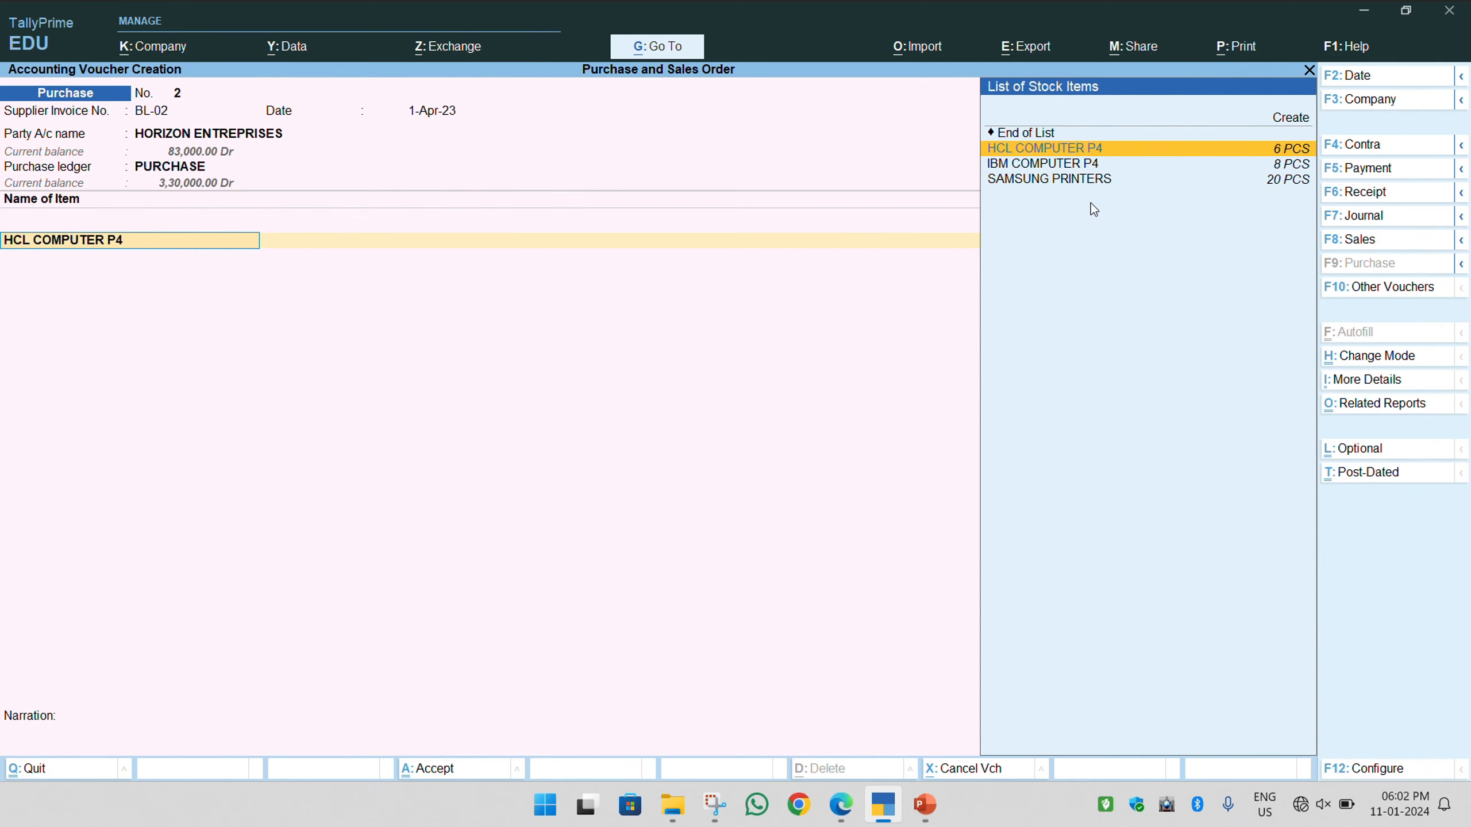
pyautogui.press('Down')
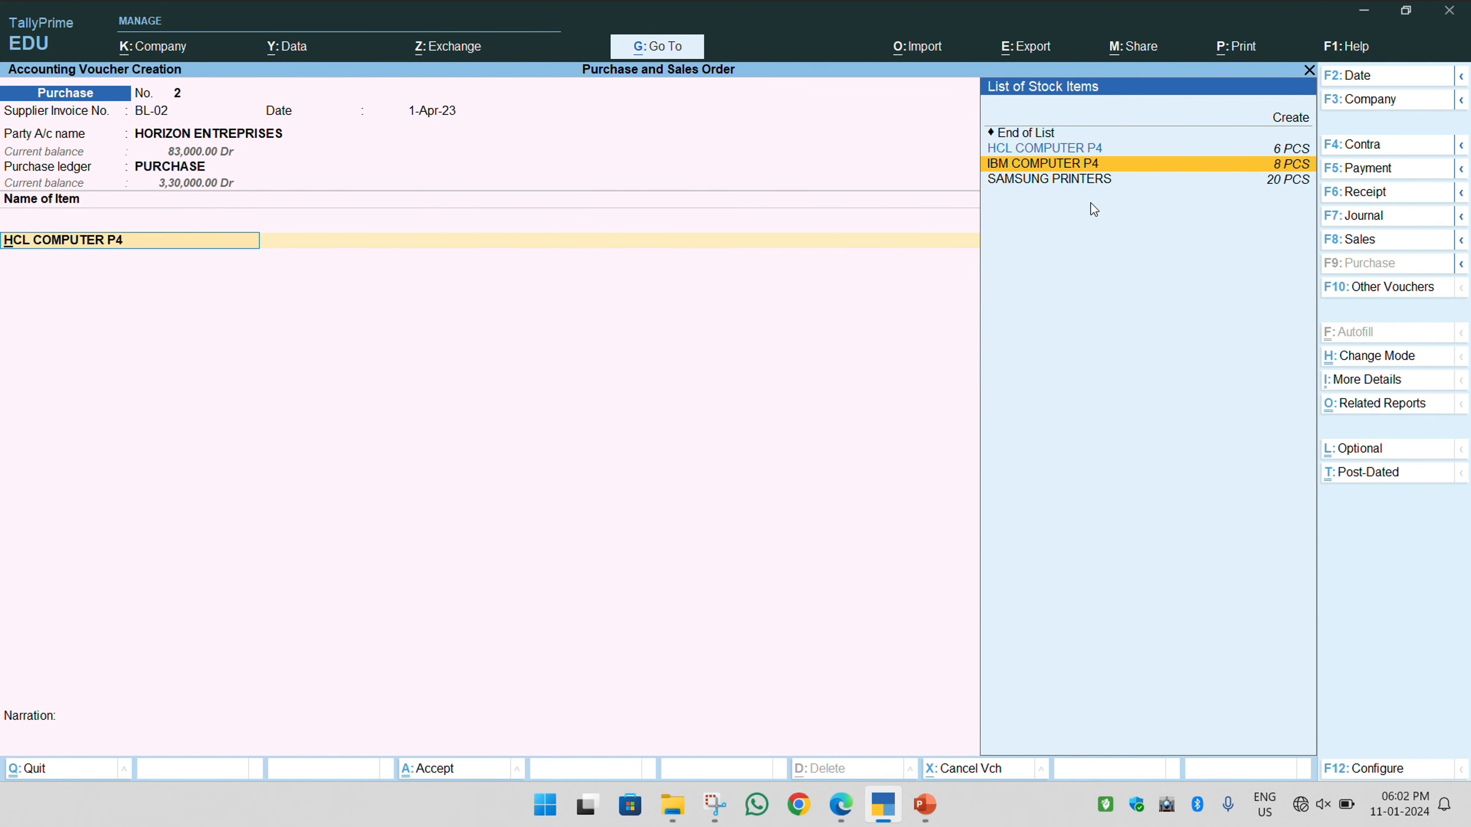
# Start a sales voucher with reference BL-02 dated 1-Apr-23 for HORIZON ENTREPRISES, using default party details and the SALES ledger
pyautogui.press('F8')
pyautogui.press('Return')
pyautogui.press('Return')
pyautogui.press('Down')
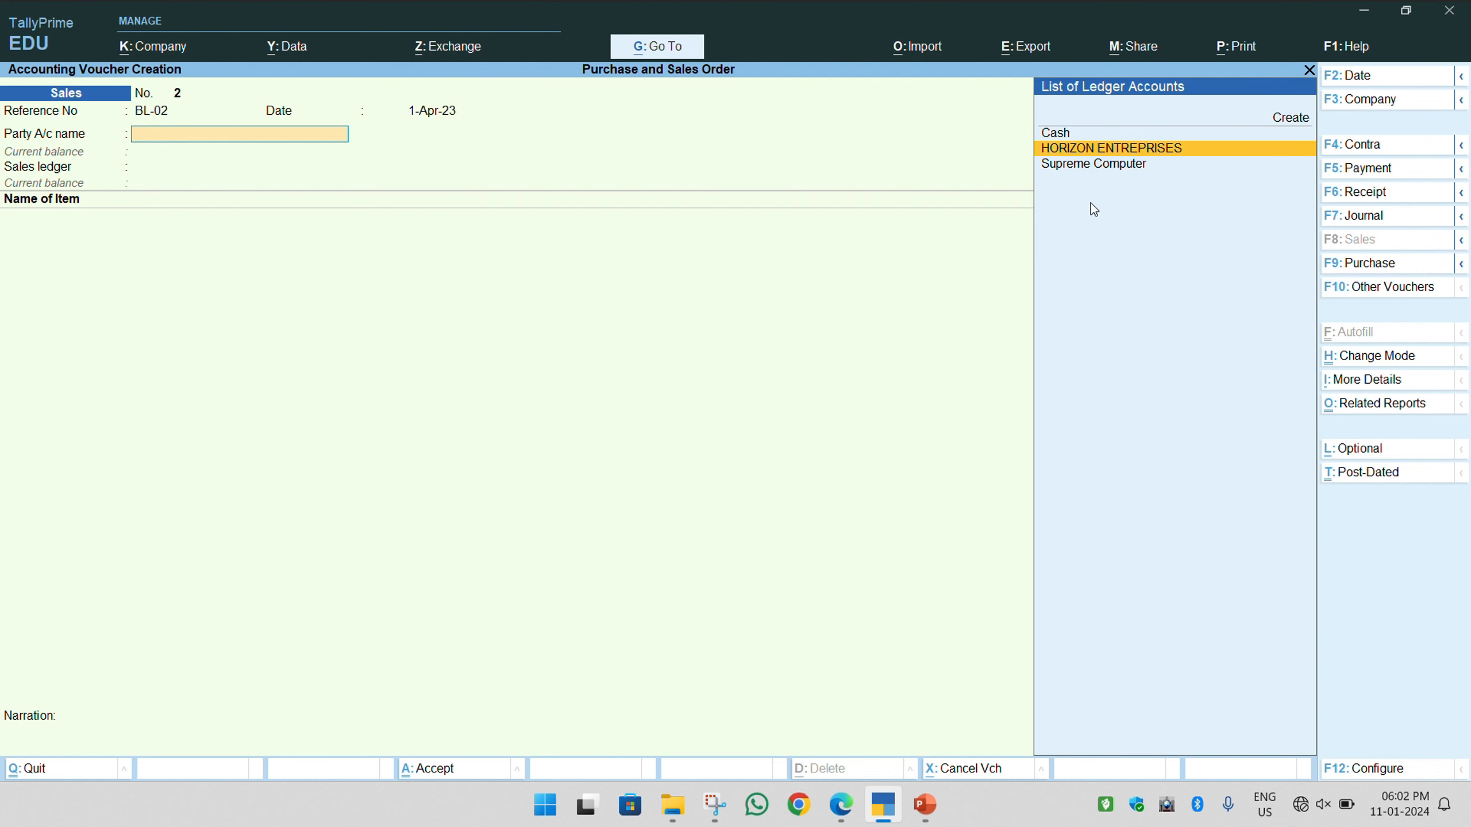
pyautogui.press('Return')
pyautogui.hotkey('ctrl', 'a')
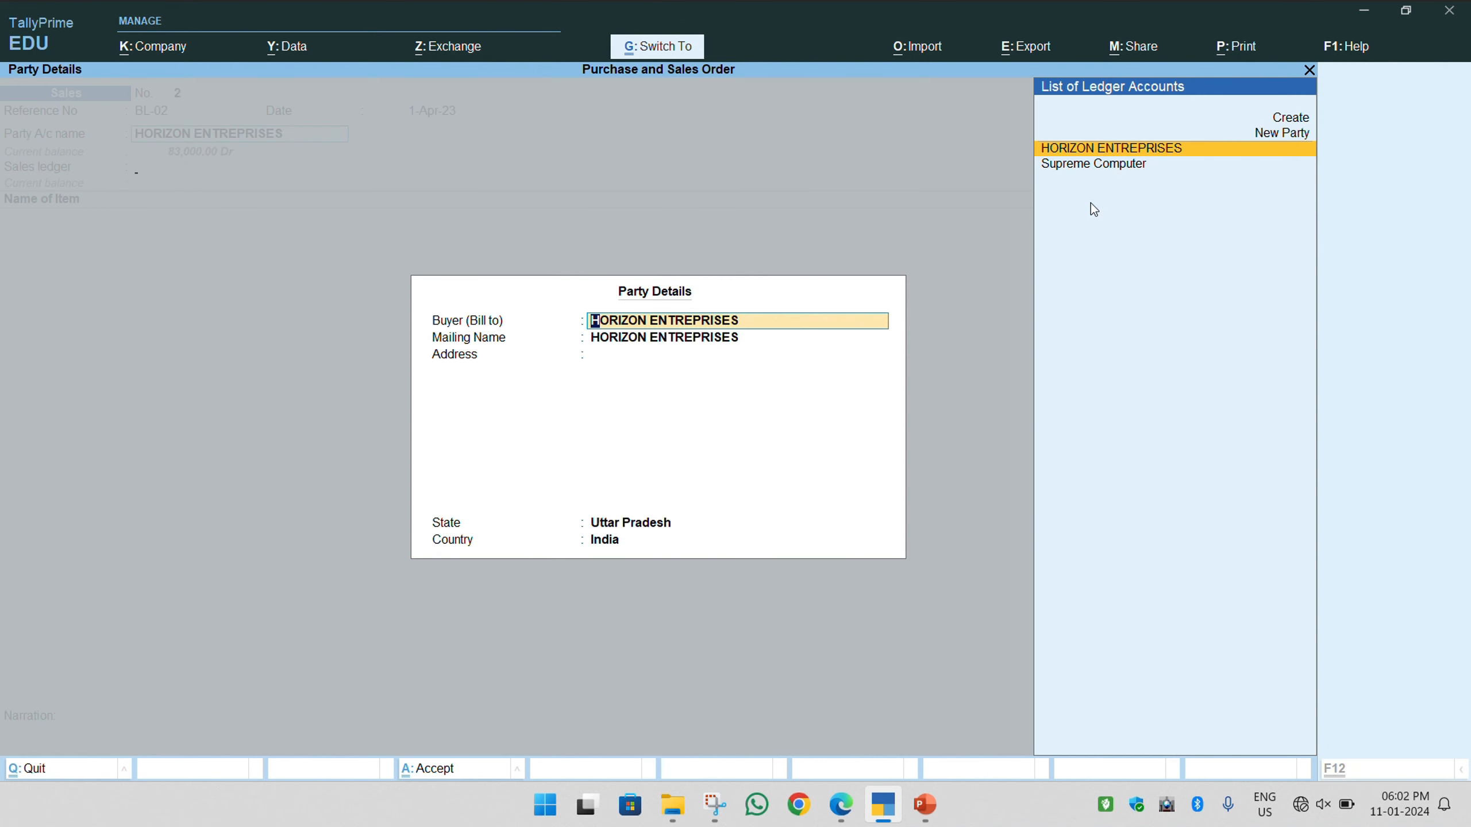
pyautogui.hotkey('ctrl', 'a')
# Add HCL COMPUTER P4 against order HE-02 with a quantity of 1 PCS at a rate of 13,500
pyautogui.press('Down')
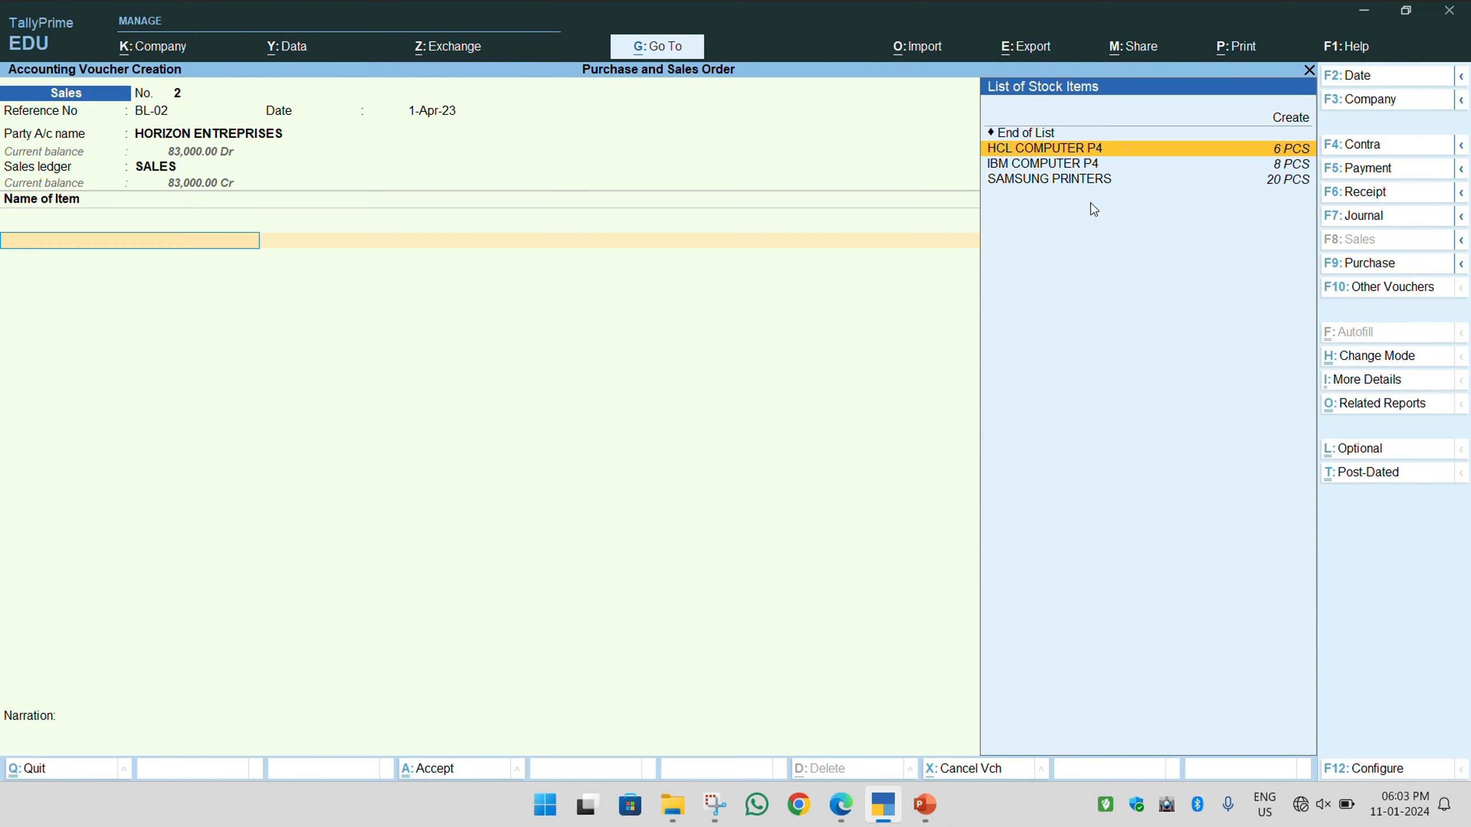
pyautogui.press('Return')
pyautogui.press('Down')
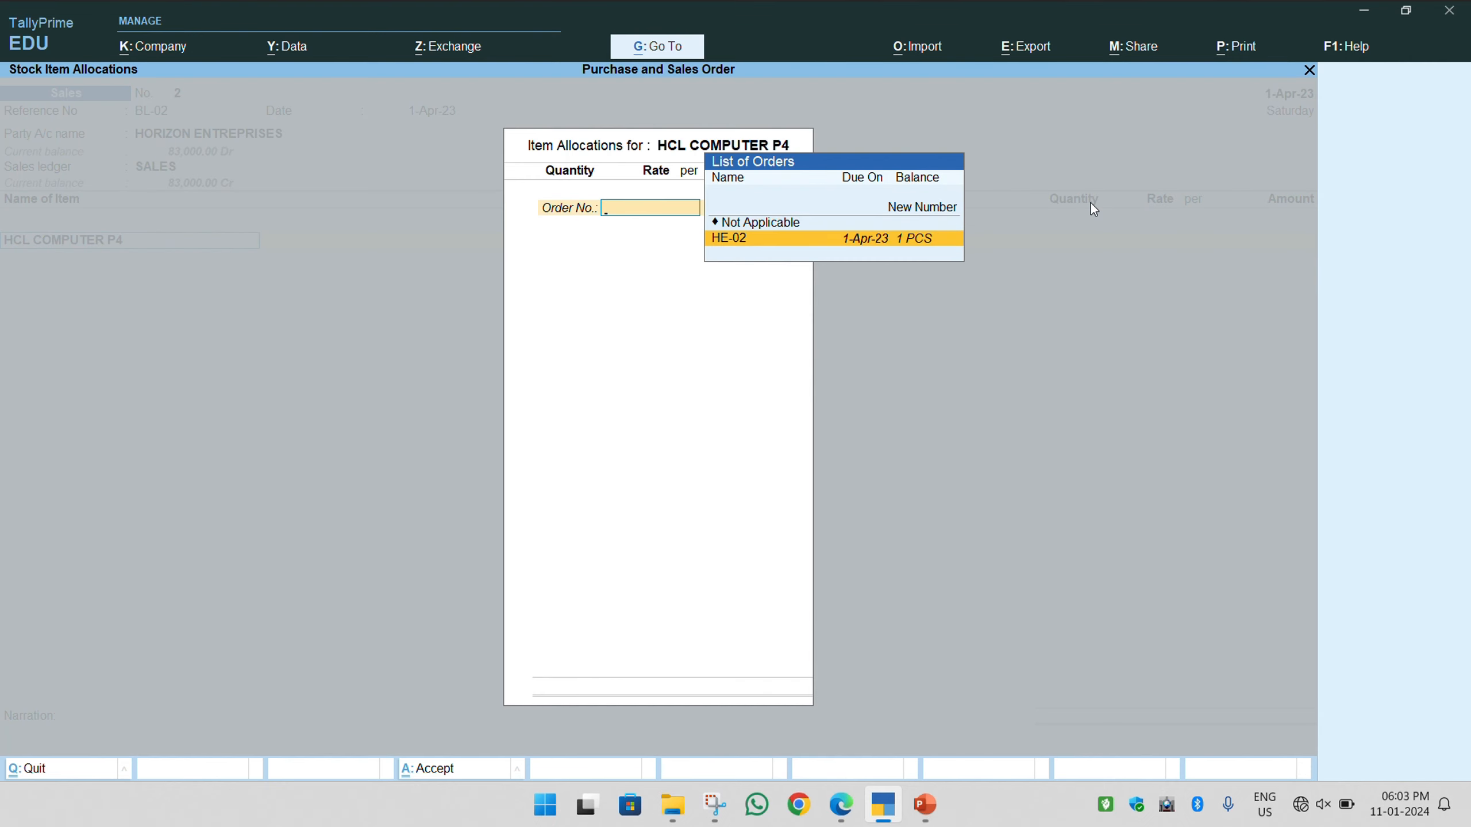
pyautogui.press('Return')
pyautogui.press('Return')
pyautogui.press('Return')
pyautogui.press('Return')
pyautogui.press('Return')
pyautogui.press('Return')
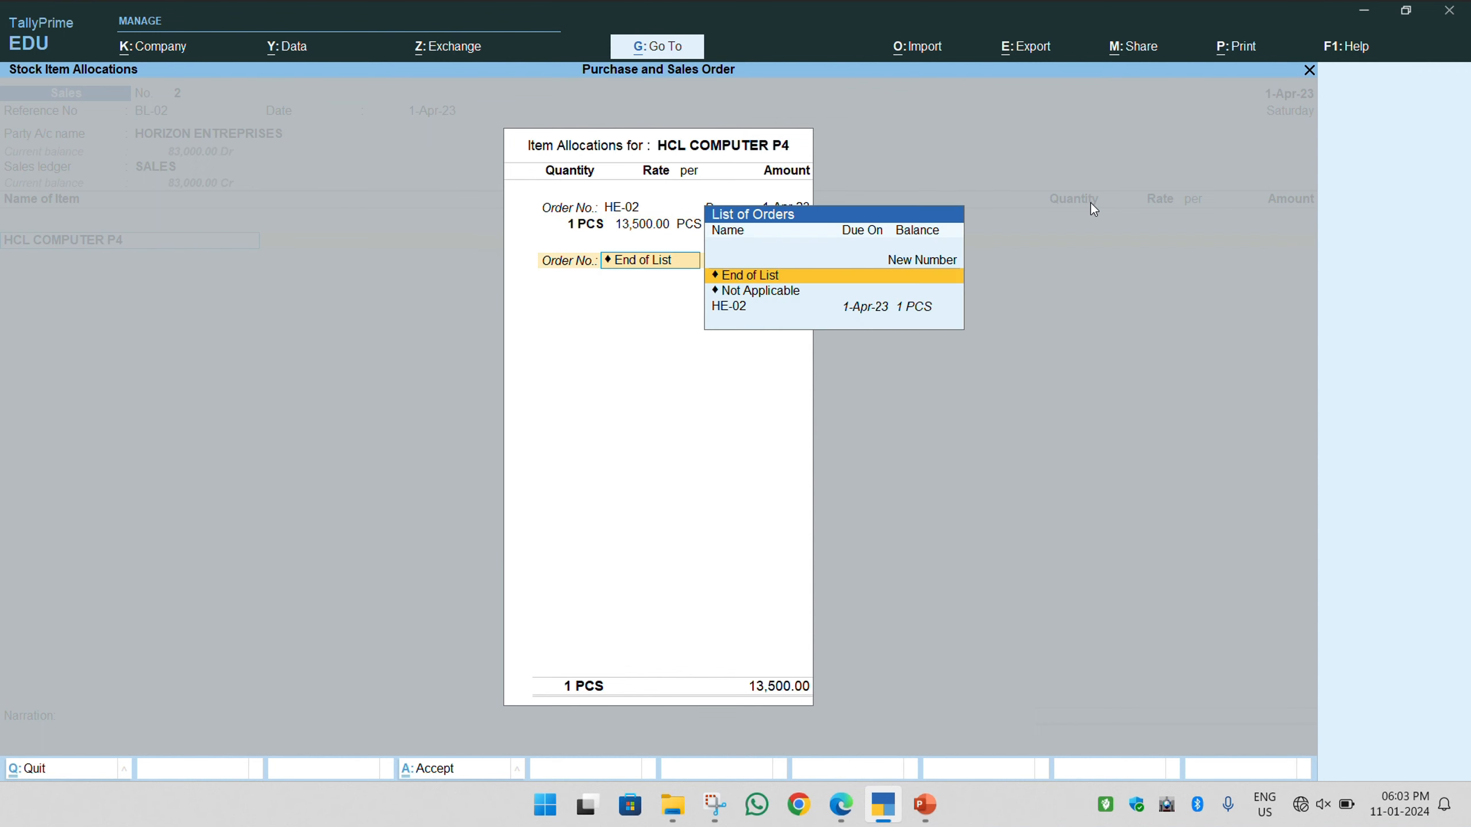
pyautogui.press('Return')
pyautogui.press('Return')
# Allocate the amount as Agst Ref to pending bill BL-02, save the sales voucher and return to the Gateway of Tally
pyautogui.press('Return')
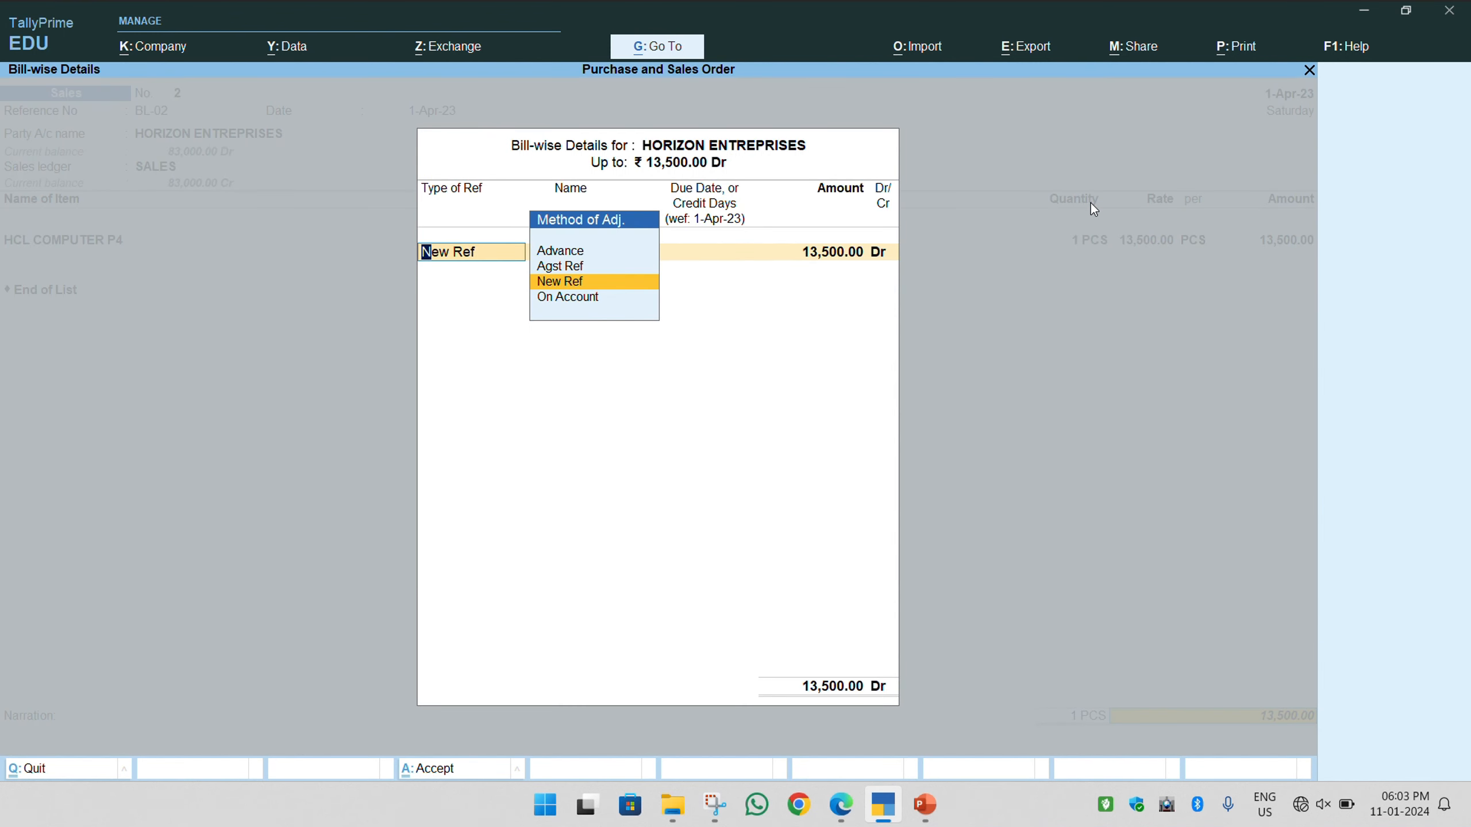
pyautogui.press('Up')
pyautogui.press('Return')
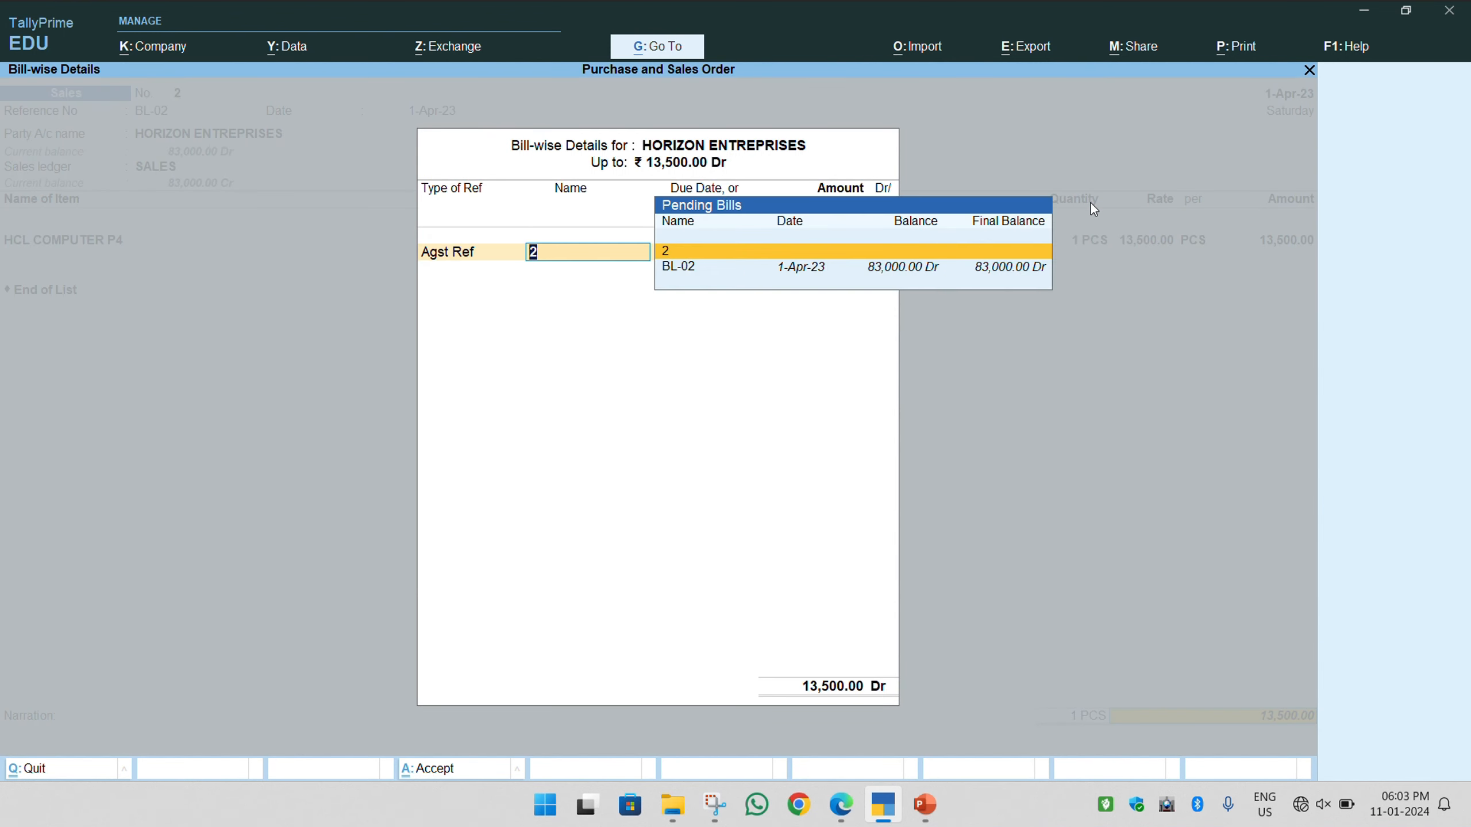
pyautogui.press('Down')
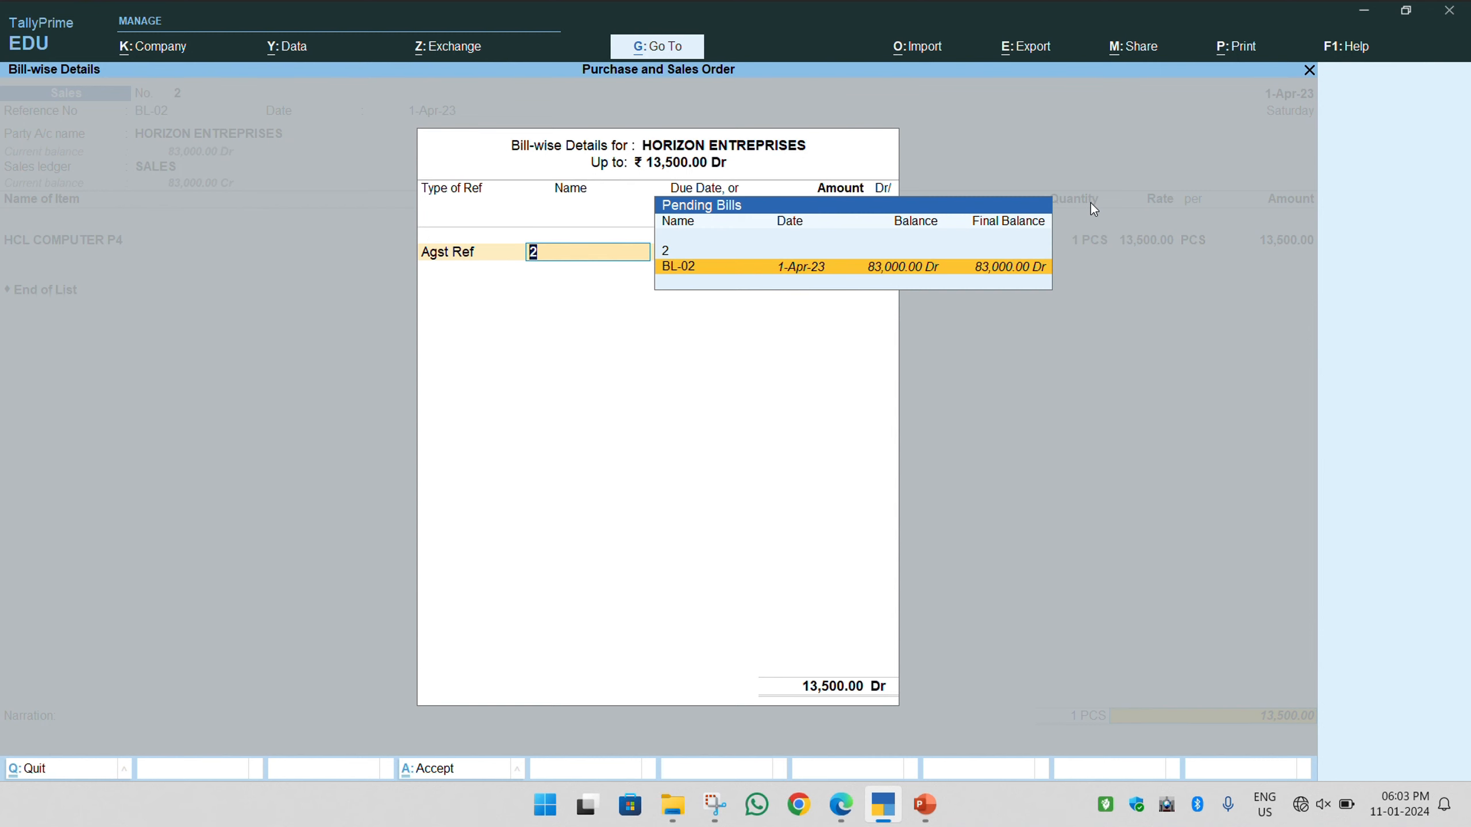
pyautogui.press('Return')
pyautogui.press('Return')
pyautogui.press('Return')
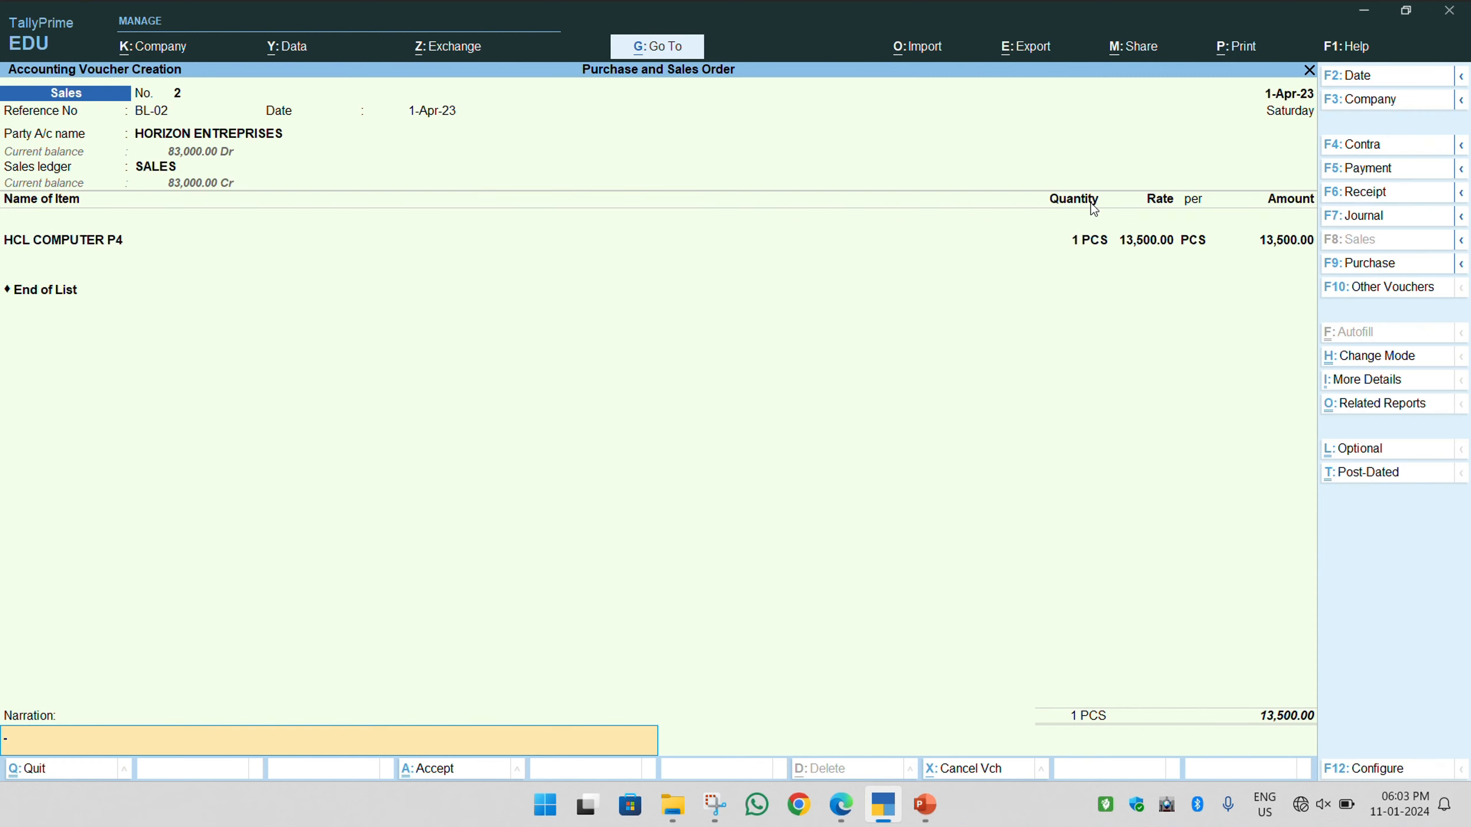
pyautogui.press('Return')
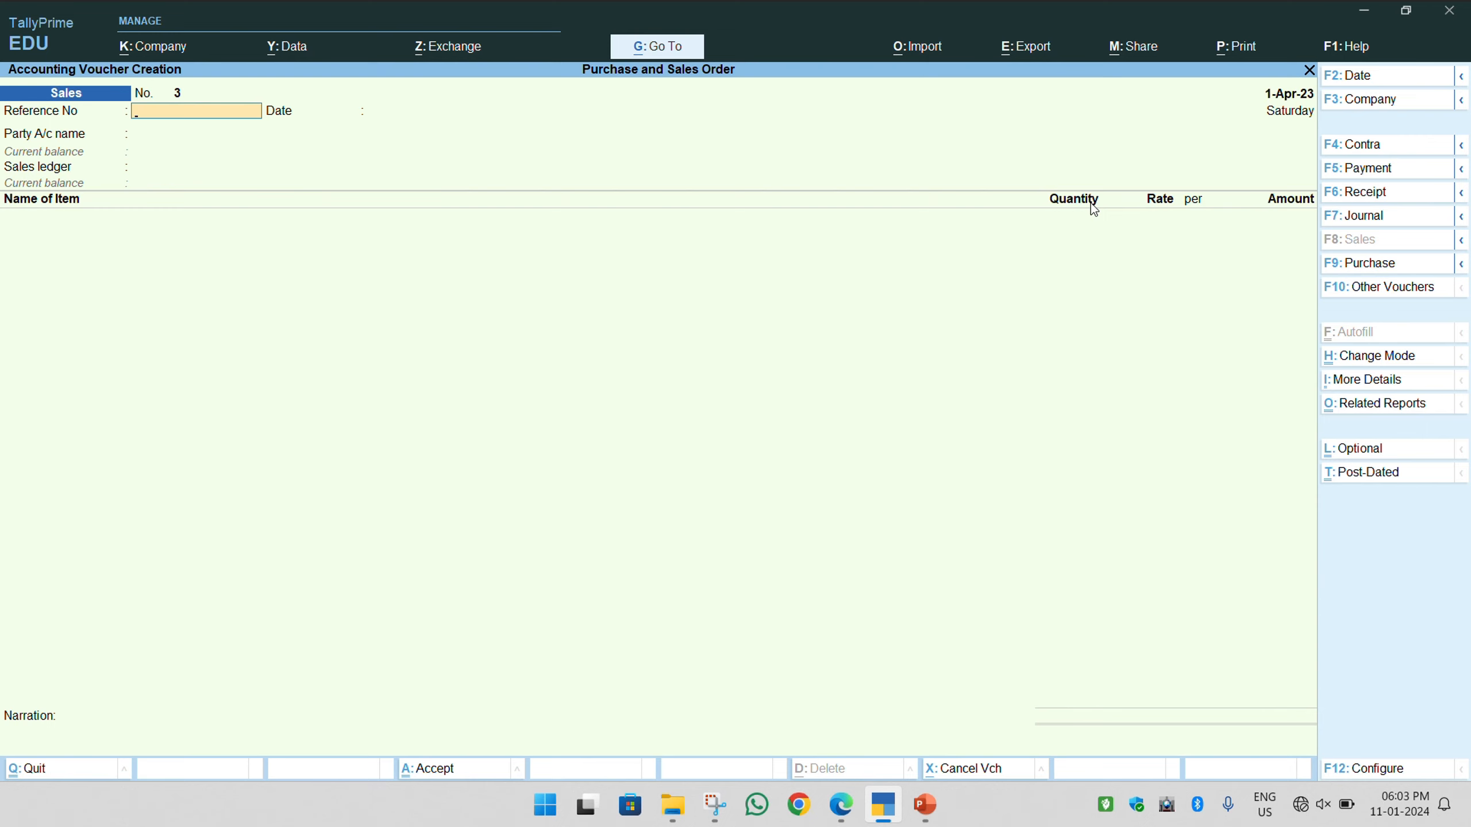
pyautogui.press('Escape')
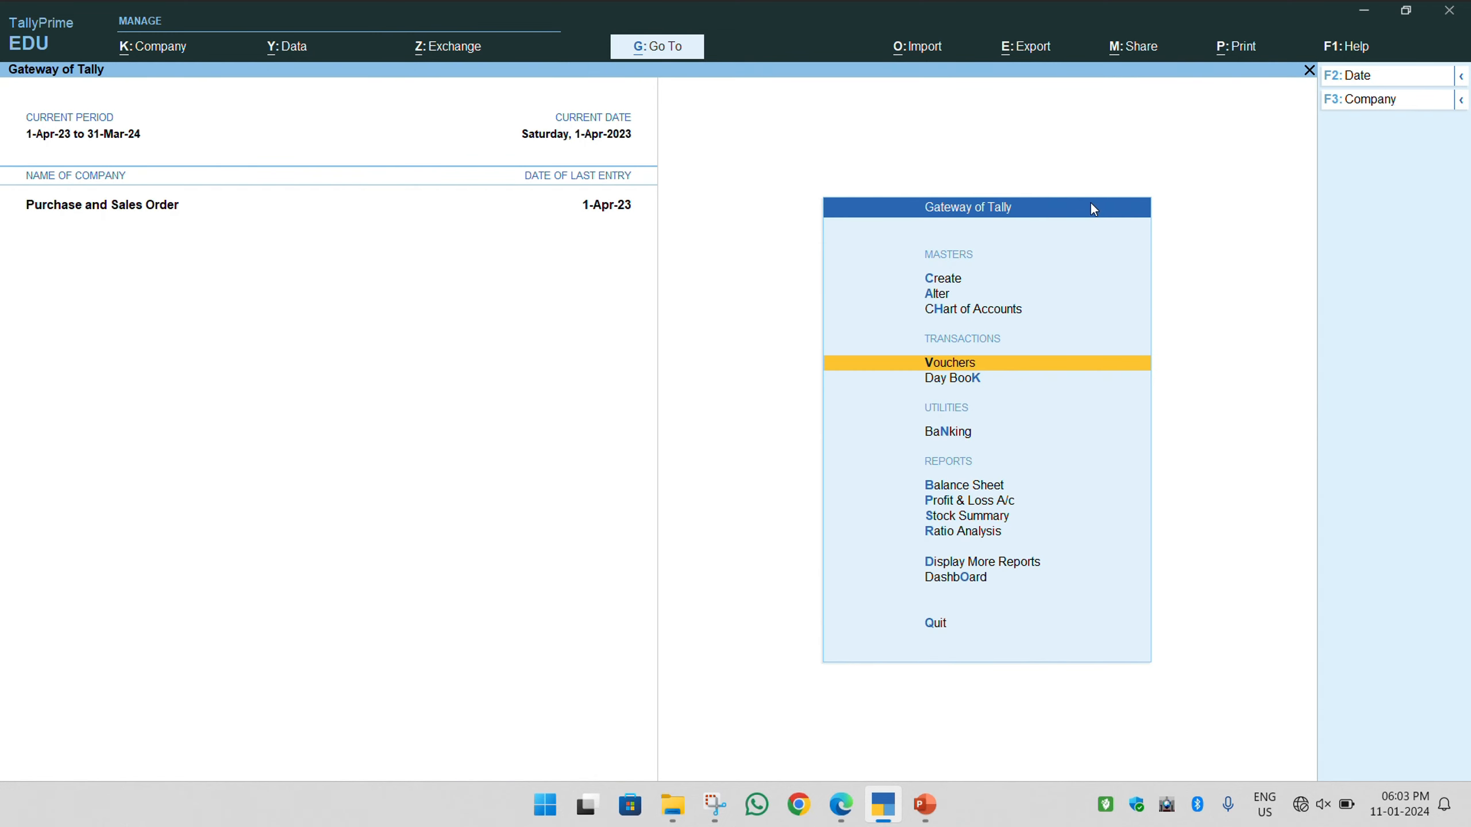
# Open the Statements of Inventory reports from the Gateway of Tally
pyautogui.press('Up')
pyautogui.press('Up')
pyautogui.press('Up')
pyautogui.press('Up')
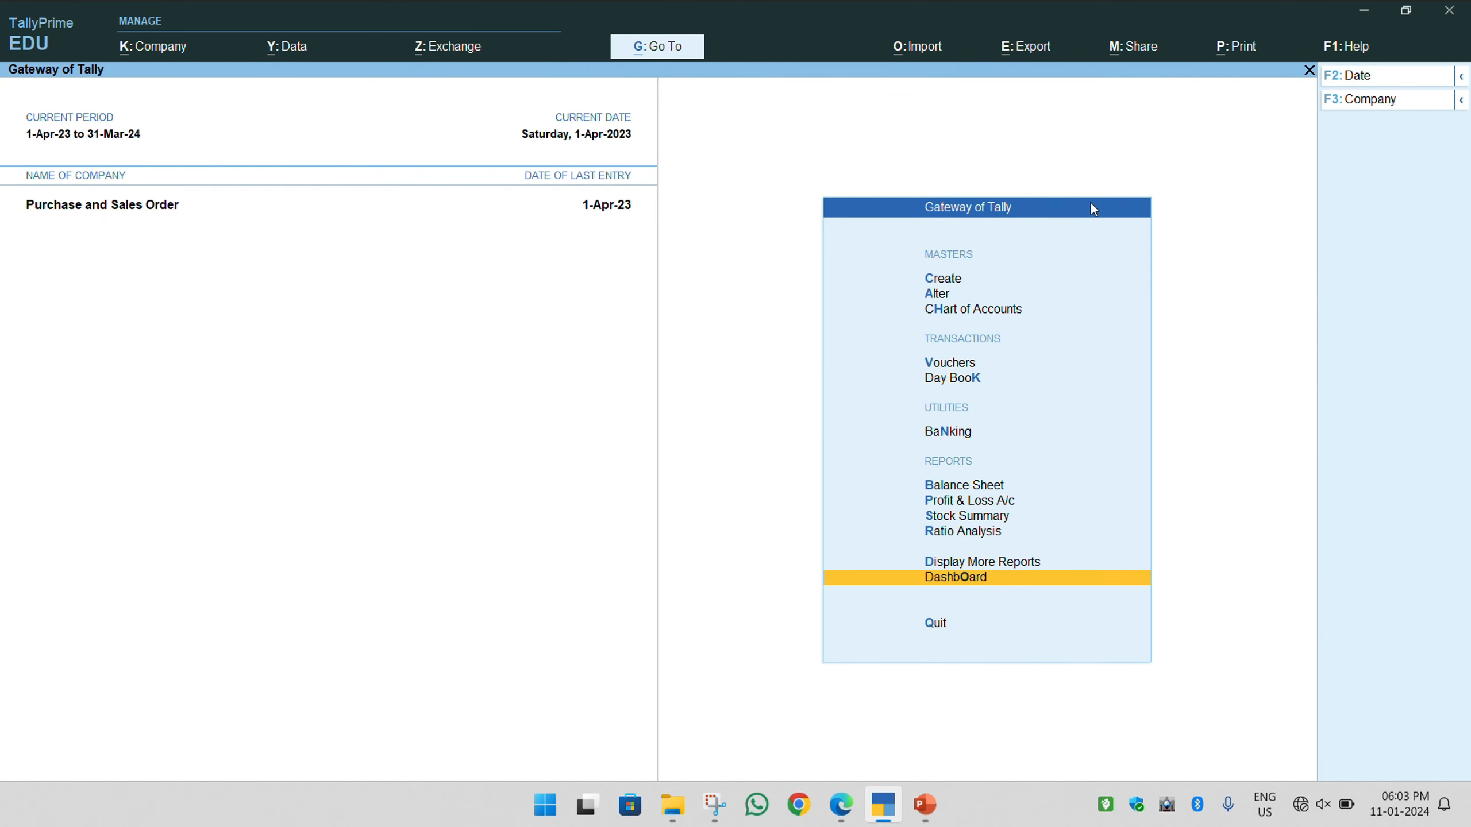
pyautogui.press('Up')
pyautogui.press('Return')
pyautogui.press('Down')
pyautogui.press('Down')
pyautogui.press('Down')
pyautogui.press('Down')
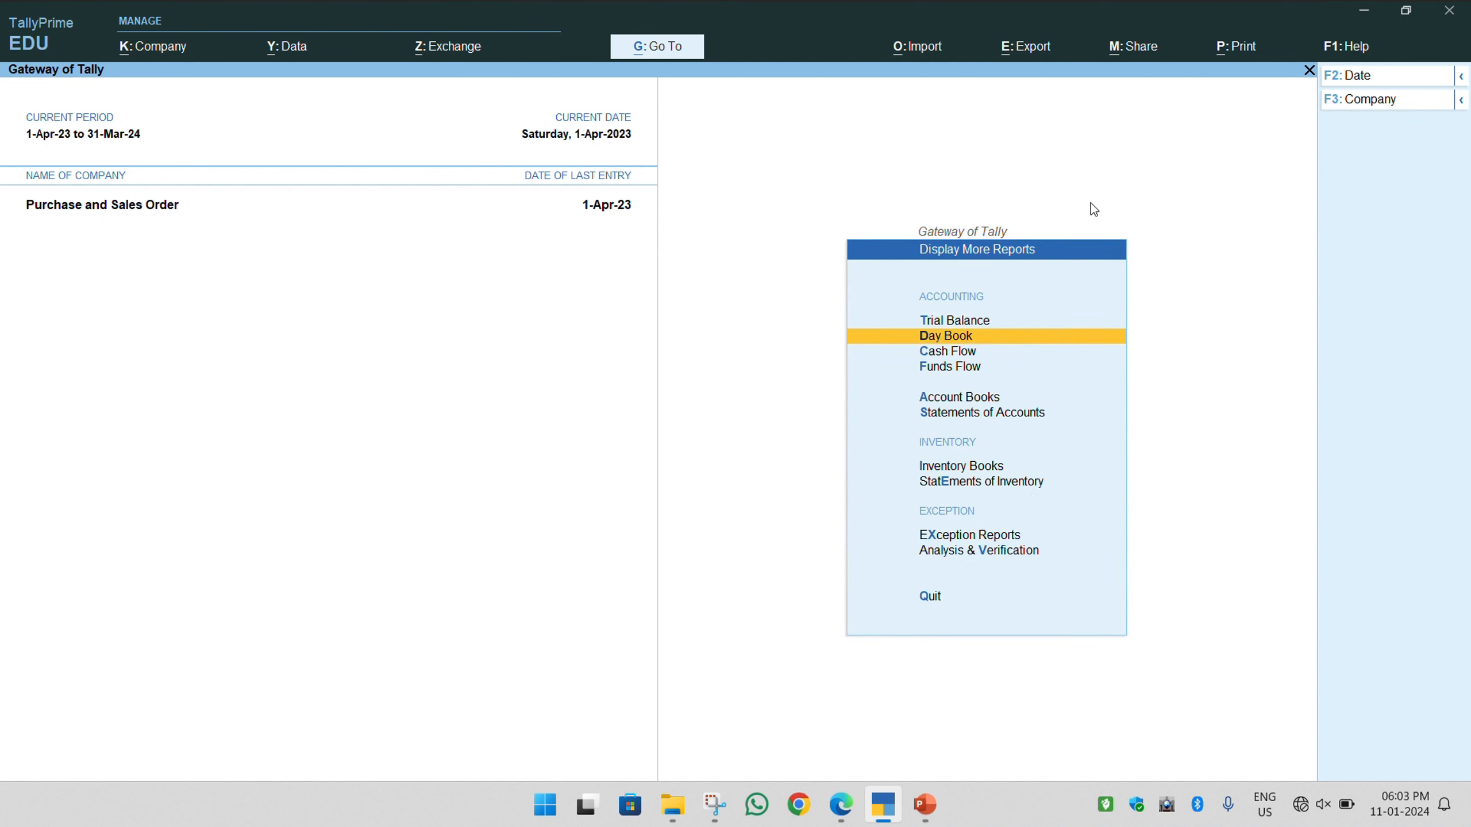
pyautogui.press('Down')
pyautogui.press('Down')
pyautogui.press('Down')
pyautogui.press('Return')
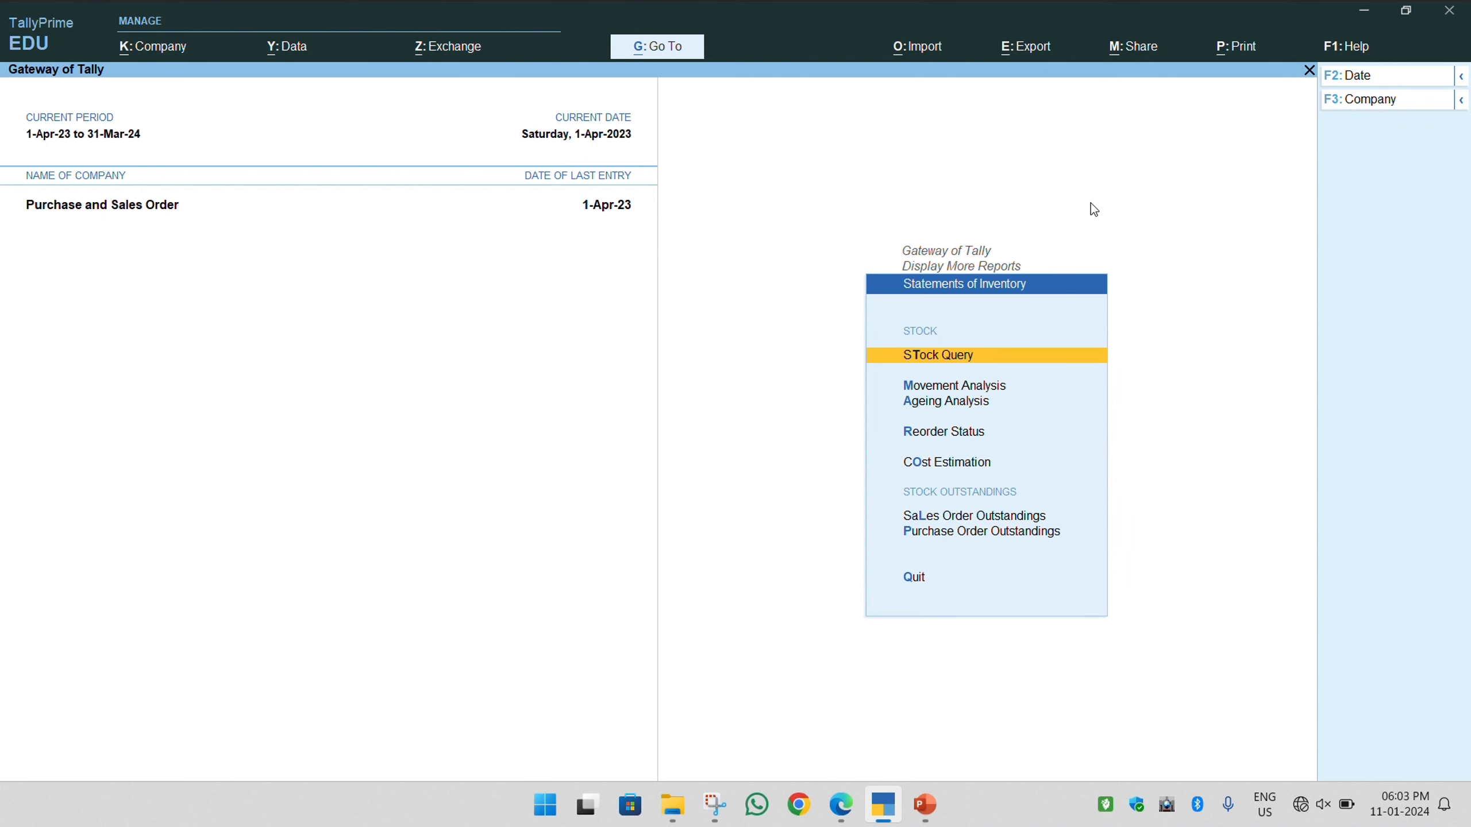
# Open the Purchase Order Outstandings reports
pyautogui.press('Down')
pyautogui.press('Down')
pyautogui.press('Down')
pyautogui.press('Down')
pyautogui.press('Down')
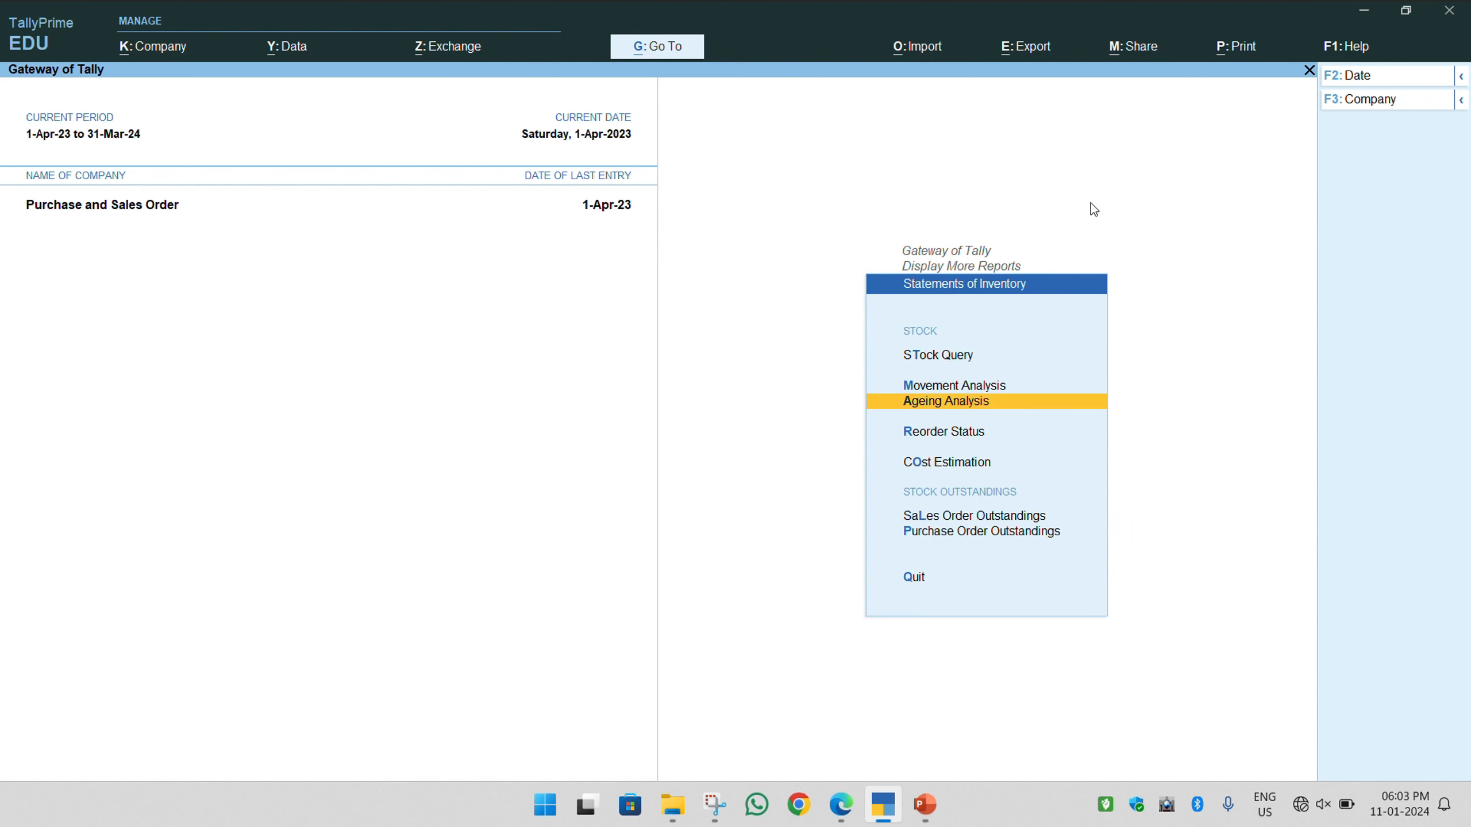
pyautogui.press('Down')
pyautogui.press('Return')
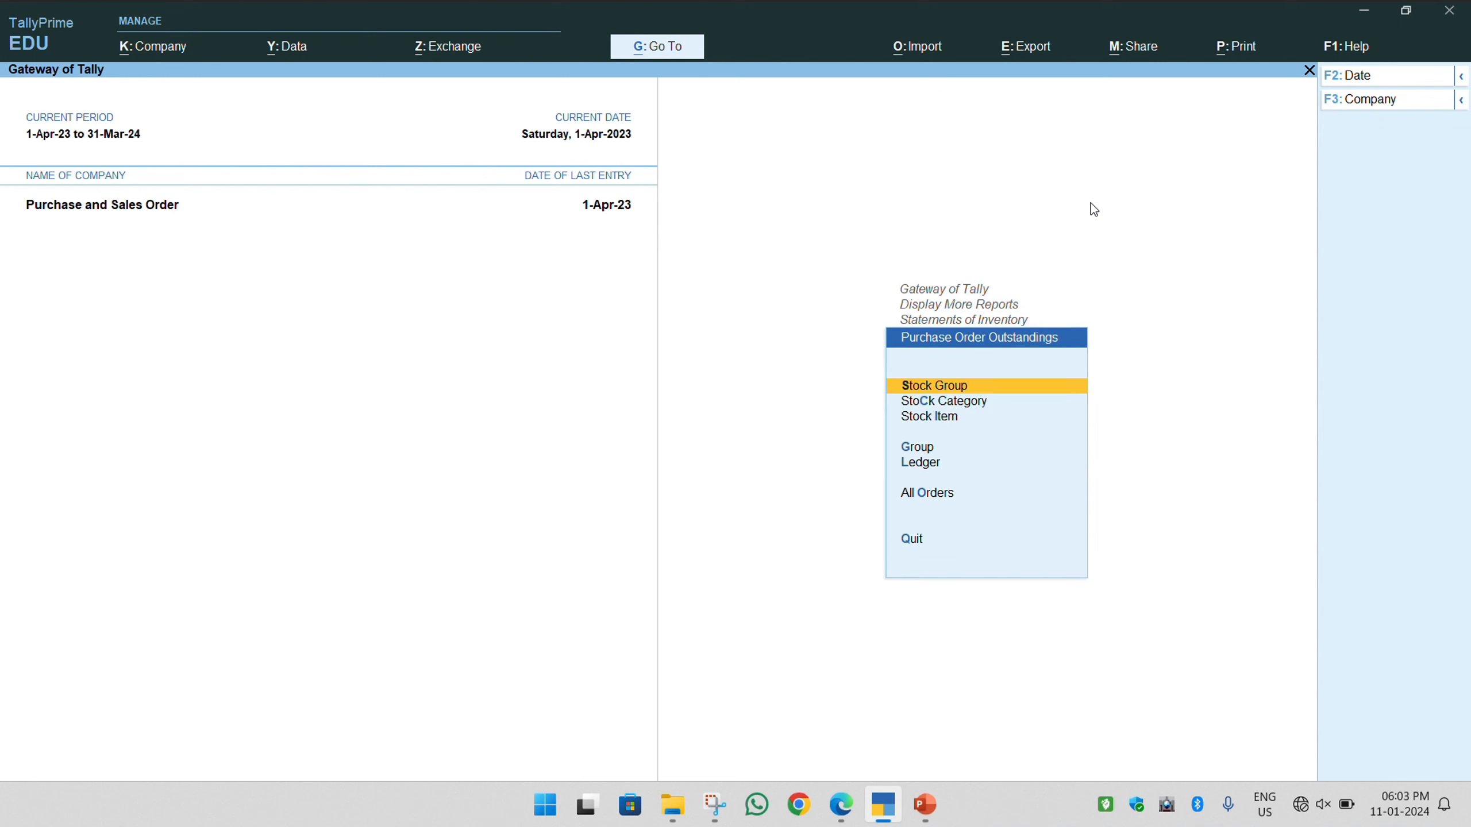
# Check the All Orders report for outstanding purchase orders and return to Display More Reports
pyautogui.press('Down')
pyautogui.press('Down')
pyautogui.press('Down')
pyautogui.press('Down')
pyautogui.press('Down')
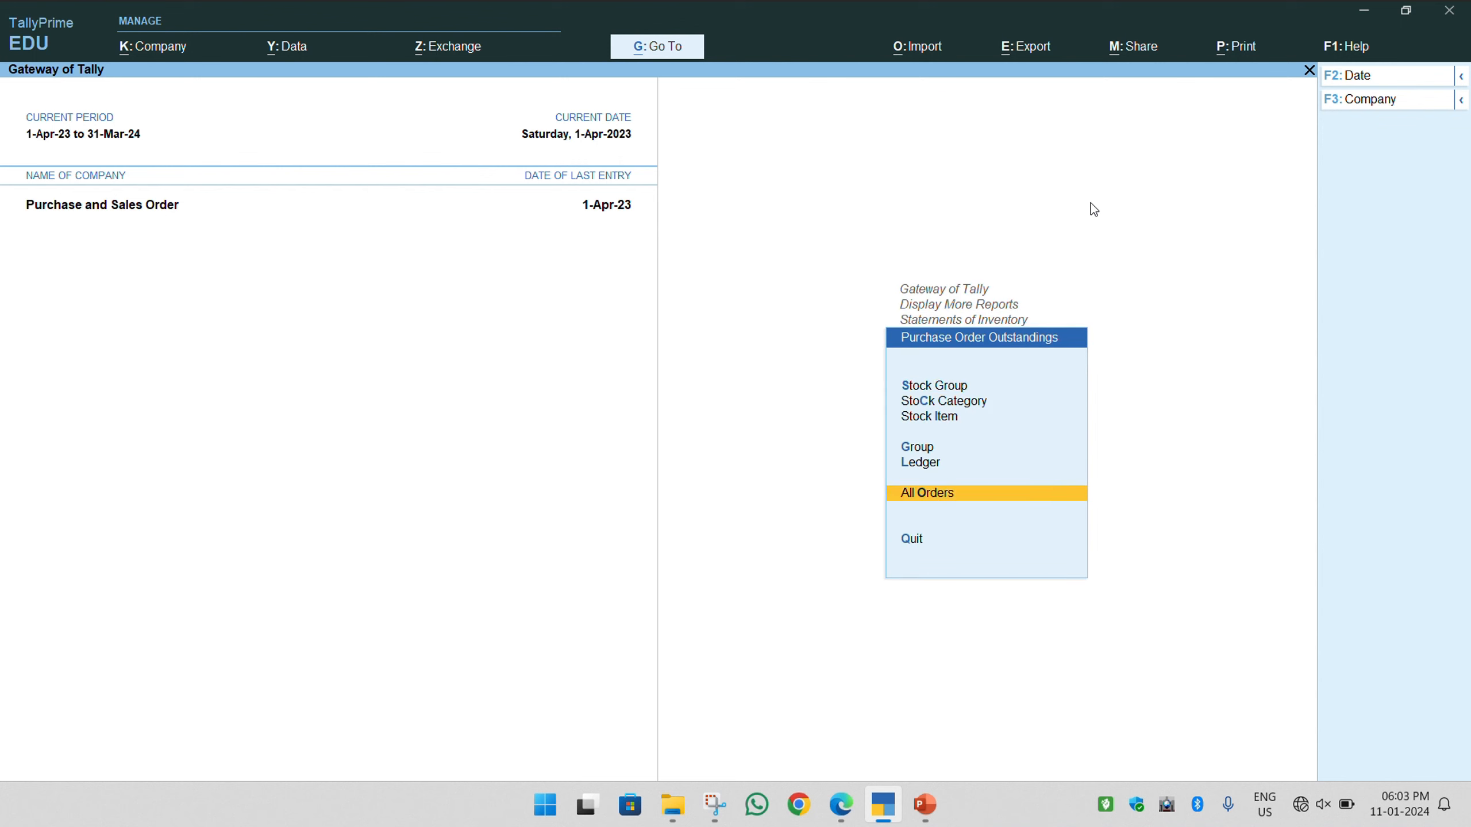
pyautogui.press('Return')
pyautogui.press('Escape')
pyautogui.press('Escape')
pyautogui.press('Escape')
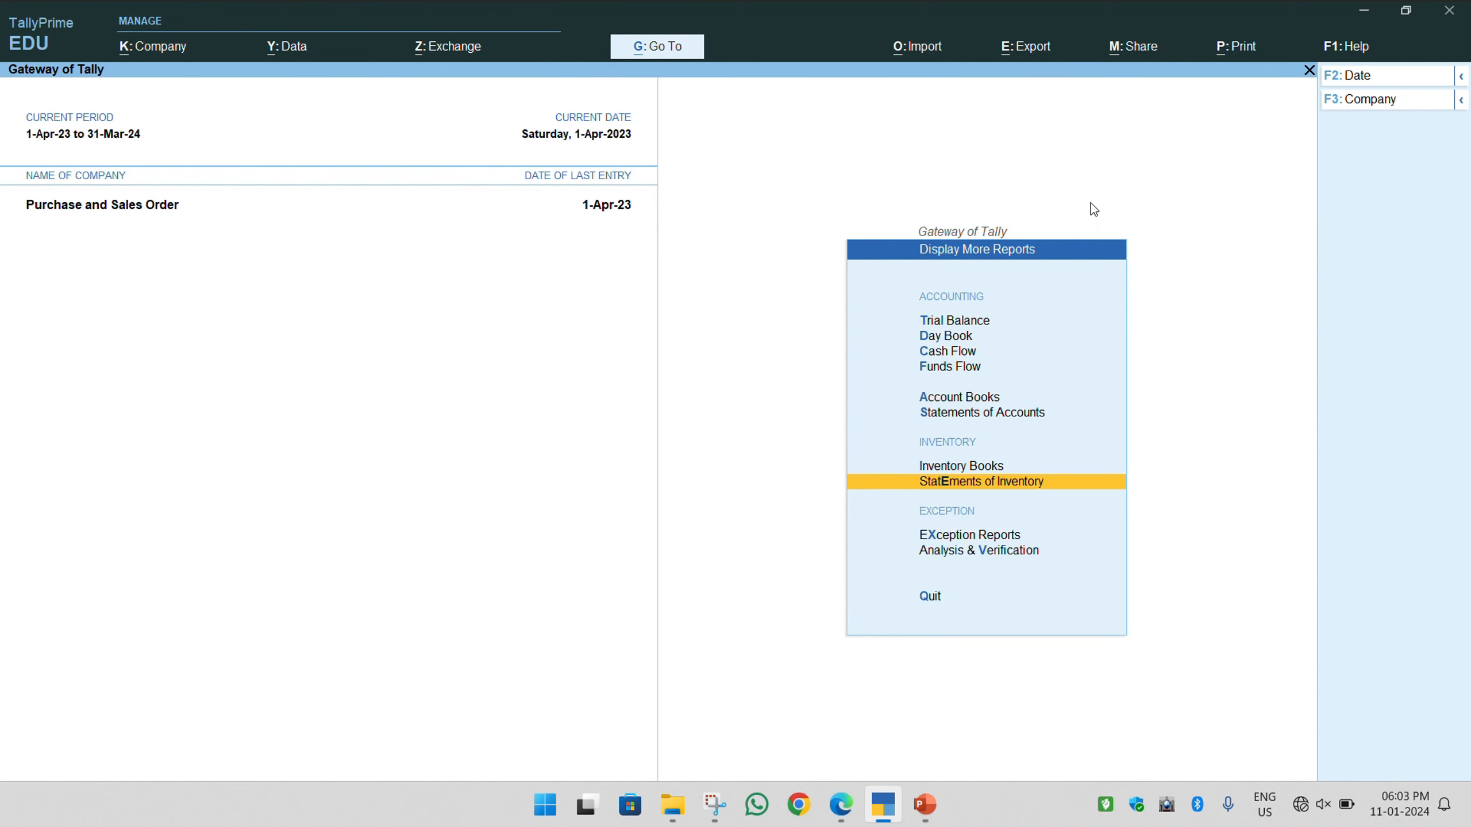
# Open the Ledger Outstandings report for Supreme Computer from the Statements of Accounts
pyautogui.press('Up')
pyautogui.press('Up')
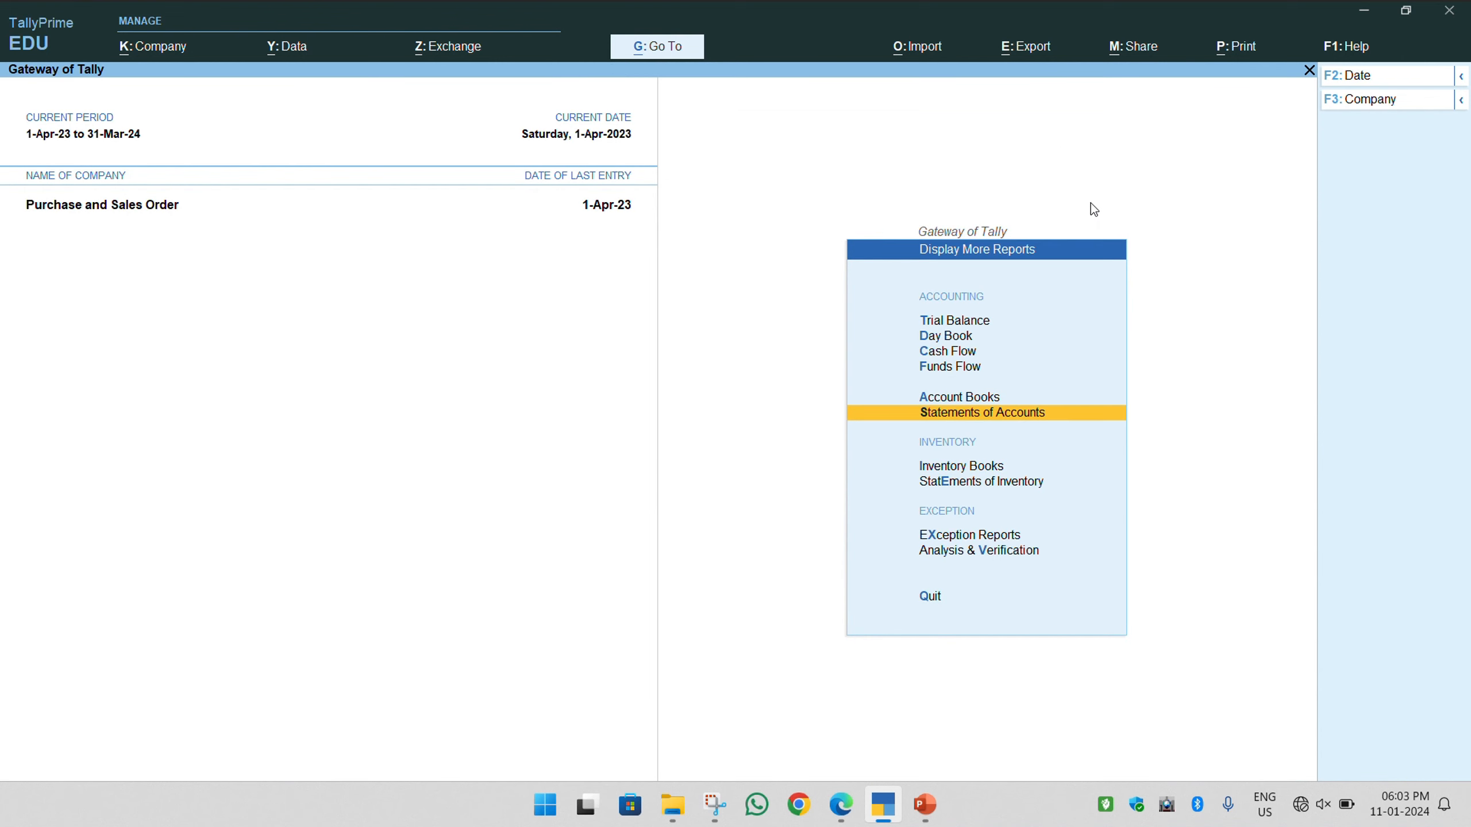
pyautogui.press('Return')
pyautogui.press('Return')
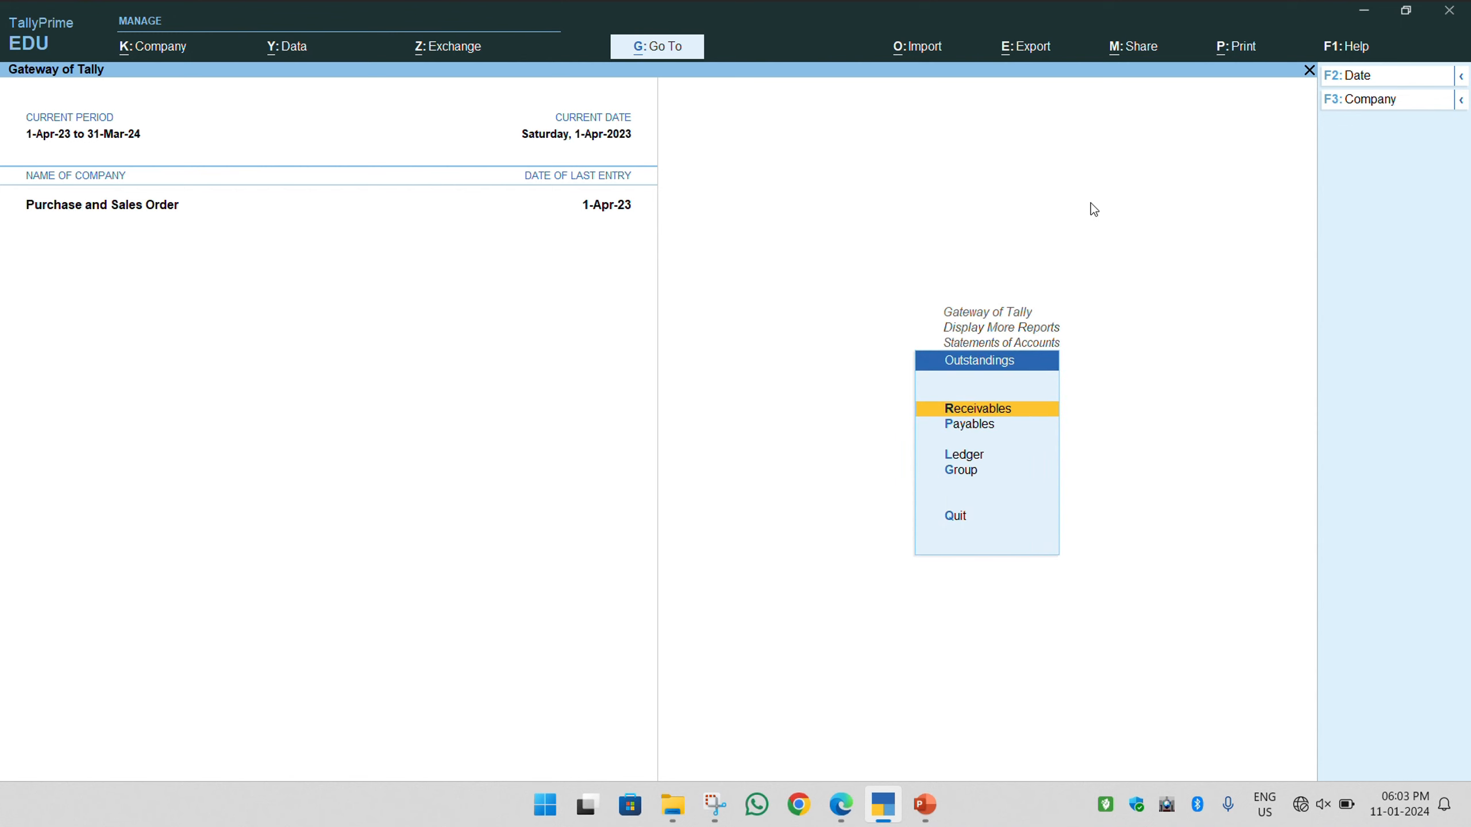
pyautogui.press('Down')
pyautogui.press('Down')
pyautogui.press('Return')
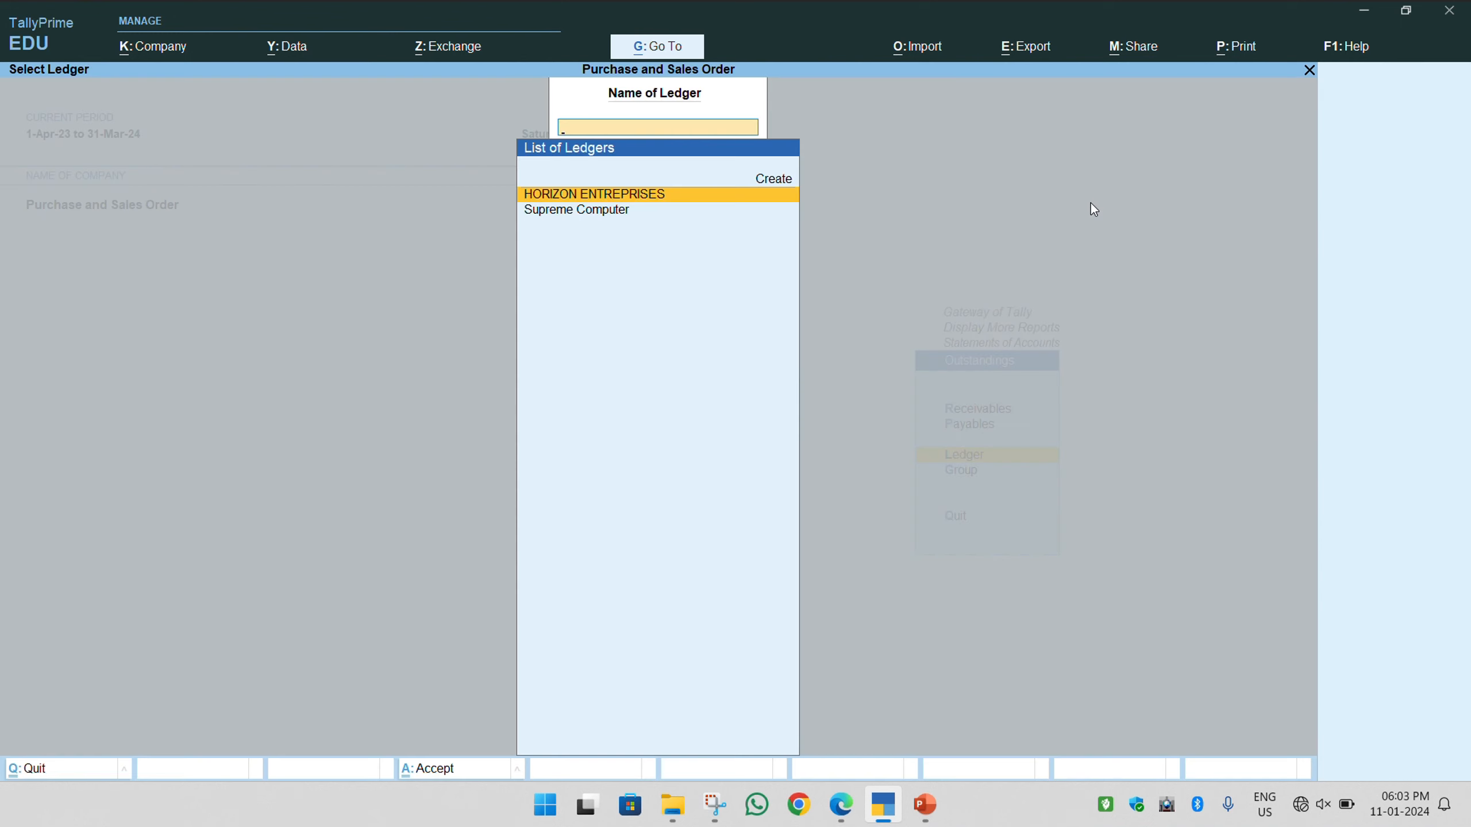
pyautogui.press('Down')
pyautogui.press('Return')
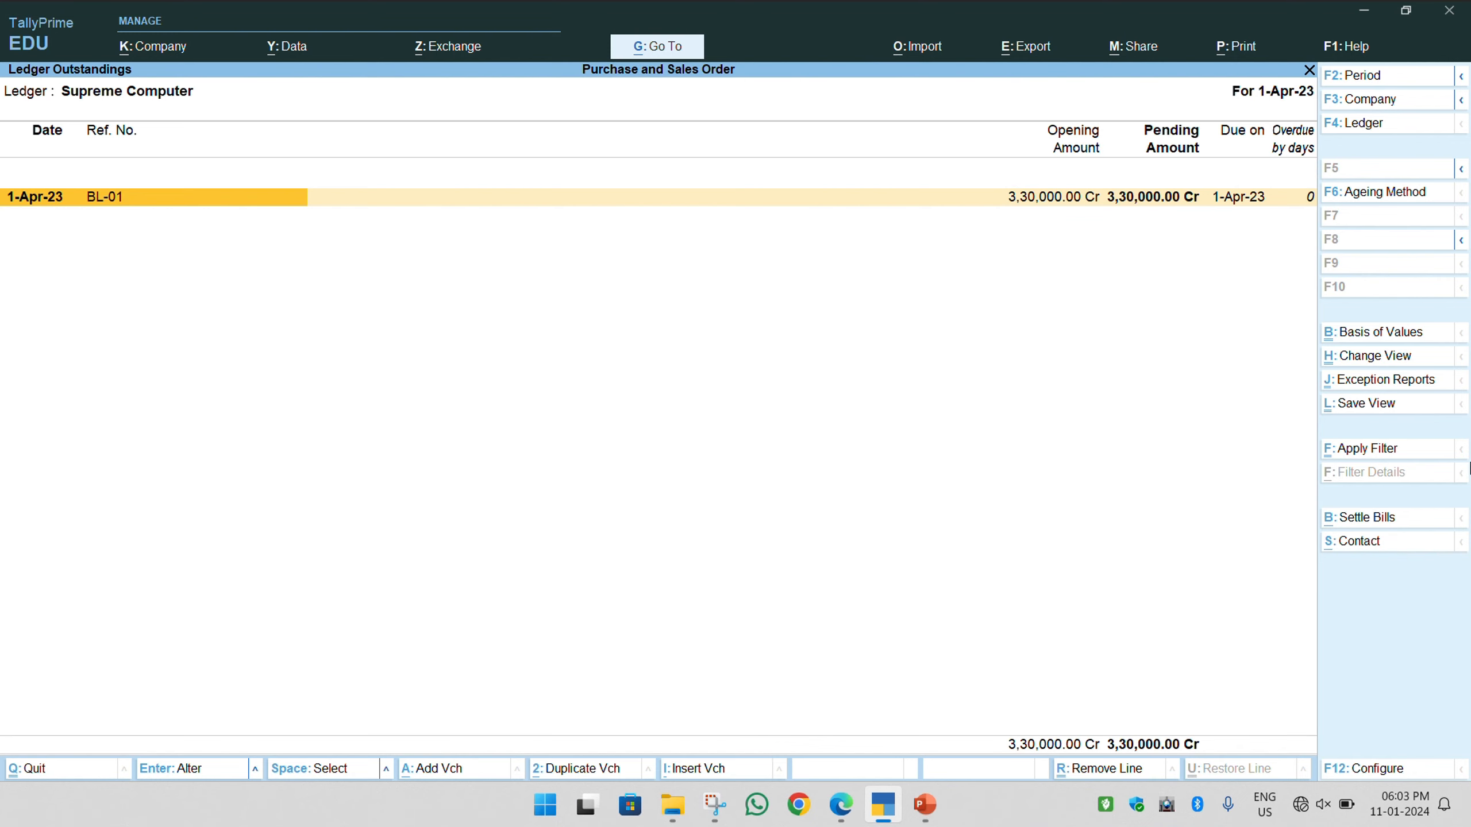
# Settle Supreme Computer's bill BL-01 with a Cash payment of 3,30,000 dated 1-Apr-23, save it and return to the Outstandings reports
pyautogui.click(1380, 522)
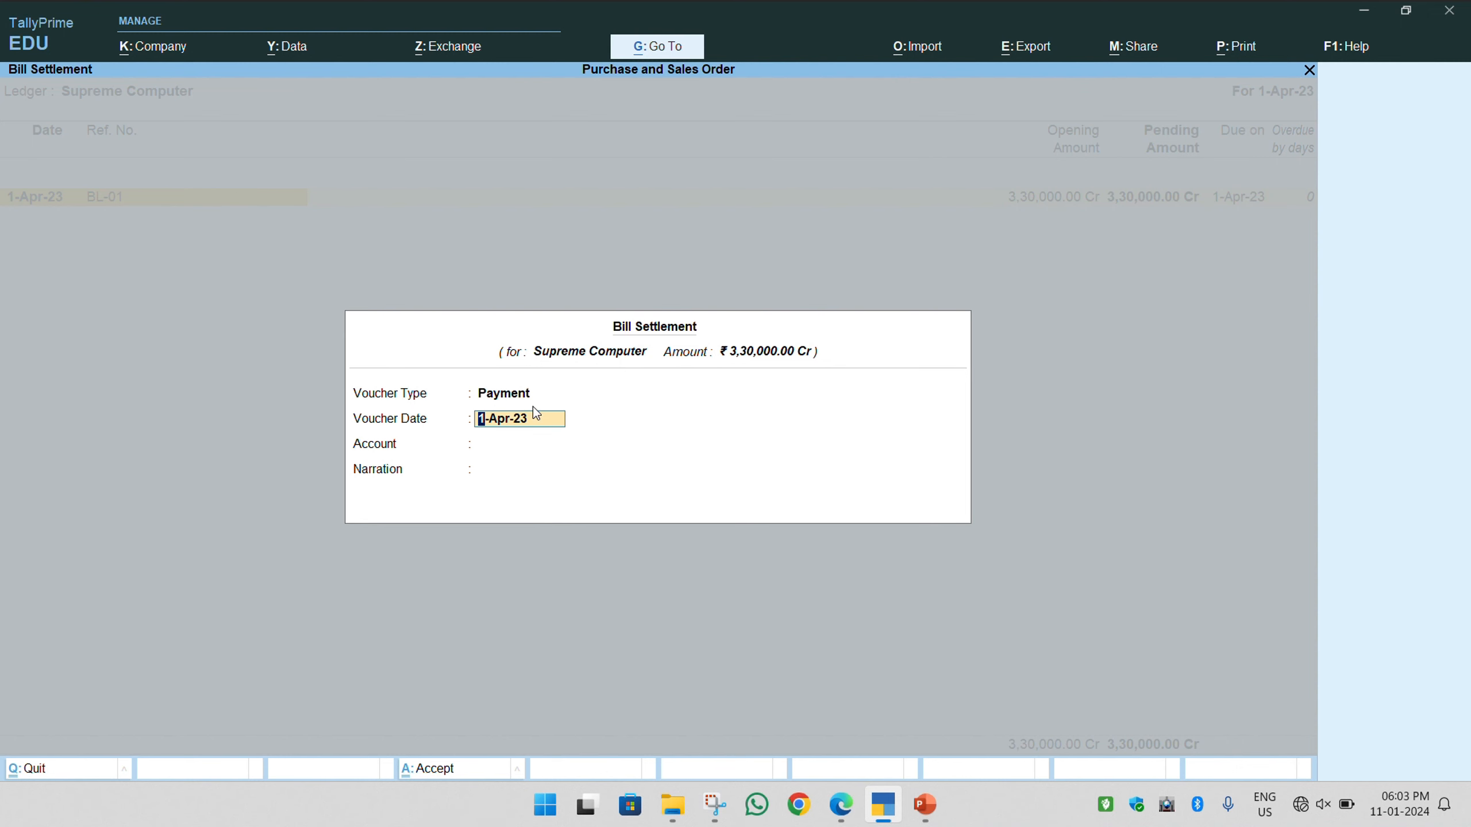
pyautogui.press('Return')
pyautogui.press('Return')
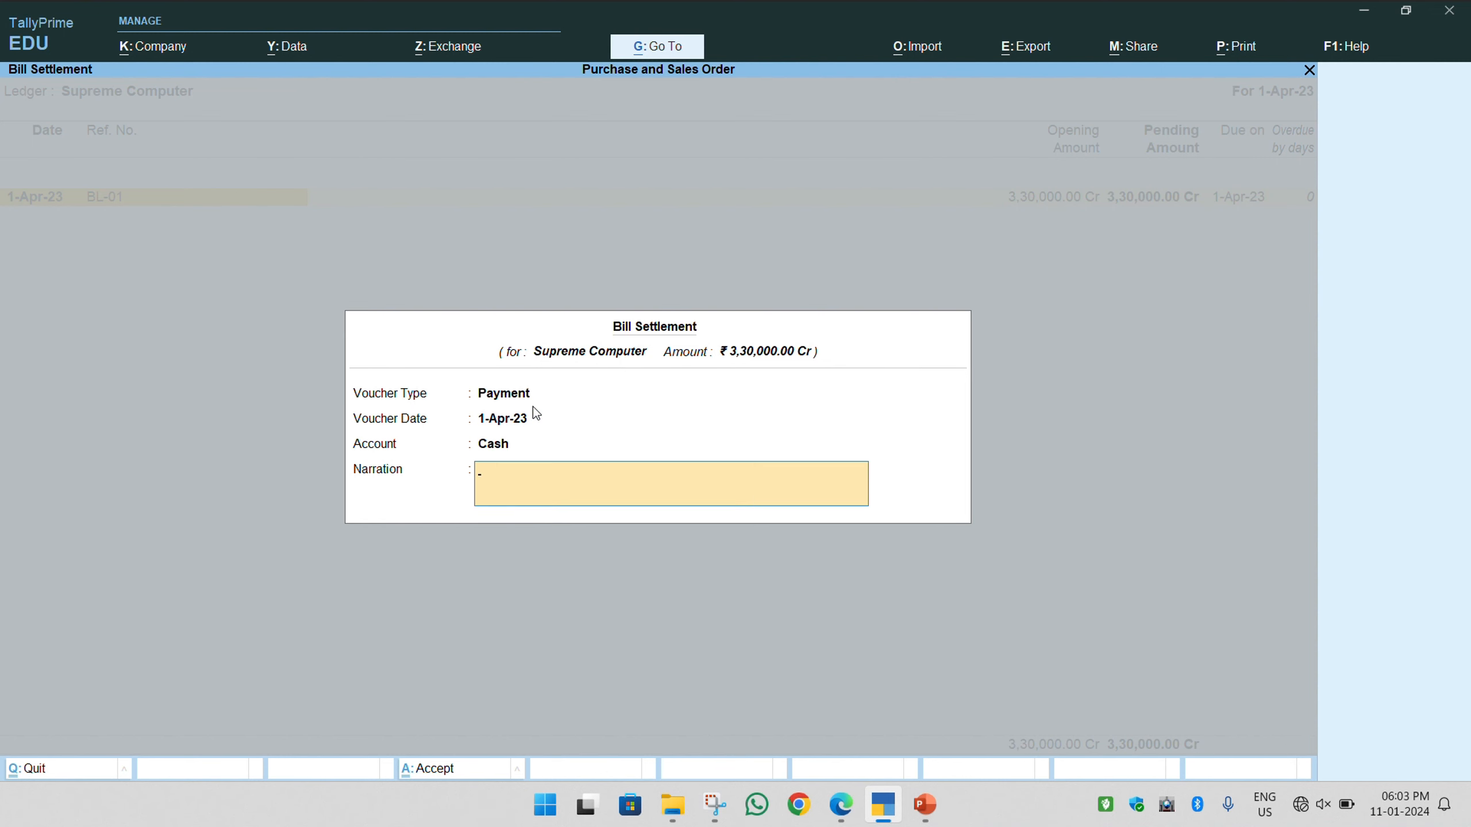
pyautogui.press('Return')
pyautogui.press('Return')
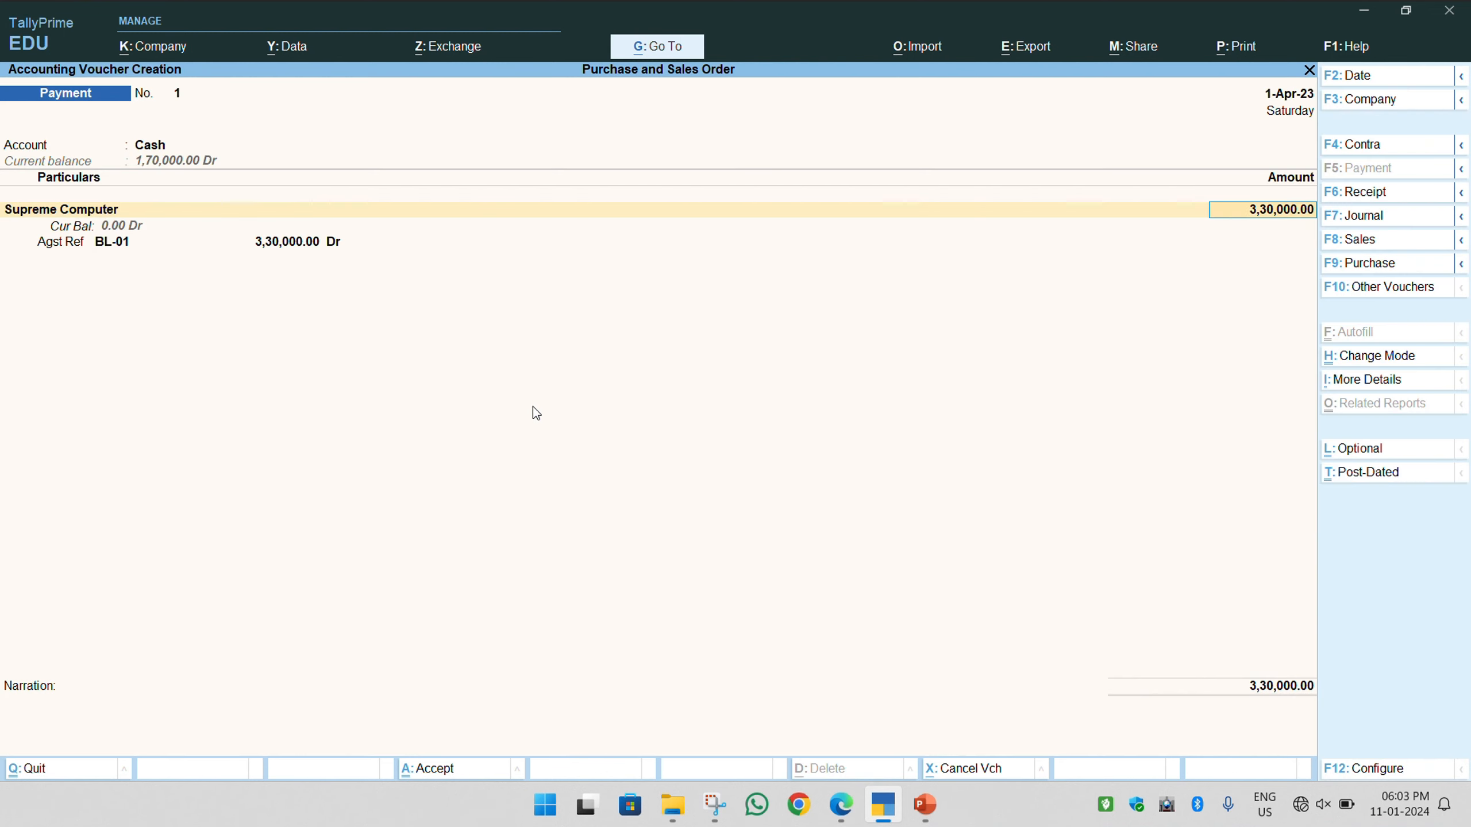
pyautogui.press('Return')
pyautogui.hotkey('ctrl', 'a')
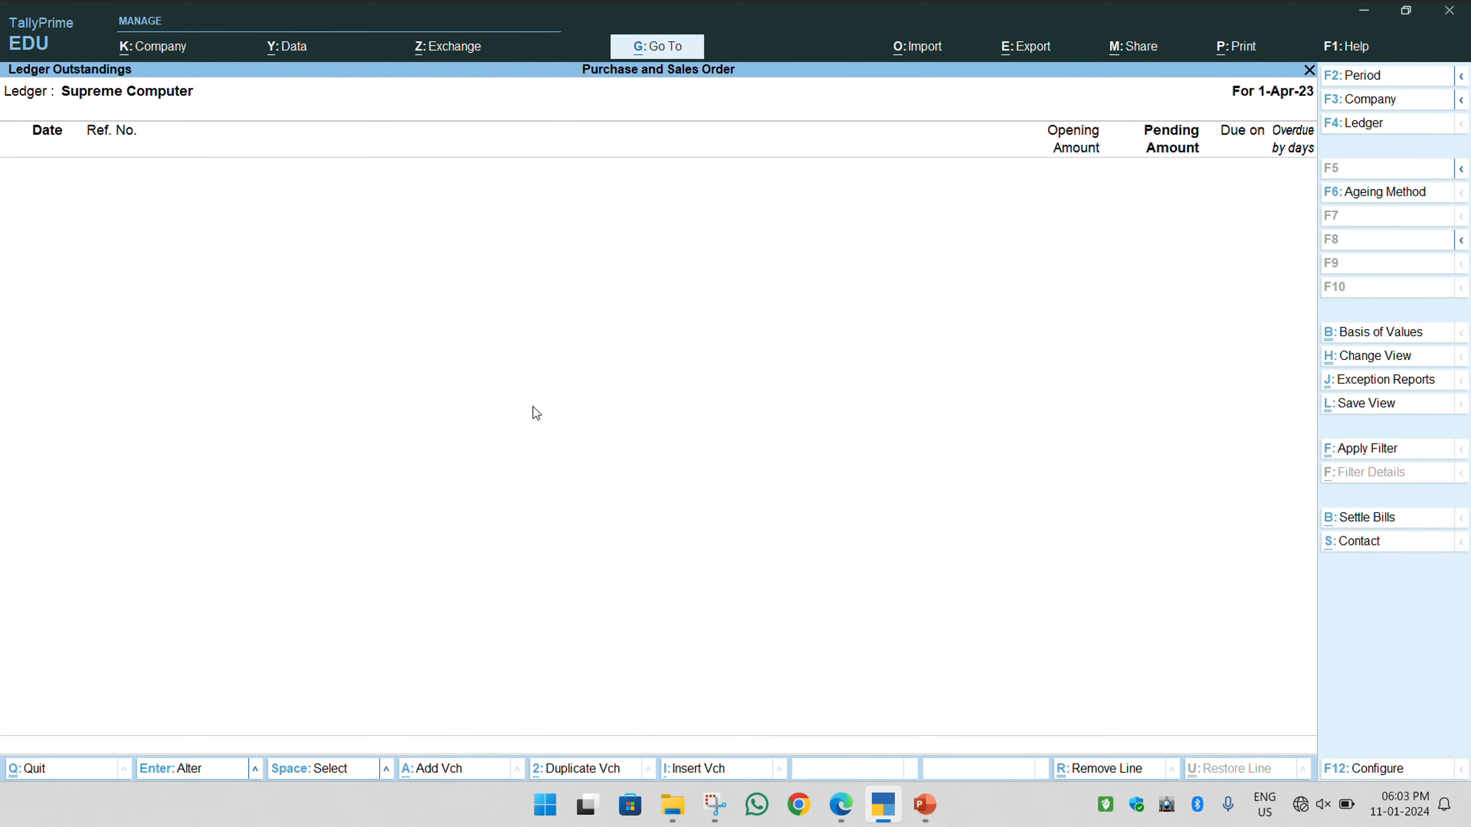
pyautogui.press('Escape')
pyautogui.press('Escape')
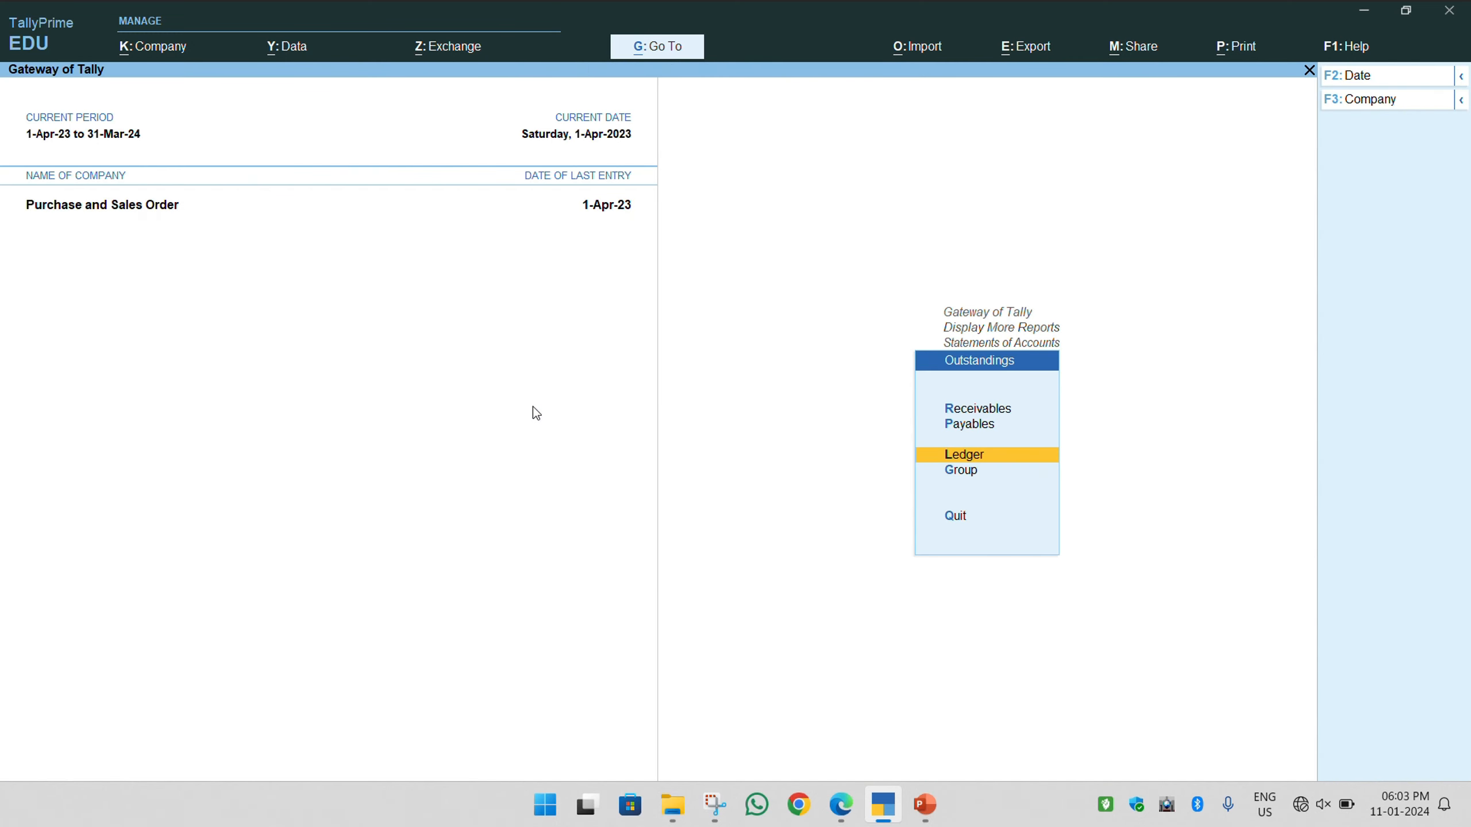
# Check the Bills Receivable and Bills Payable reports for all items
pyautogui.press('Up')
pyautogui.press('Up')
pyautogui.press('Return')
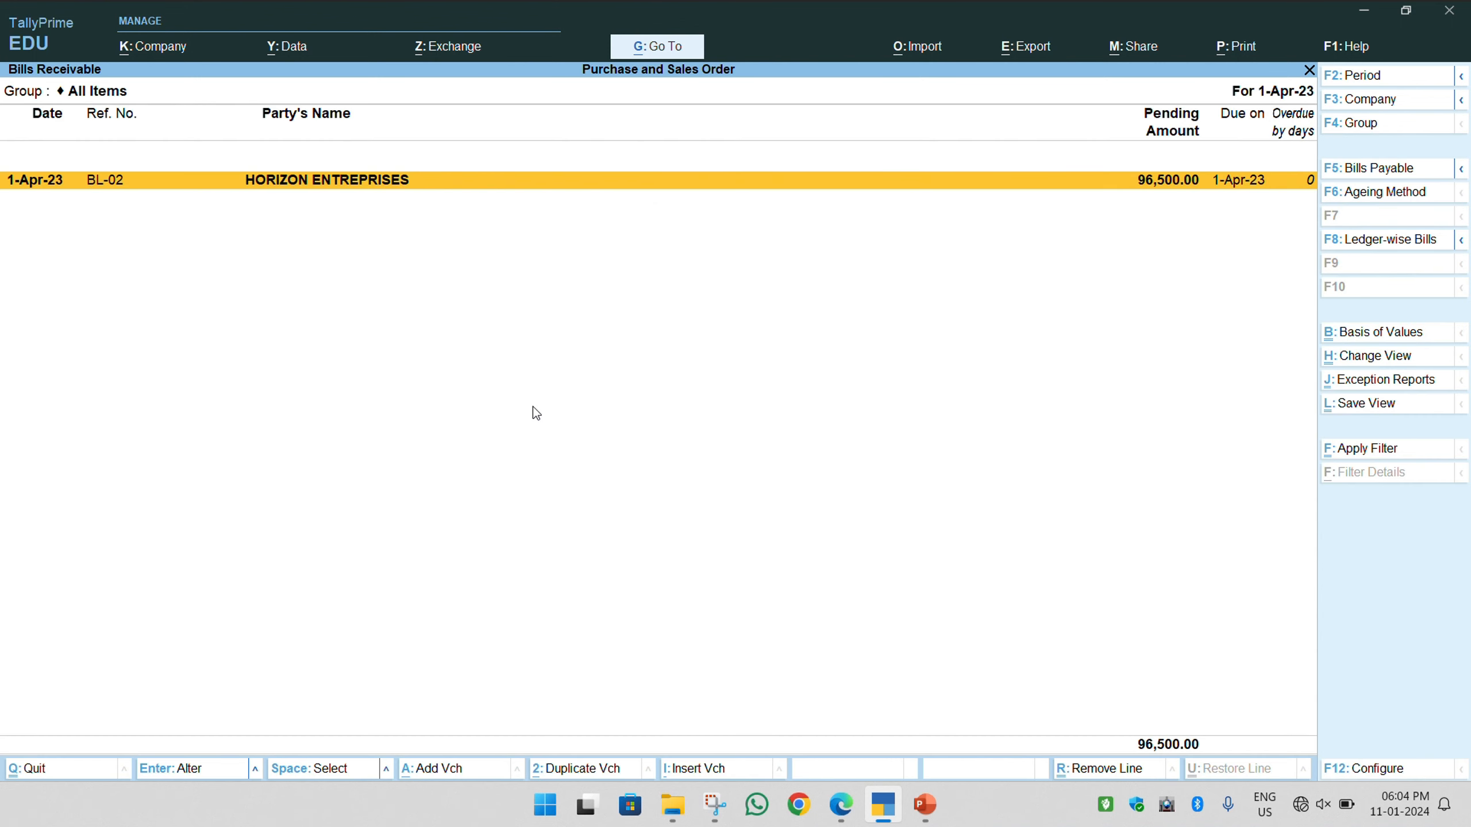
pyautogui.press('Escape')
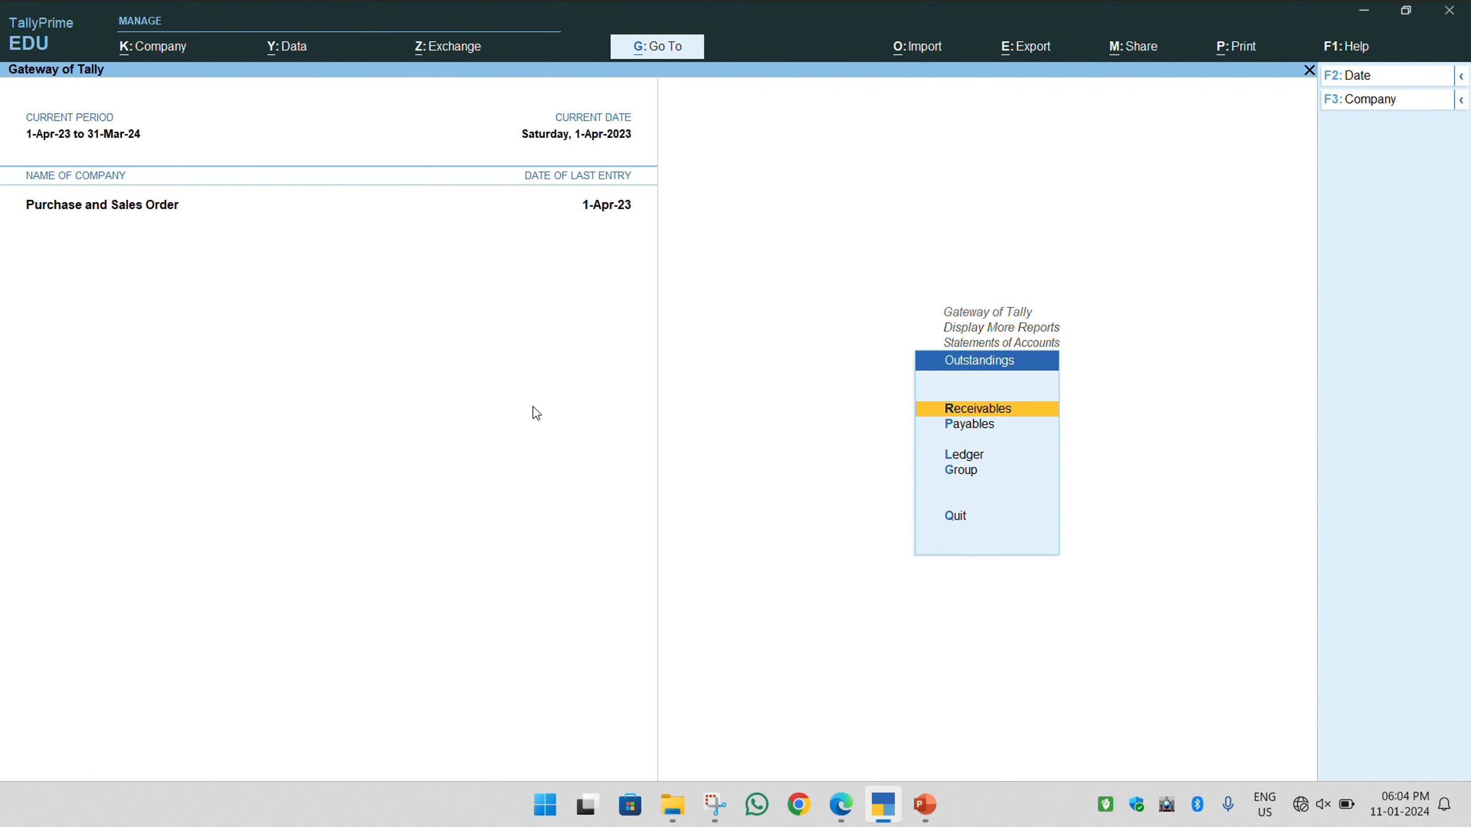
pyautogui.press('Down')
pyautogui.press('Return')
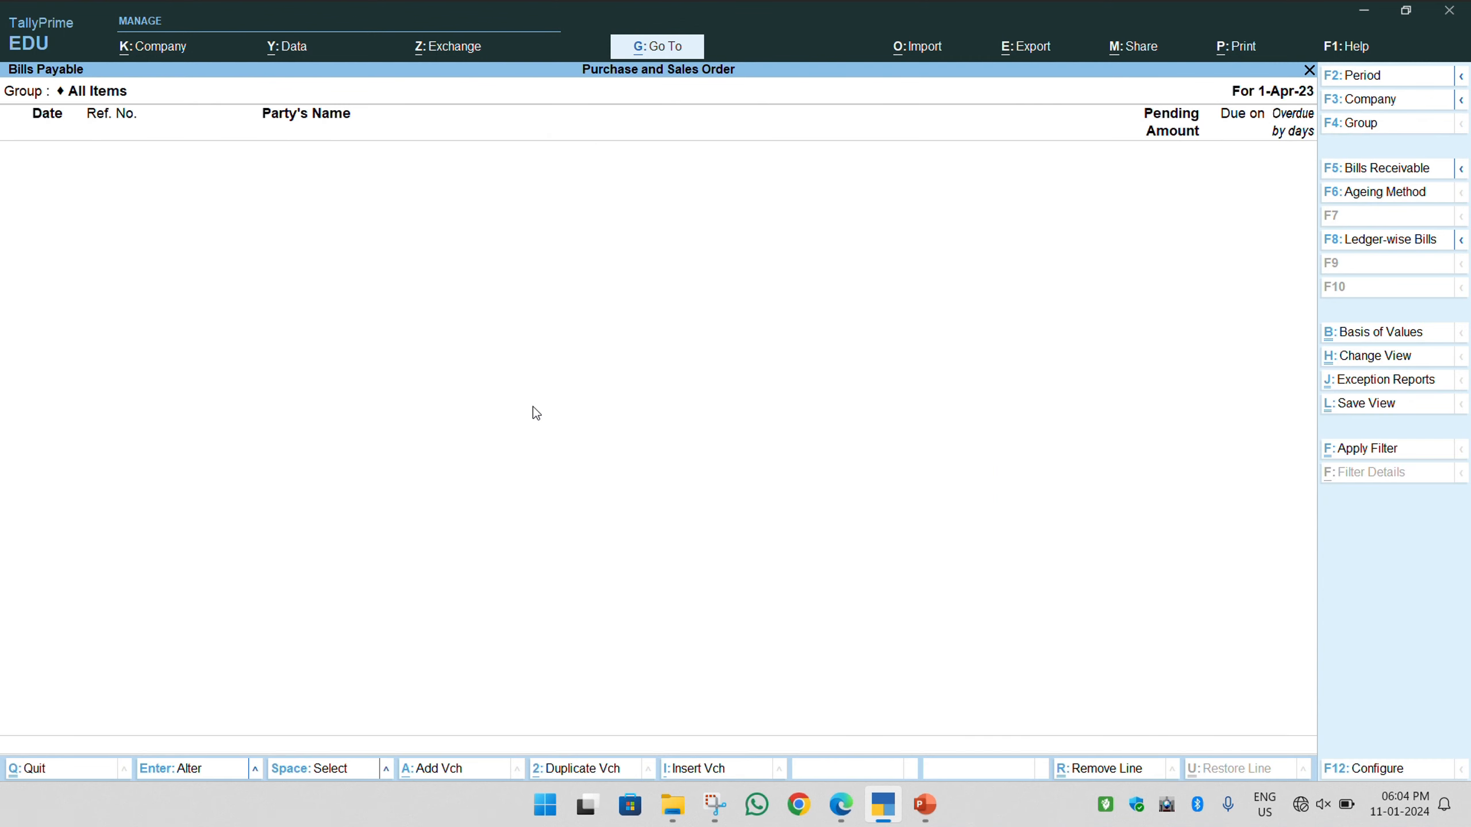
pyautogui.press('Escape')
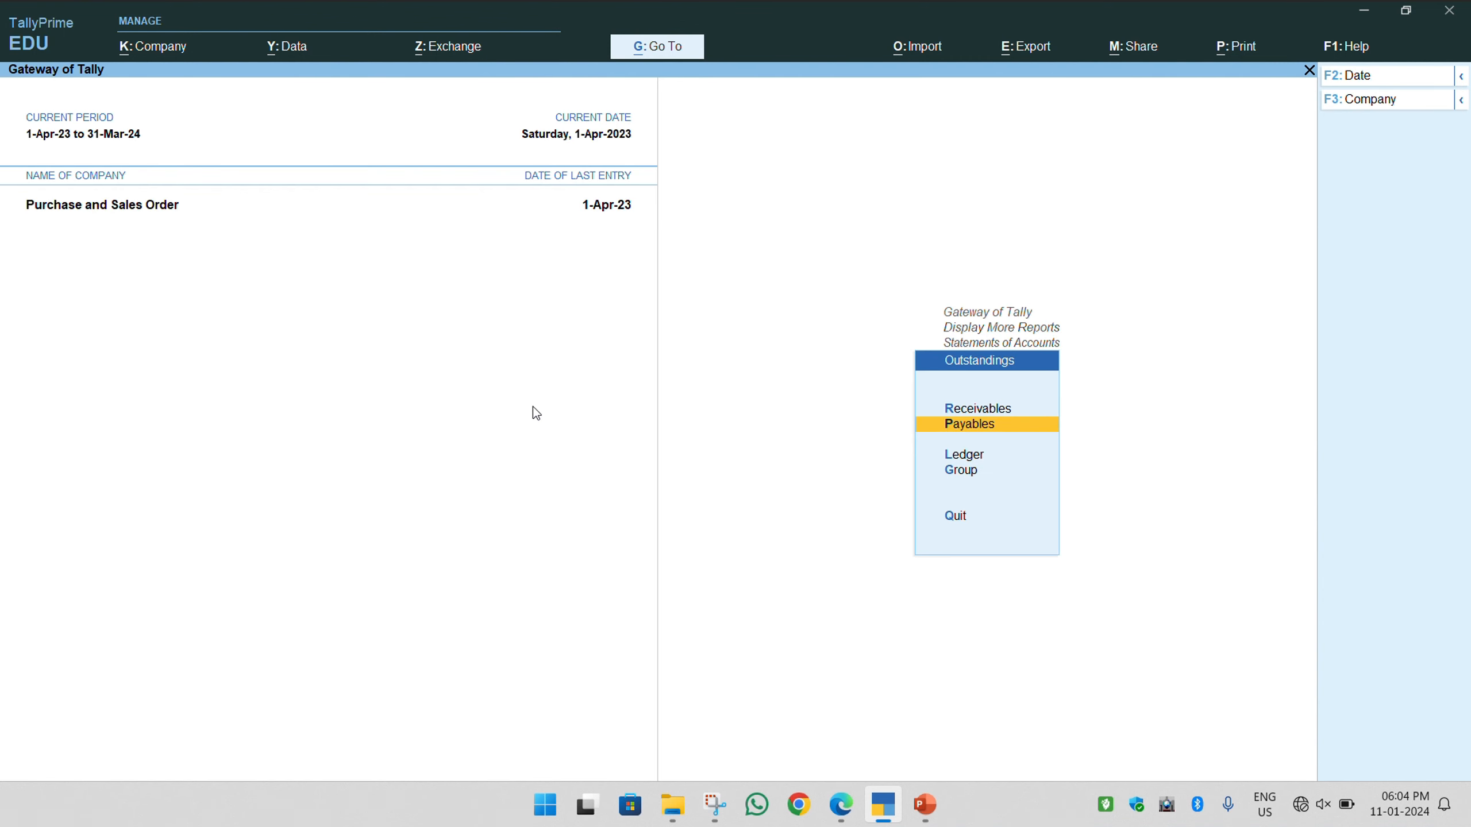
# Start a bill settlement from HORIZON ENTREPRISES' ledger outstandings as a Cash receipt dated 1-Apr-23 against BL-02
pyautogui.press('Down')
pyautogui.press('Return')
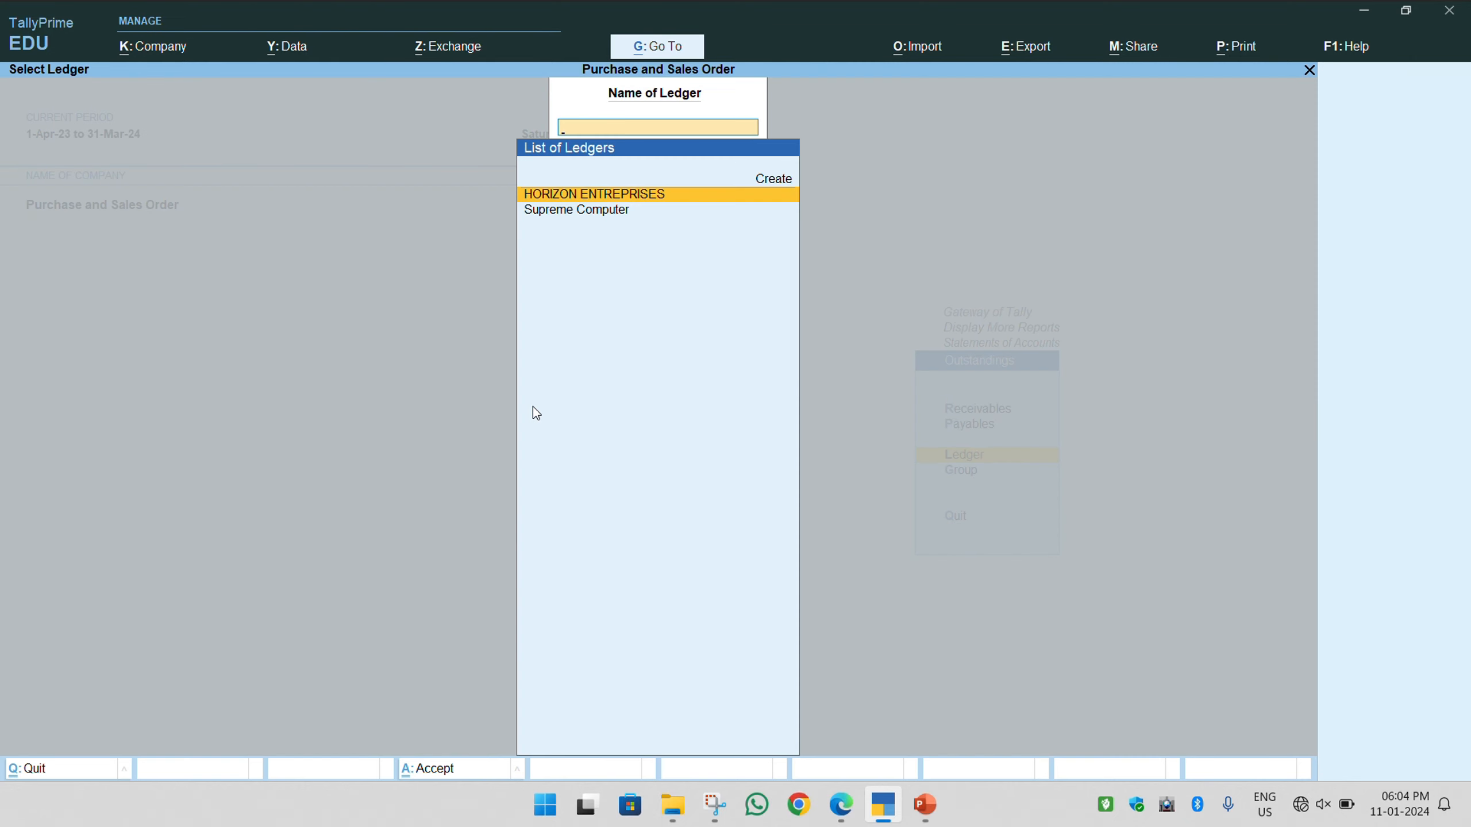
pyautogui.press('Return')
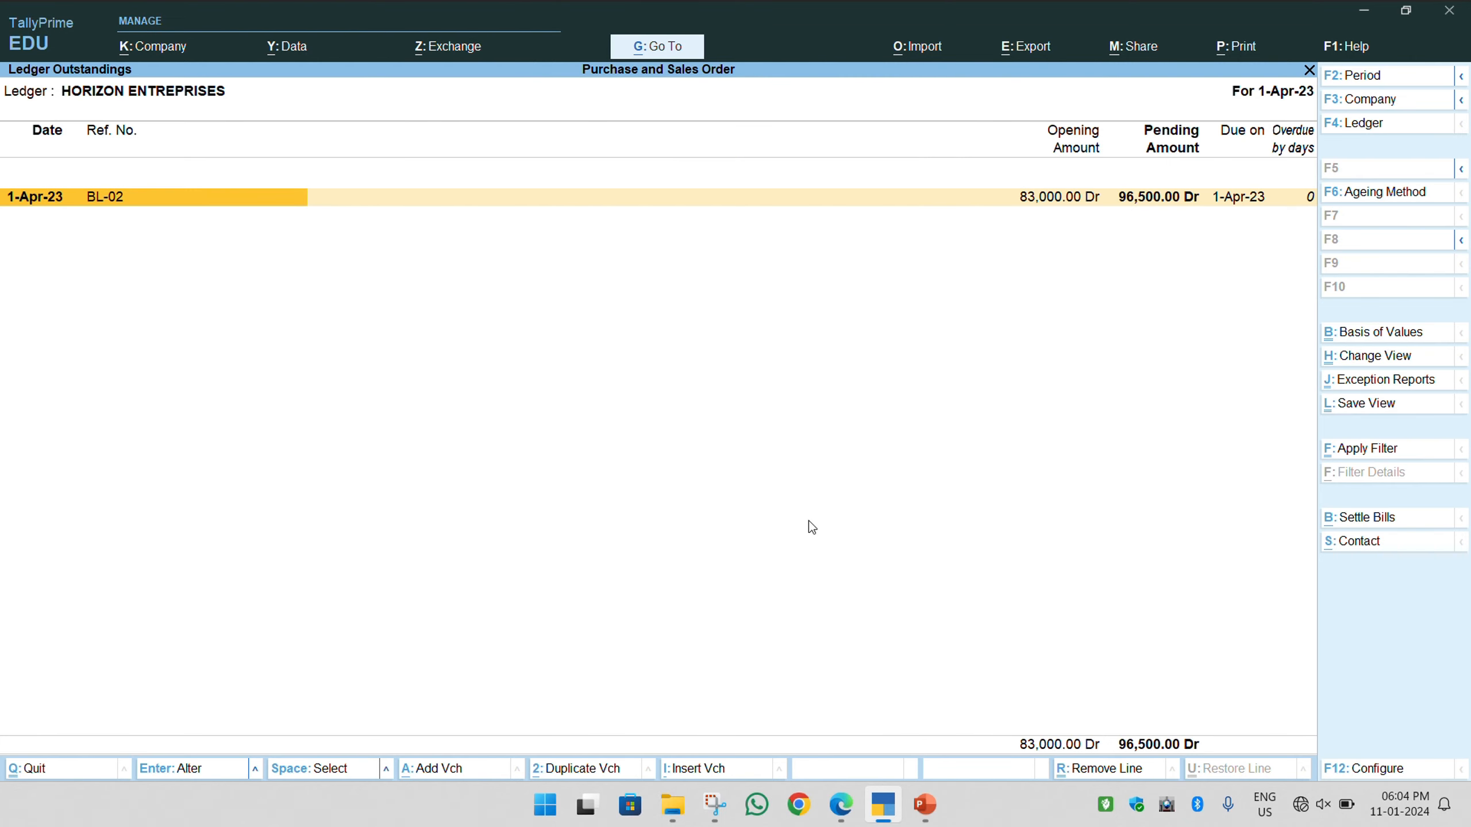
pyautogui.click(1379, 517)
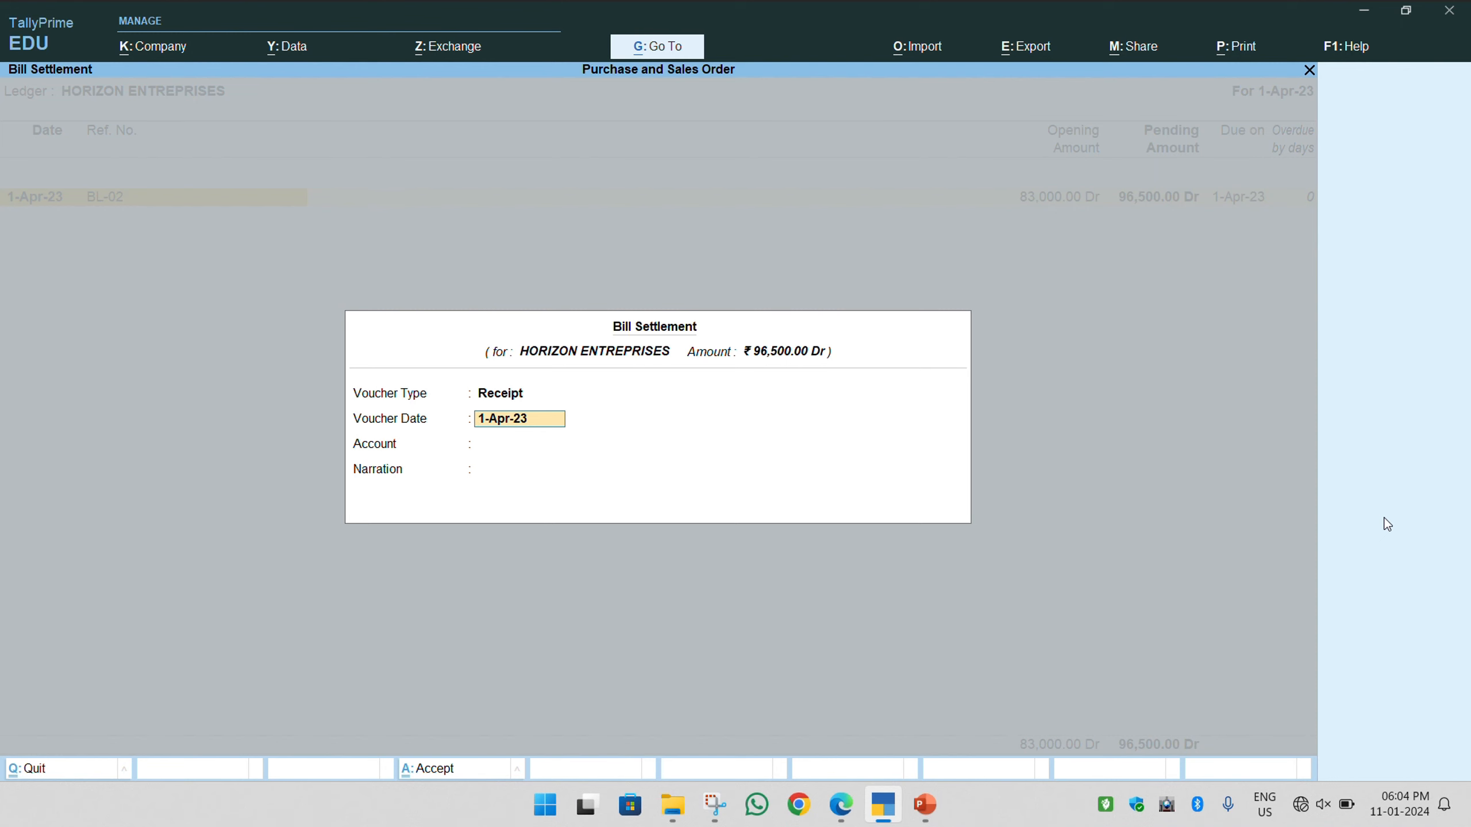
pyautogui.press('Return')
pyautogui.press('Return')
pyautogui.press('Return')
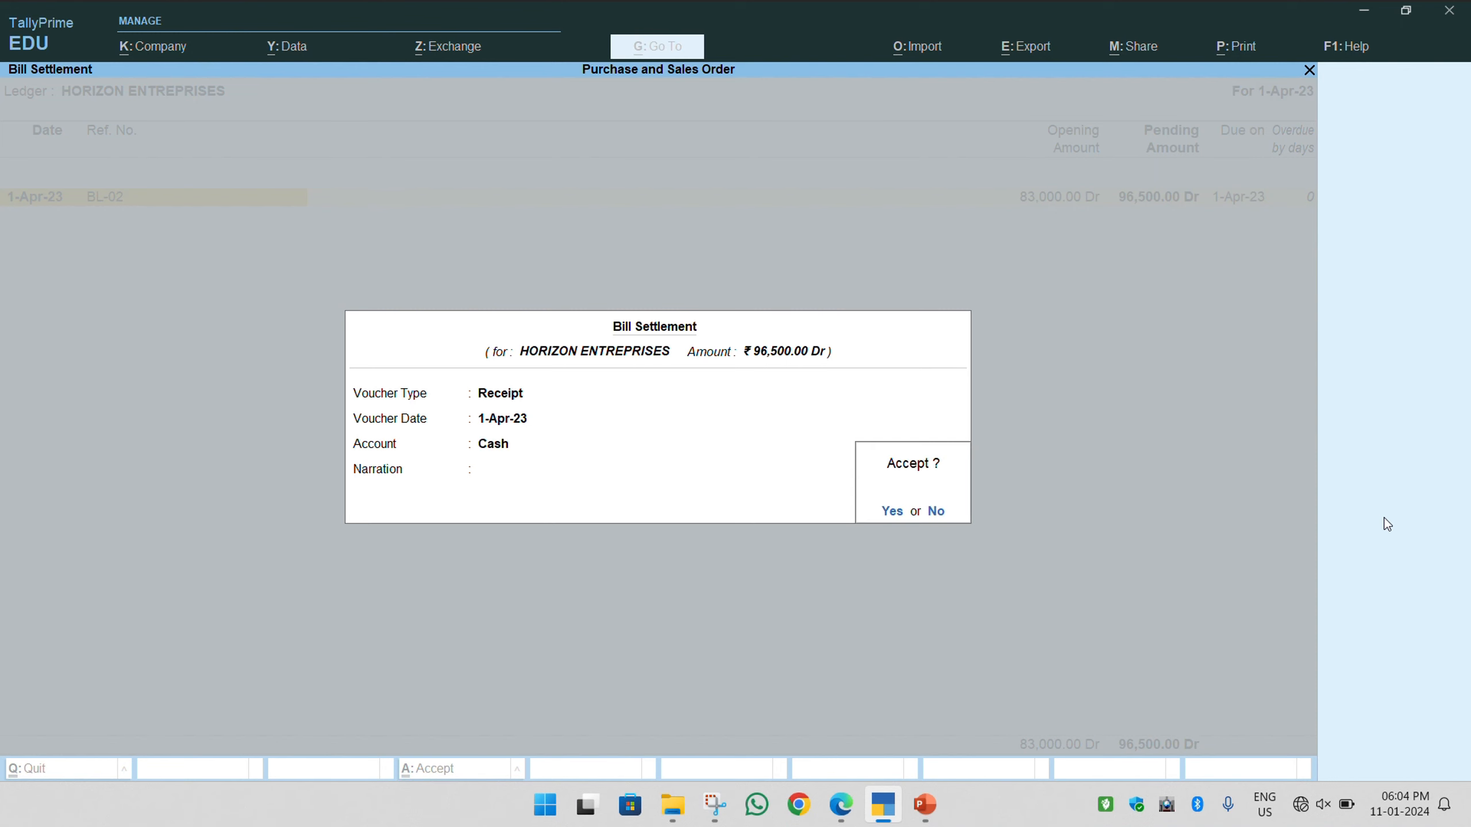
pyautogui.press('Return')
pyautogui.press('Return')
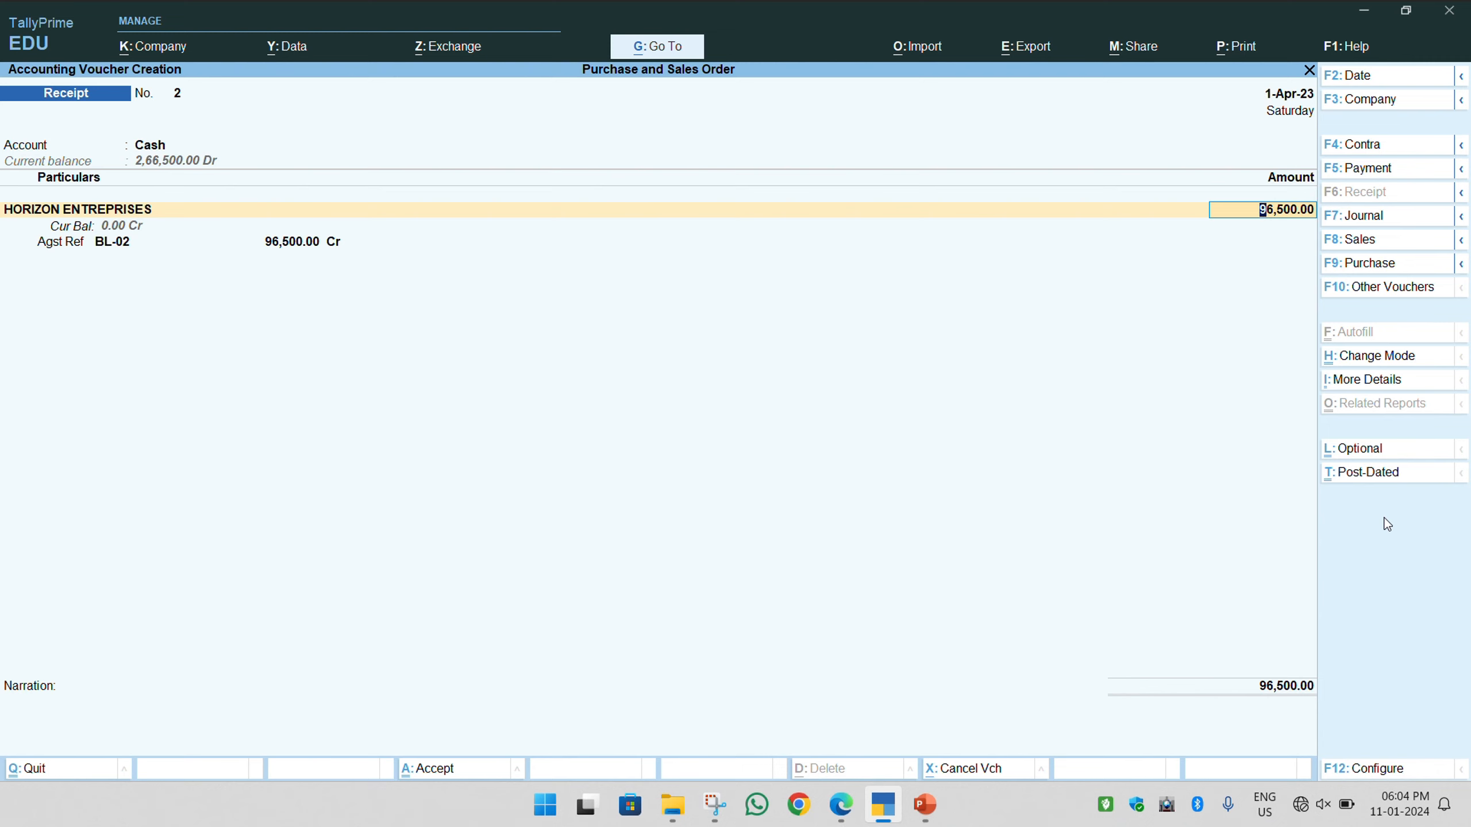
# Set the receipt amount and its BL-02 allocation to 96,000, save the voucher and return to the Outstandings reports
pyautogui.press('BackSpace')
pyautogui.write('96,000')
pyautogui.press('Return')
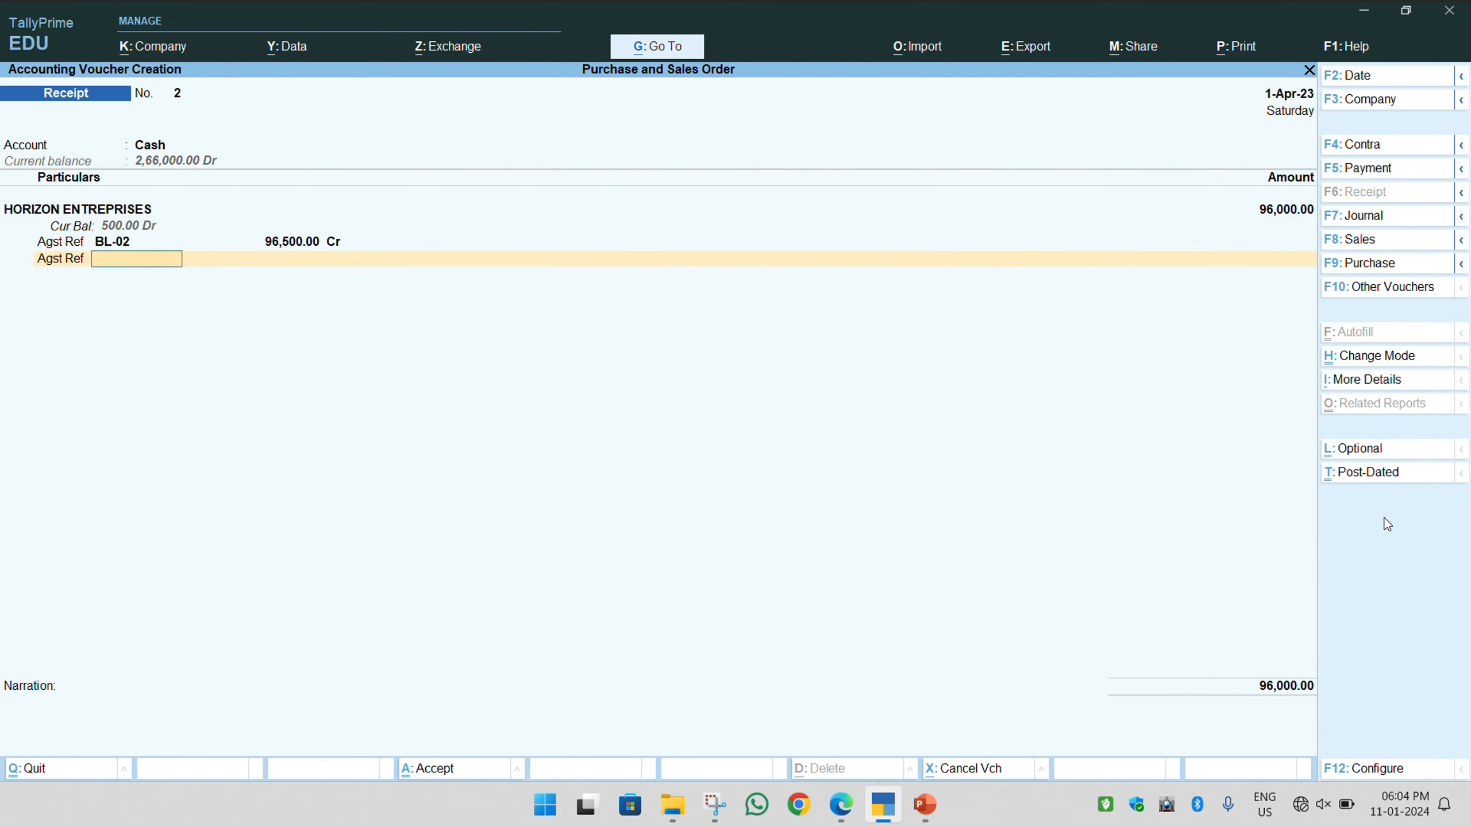
pyautogui.press('BackSpace')
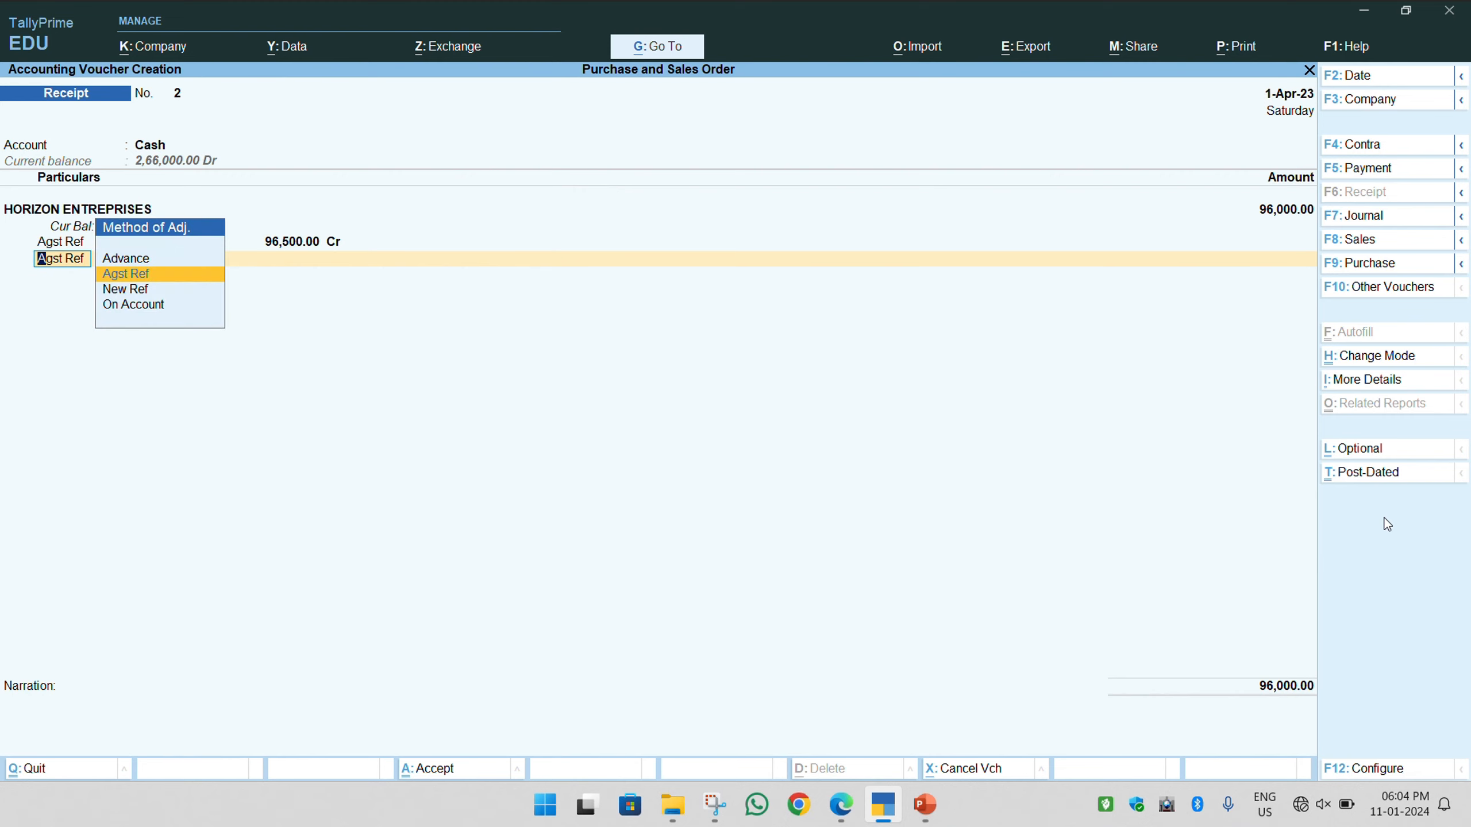
pyautogui.press('BackSpace')
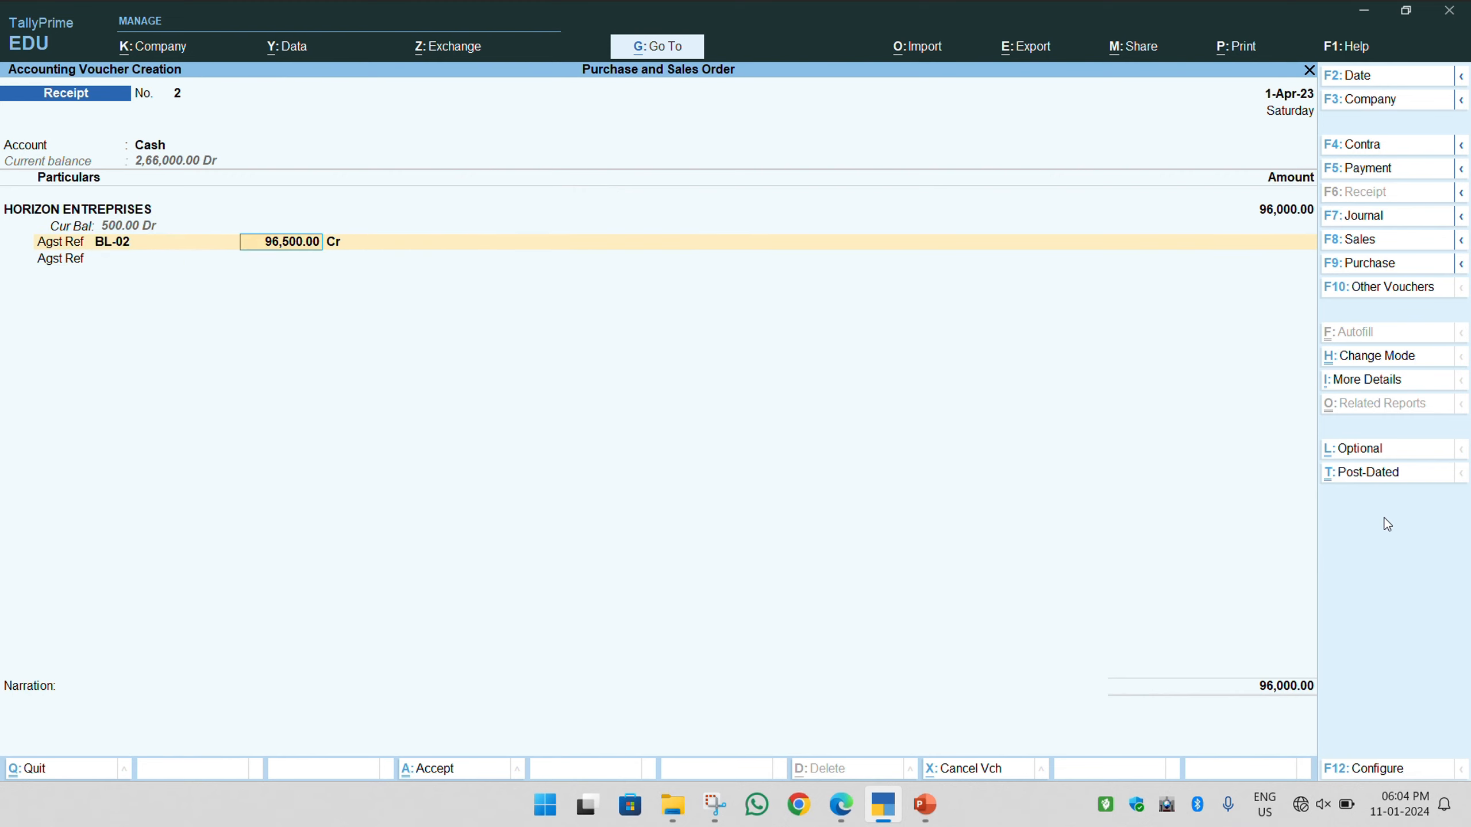
pyautogui.write('96000')
pyautogui.press('Return')
pyautogui.press('Return')
pyautogui.press('Return')
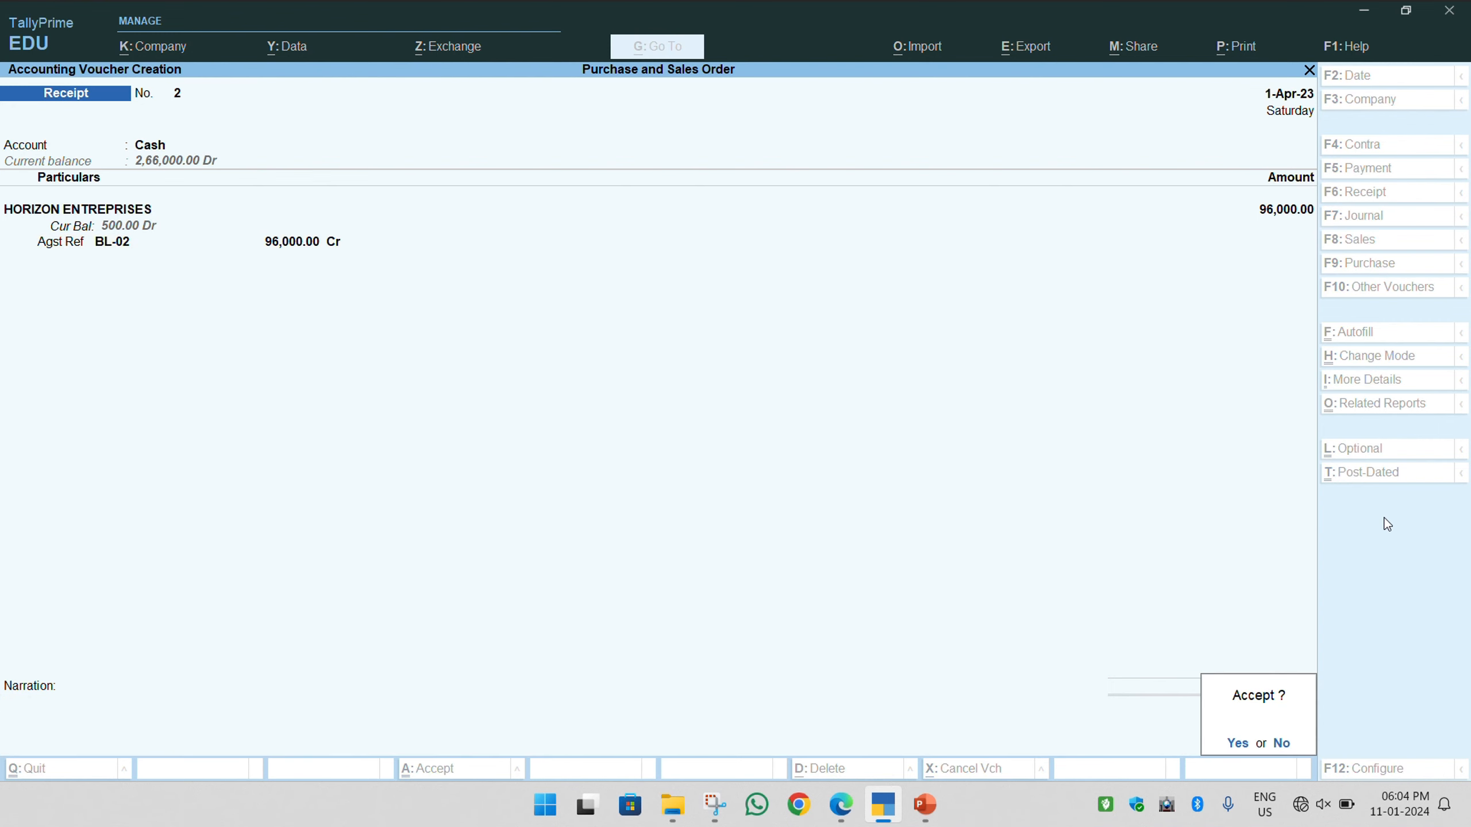
pyautogui.press('y')
pyautogui.press('Escape')
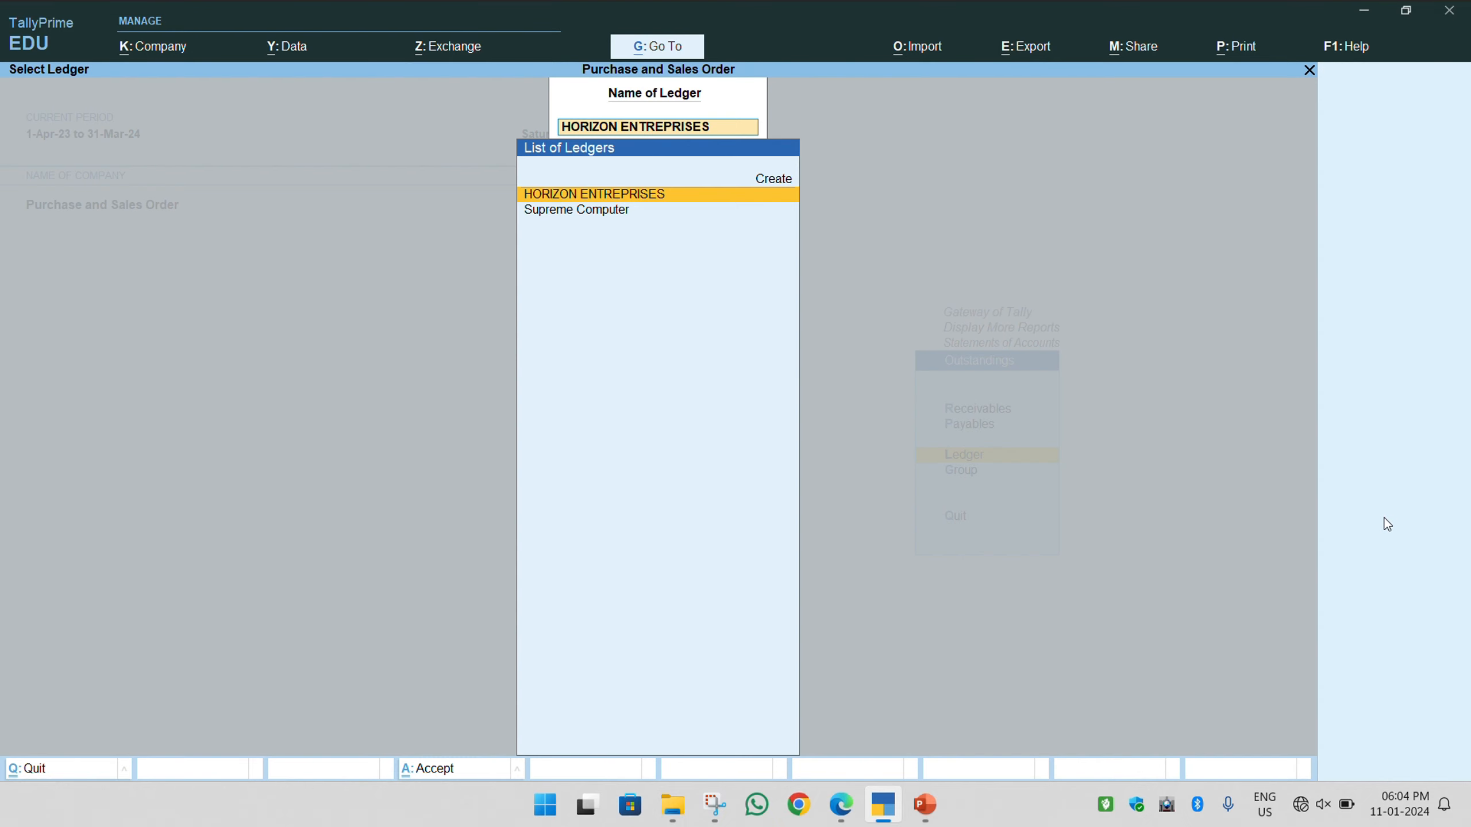
pyautogui.press('Escape')
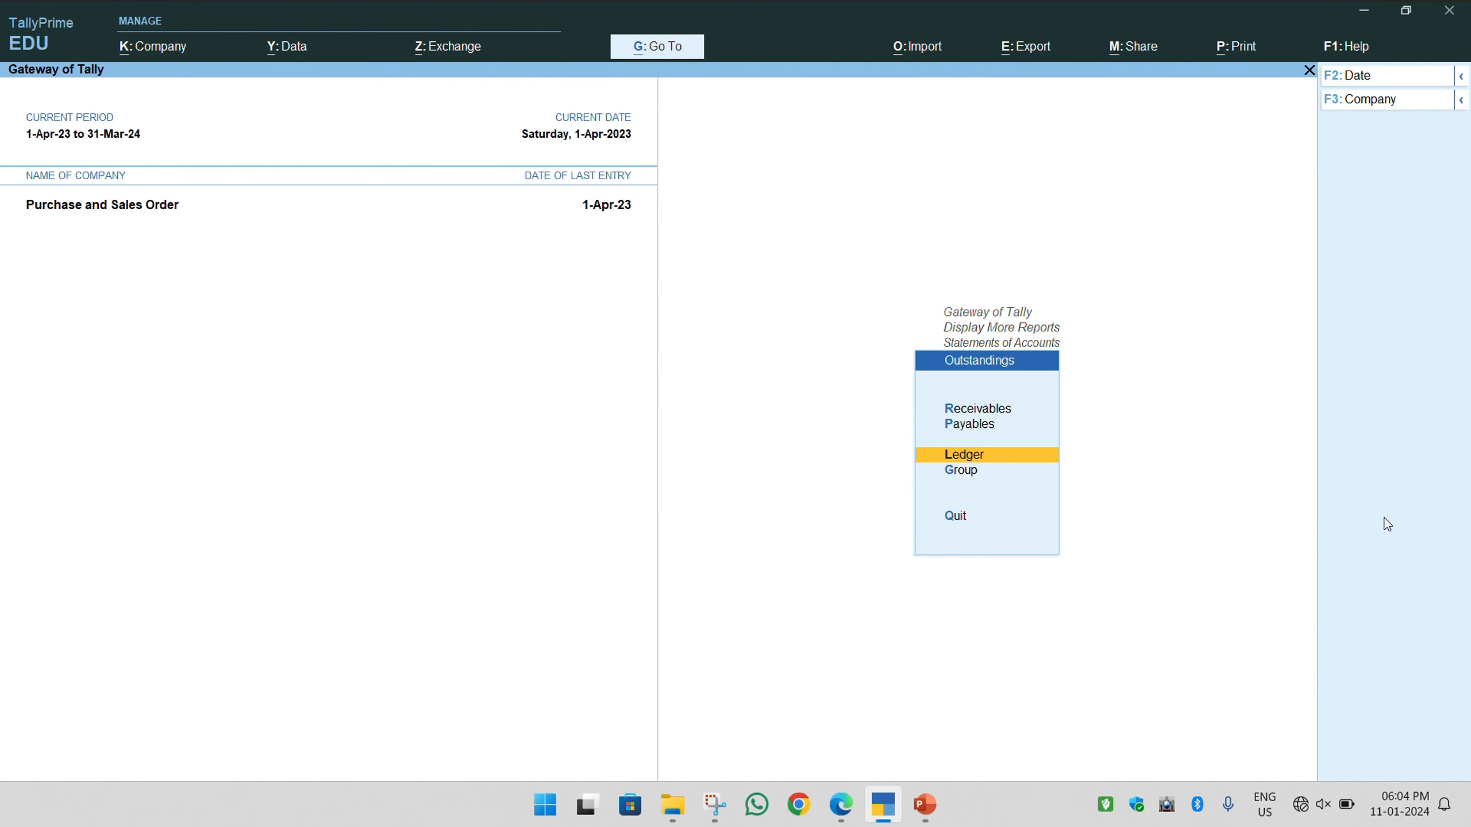
# Check the Bills Receivable report and open the ledger outstandings for HORIZON ENTREPRISES
pyautogui.press('Up')
pyautogui.press('Up')
pyautogui.press('Return')
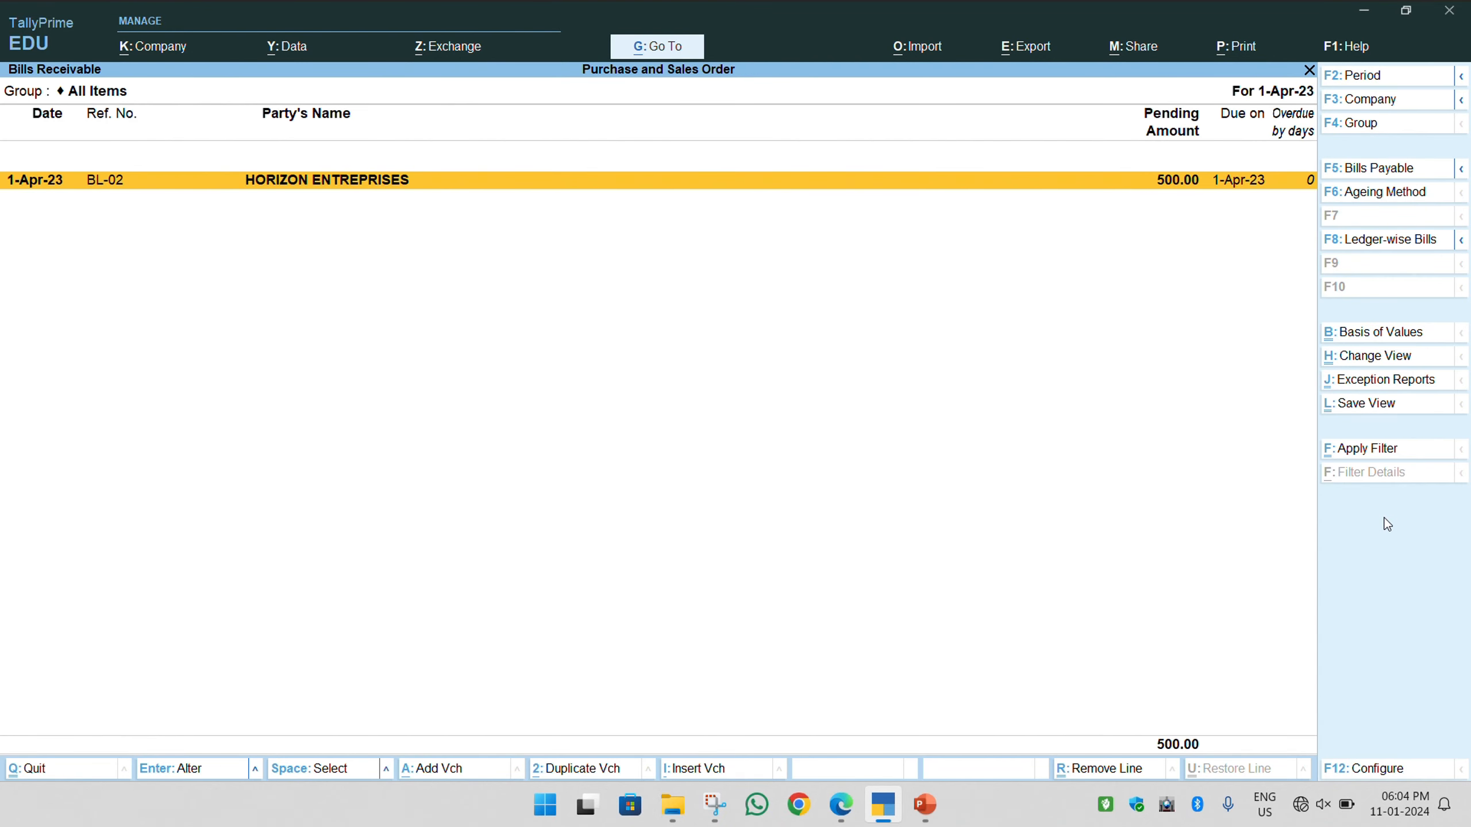
pyautogui.press('Escape')
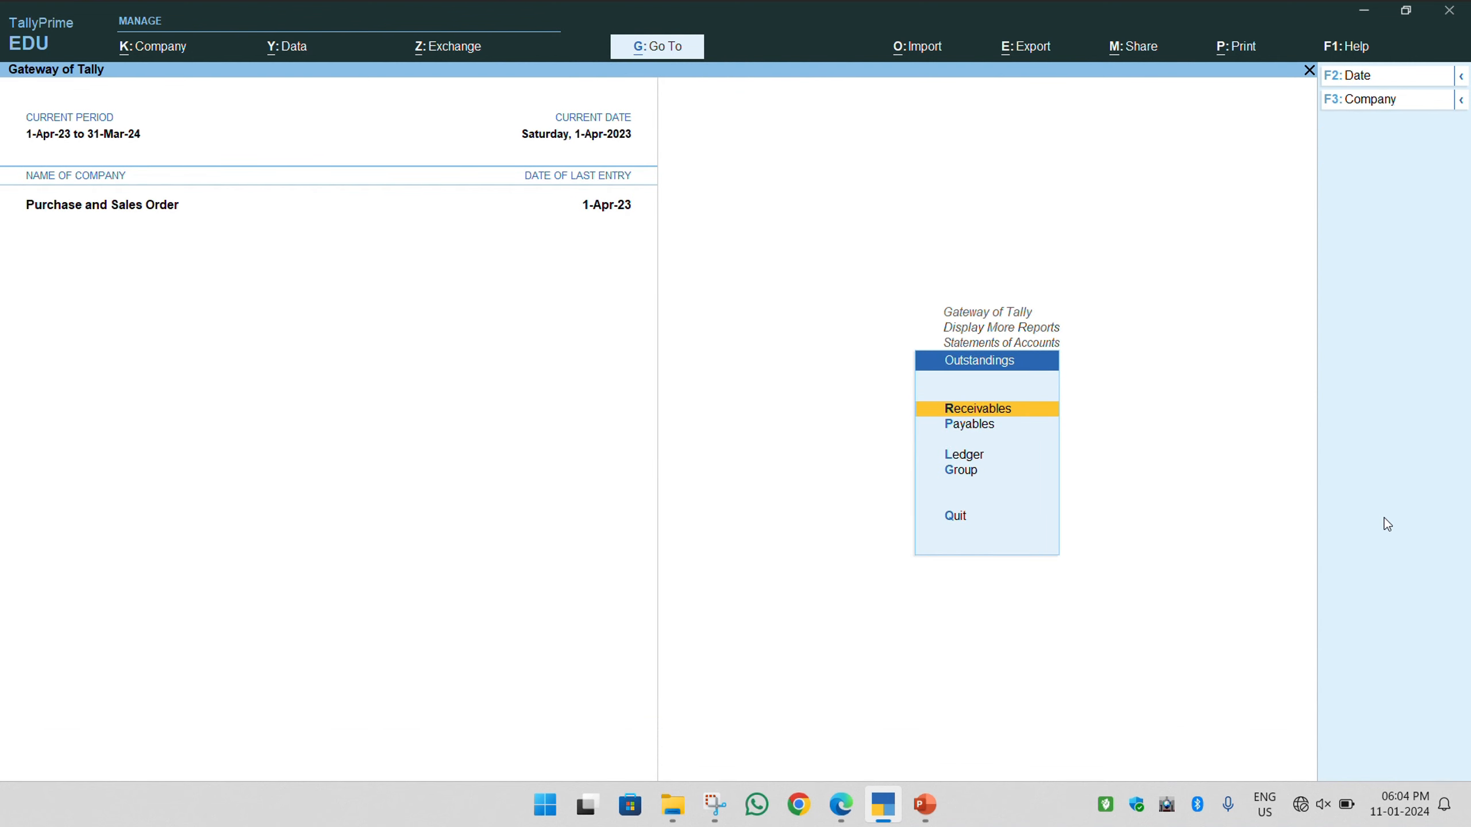
pyautogui.press('Down')
pyautogui.press('Down')
pyautogui.press('Return')
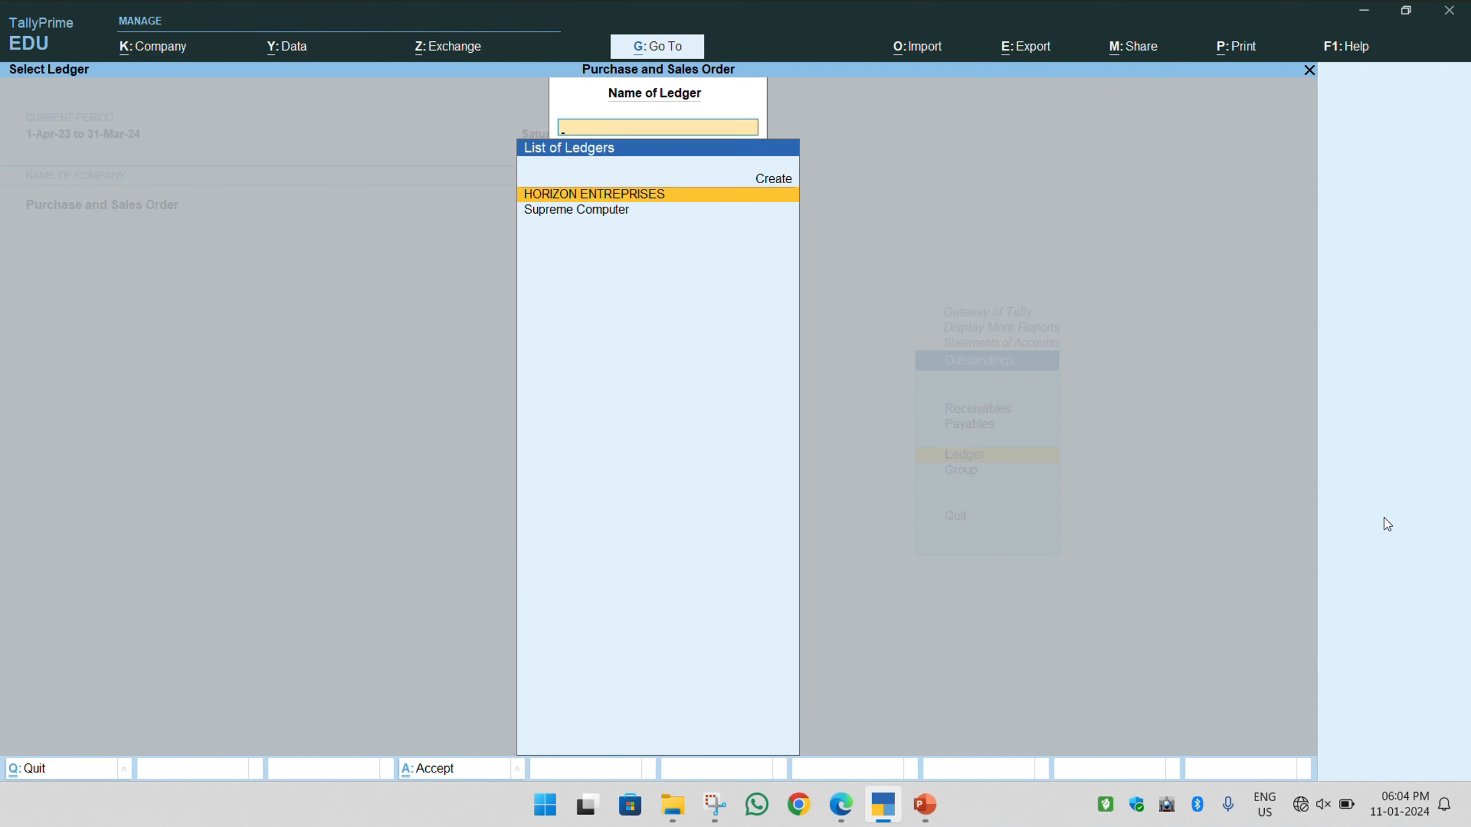
pyautogui.press('Return')
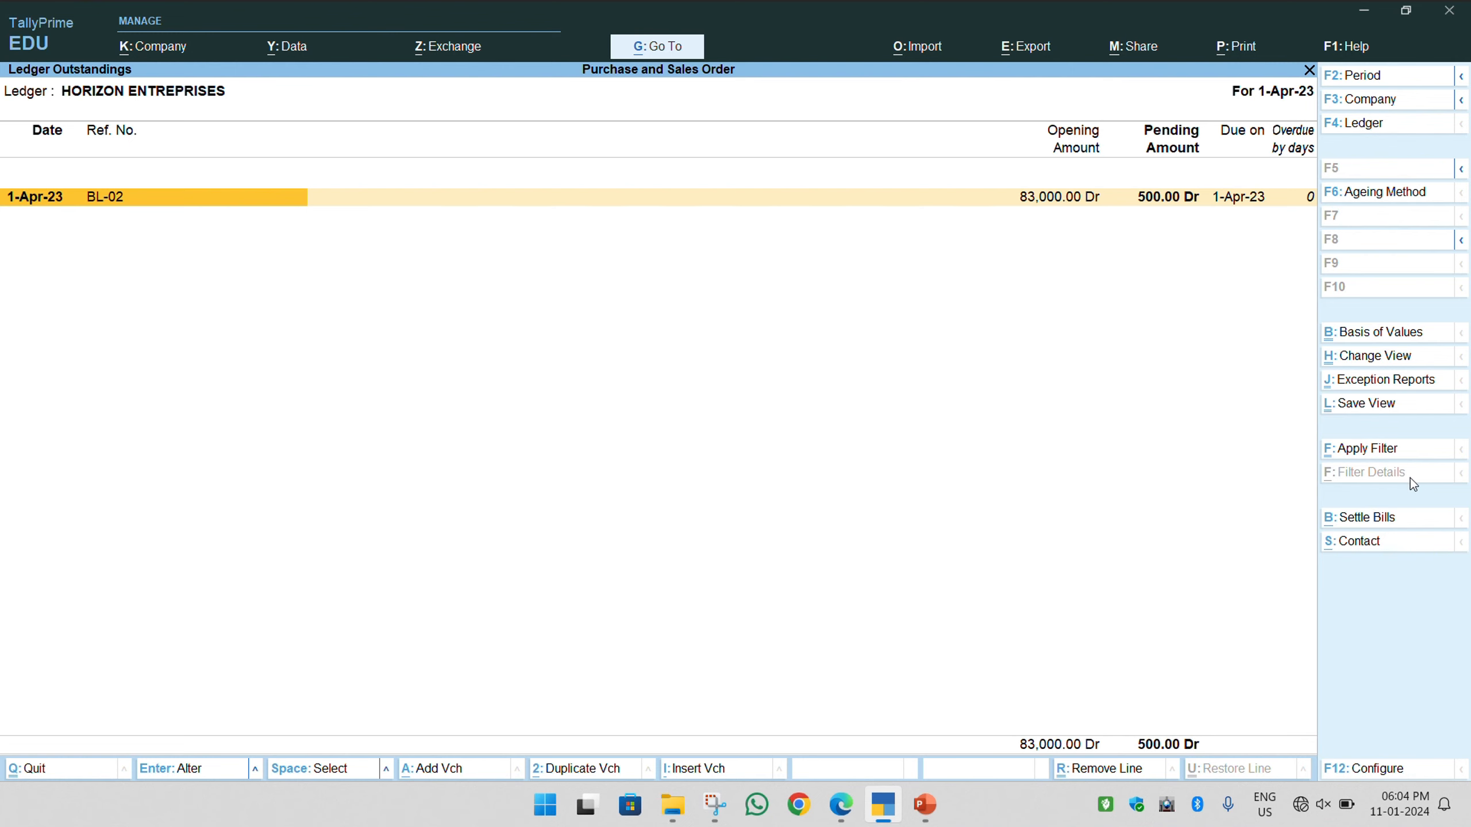
# Settle the remaining BL-02 balance of HORIZON ENTREPRISES with a Cash receipt of 500 dated 1-Apr-23 and save it
pyautogui.click(1396, 518)
pyautogui.press('Return')
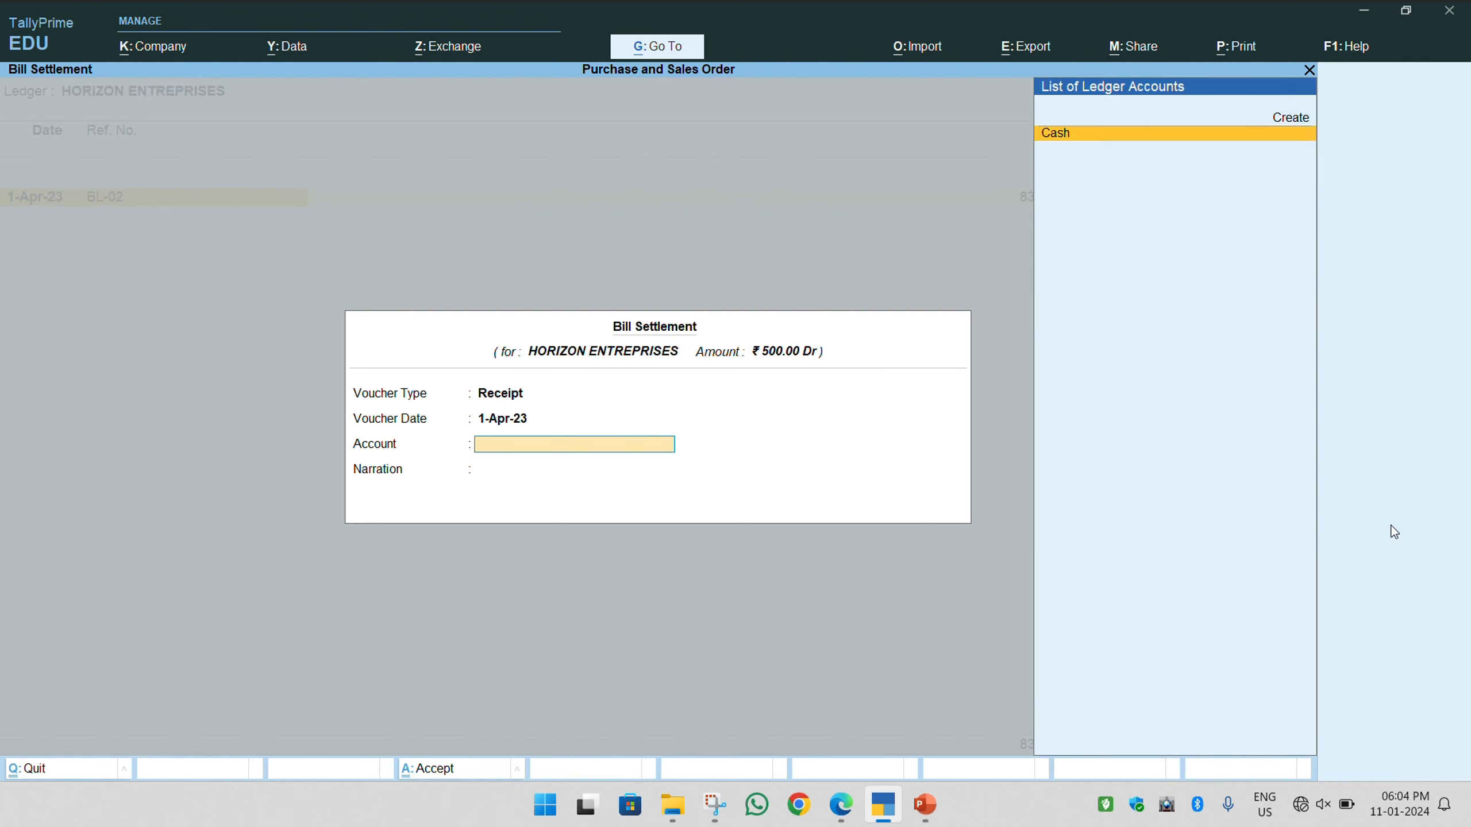
pyautogui.press('Return')
pyautogui.press('Return')
pyautogui.press('Return')
pyautogui.press('Return')
pyautogui.press('Return')
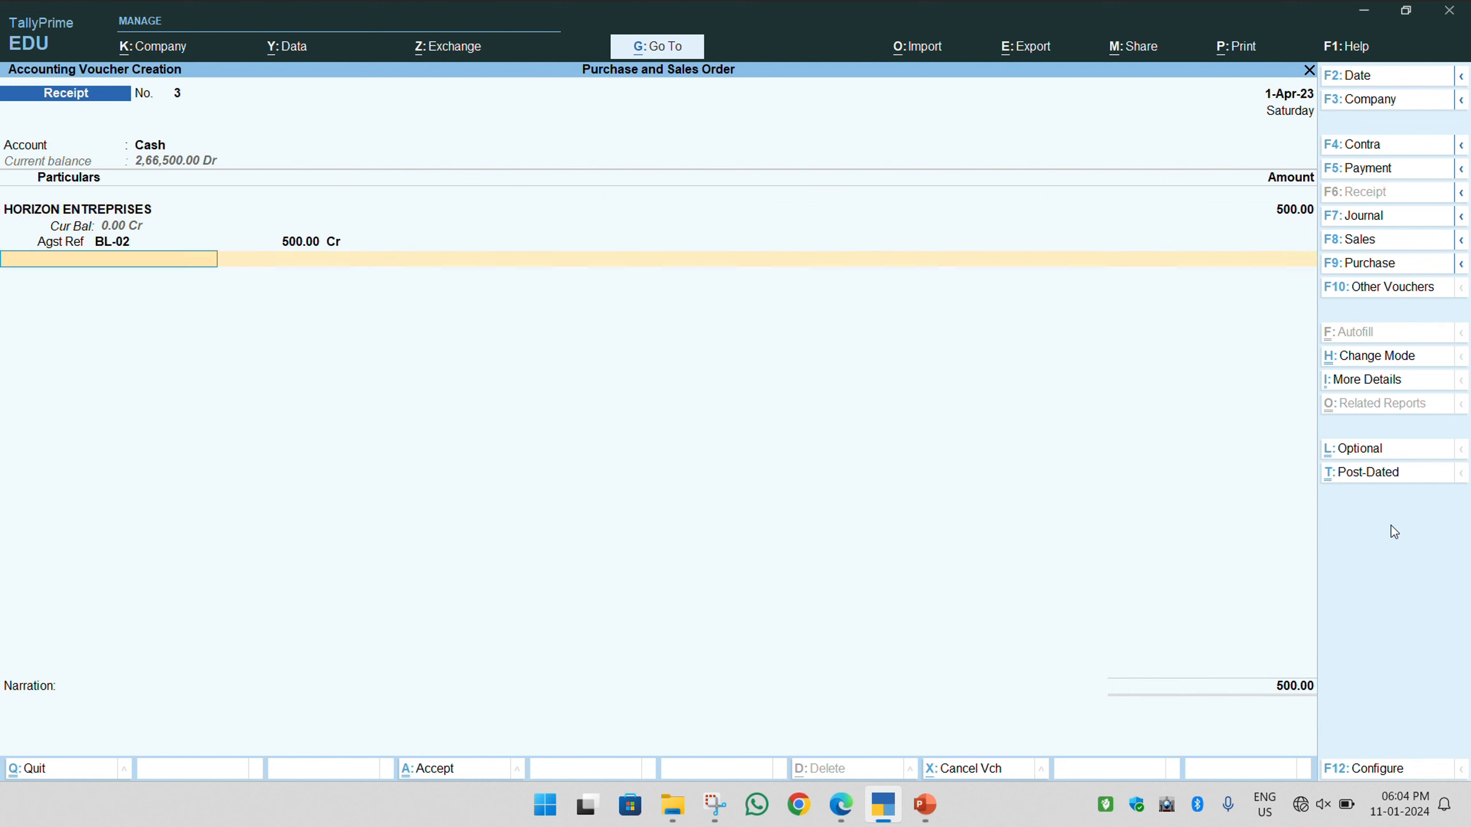
pyautogui.press('Return')
pyautogui.press('Return')
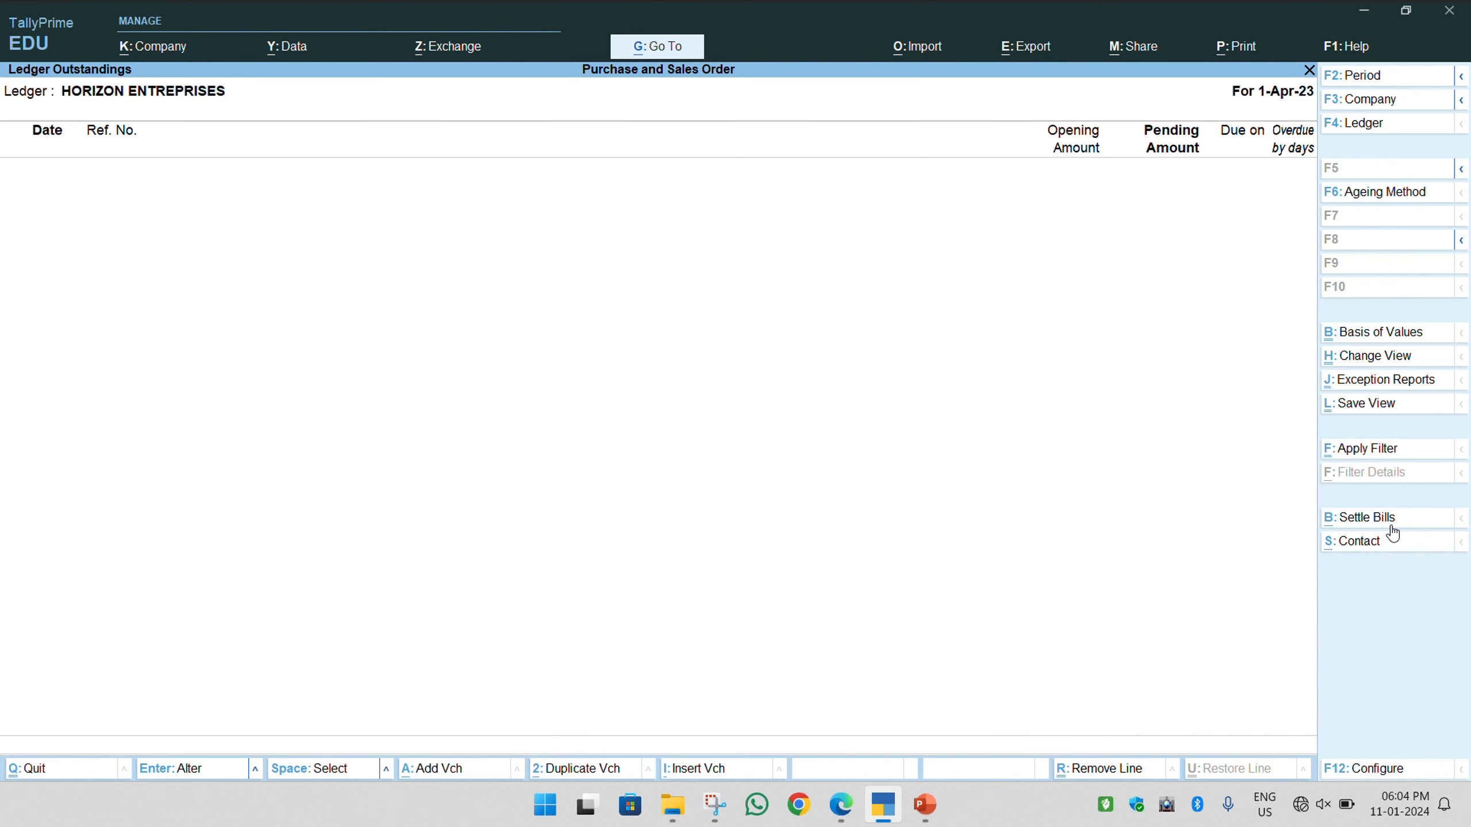
# Leave the ledger outstandings, return to the Gateway of Tally and open the Stock Summary
pyautogui.press('Escape')
pyautogui.press('Escape')
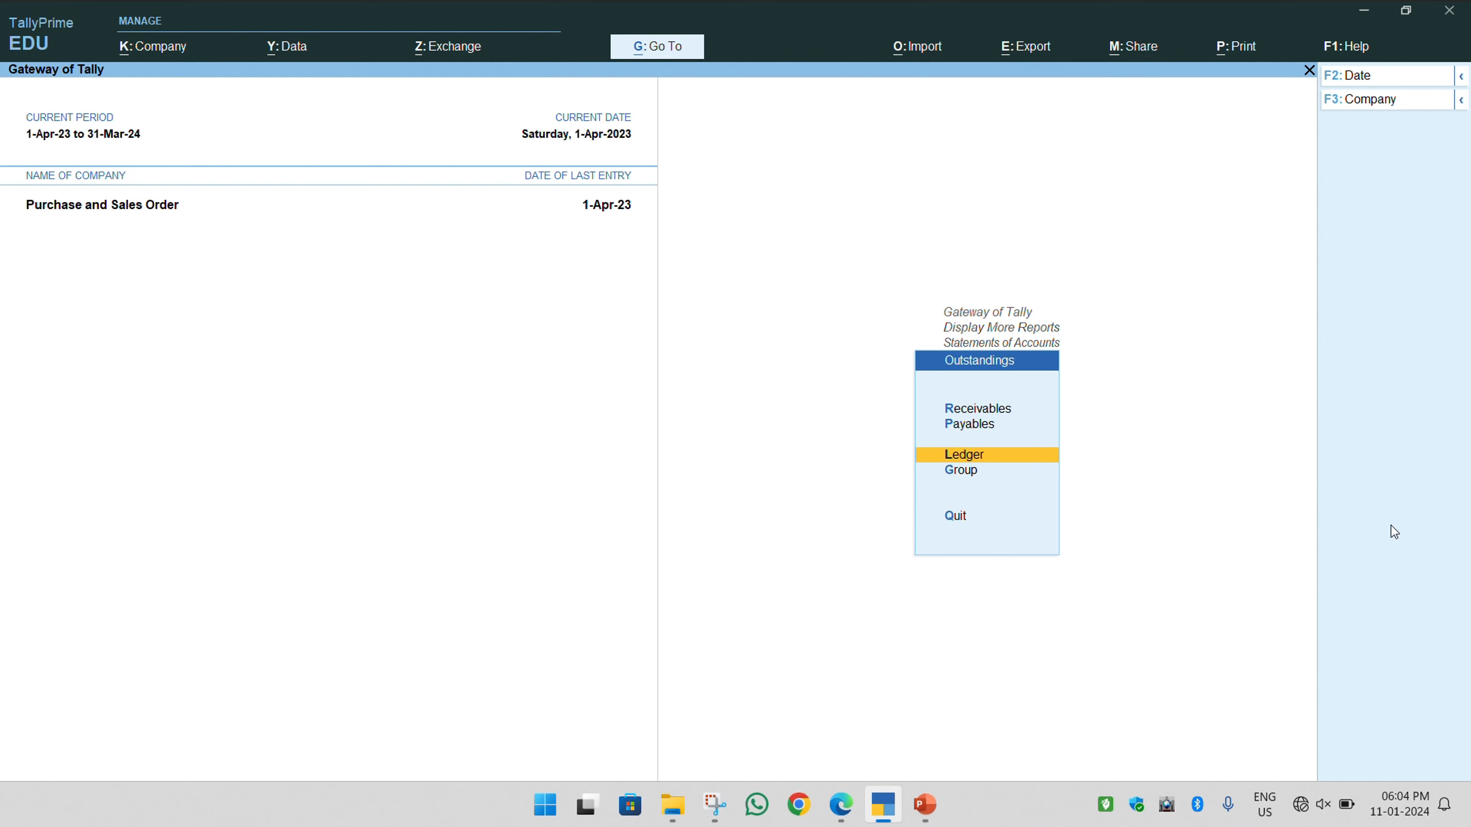
pyautogui.press('Escape')
pyautogui.press('Escape')
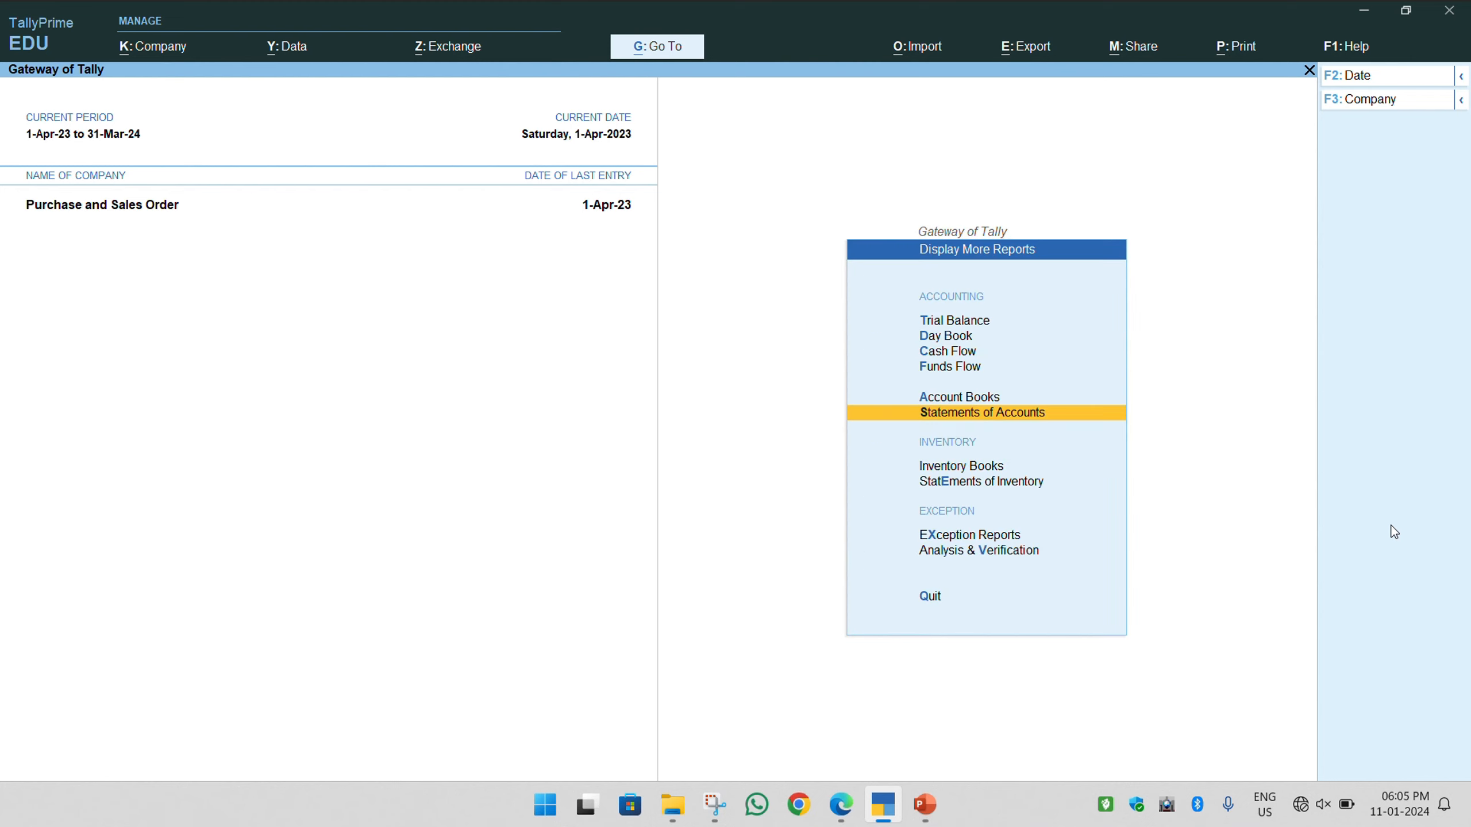
pyautogui.press('Escape')
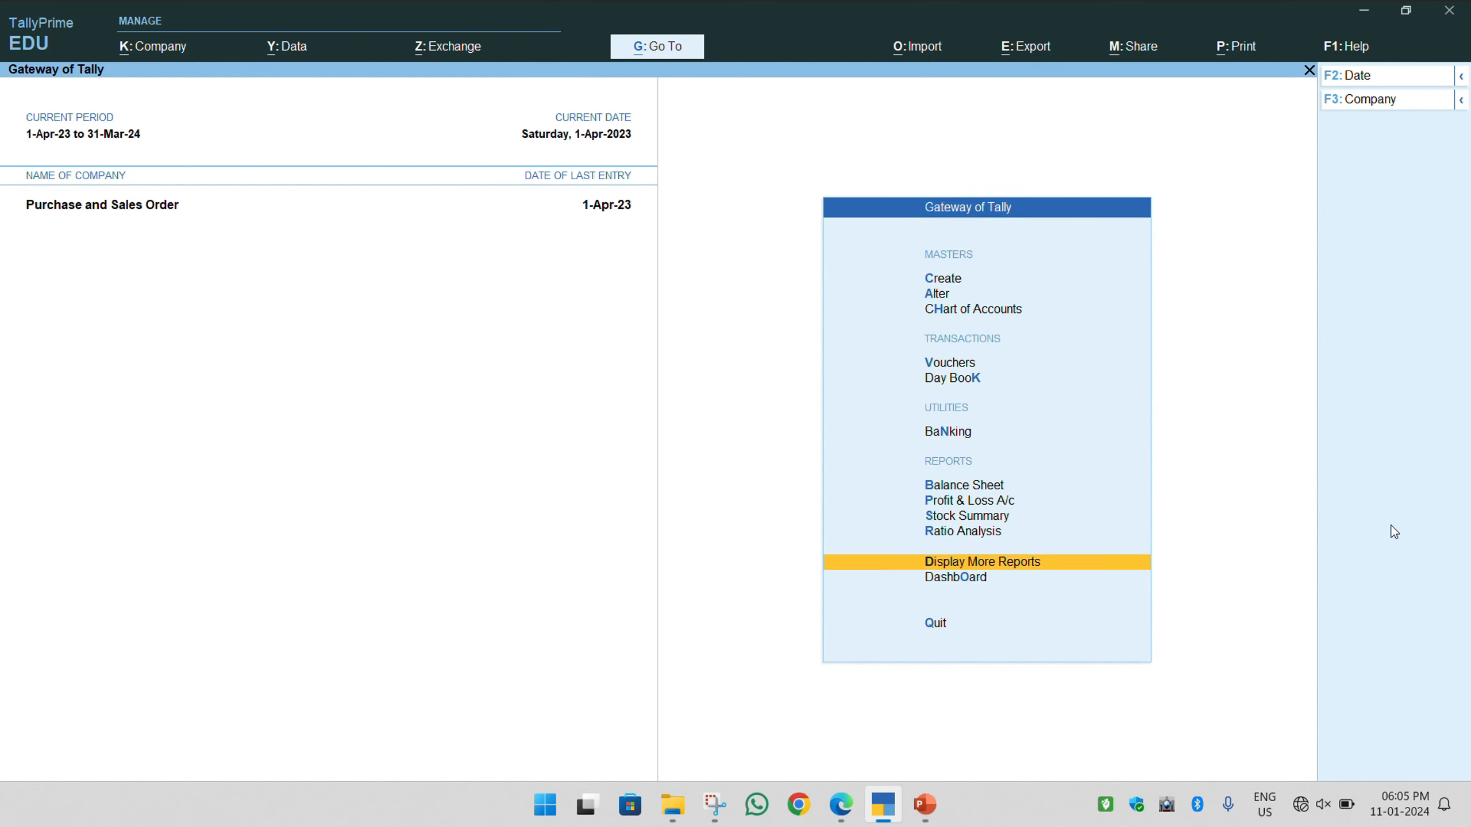
pyautogui.press('Up')
pyautogui.press('Up')
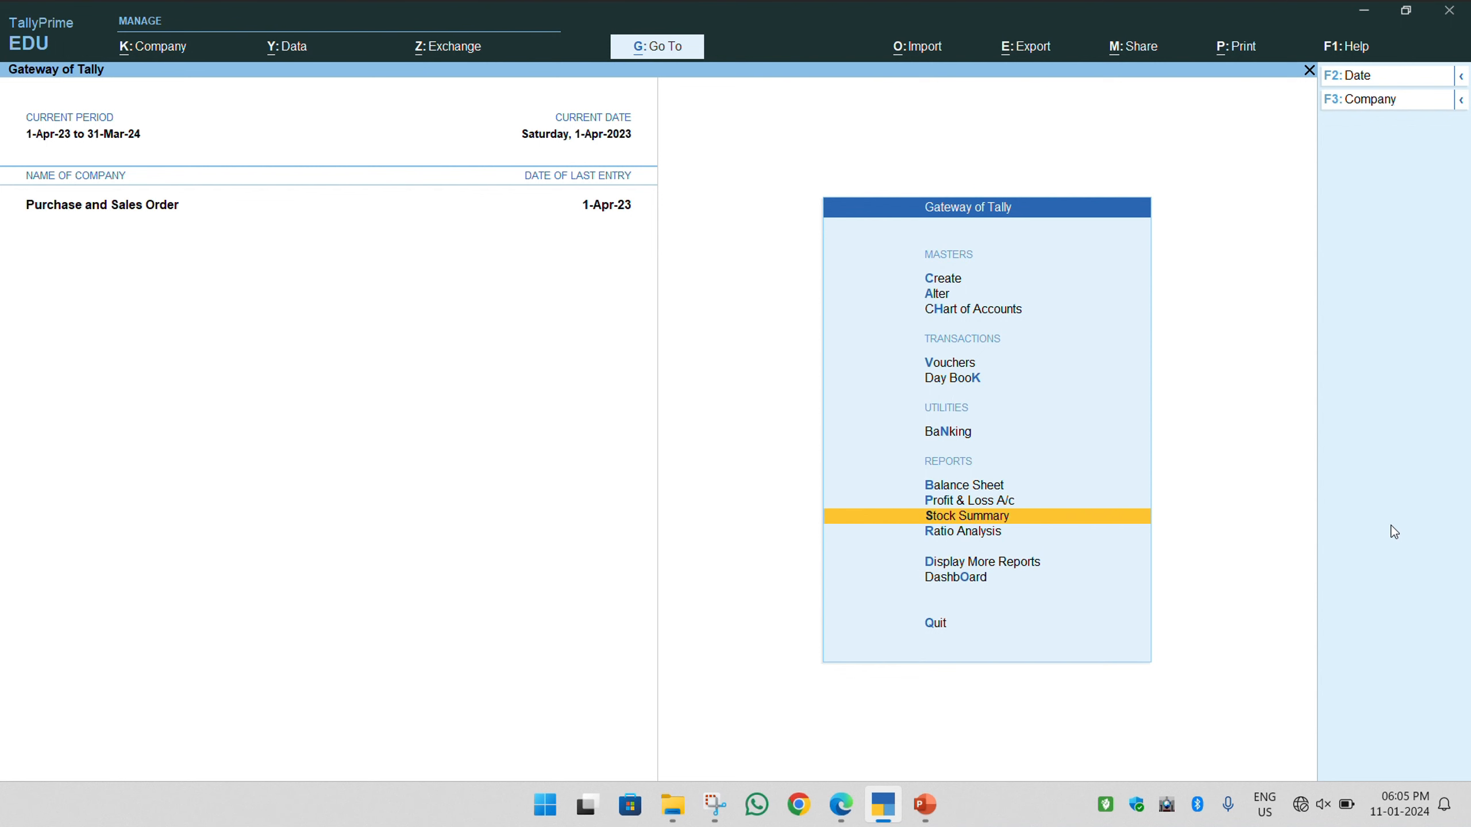
pyautogui.press('Return')
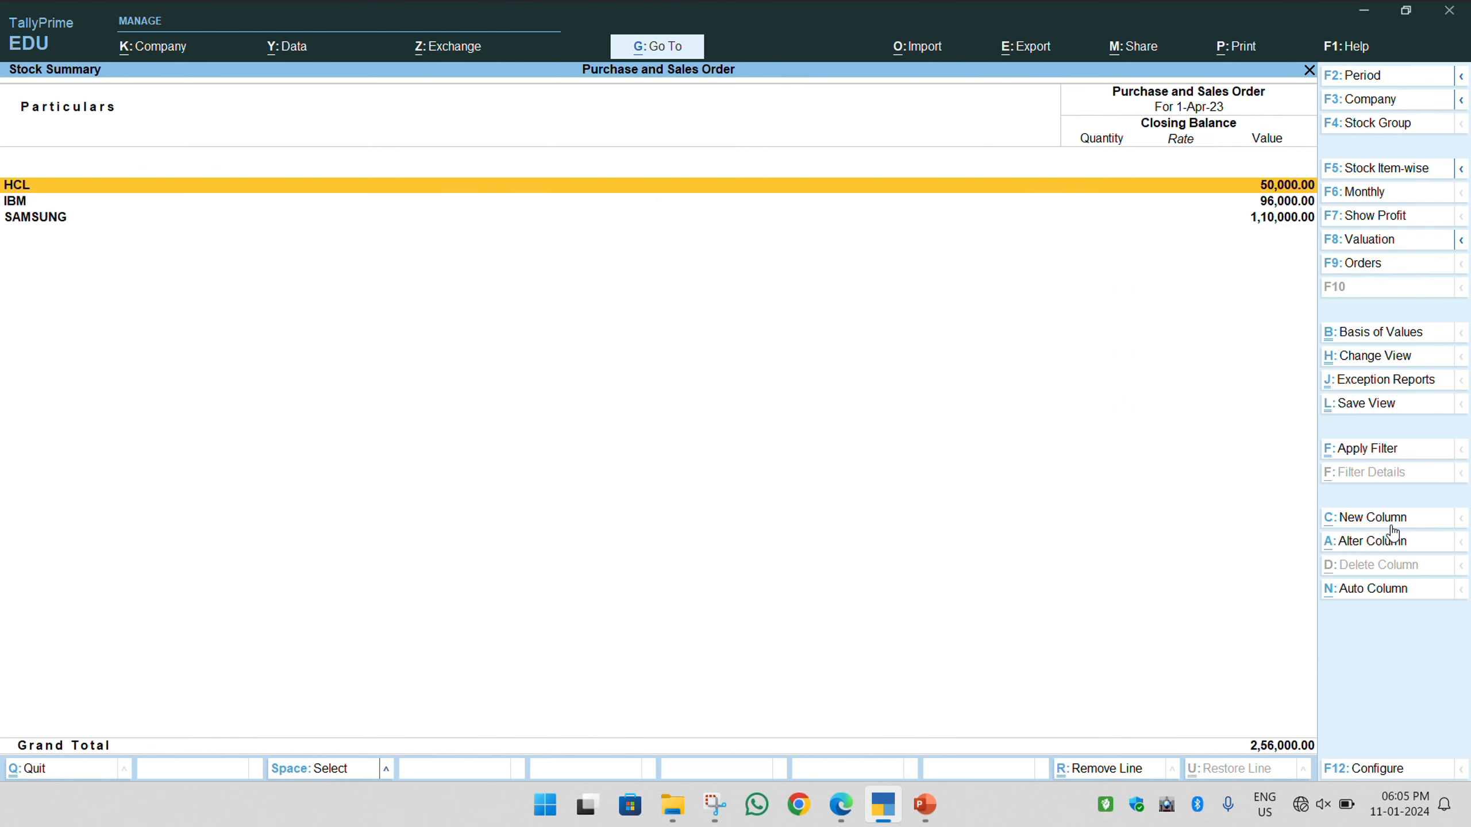
# Expand the Stock Summary to item detail, review the HCL, IBM and SAMSUNG items, and close the report
pyautogui.press('alt')
pyautogui.hotkey('alt', 'F5')
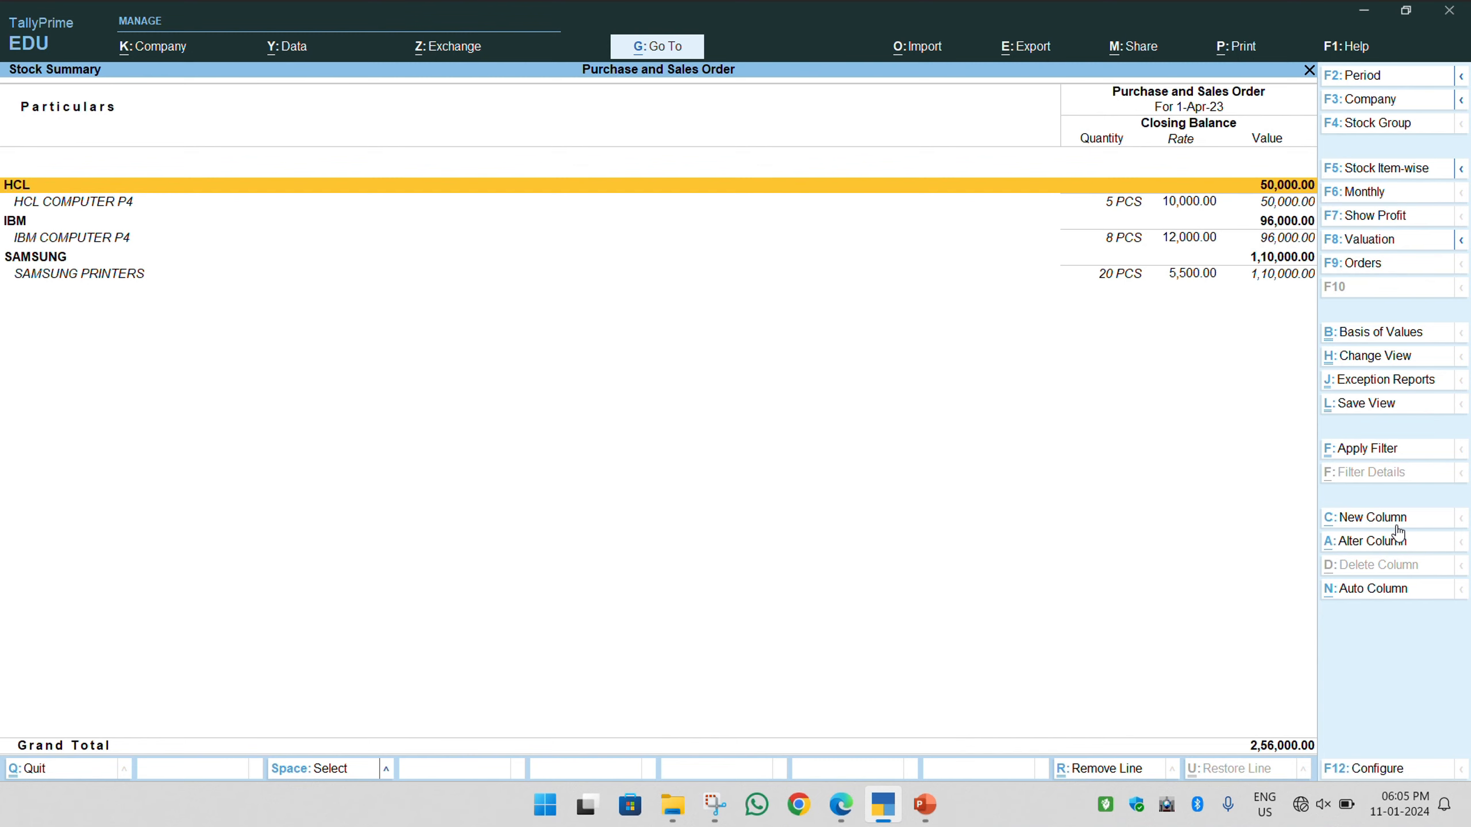
pyautogui.press('Down')
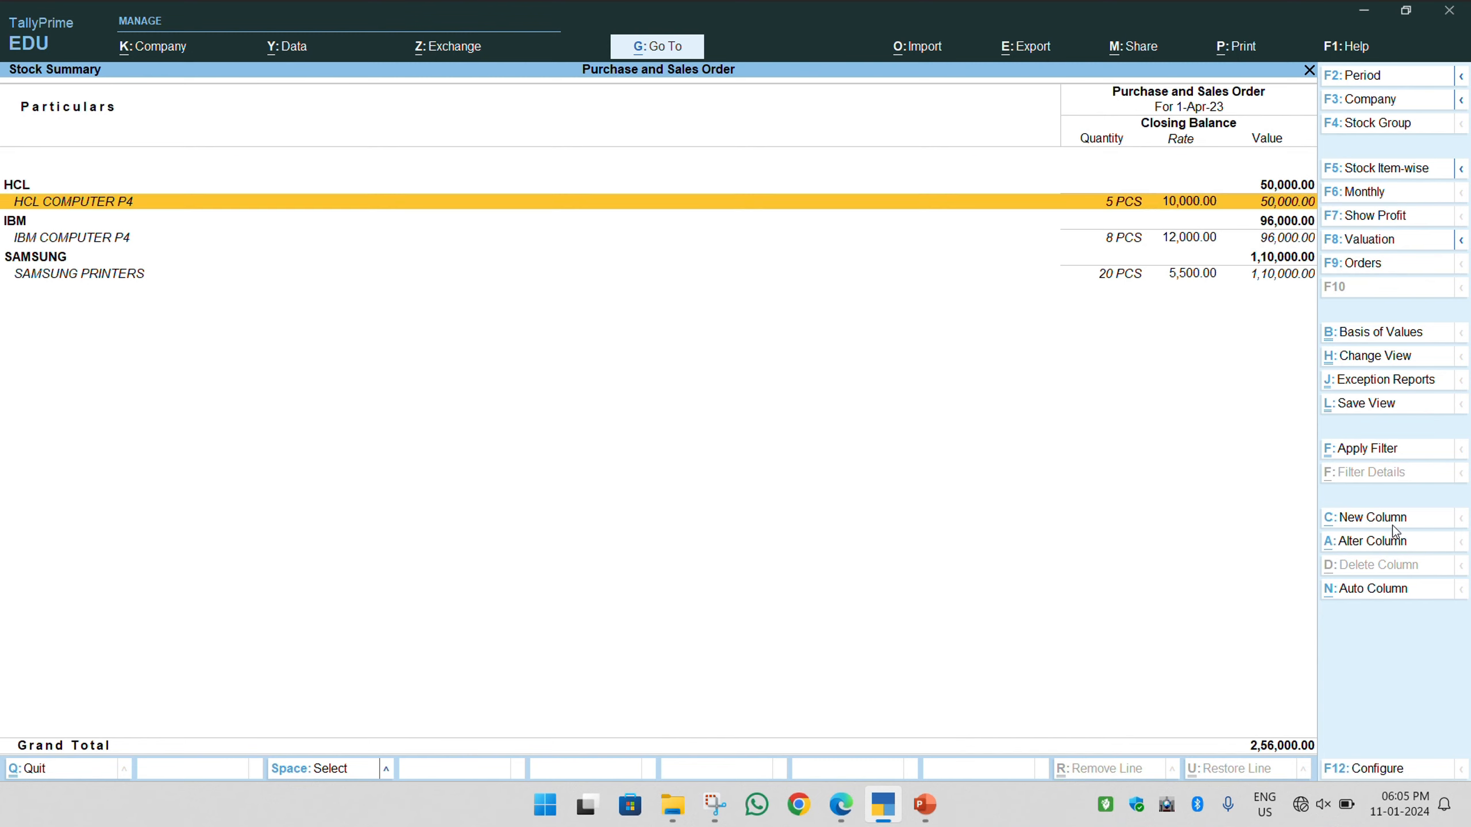
pyautogui.press('Down')
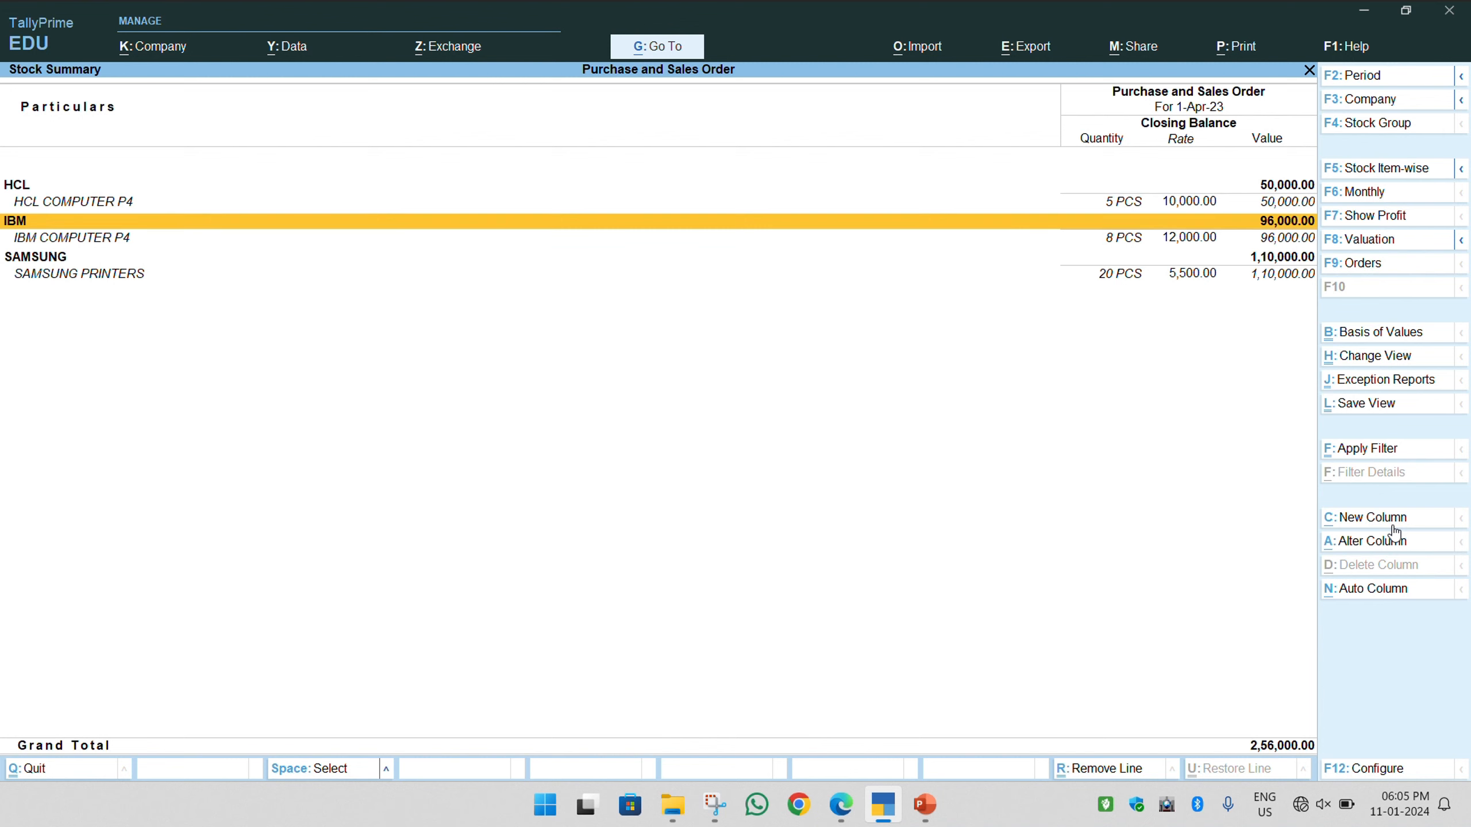
pyautogui.press('Down')
pyautogui.press('Down')
pyautogui.press('Down')
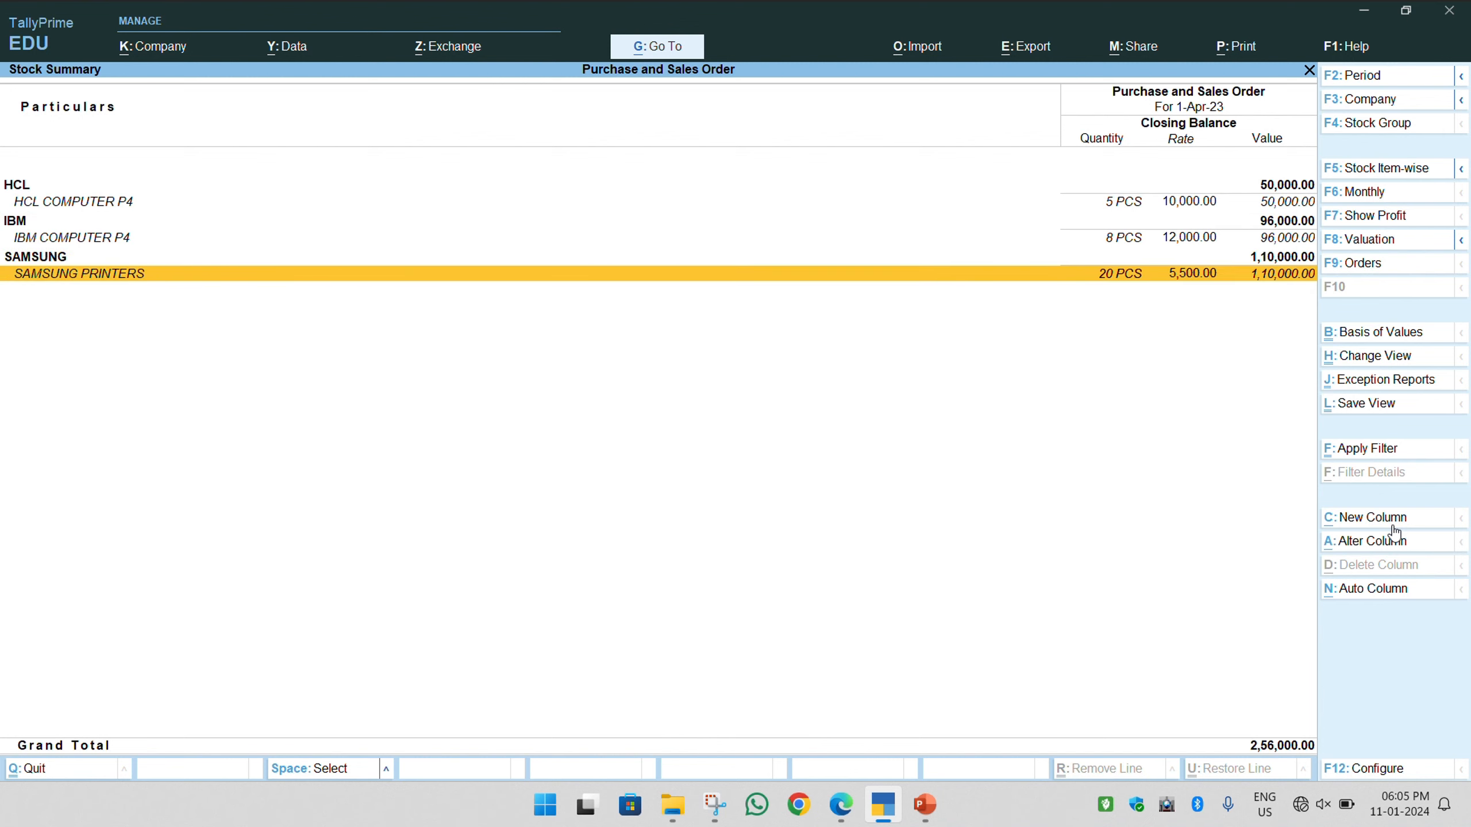
pyautogui.press('Escape')
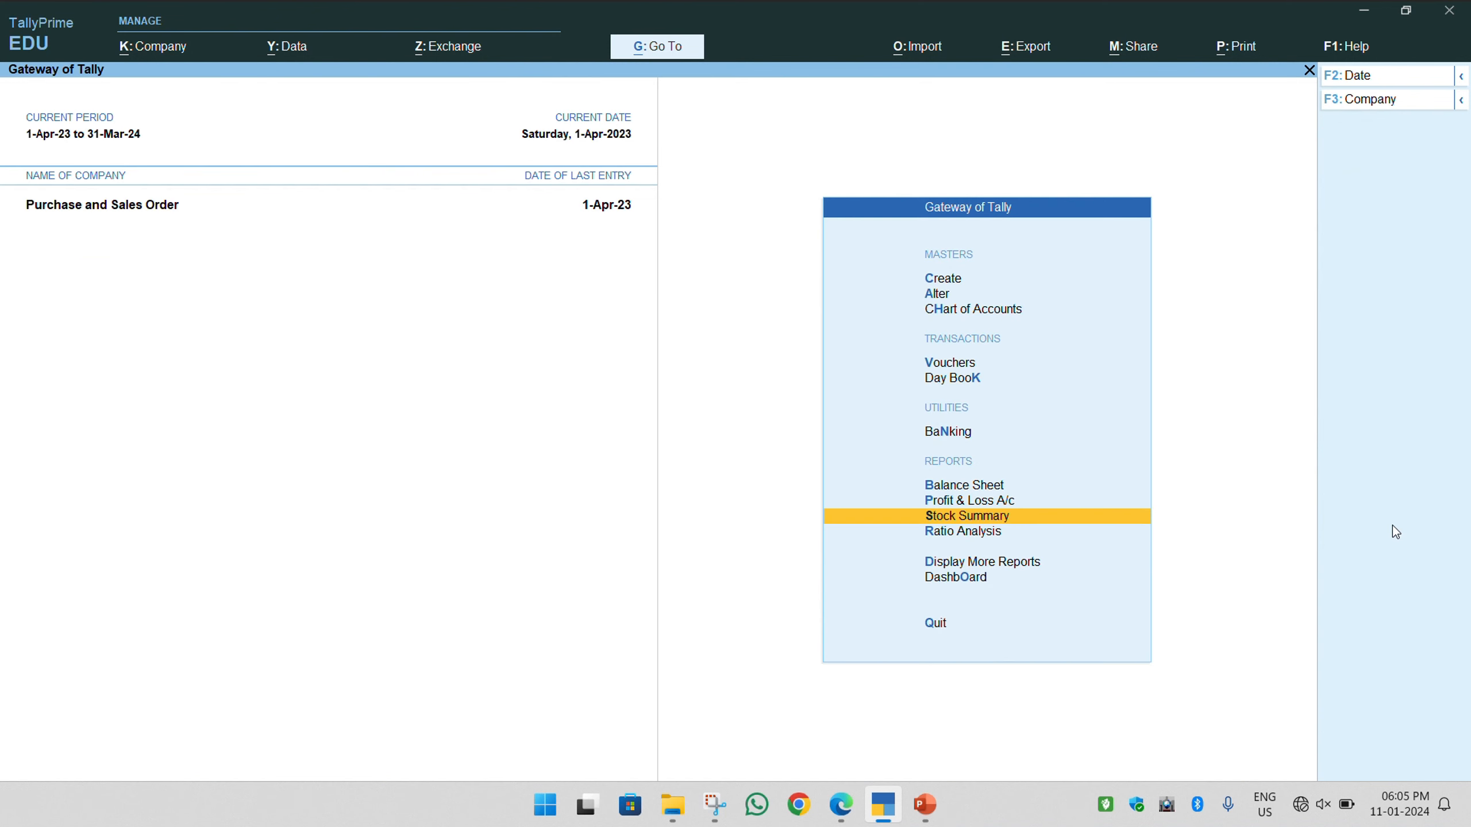
# Open the Day Book from the Gateway of Tally
pyautogui.press('Up')
pyautogui.press('Up')
pyautogui.press('Up')
pyautogui.press('Up')
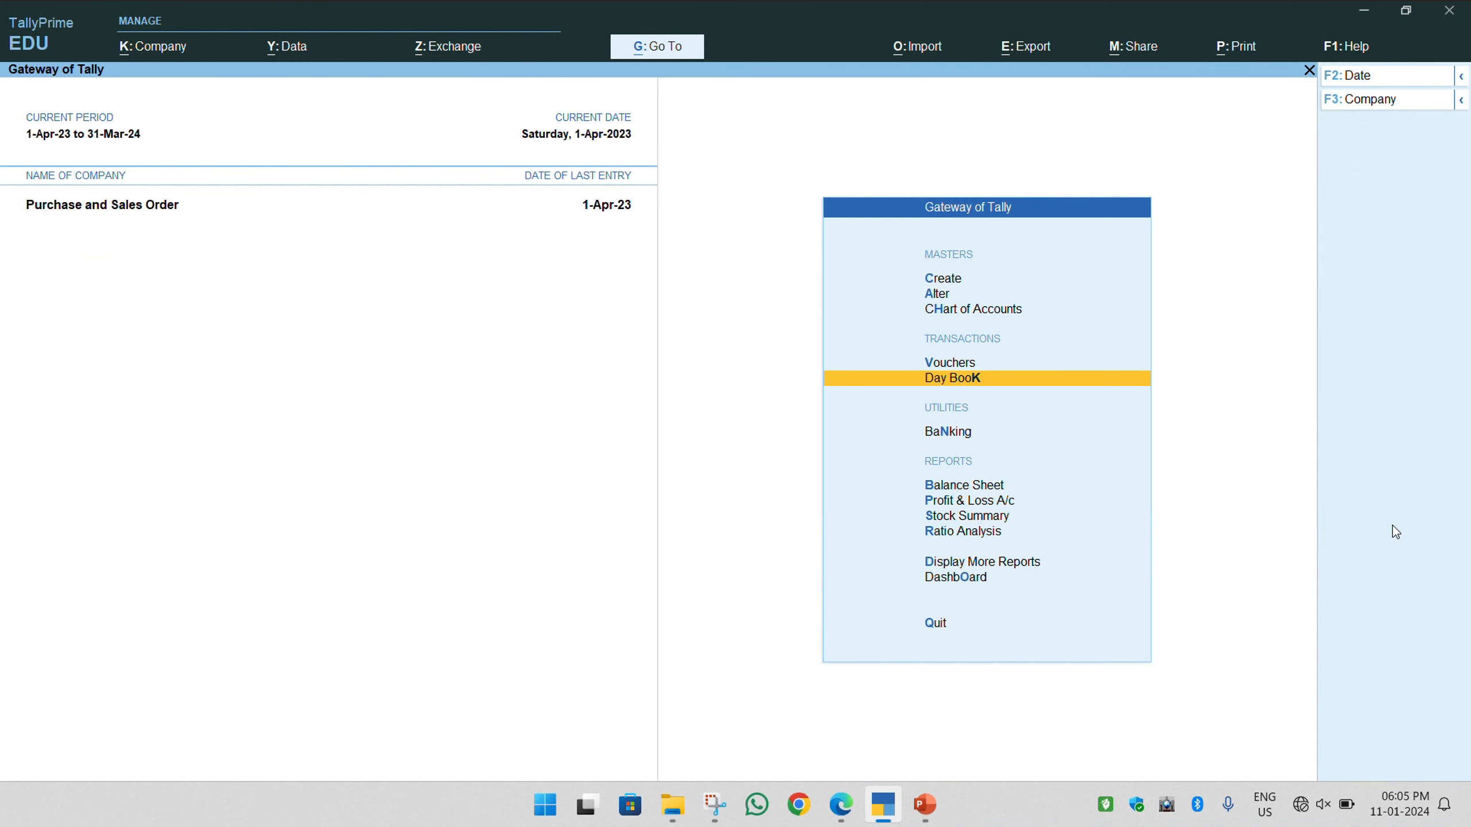
pyautogui.press('Return')
# Examine the item quantities in the Supreme Computer Purchase voucher and quit it without saving
pyautogui.press('Down')
pyautogui.press('Down')
pyautogui.press('Down')
pyautogui.press('Down')
pyautogui.press('Down')
pyautogui.press('Down')
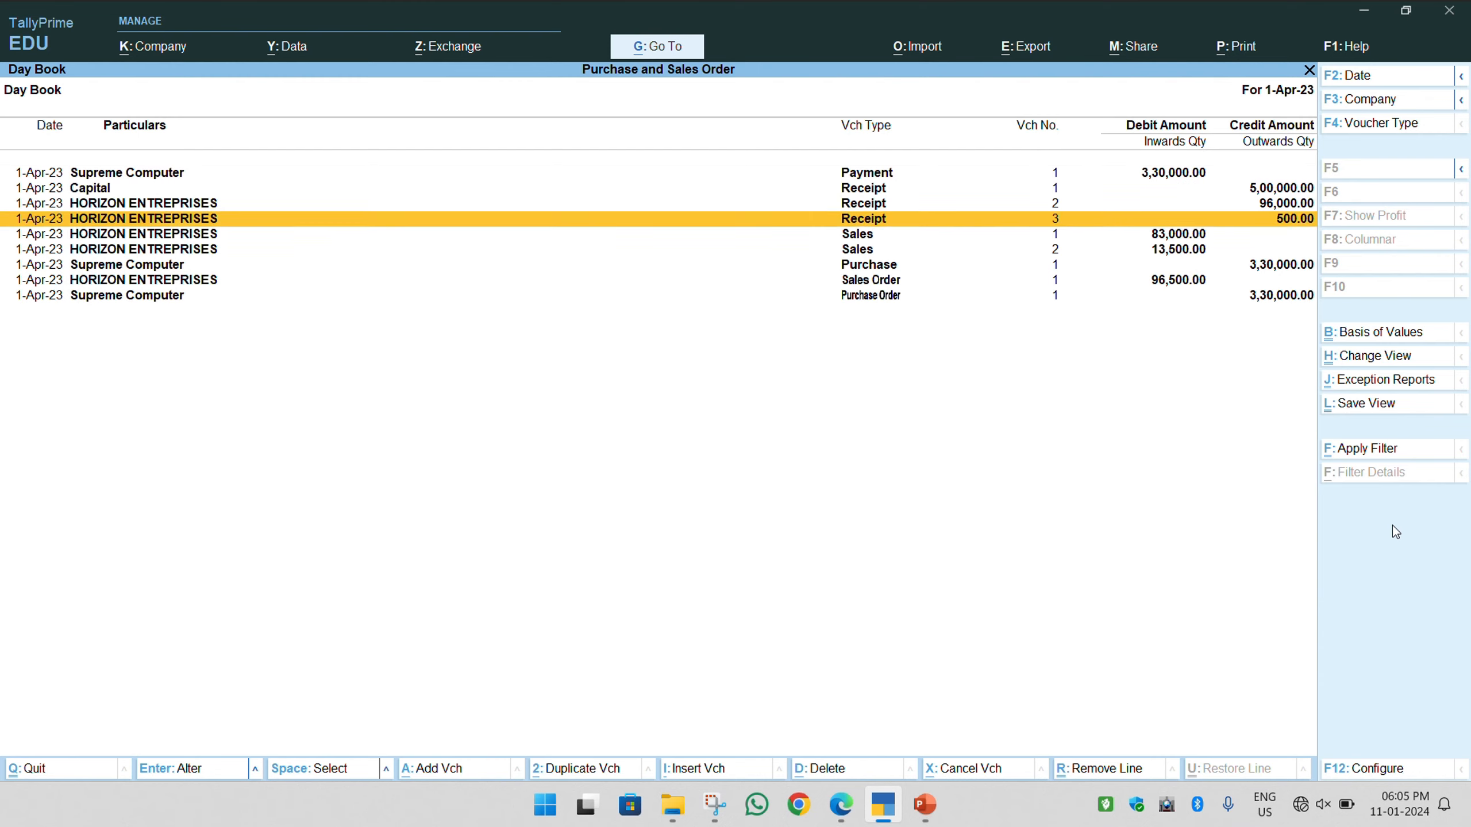
pyautogui.press('Return')
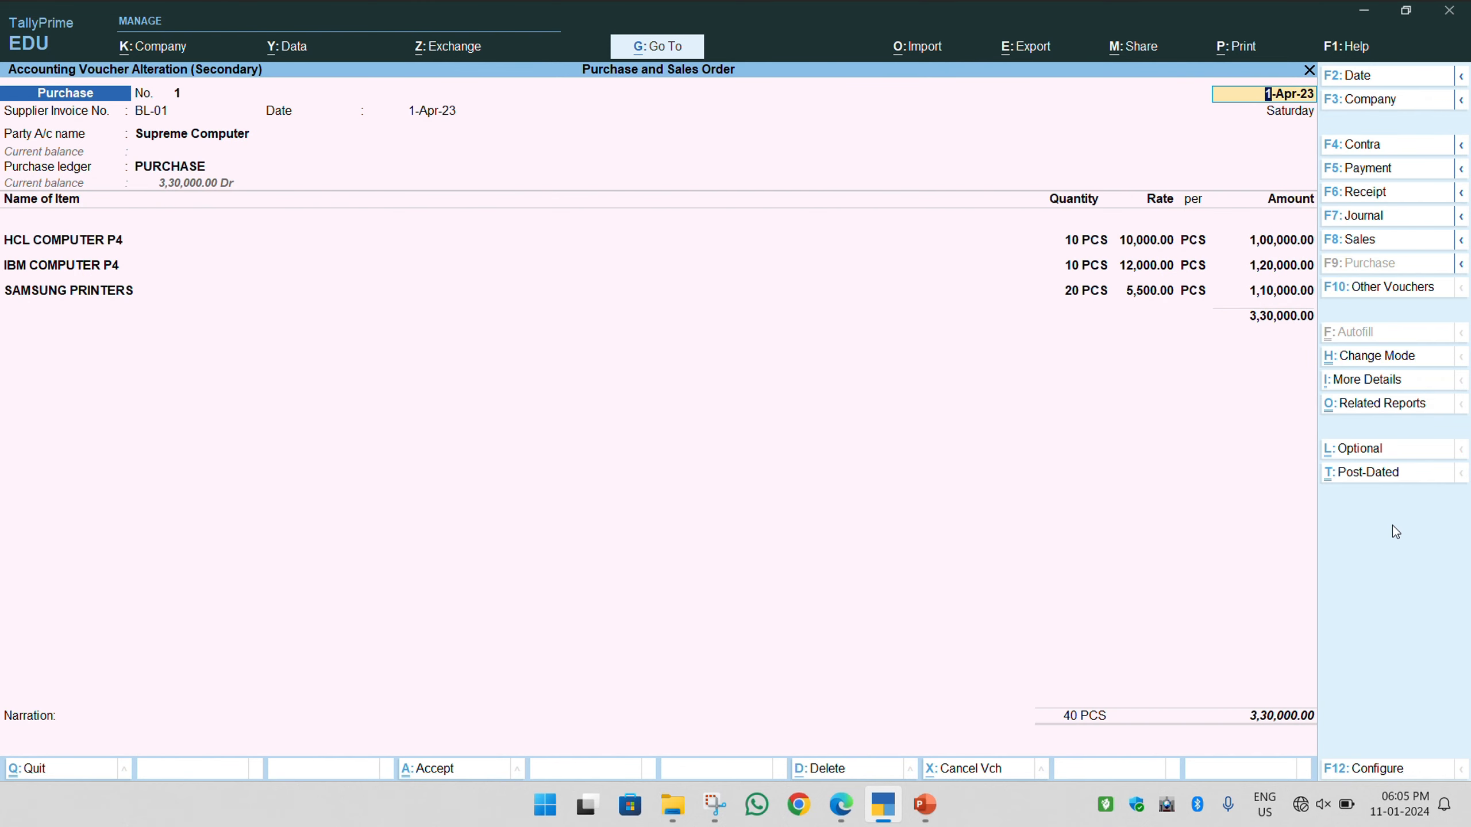
pyautogui.press('BackSpace')
pyautogui.press('Escape')
pyautogui.press('y')
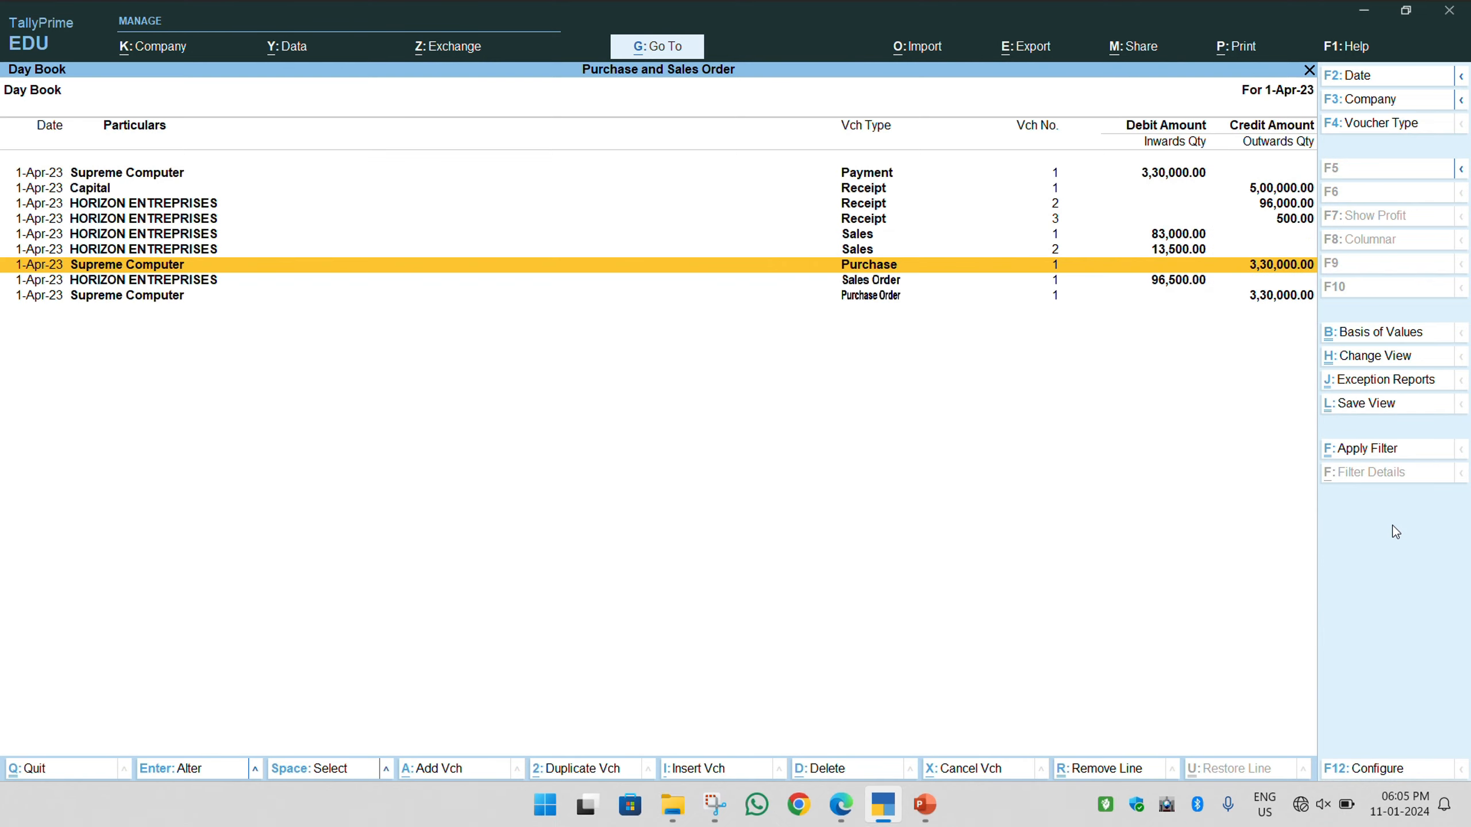
# Examine the items in HORIZON ENTREPRISES' Sales vouchers No. 1 and No. 2, quitting without saving
pyautogui.press('Down')
pyautogui.press('Down')
pyautogui.press('Up')
pyautogui.press('Up')
pyautogui.press('Up')
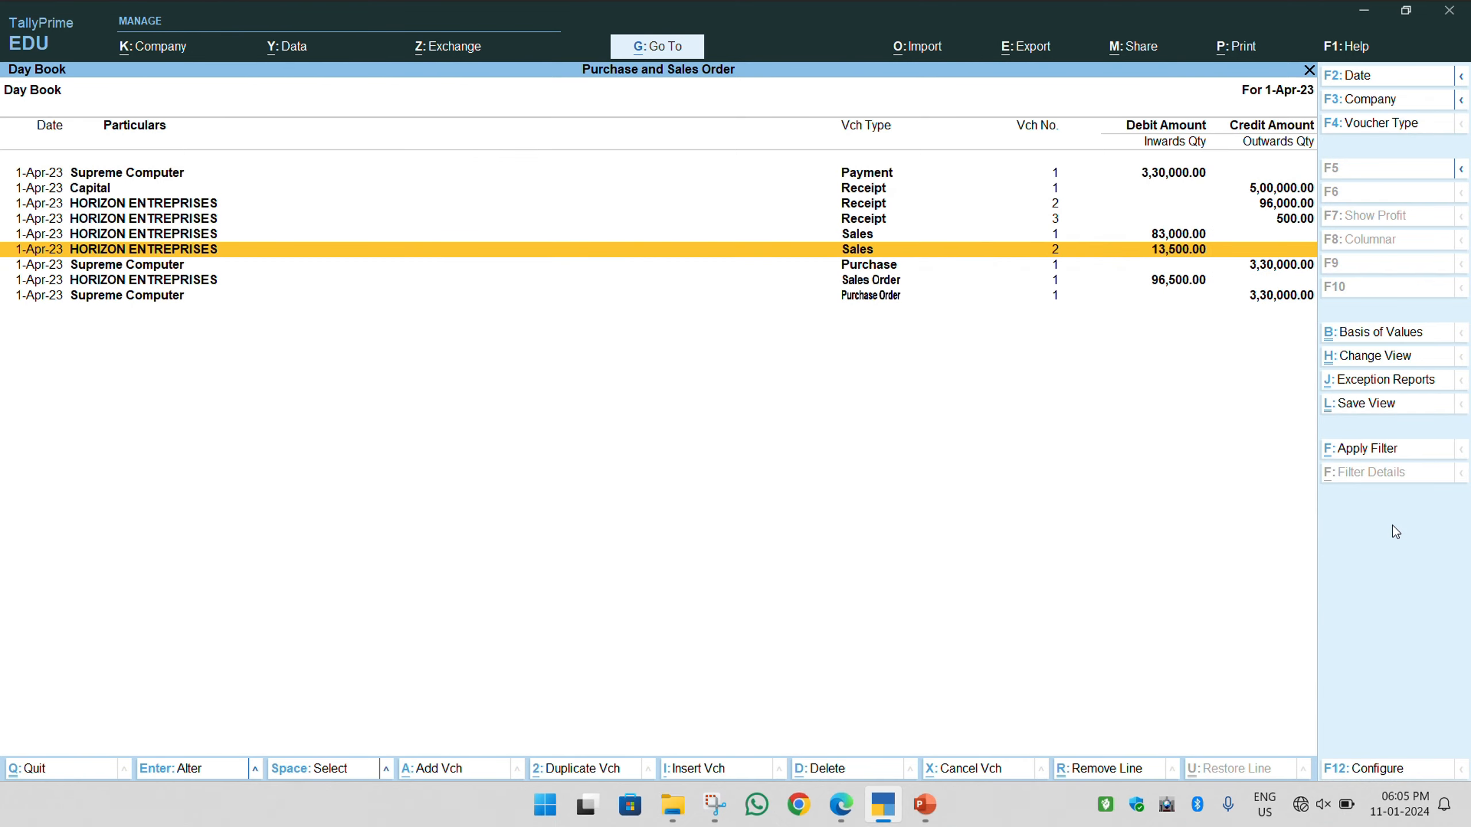
pyautogui.press('Up')
pyautogui.press('Return')
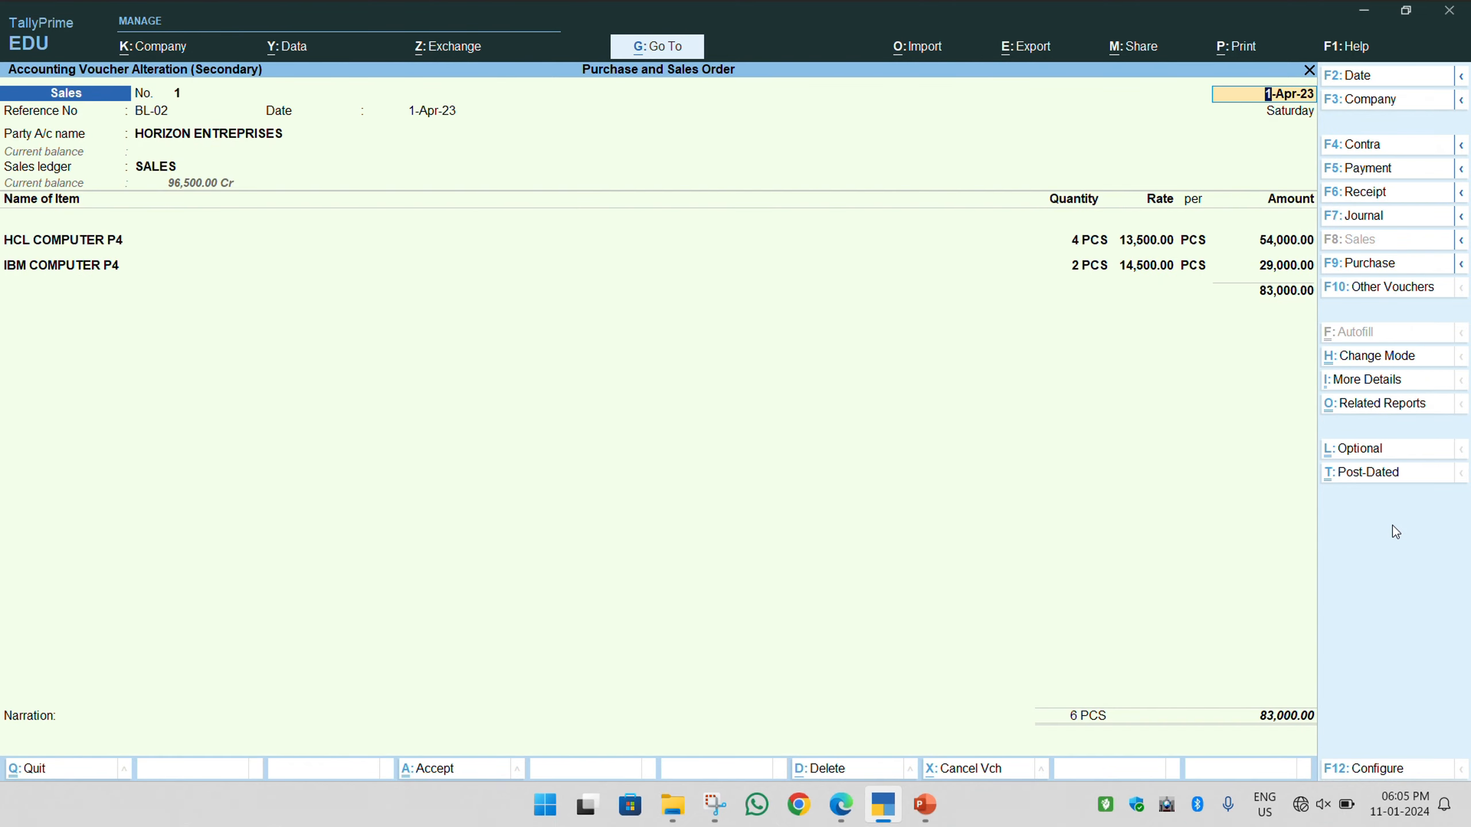
pyautogui.press('pagedown')
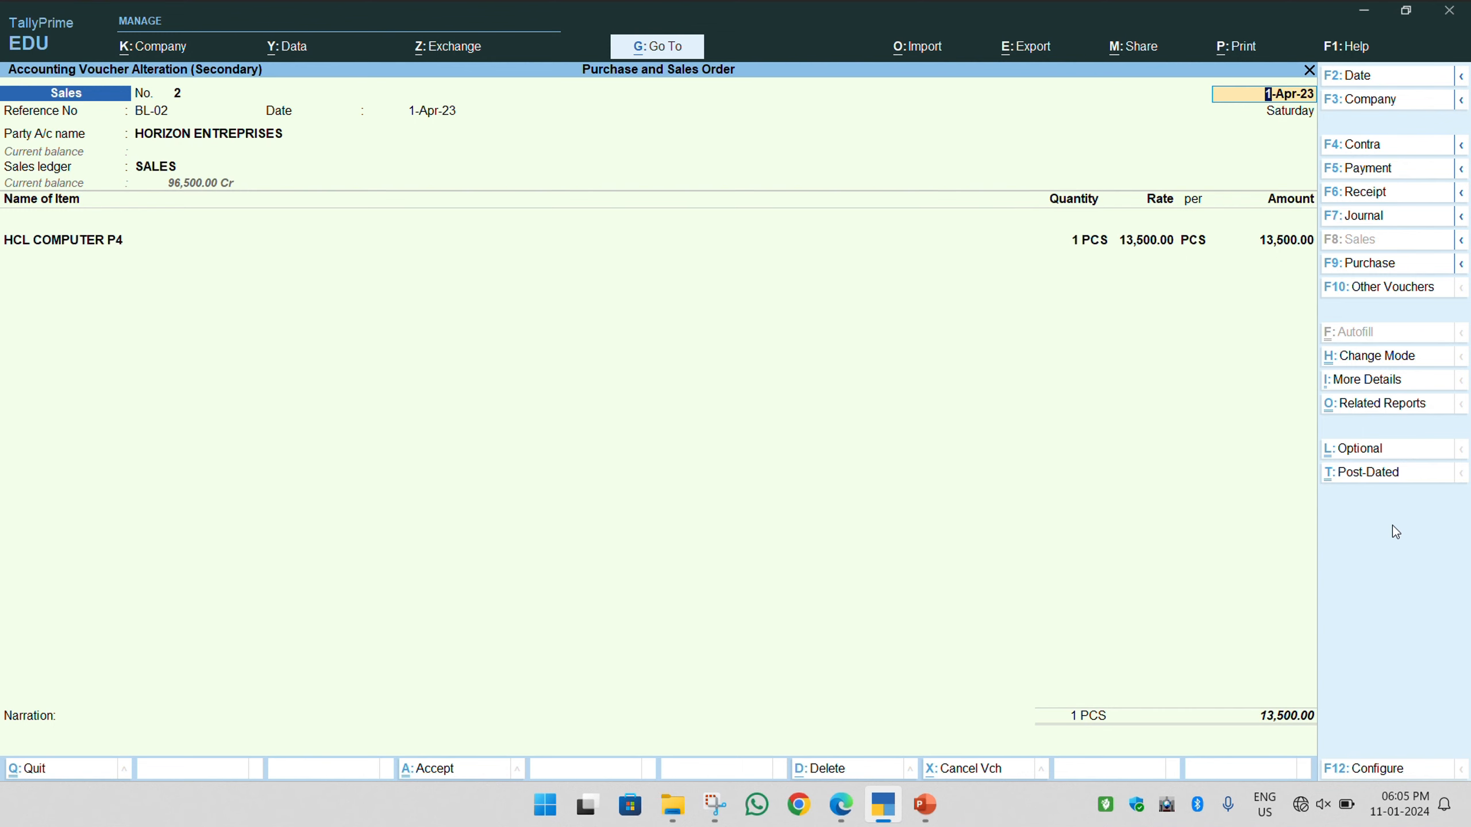
pyautogui.press('BackSpace')
pyautogui.press('Escape')
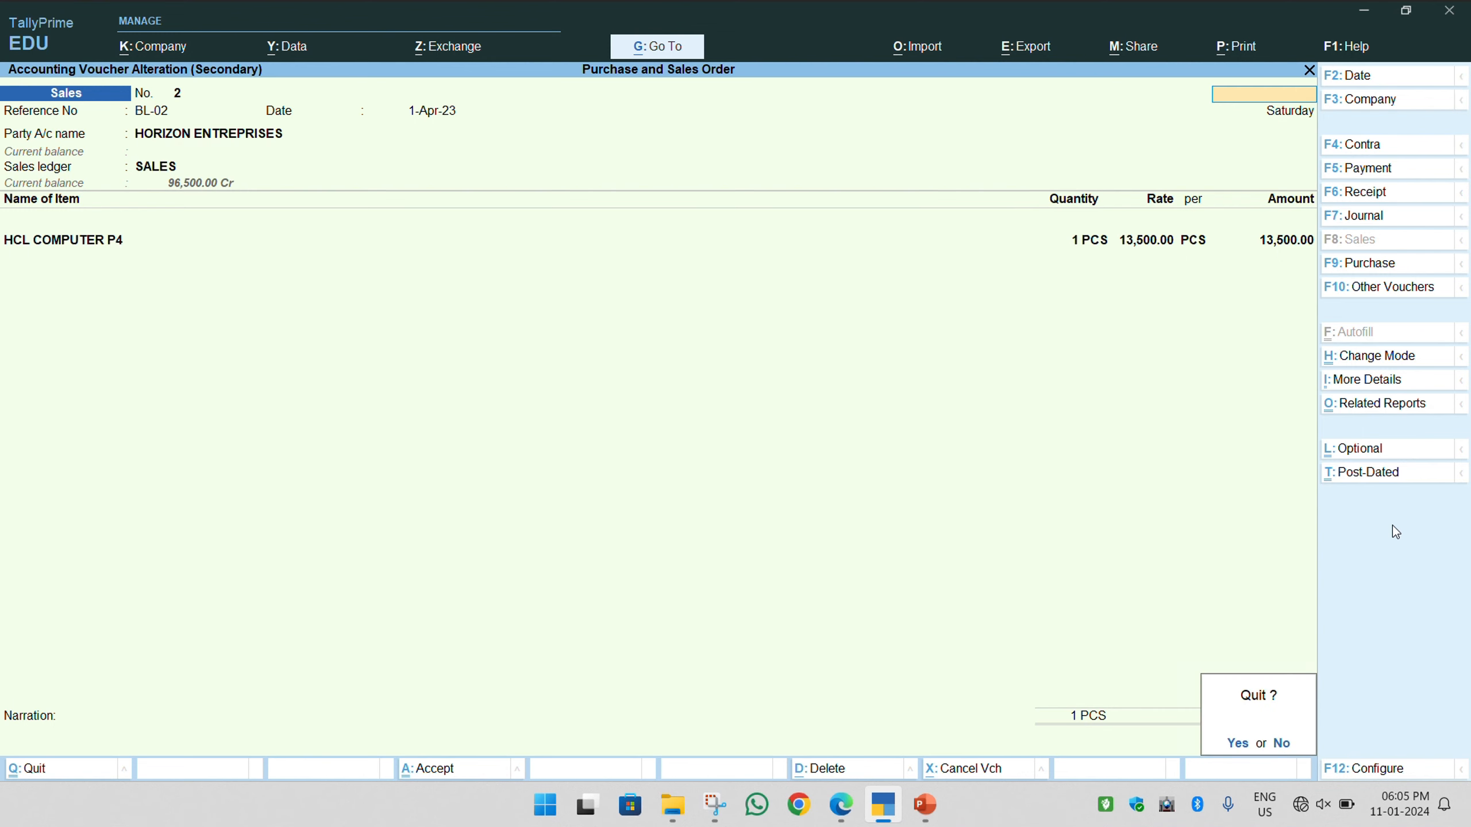
pyautogui.press('y')
# Leave the Day Book and reopen the Stock Summary expanded to item detail
pyautogui.press('Escape')
pyautogui.press('s')
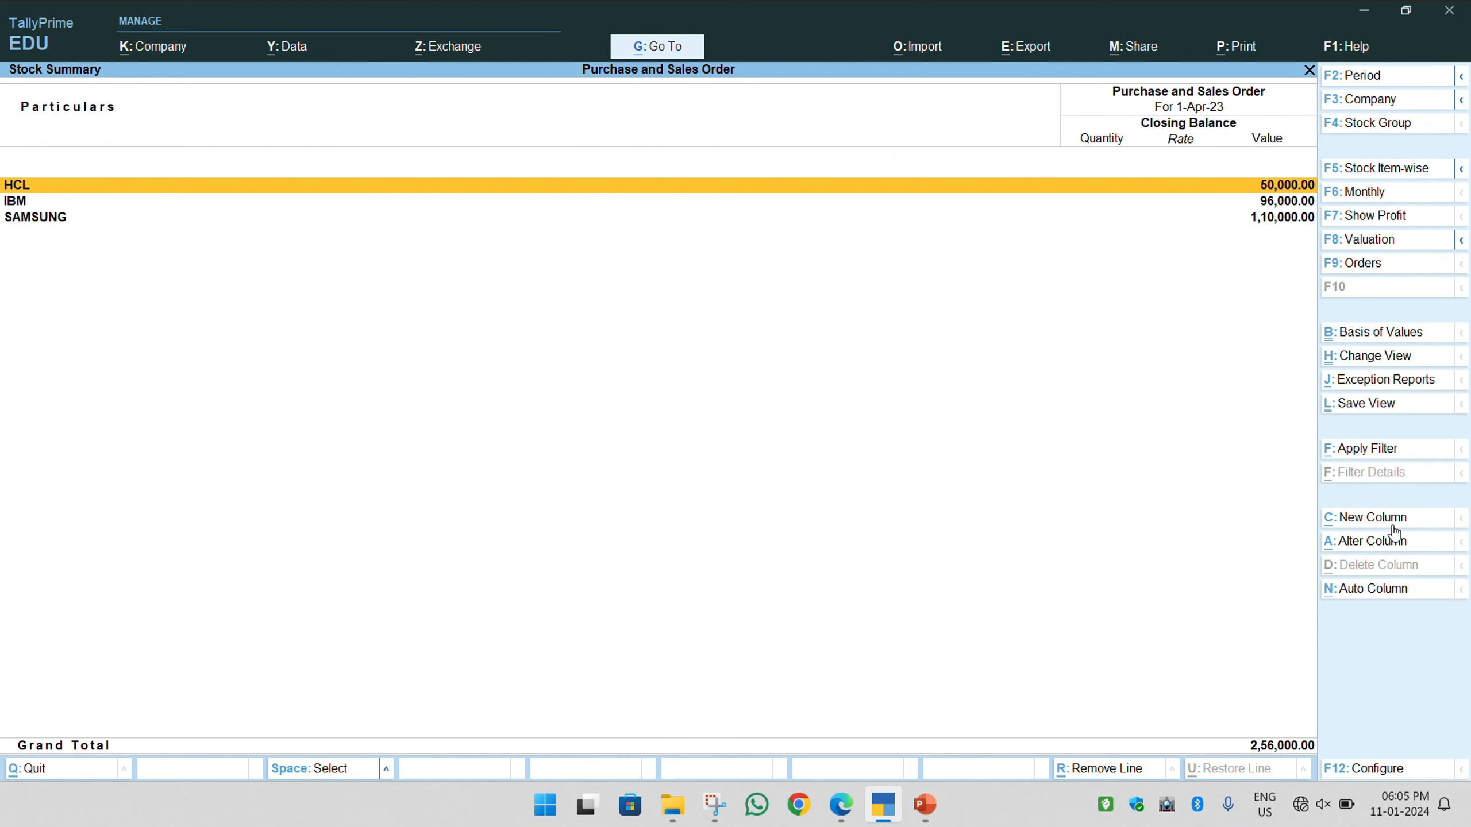
pyautogui.hotkey('alt', 'F5')
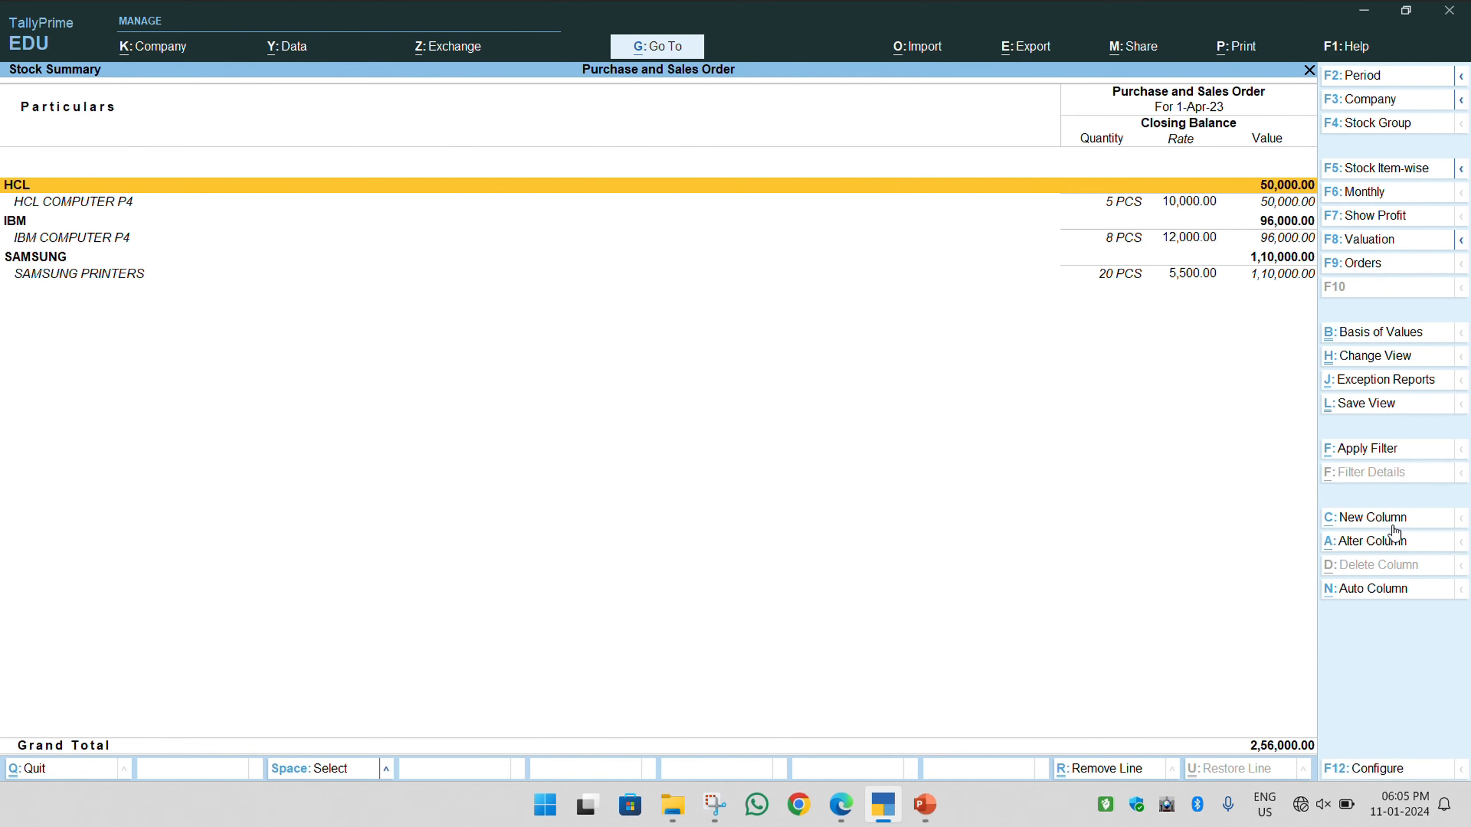